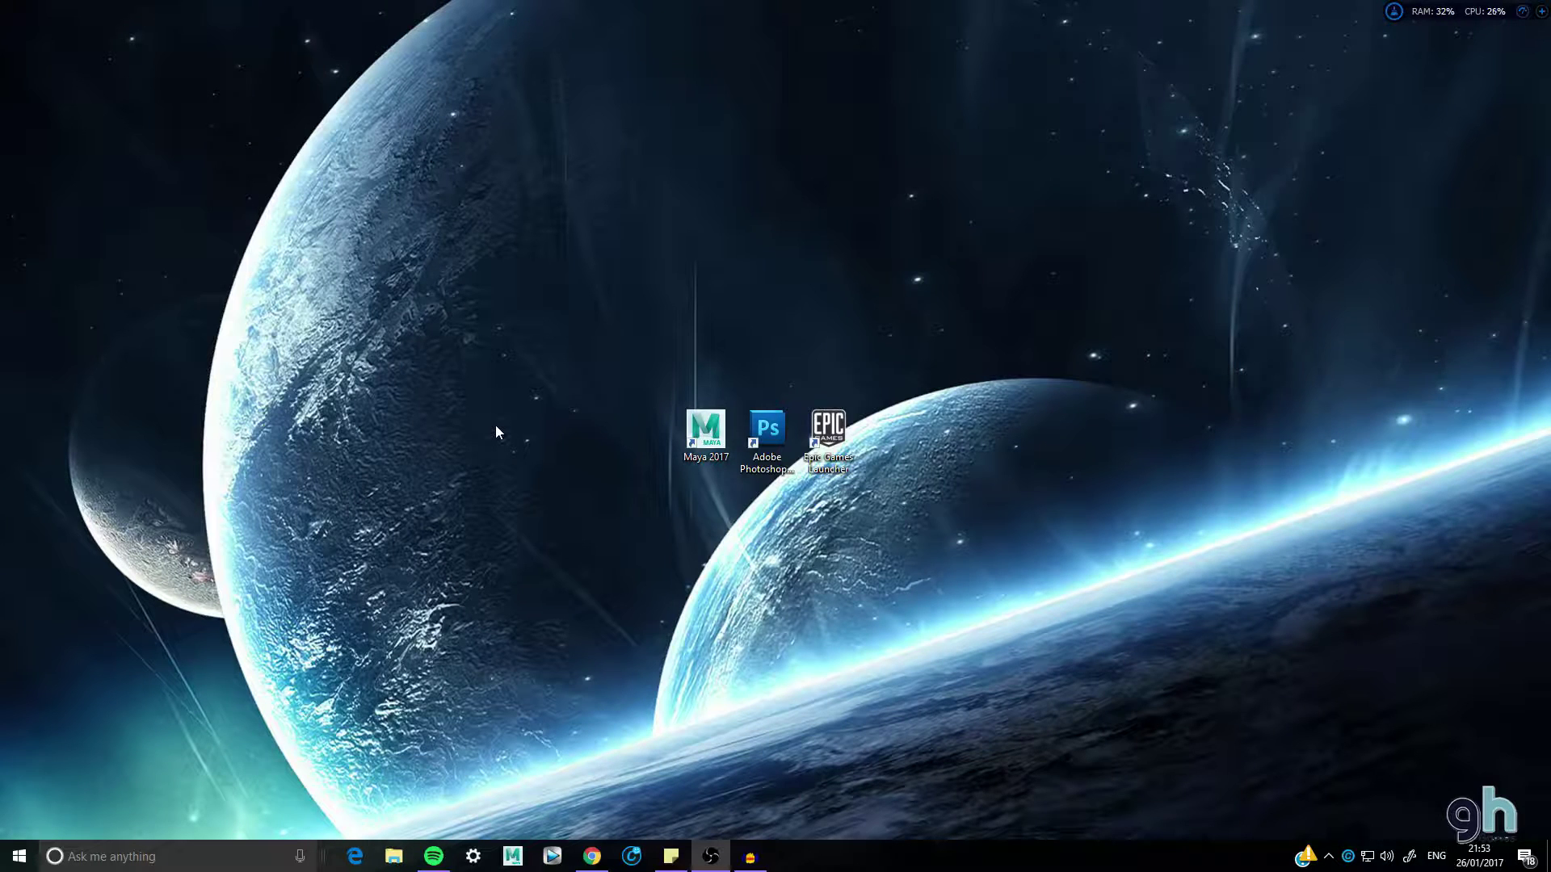
- Launch Maya 2017 from the desktop and close the floating UV Editor window
drag(619, 331, 951, 533)
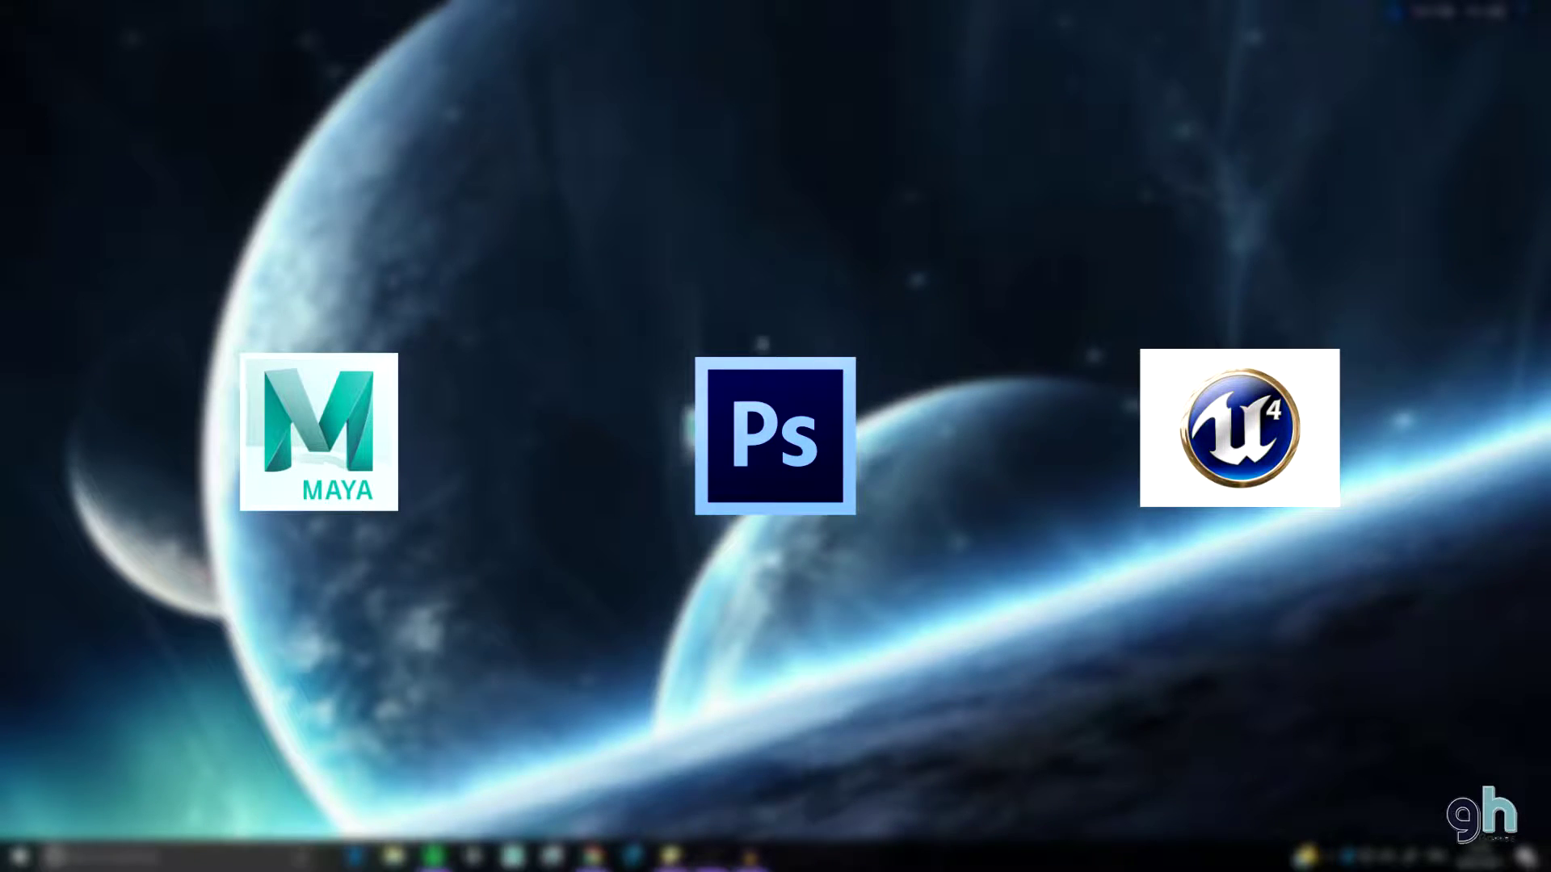
double_click(705, 433)
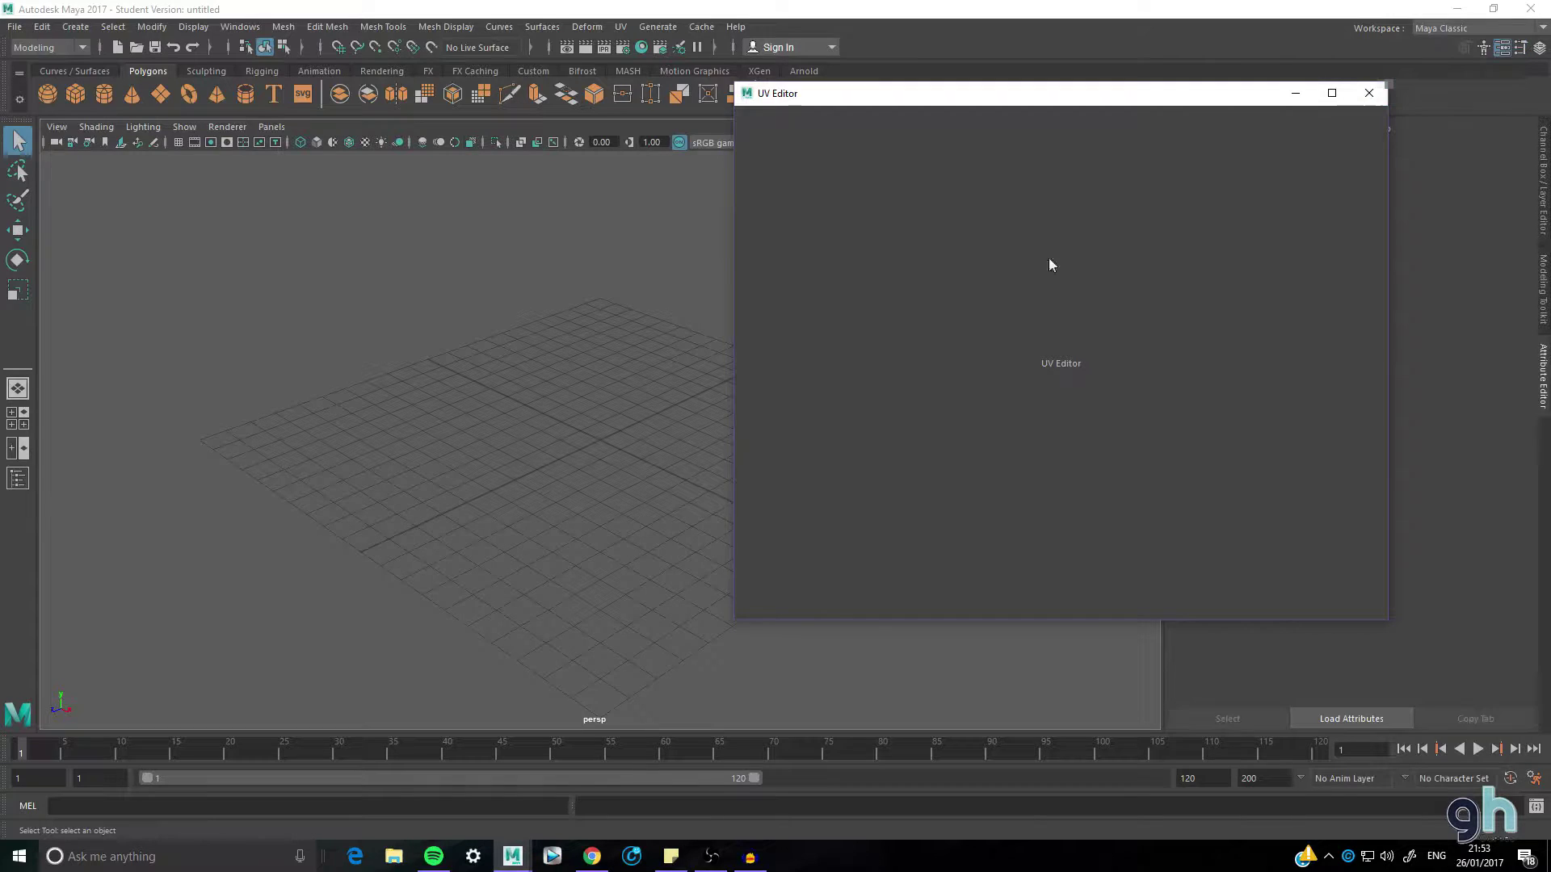
click(1365, 95)
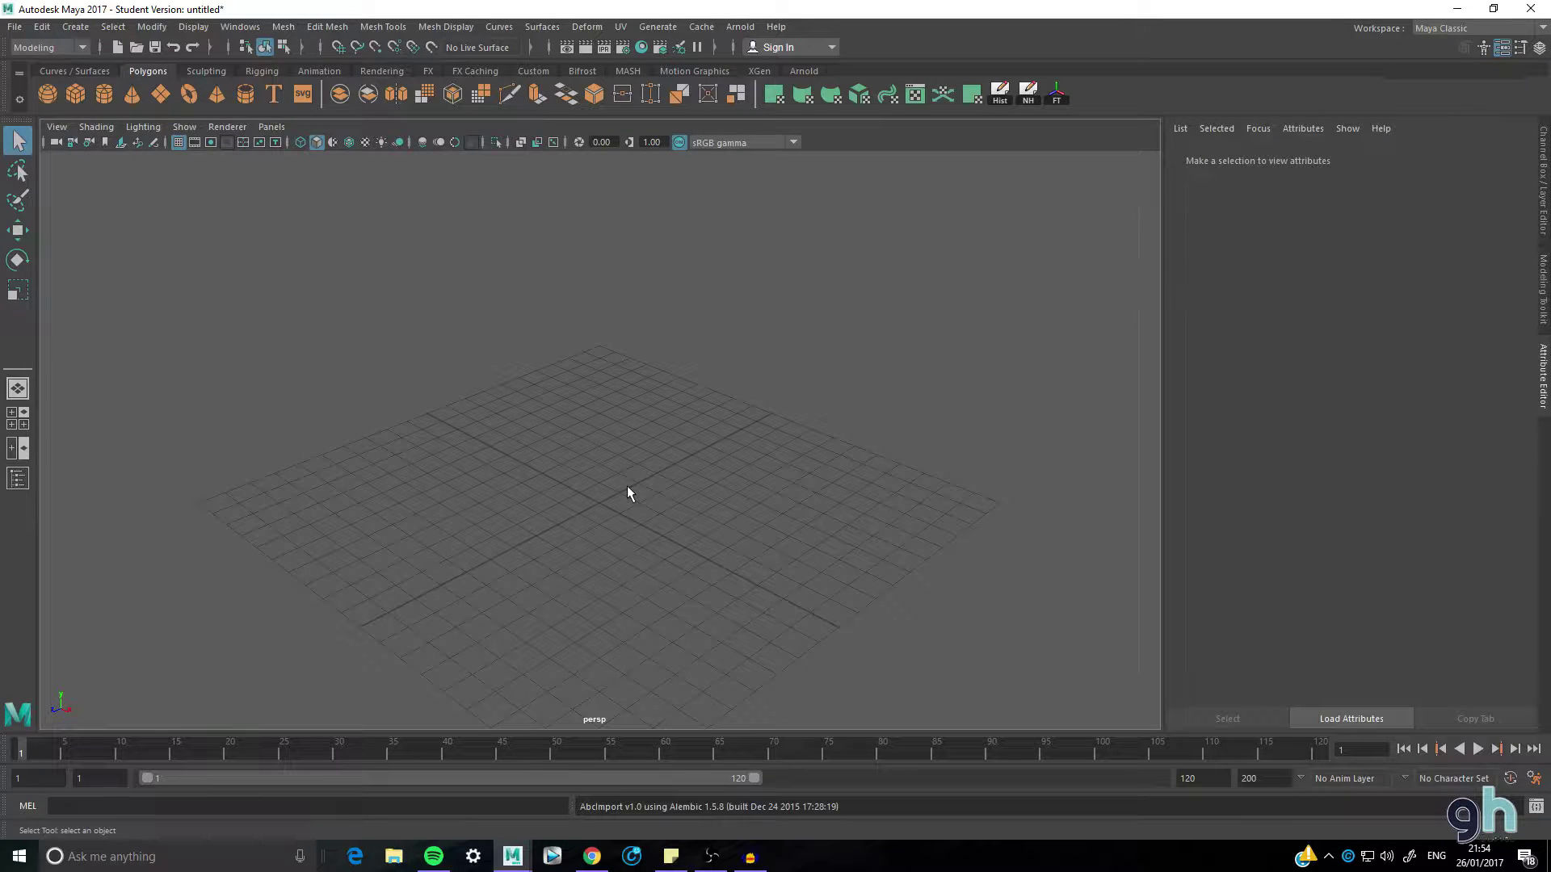
- Apply the grid options with length and width 500 units, grid lines every 500 units and 10 subdivisions
scroll(695, 454, up, 3)
alt+drag(651, 470, 560, 488)
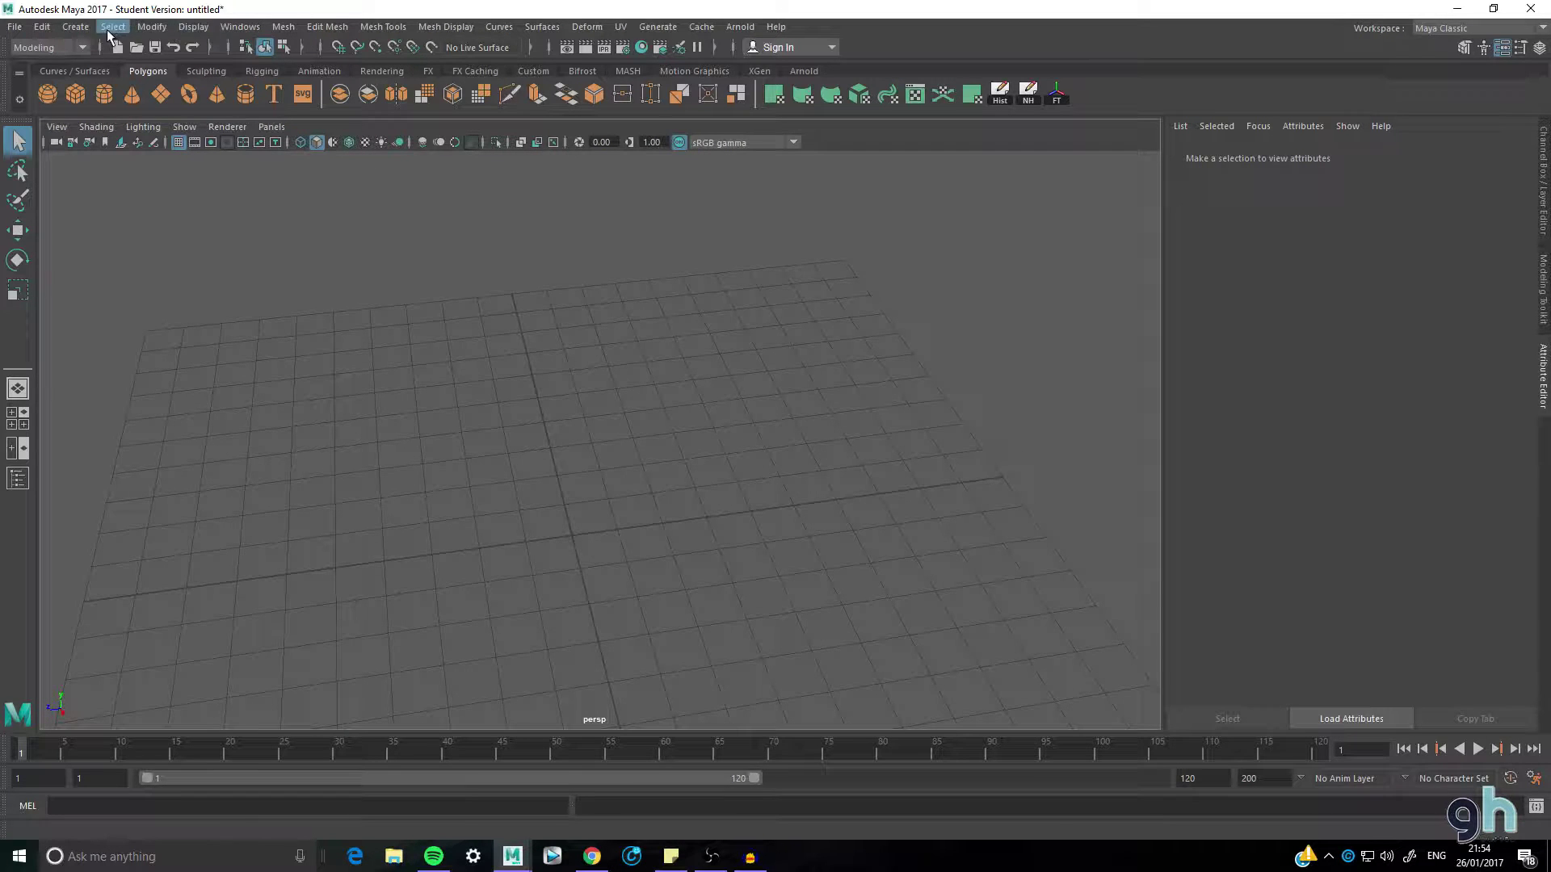
click(234, 28)
mouse_move(181, 32)
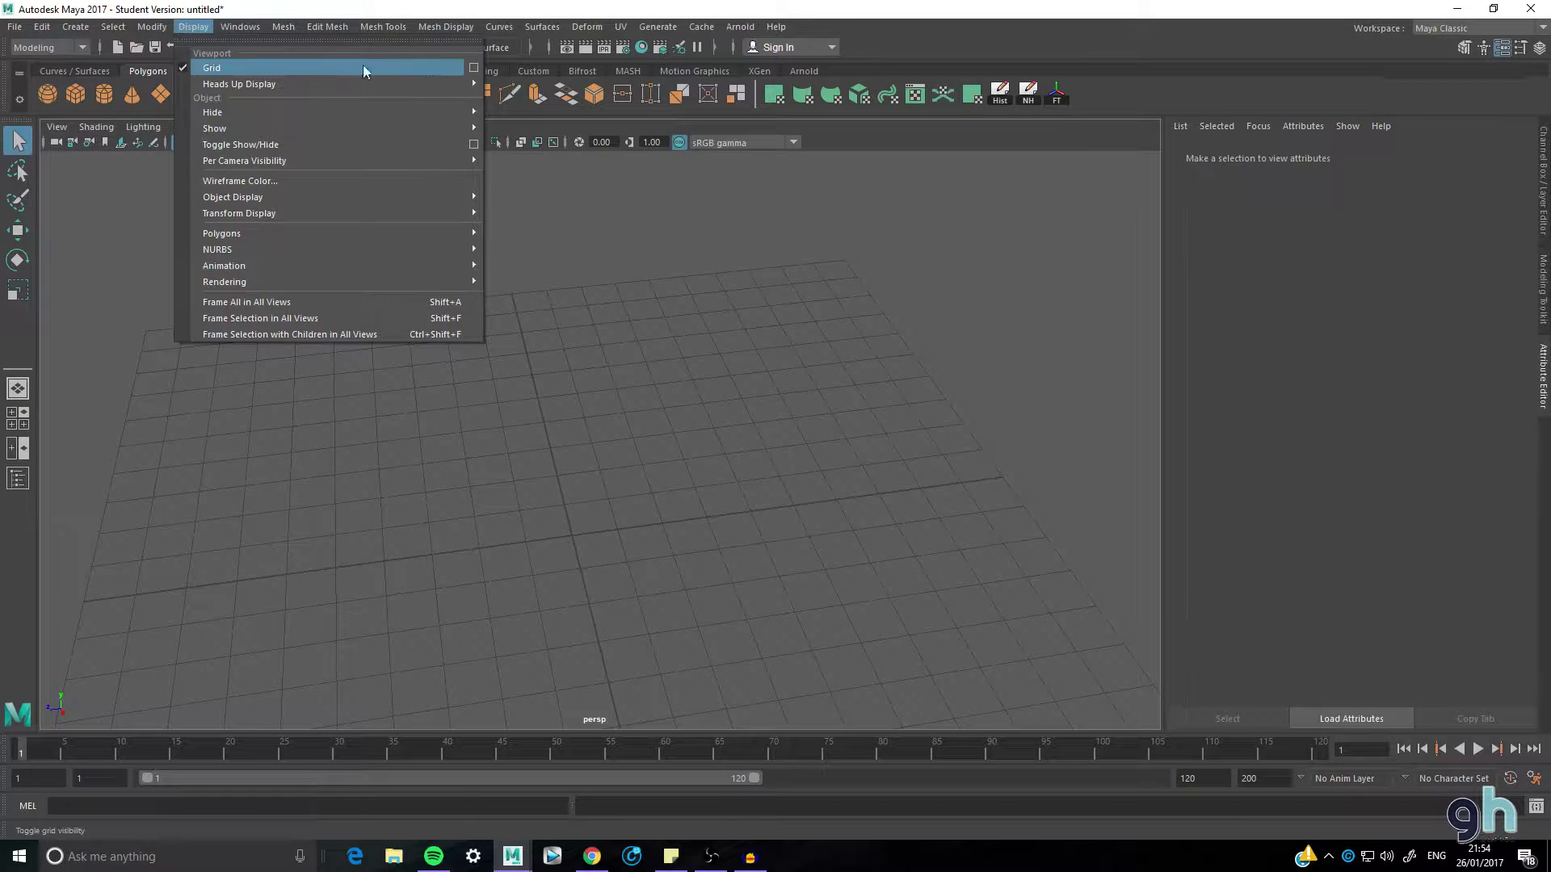
click(475, 69)
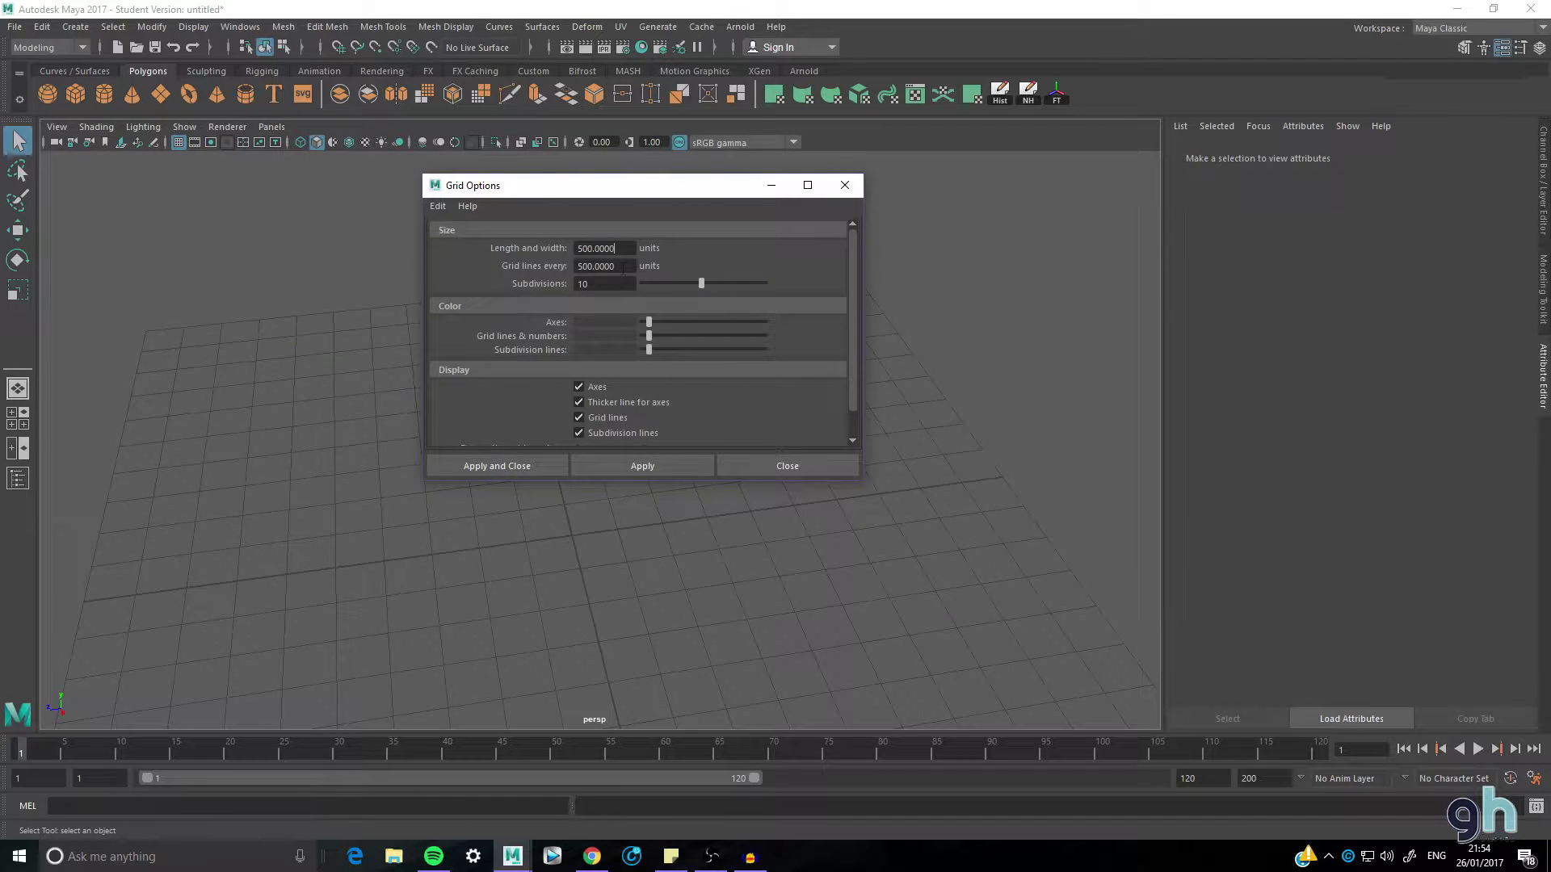
click(507, 466)
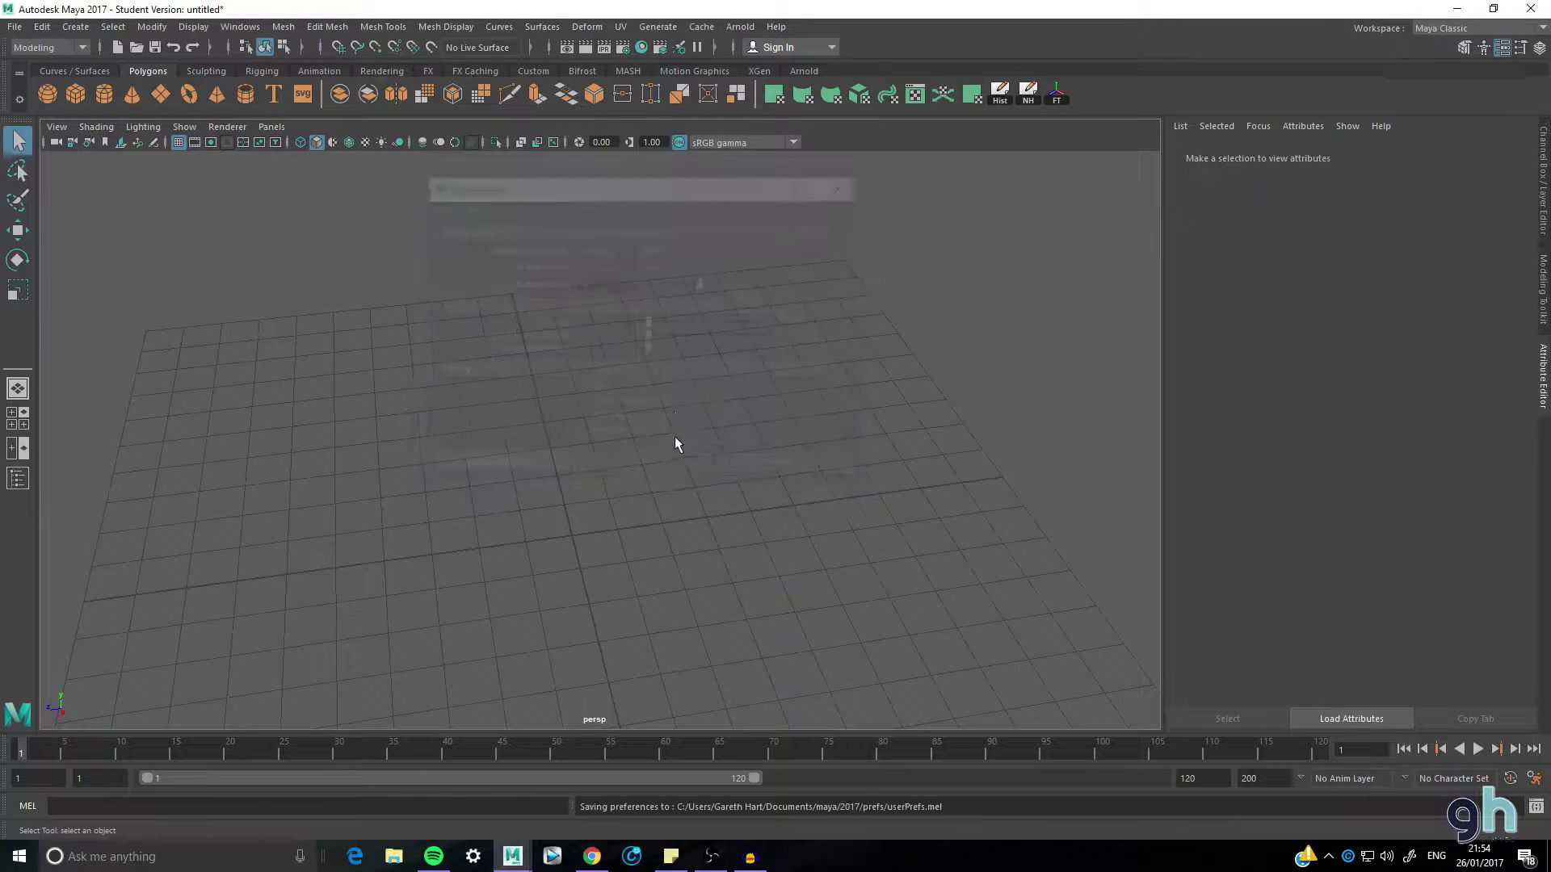
click(76, 26)
mouse_move(132, 86)
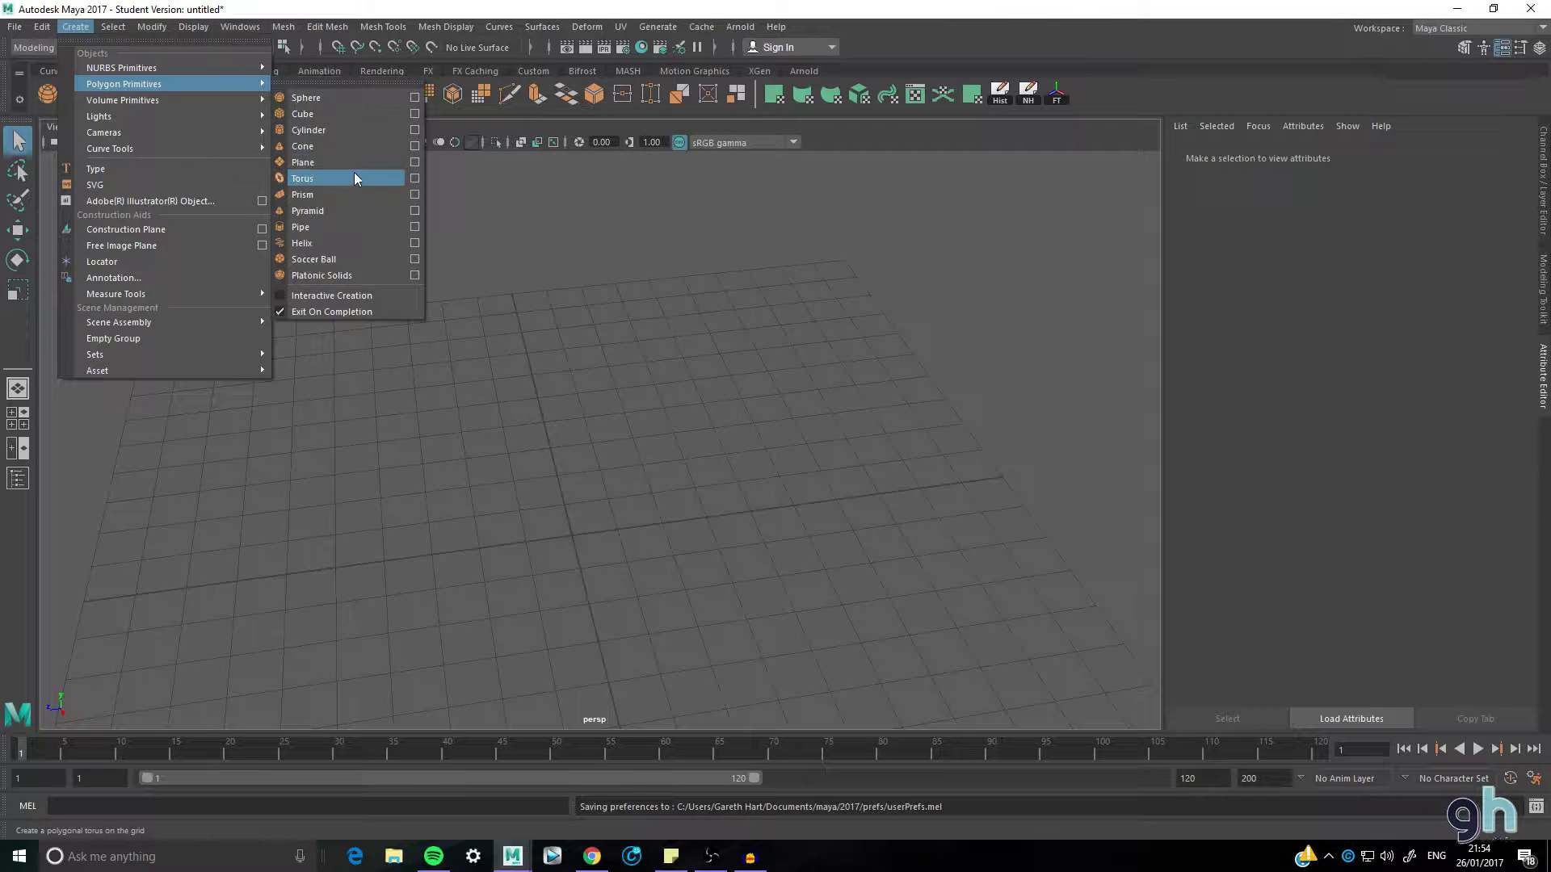
click(413, 162)
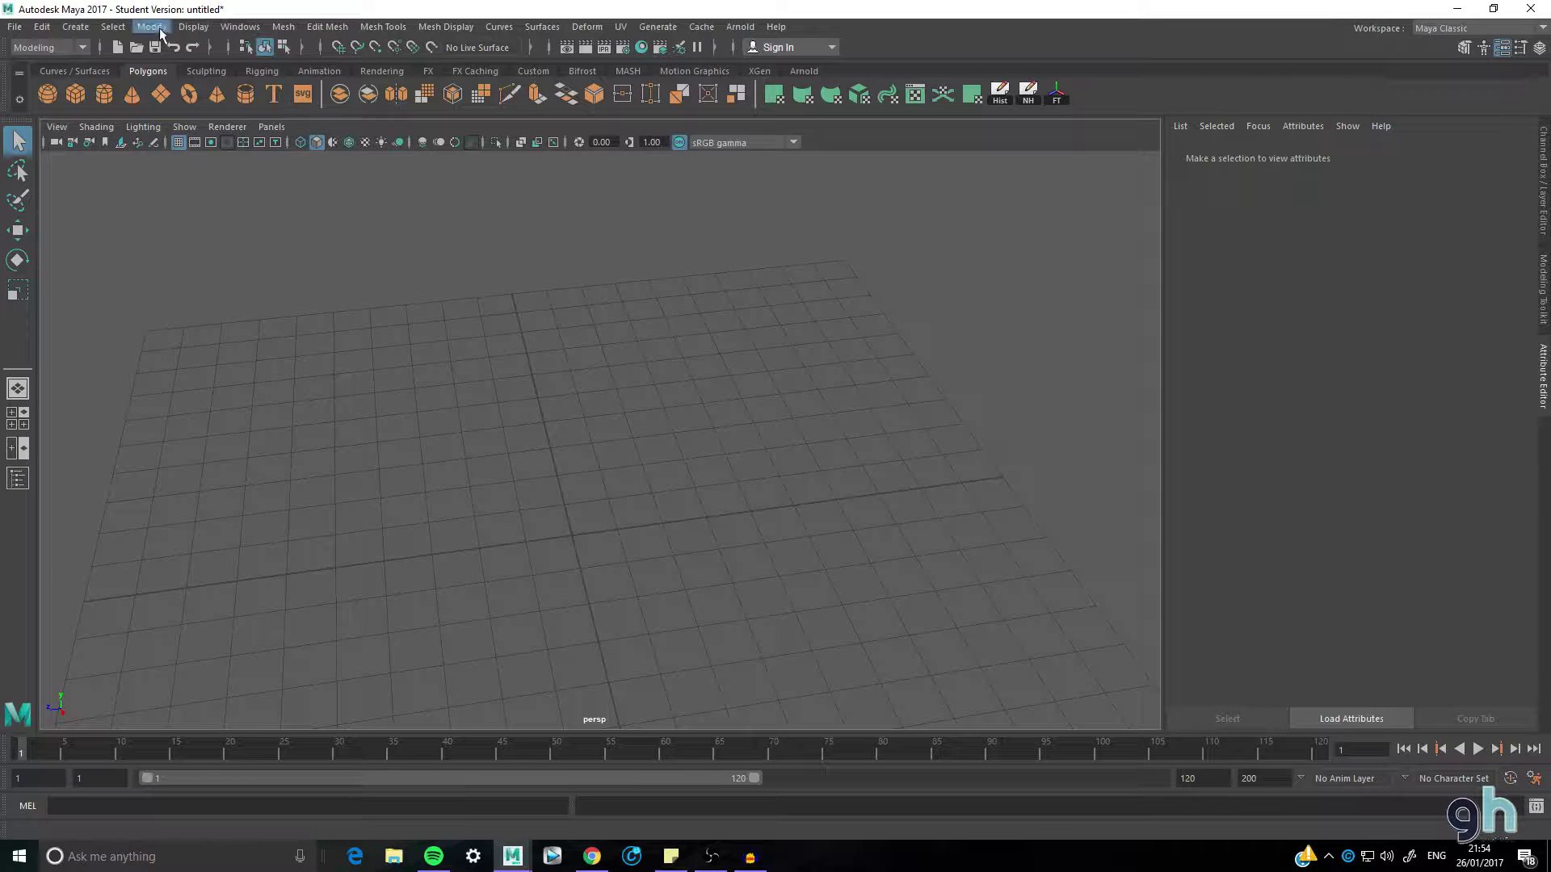
- Create a polygon plane primitive at the centre of the grid
click(75, 26)
mouse_move(250, 84)
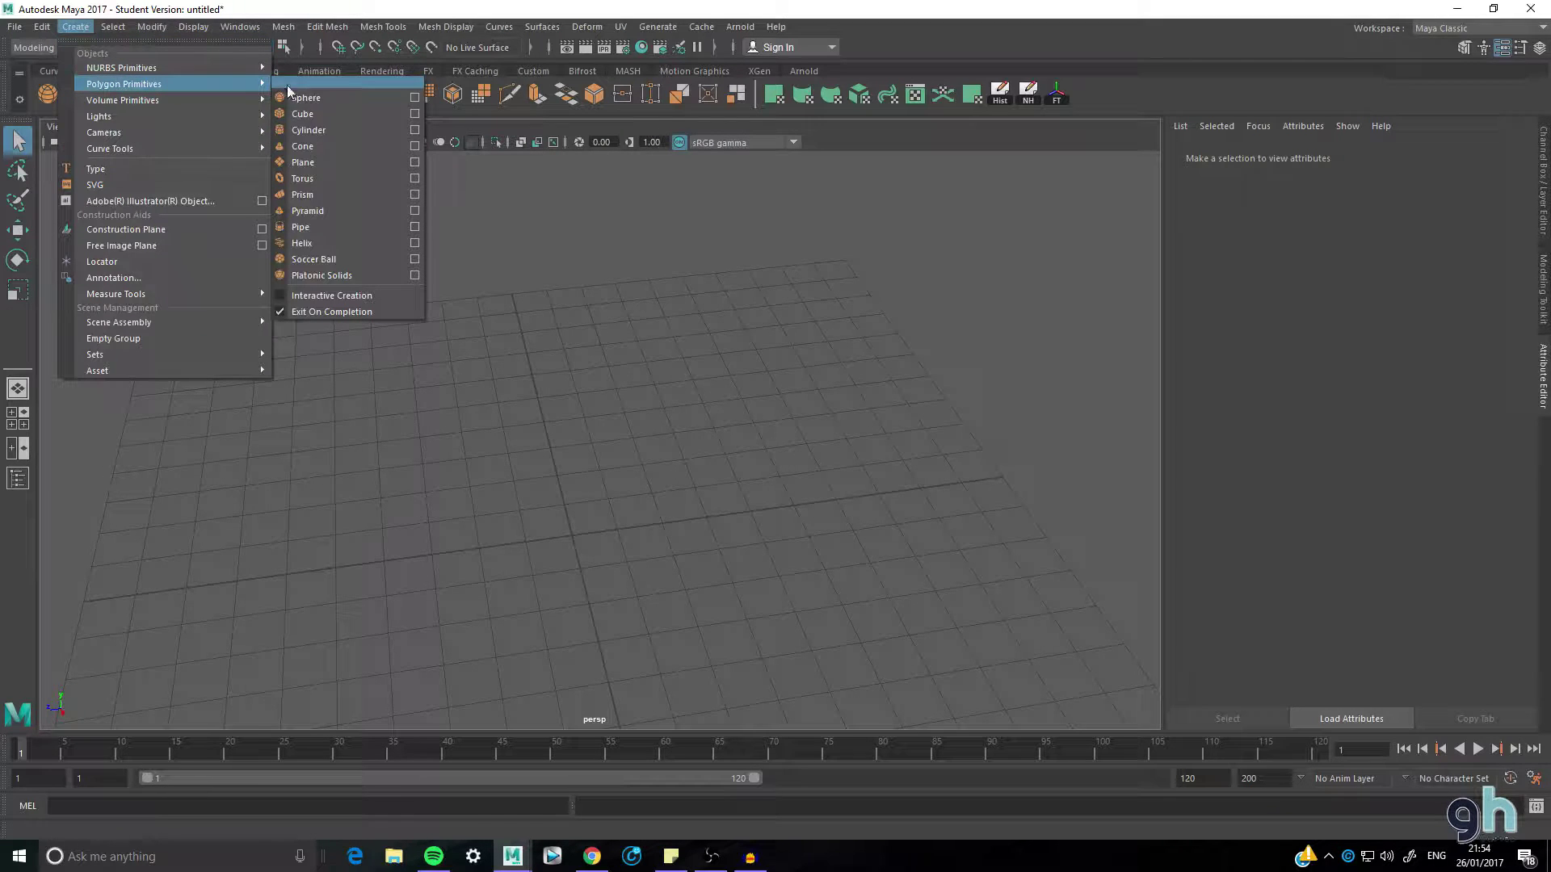
click(344, 161)
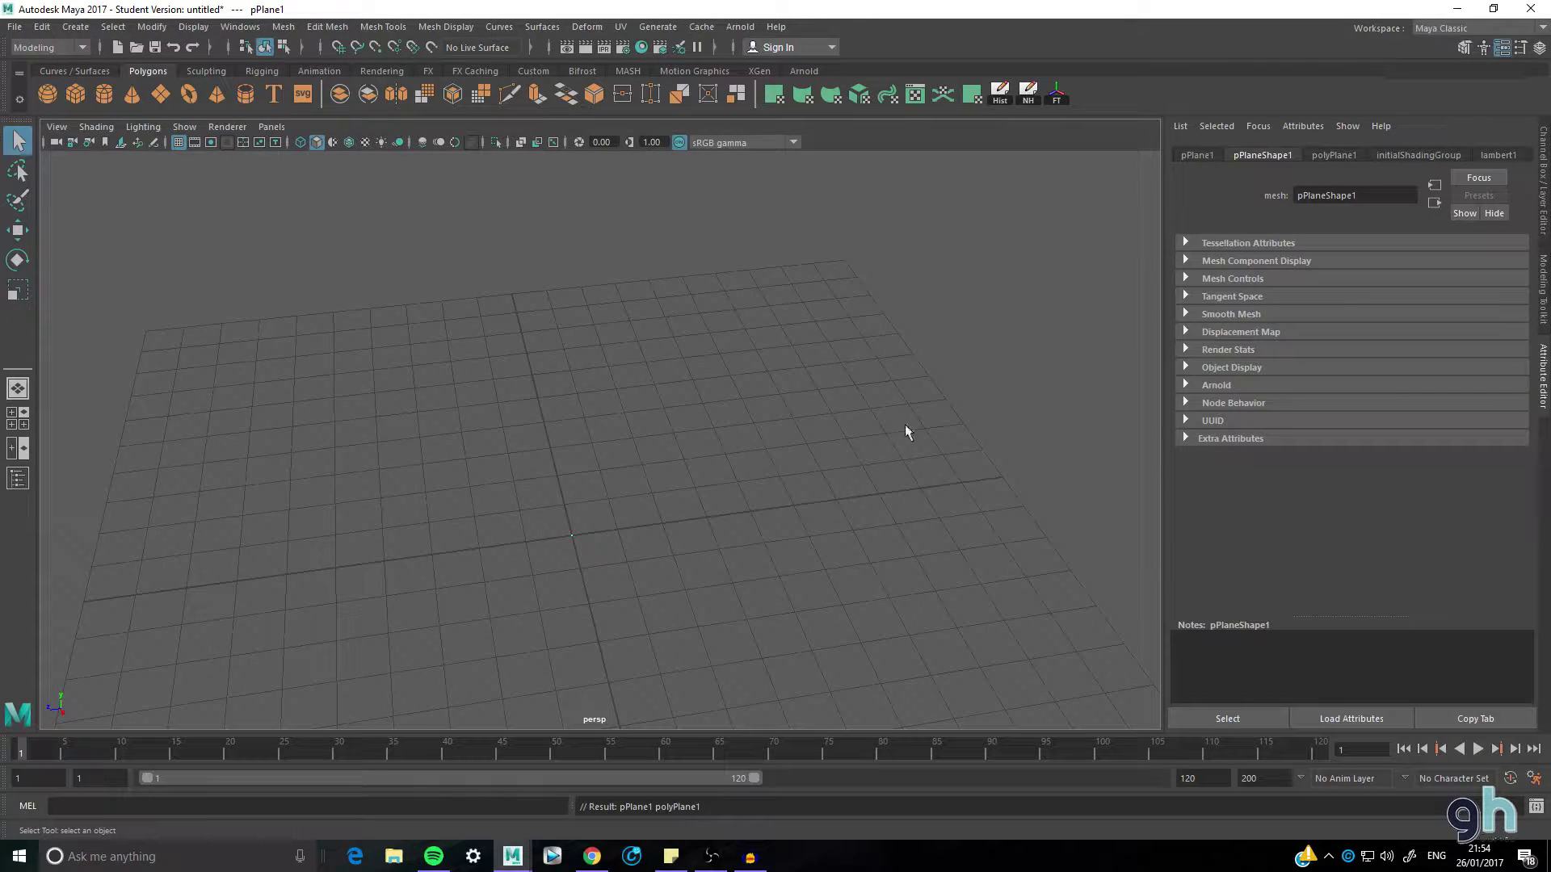
- Scale the plane up to about 236 along X and about 221 along Z
key(w)
key(e)
key(r)
drag(495, 547, 190, 601)
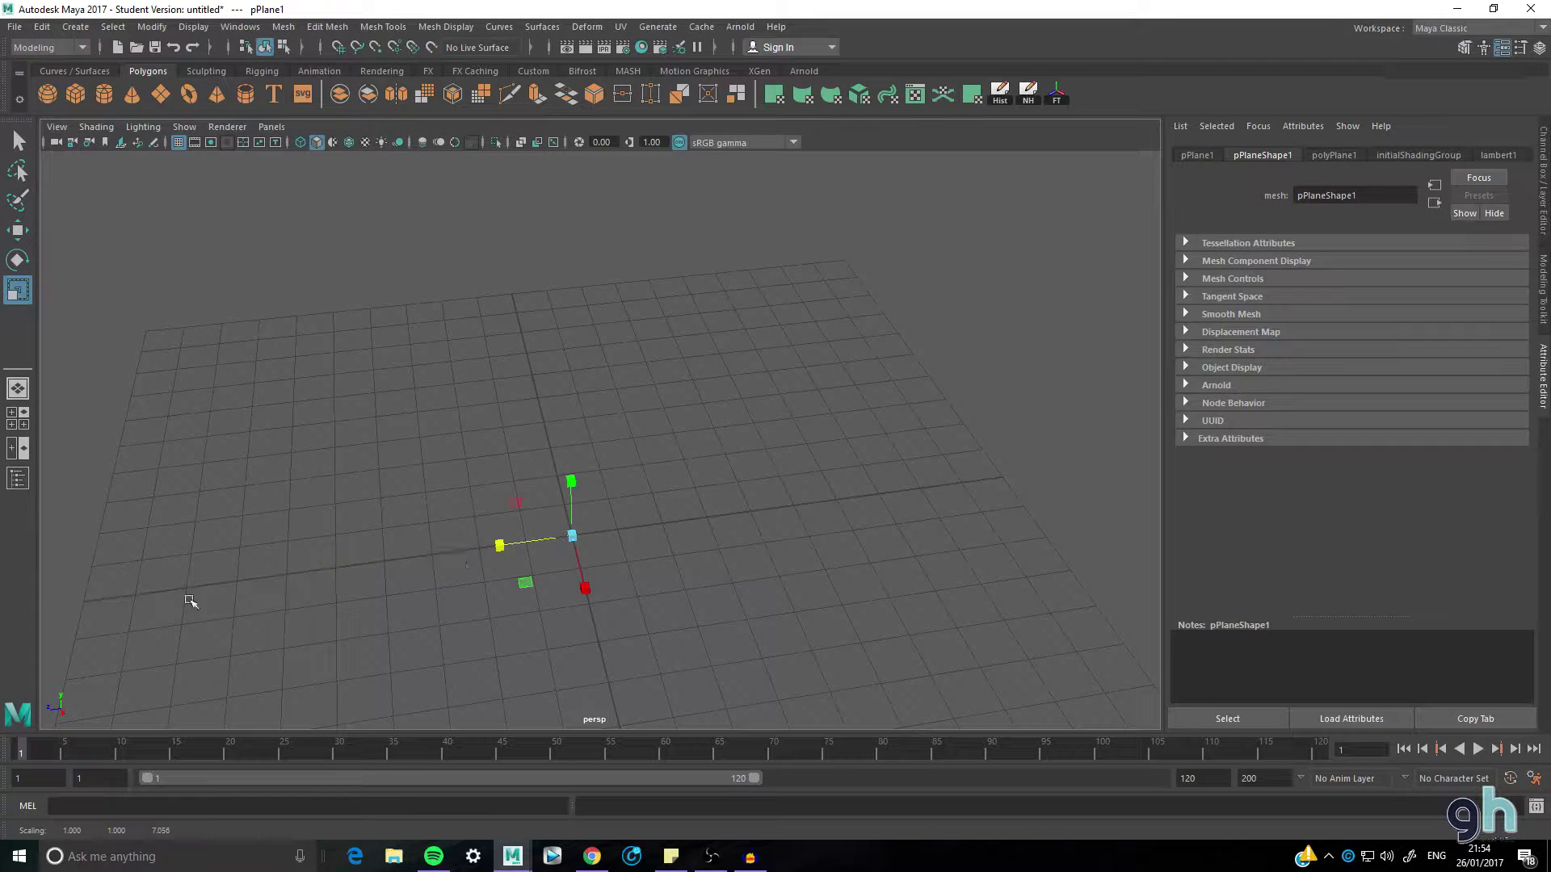
drag(498, 546, 335, 569)
drag(585, 589, 626, 671)
drag(586, 591, 672, 729)
drag(585, 589, 672, 824)
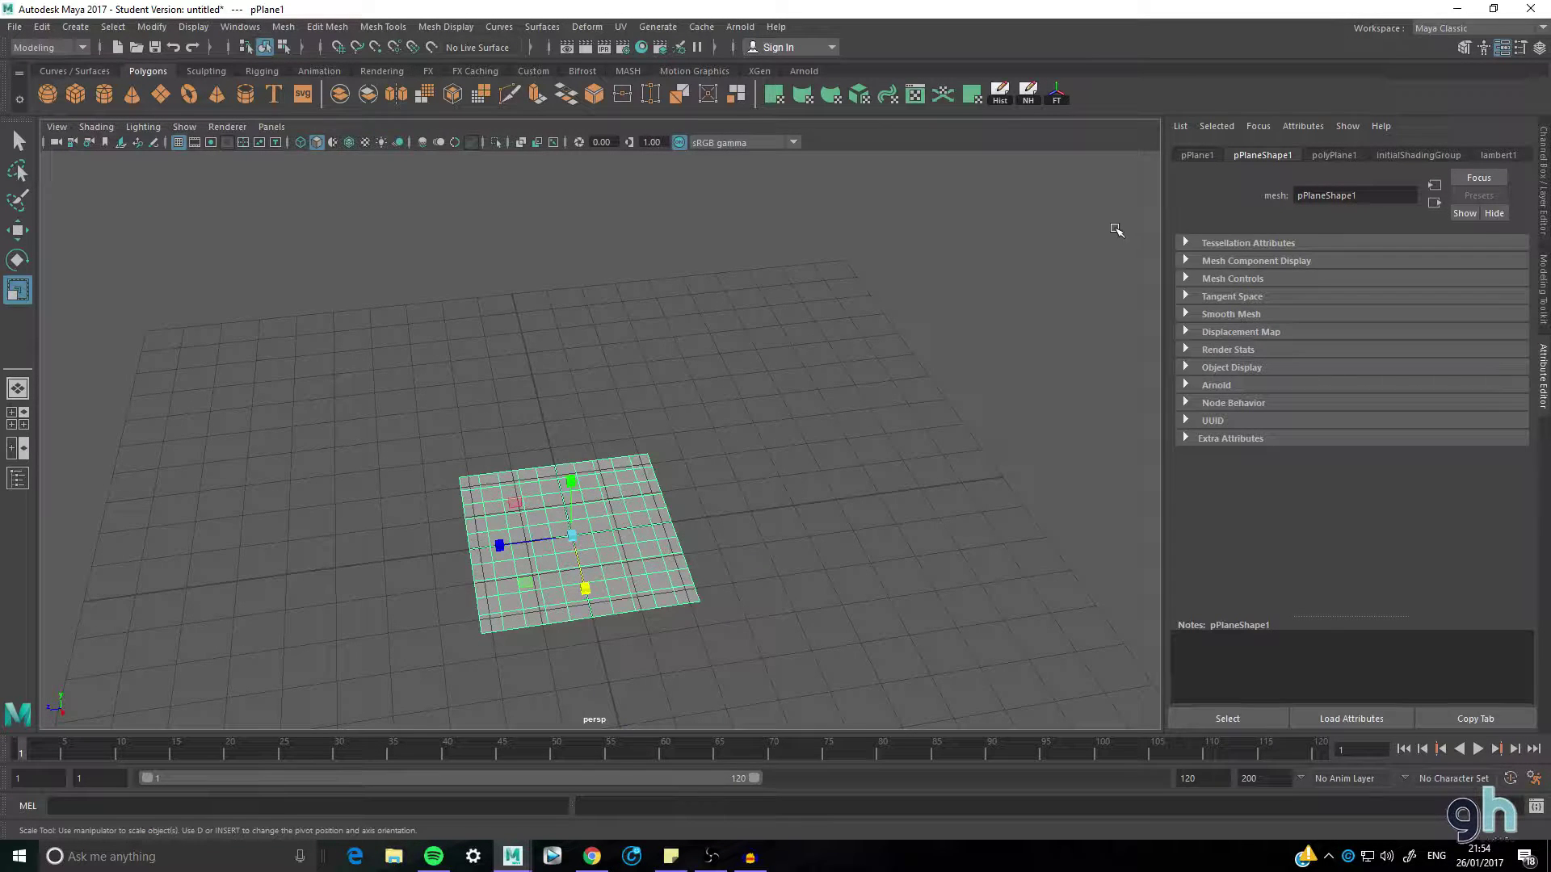
- Set the plane's width and height subdivisions to 1 each
click(1200, 156)
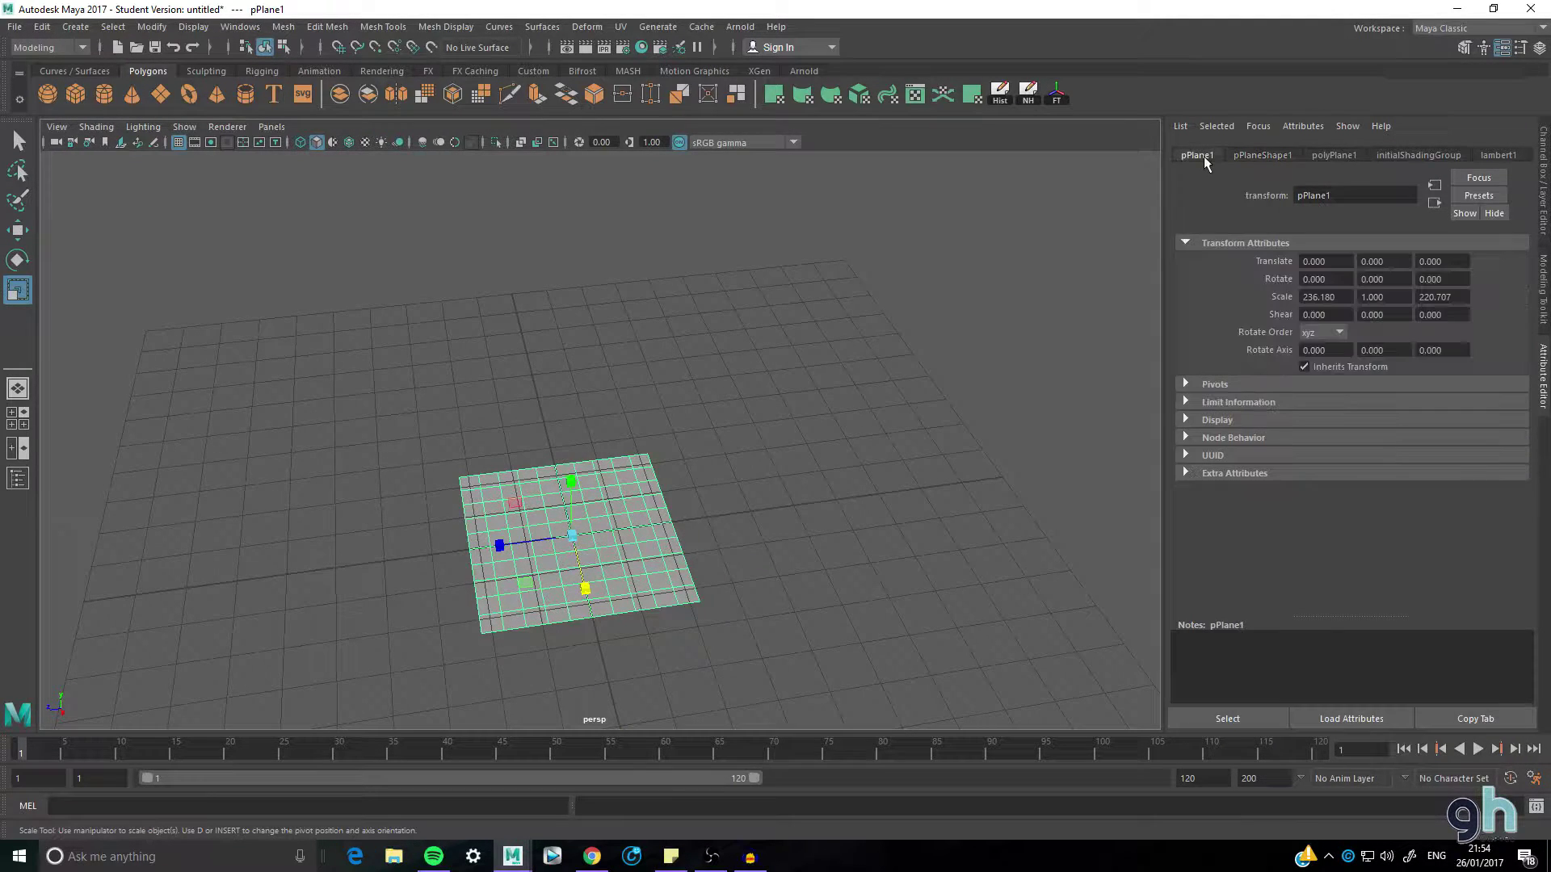
click(1324, 156)
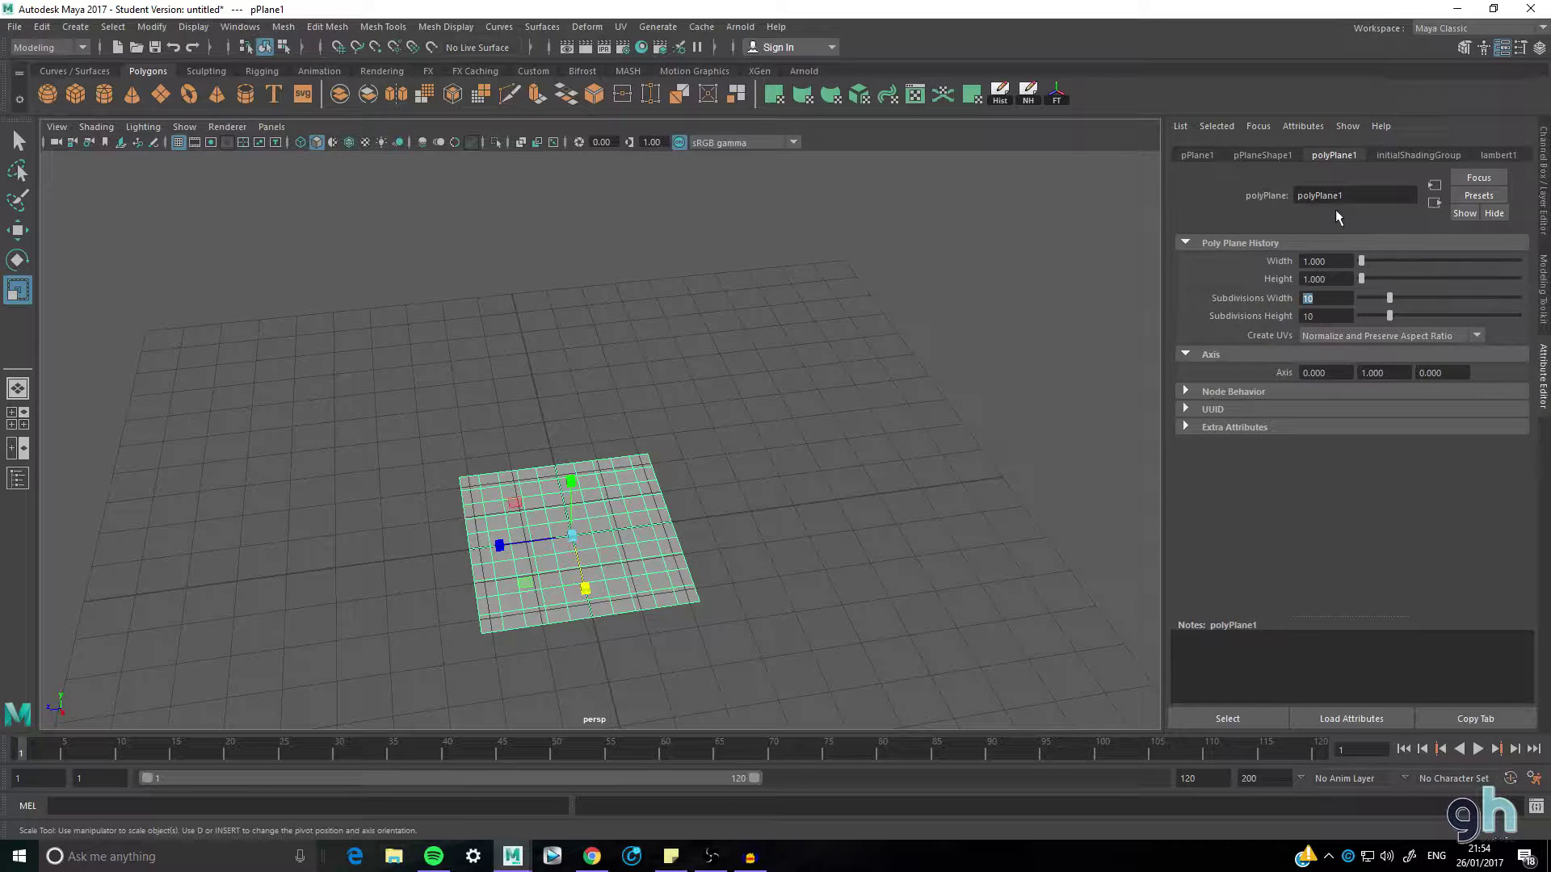
text(1)
key(Tab)
text(1)
key(Return)
- Move the plane away from the grid centre and snap its pivot to the plane's near corner vertex
key(w)
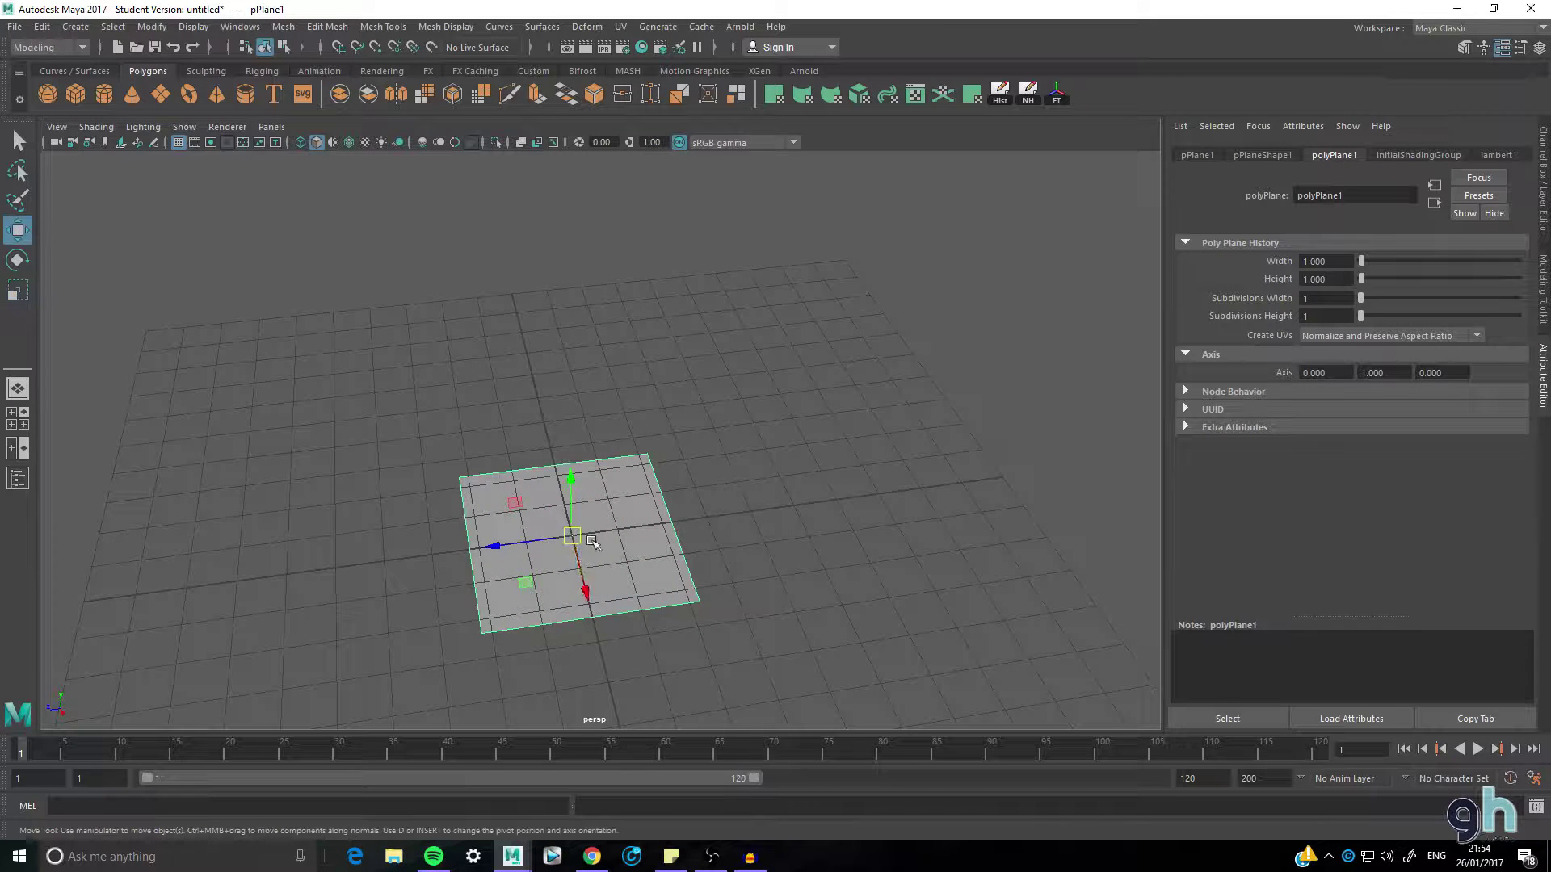
drag(572, 535, 720, 396)
mouse_move(614, 524)
alt+mouse_down()
mouse_move(695, 474)
mouse_move(629, 499)
alt+mouse_up()
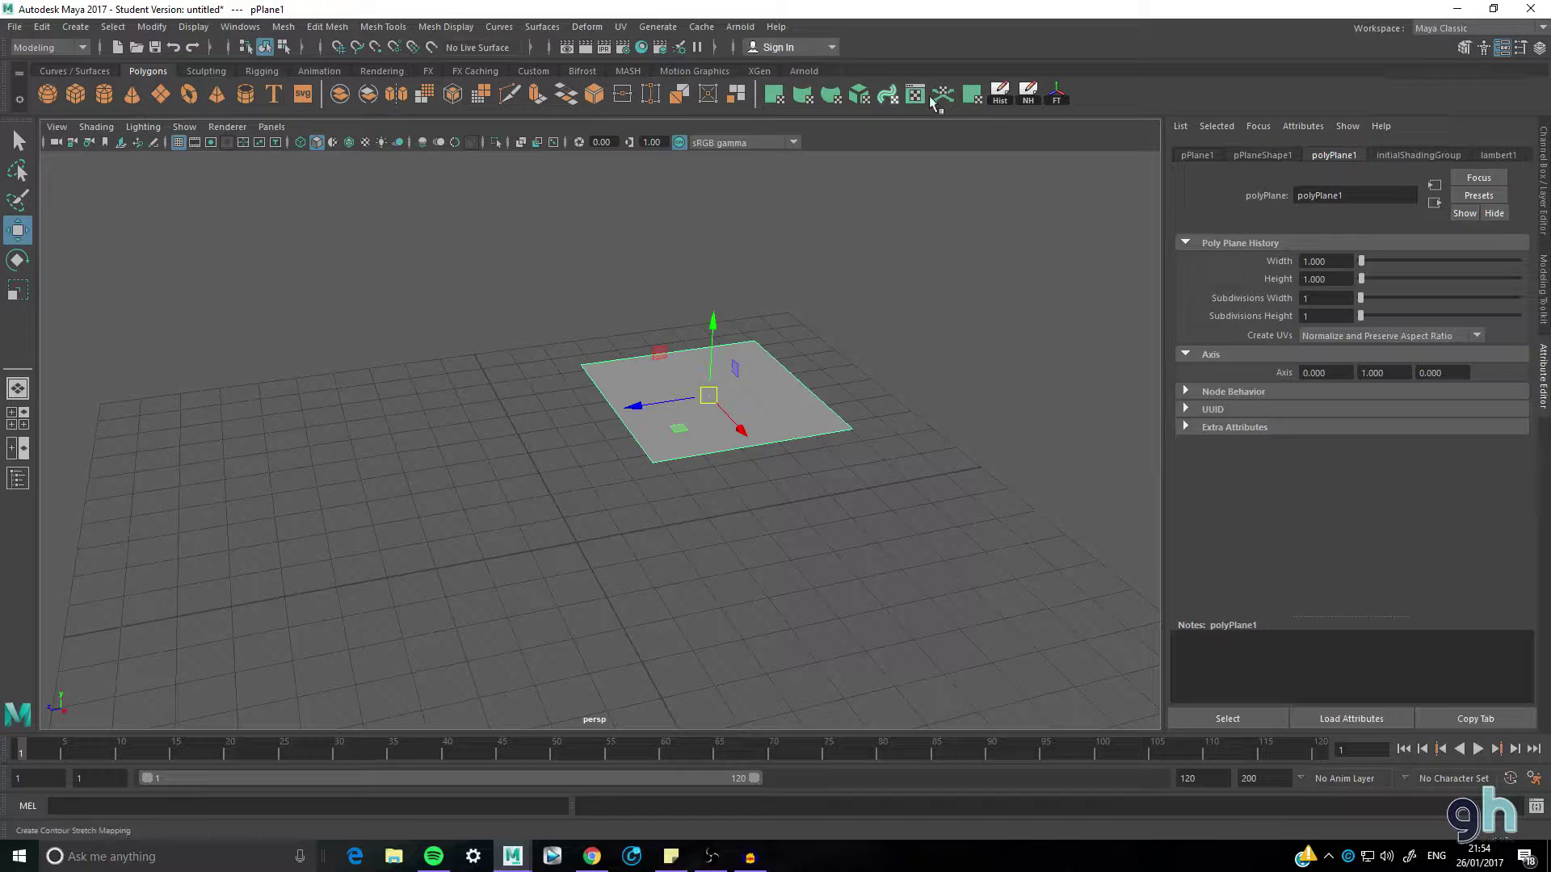
drag(712, 327, 715, 388)
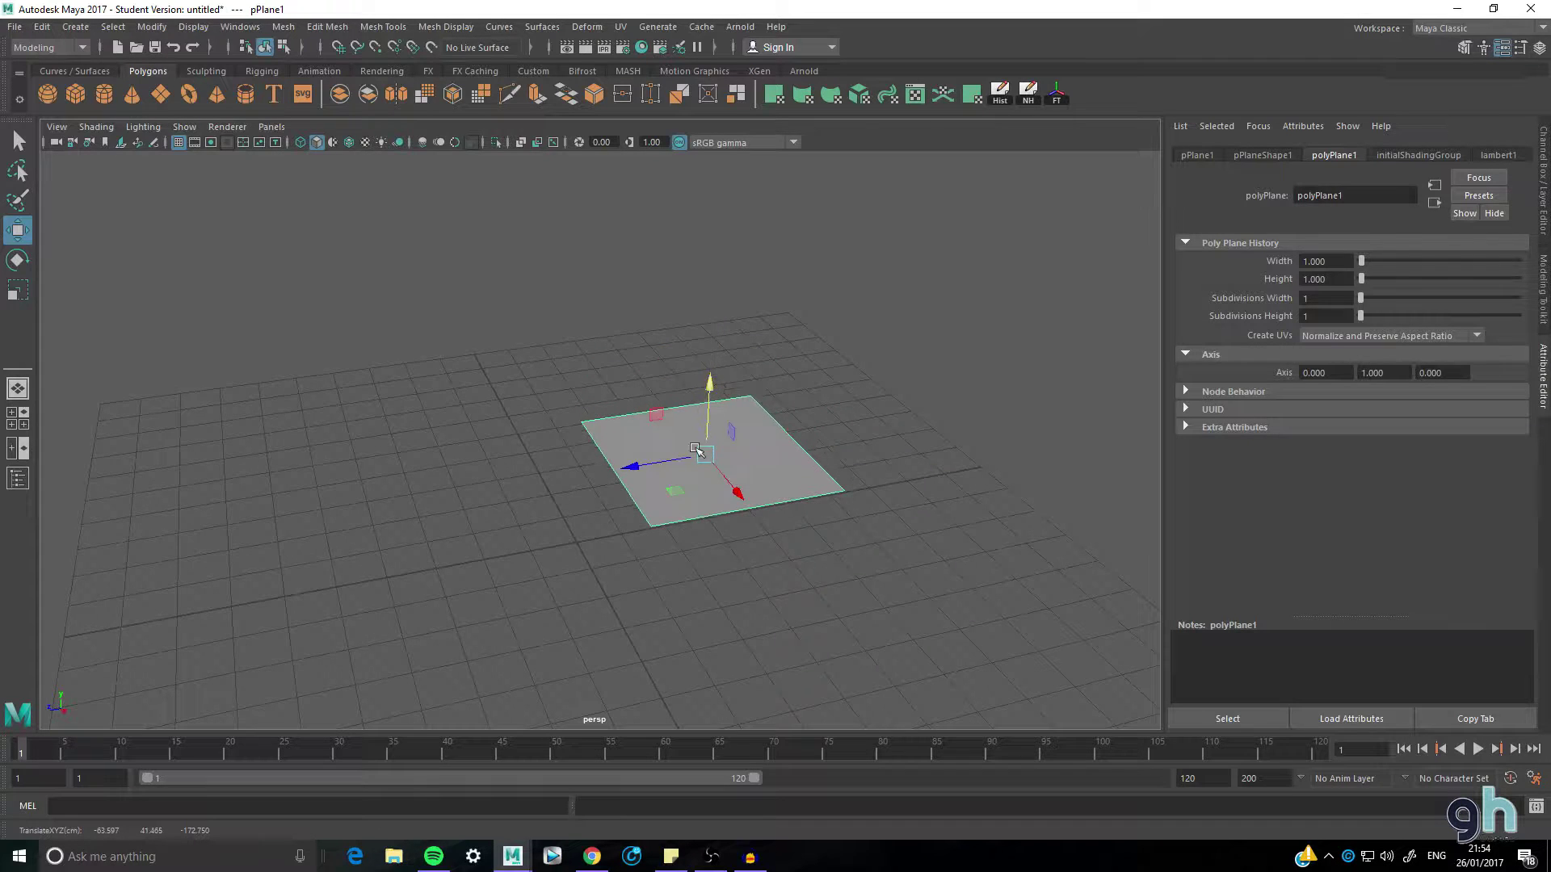
key(d)
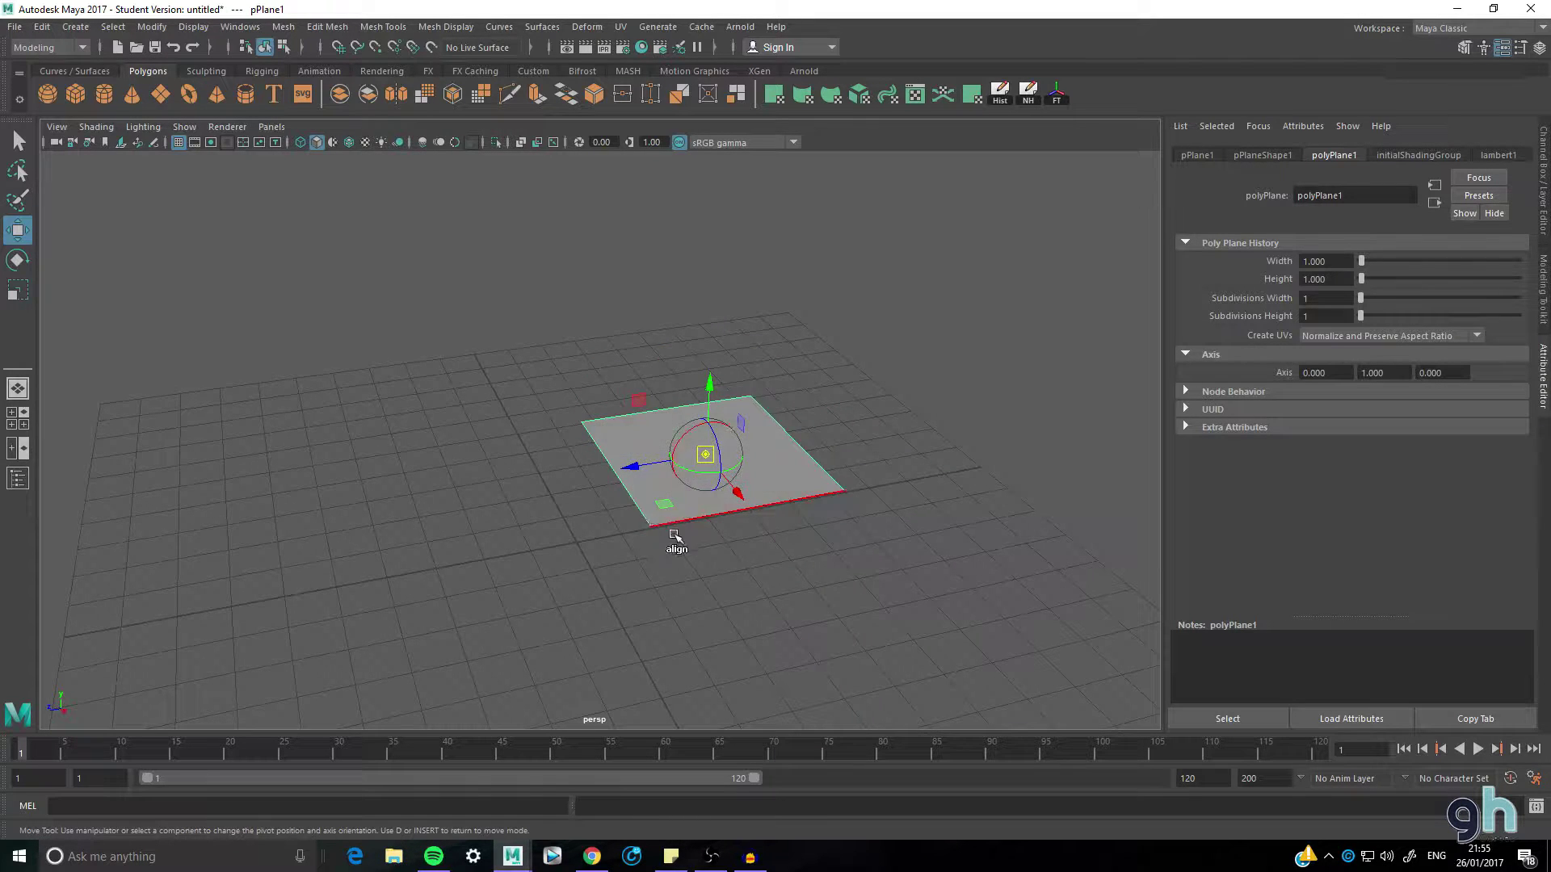
key(v)
drag(706, 454, 651, 527)
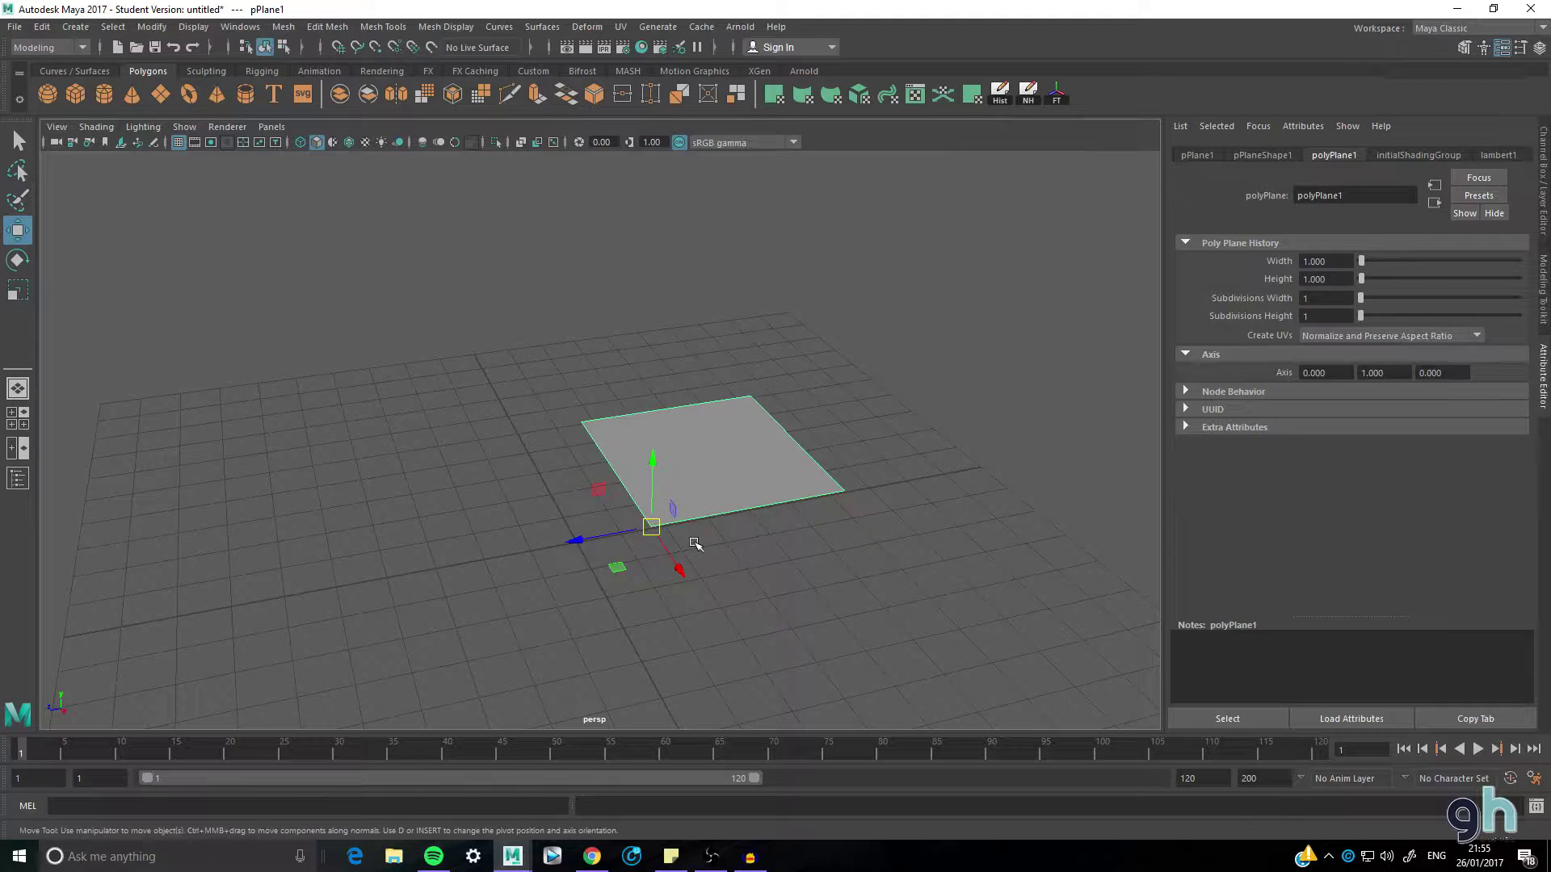
- Move the plane so its corner pivot snaps onto the grid origin
alt+middle_drag(691, 533, 694, 506)
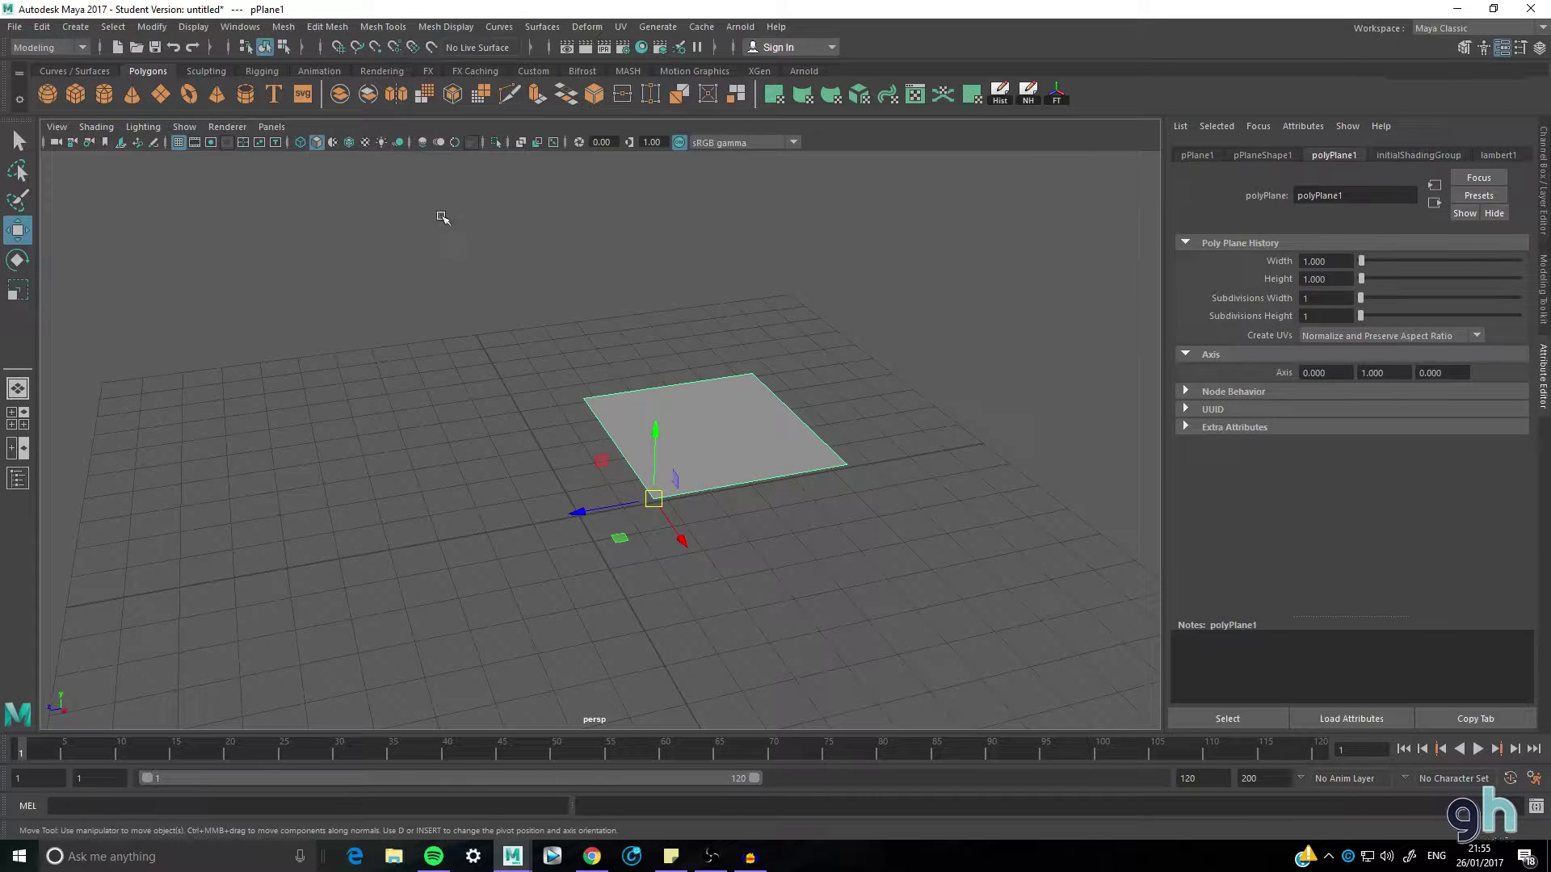
alt+drag(580, 356, 637, 350)
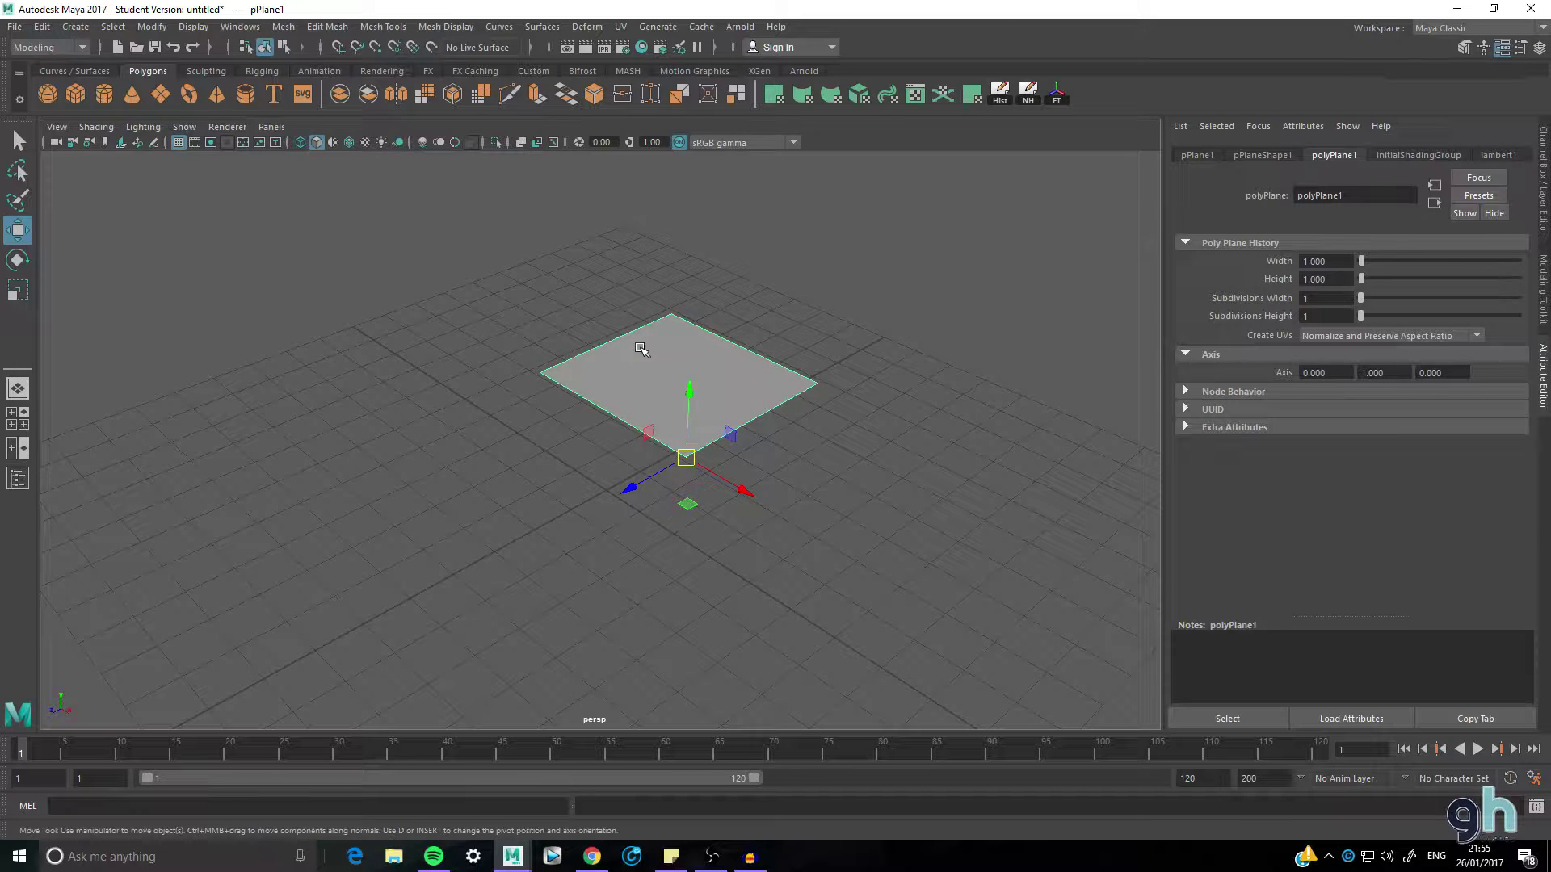
drag(688, 391, 707, 462)
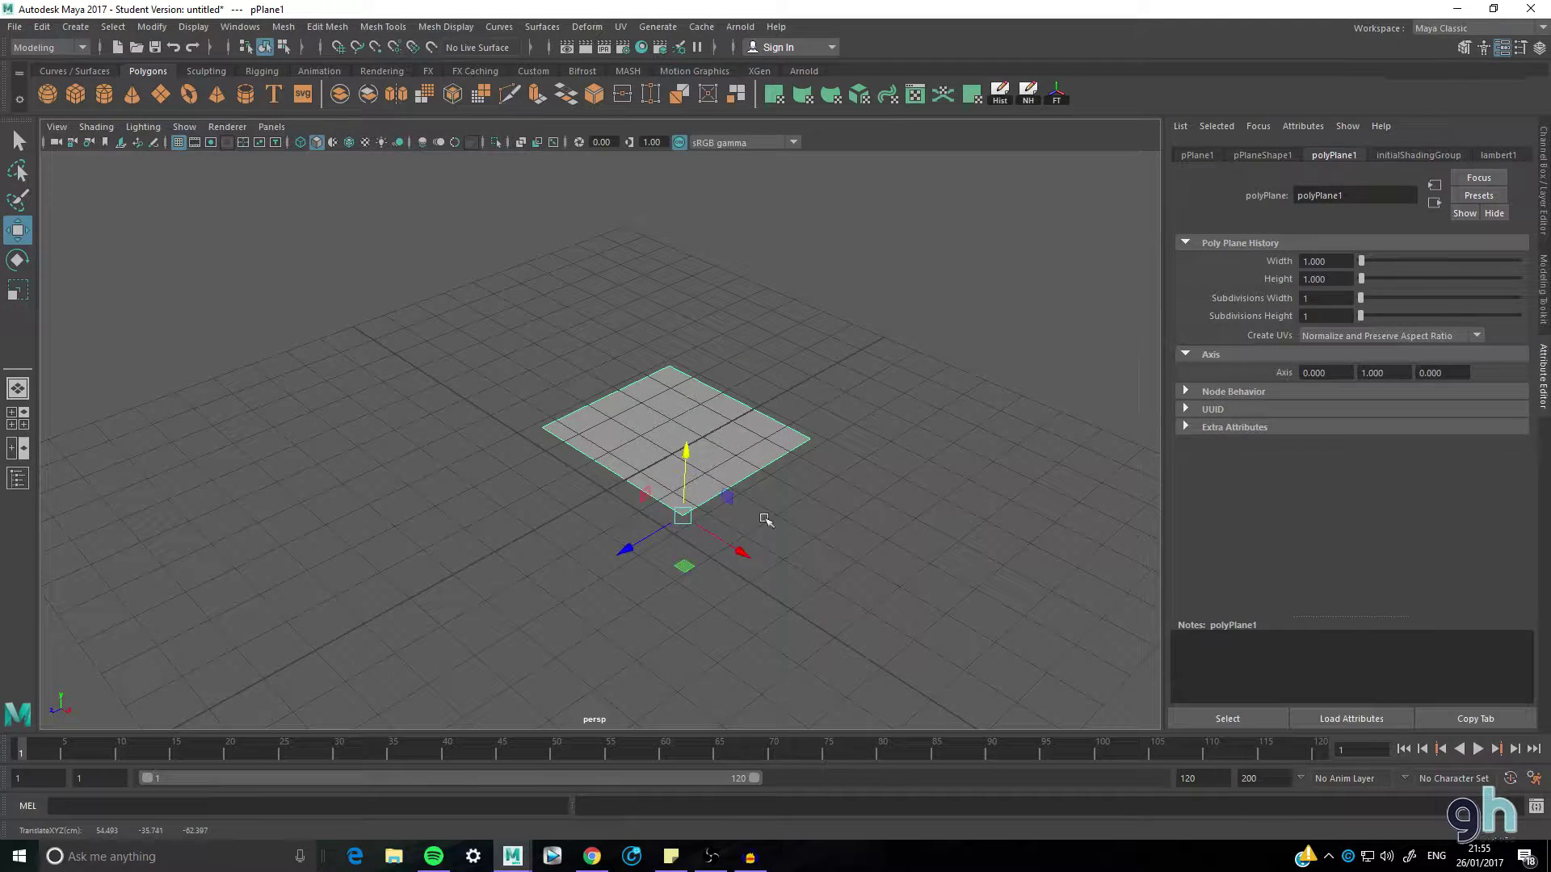
drag(734, 554, 680, 517)
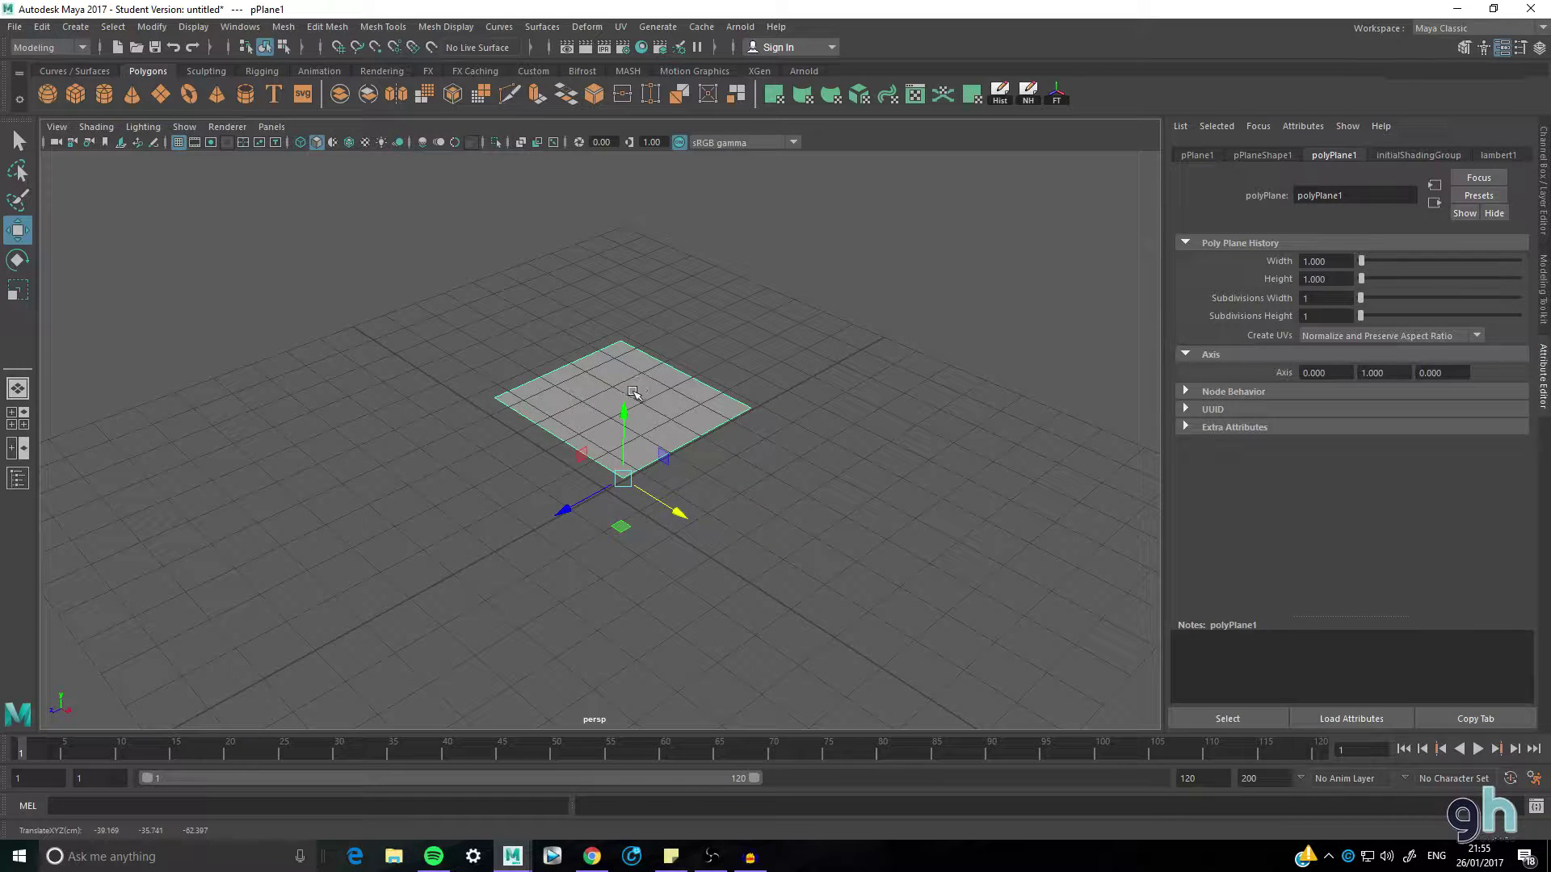
drag(623, 416, 622, 410)
drag(586, 493, 565, 505)
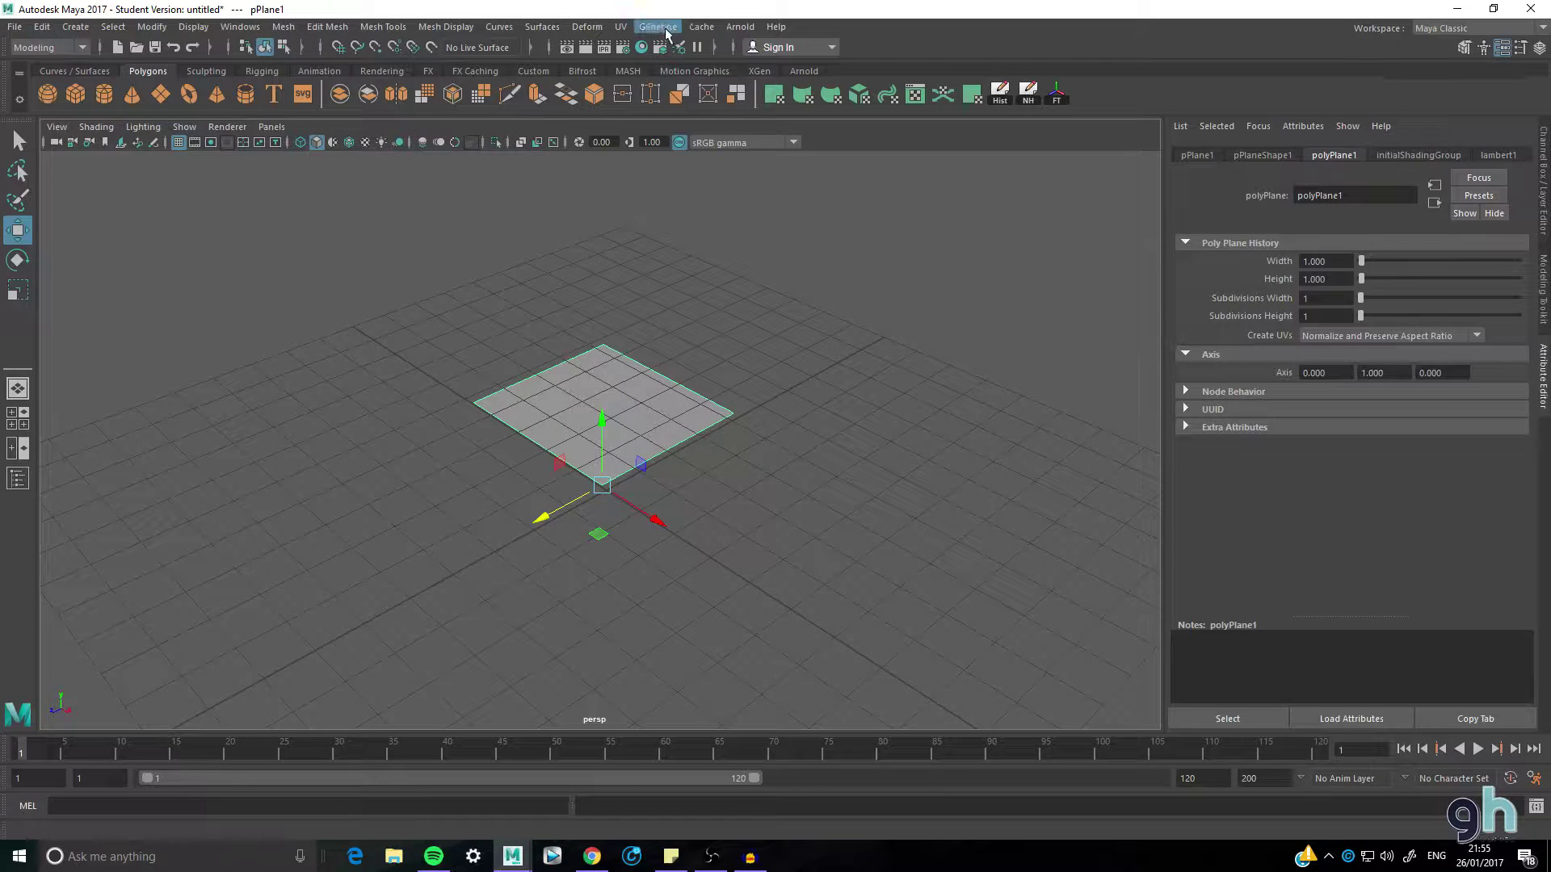
click(714, 46)
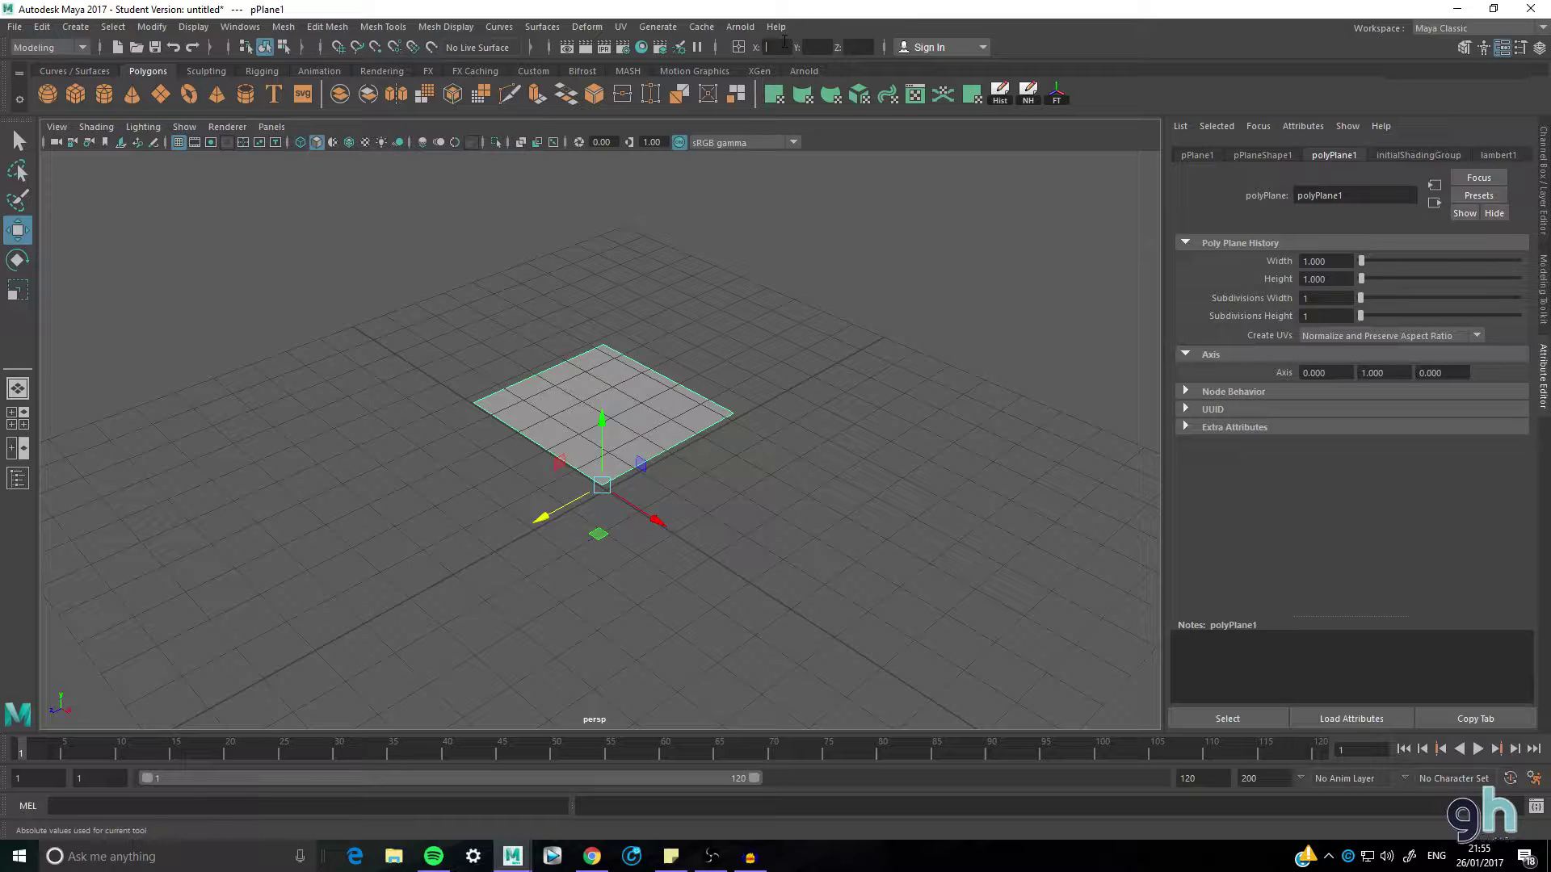
alt+drag(643, 256, 630, 384)
right_drag(677, 390, 639, 390)
- Snap the plane's three remaining corner vertices to the grid so it fills one 500-unit quadrant, and return to object selection
drag(692, 353, 862, 254)
click(762, 504)
drag(764, 507, 1002, 482)
drag(500, 352, 521, 277)
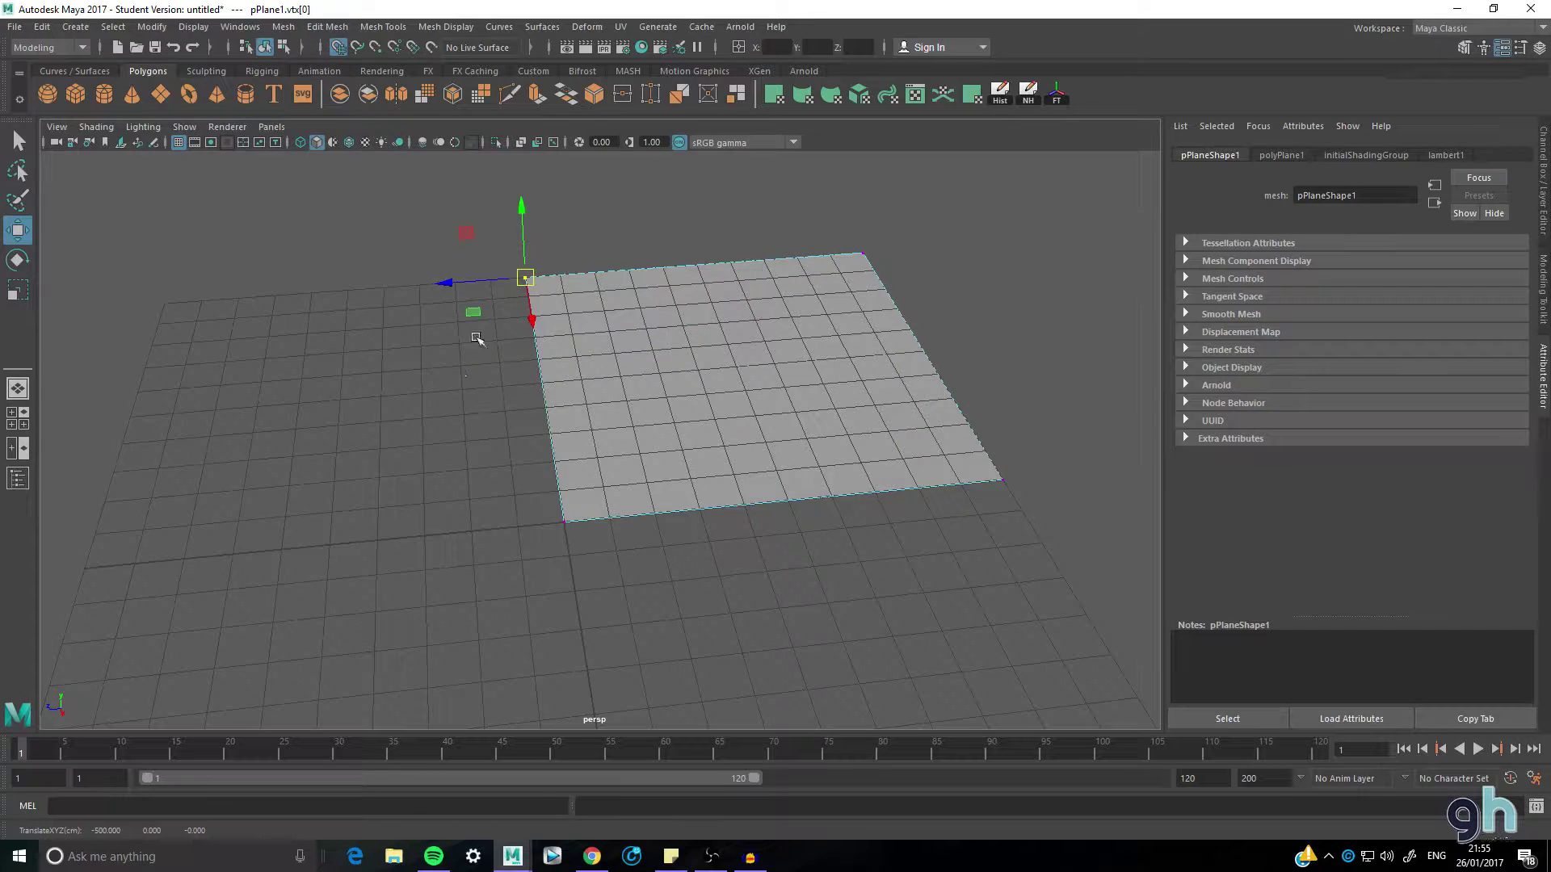
click(474, 437)
alt+drag(474, 436, 585, 380)
right_drag(583, 401, 636, 347)
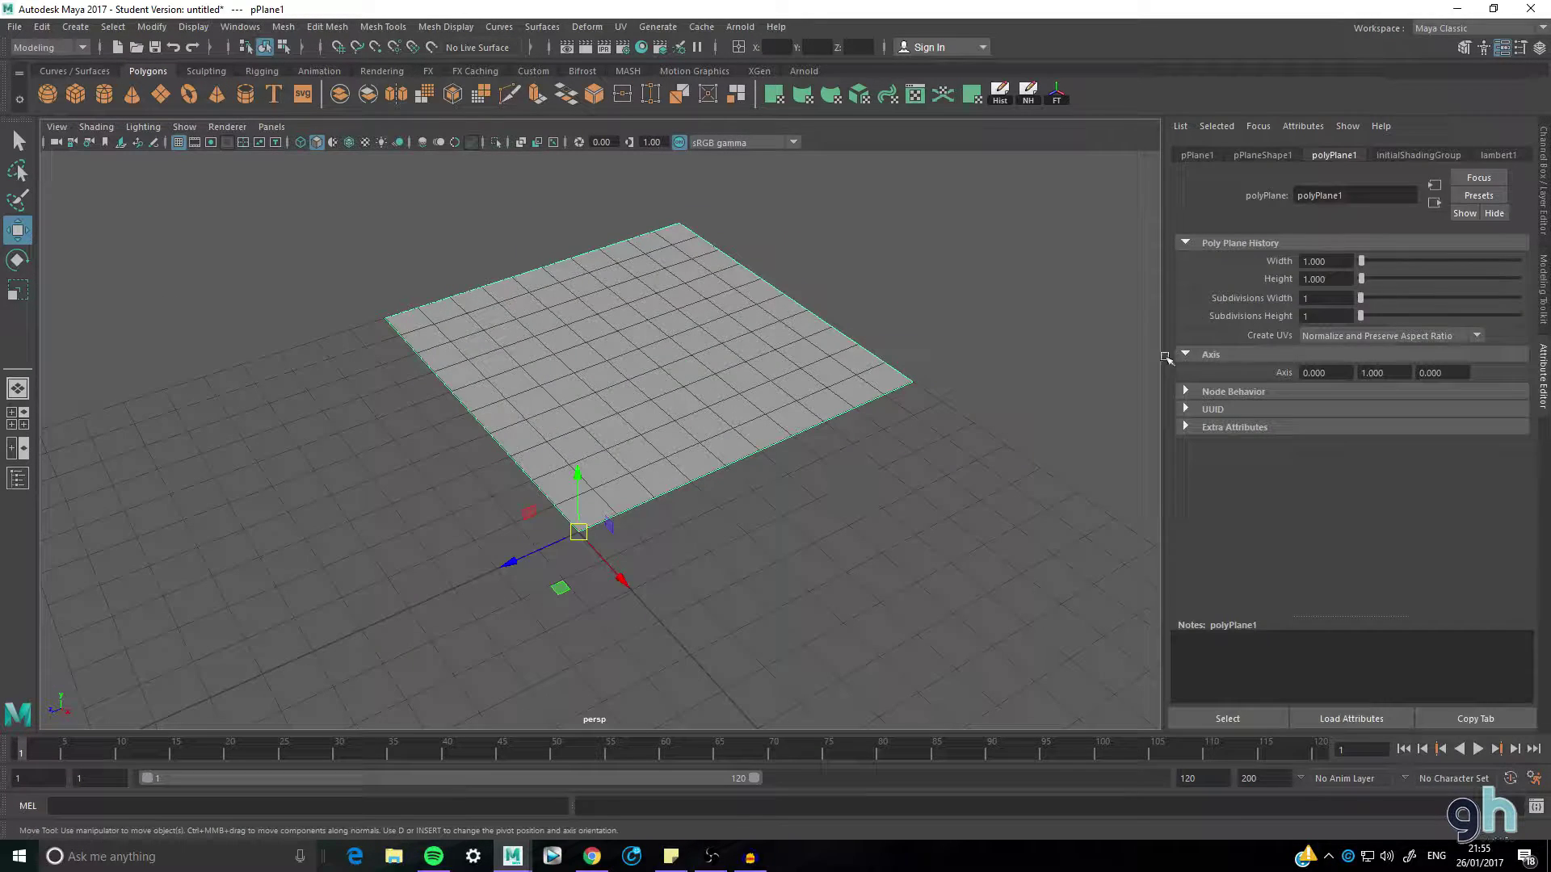
- Rotate the plane to -90 degrees around Z so it stands upright on the grid
key(e)
alt+drag(637, 483, 1146, 275)
click(1195, 155)
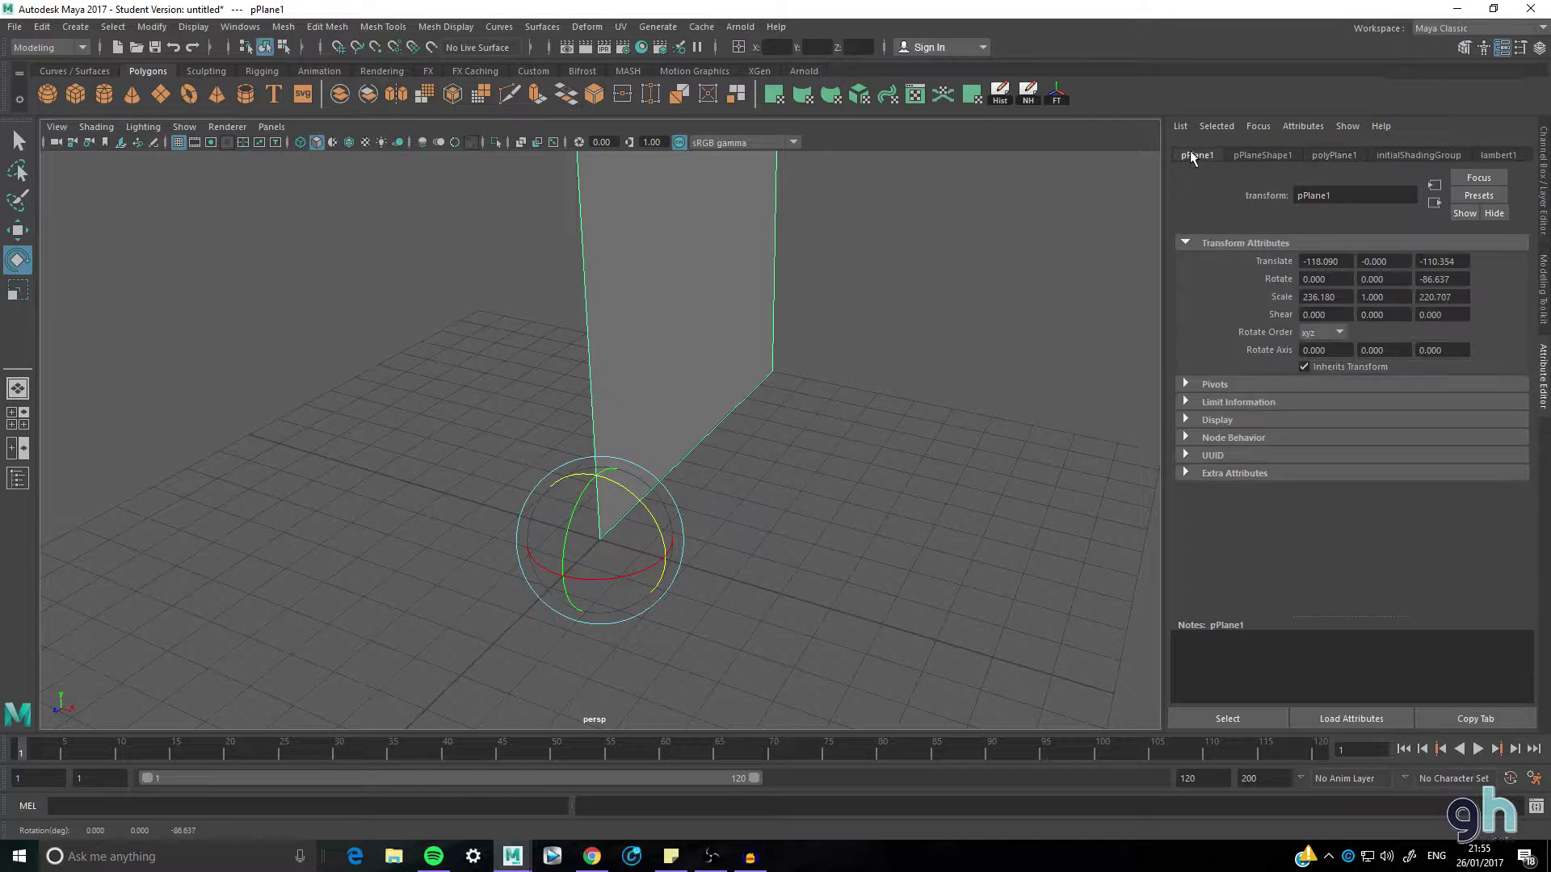
text(-90)
key(Return)
- Inspect the upright plane and its position on the grid from several angles
click(848, 387)
alt+drag(853, 397, 646, 392)
scroll(640, 387, down, 4)
alt+middle_drag(640, 388, 654, 423)
alt+drag(405, 426, 625, 415)
click(730, 369)
alt+middle_drag(749, 364, 716, 374)
alt+drag(717, 374, 707, 353)
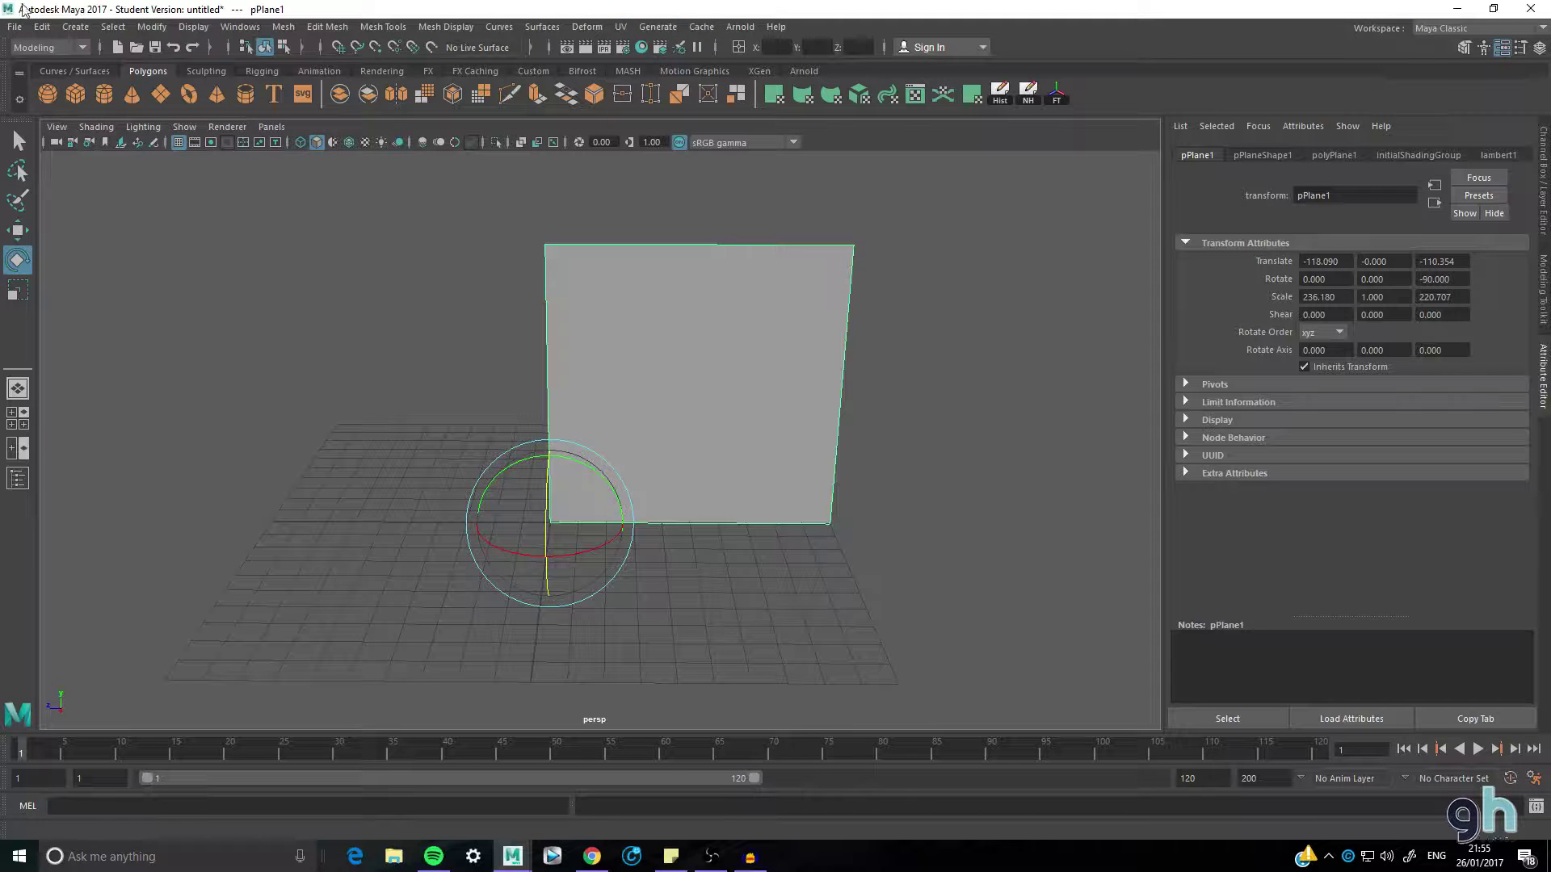
- Save the scene as Fence_TUT.mb in the Models folder of Documents, Youtube_Edits, overwriting the existing file
click(15, 26)
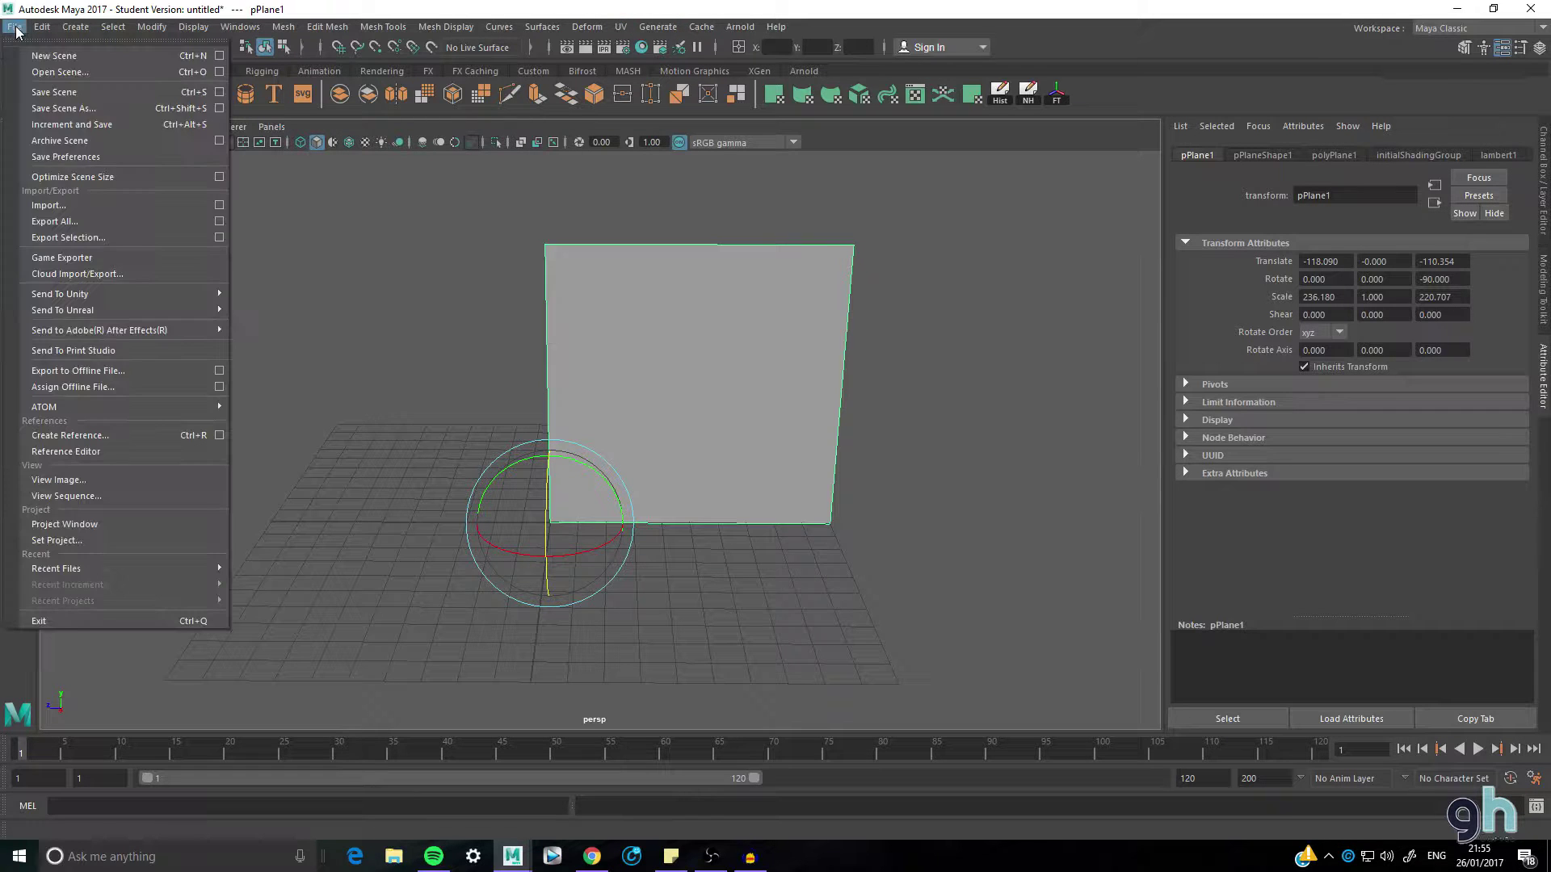
click(63, 108)
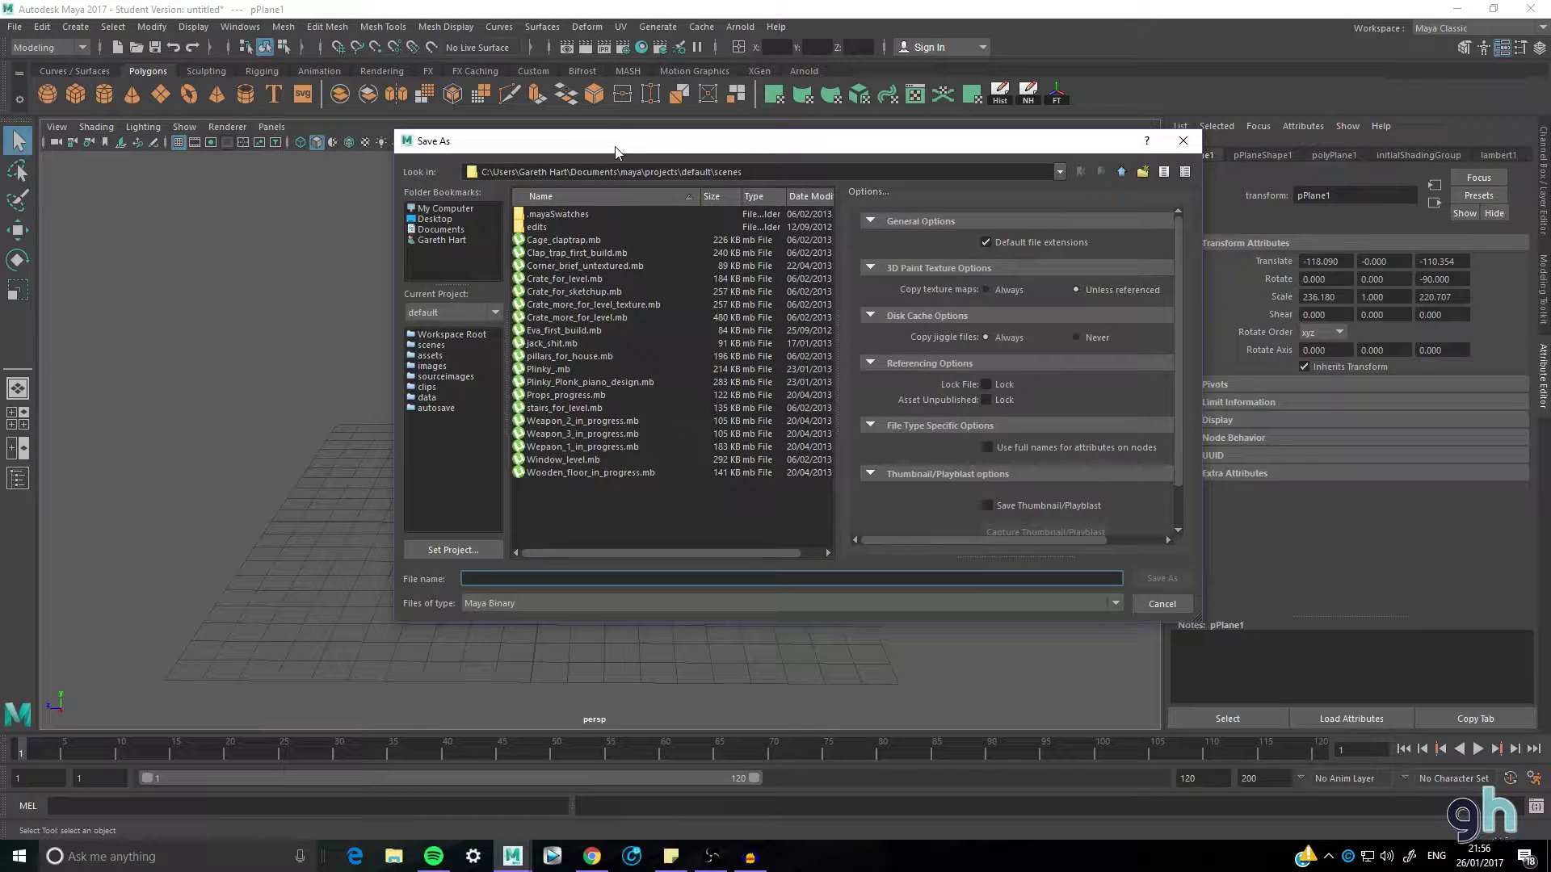
click(440, 229)
scroll(675, 367, down, 10)
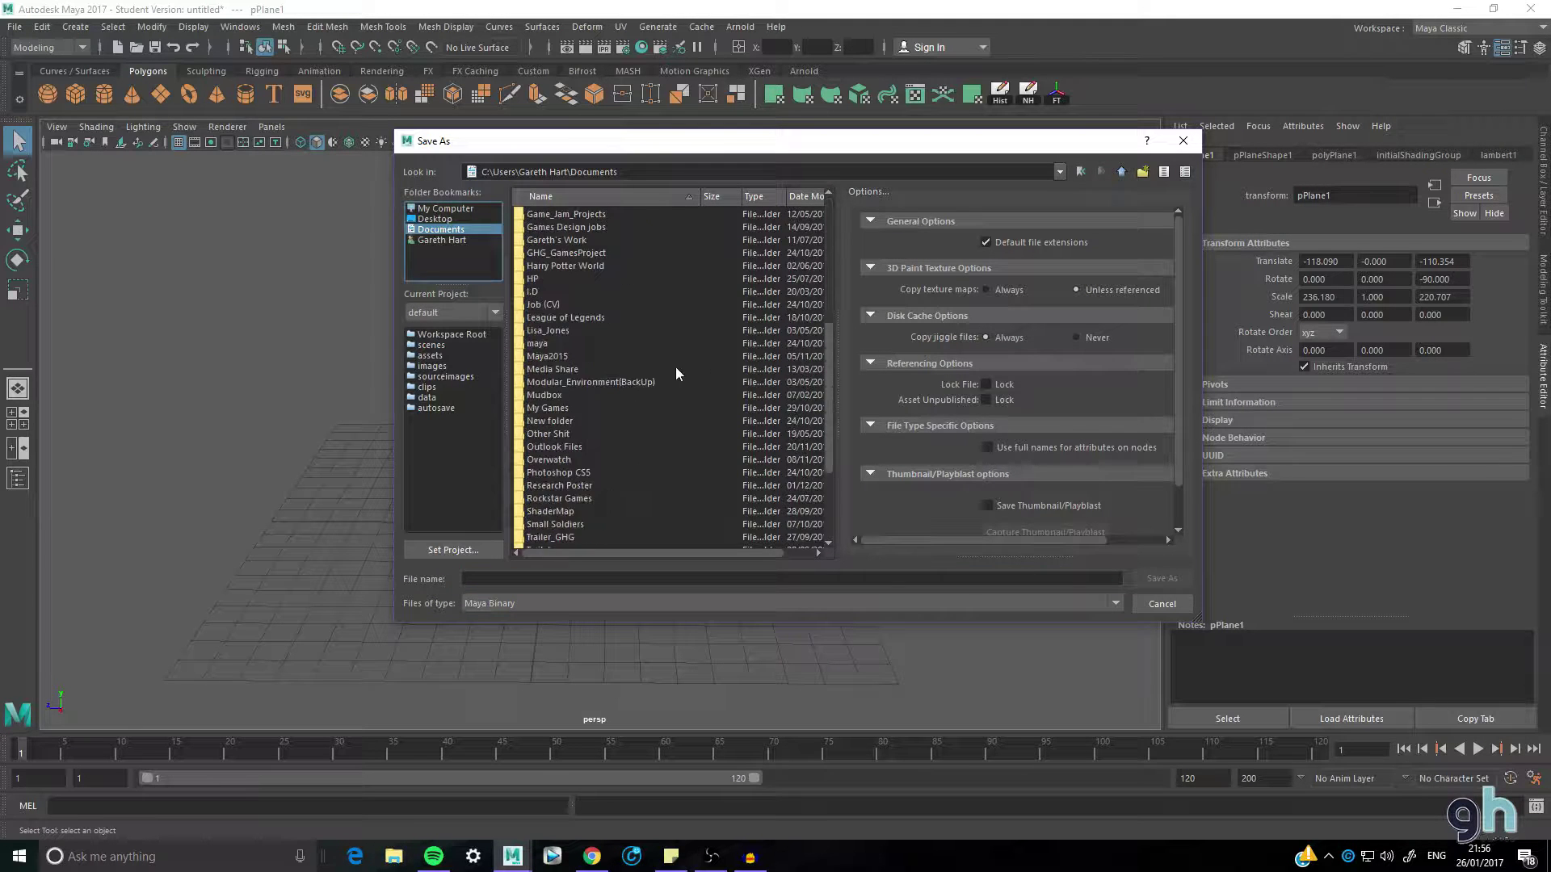
double_click(571, 533)
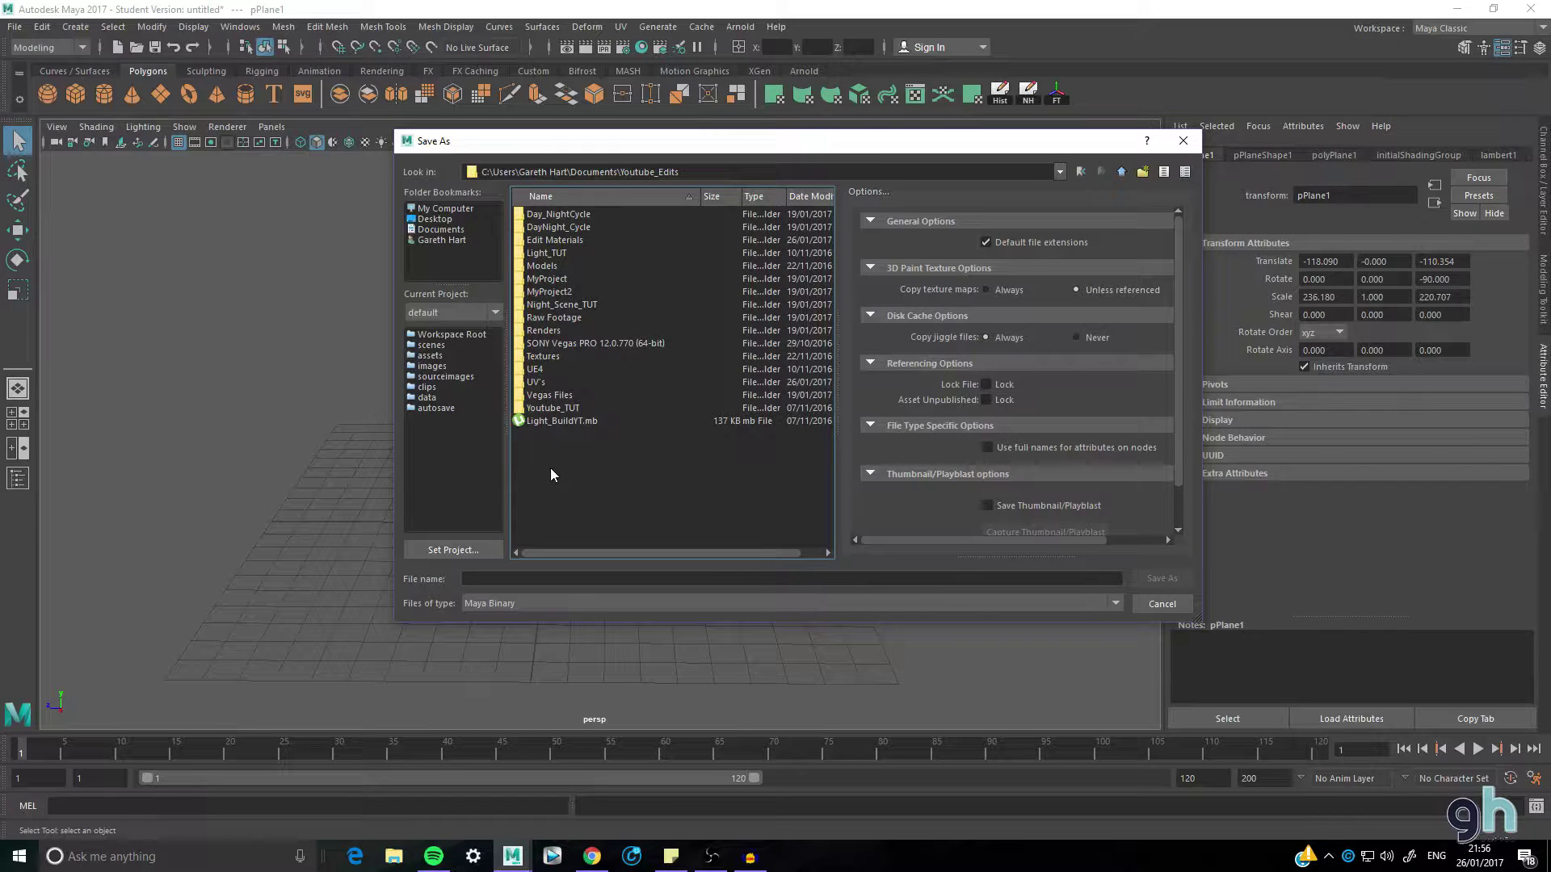
double_click(544, 266)
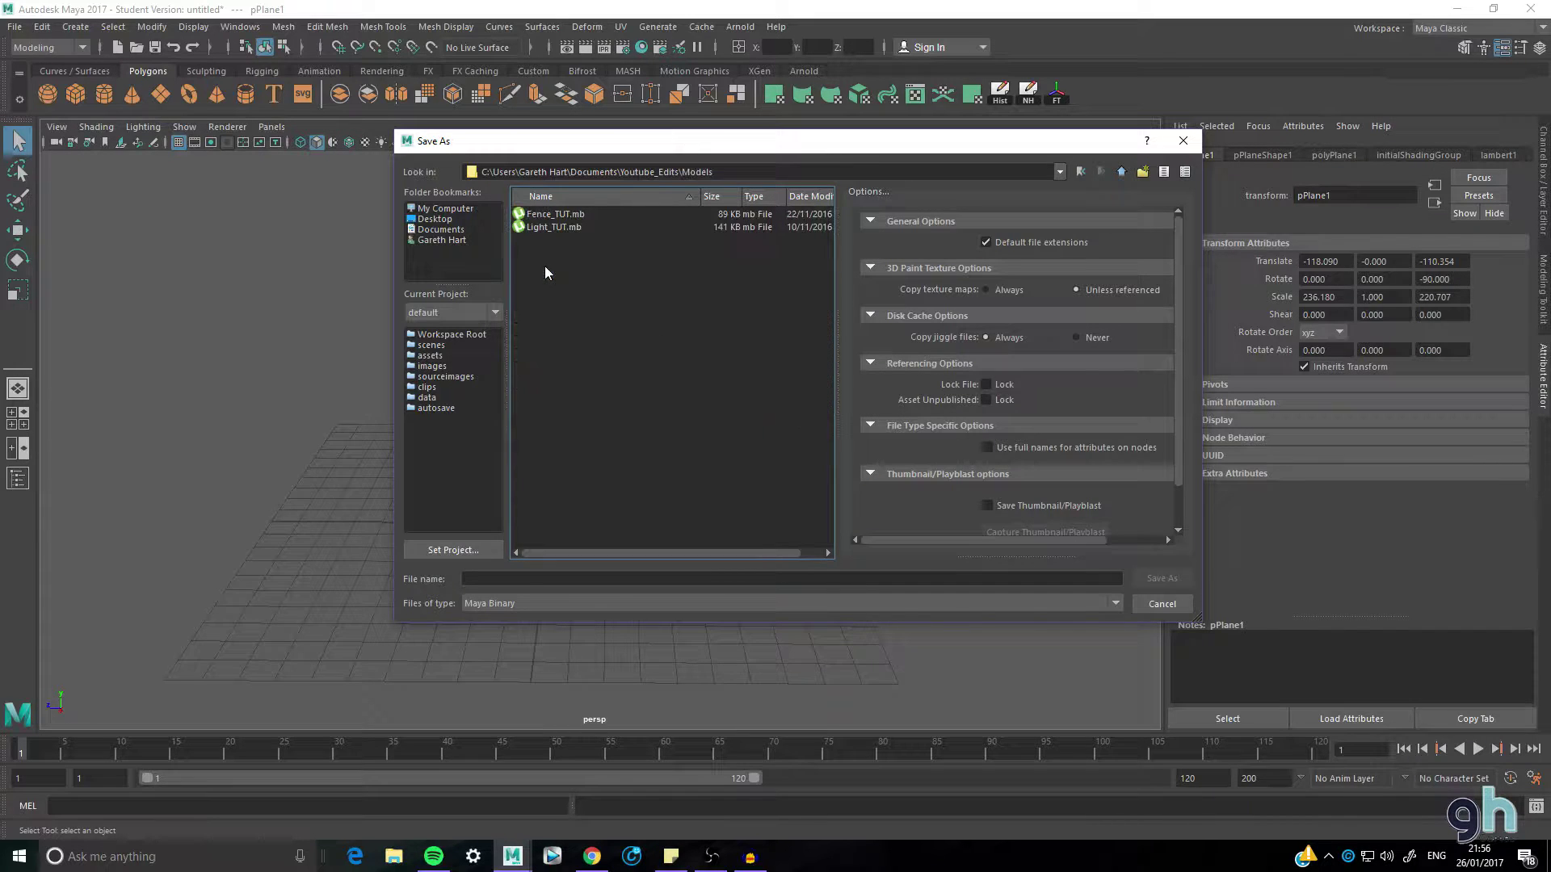
click(567, 215)
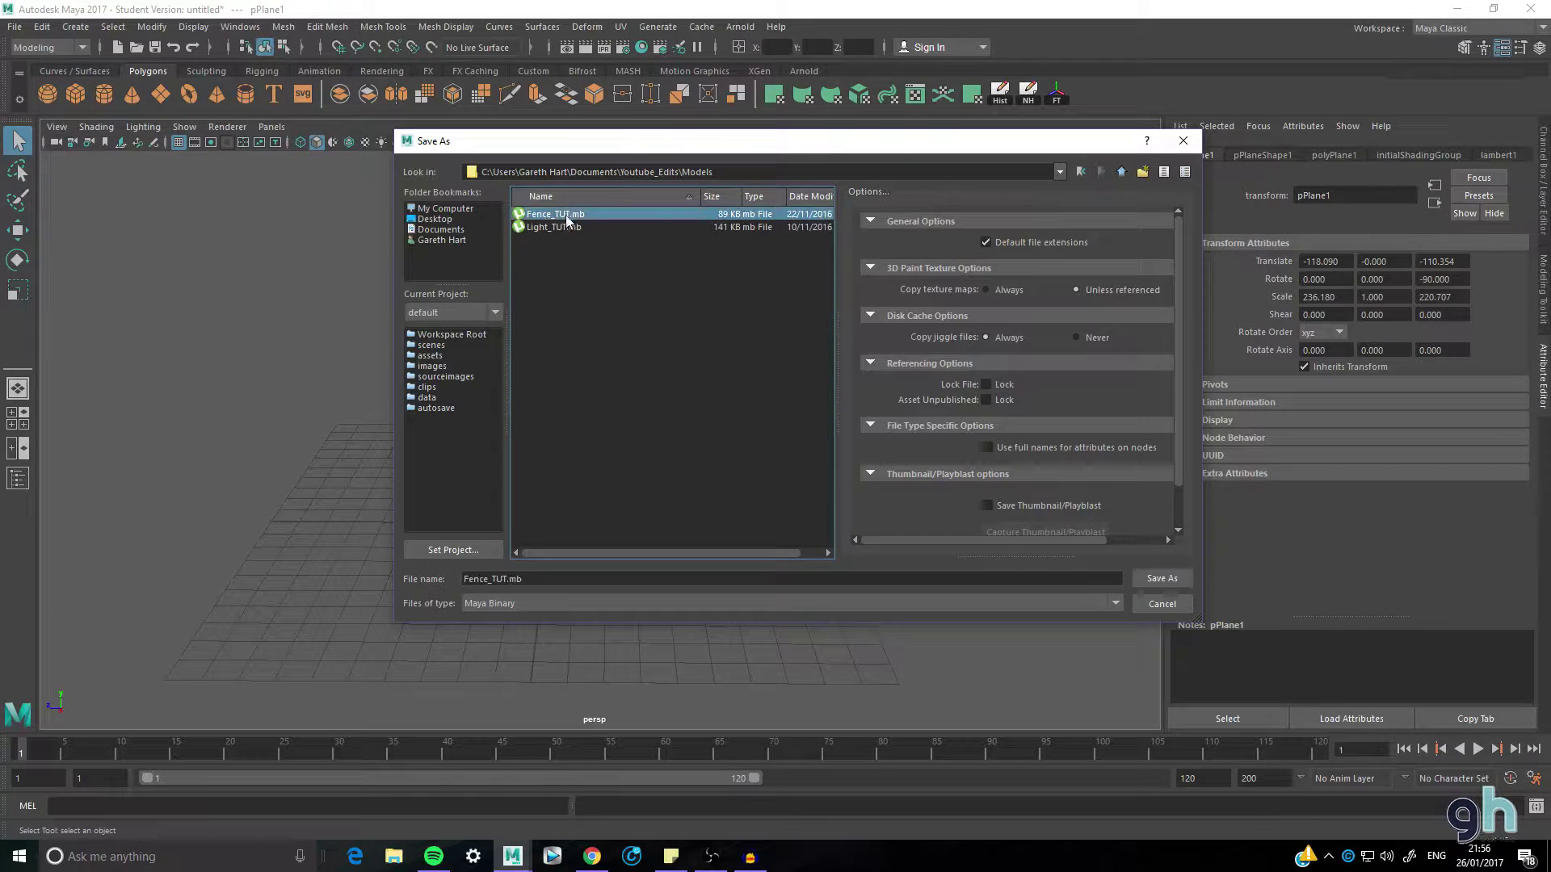
click(1160, 580)
click(749, 405)
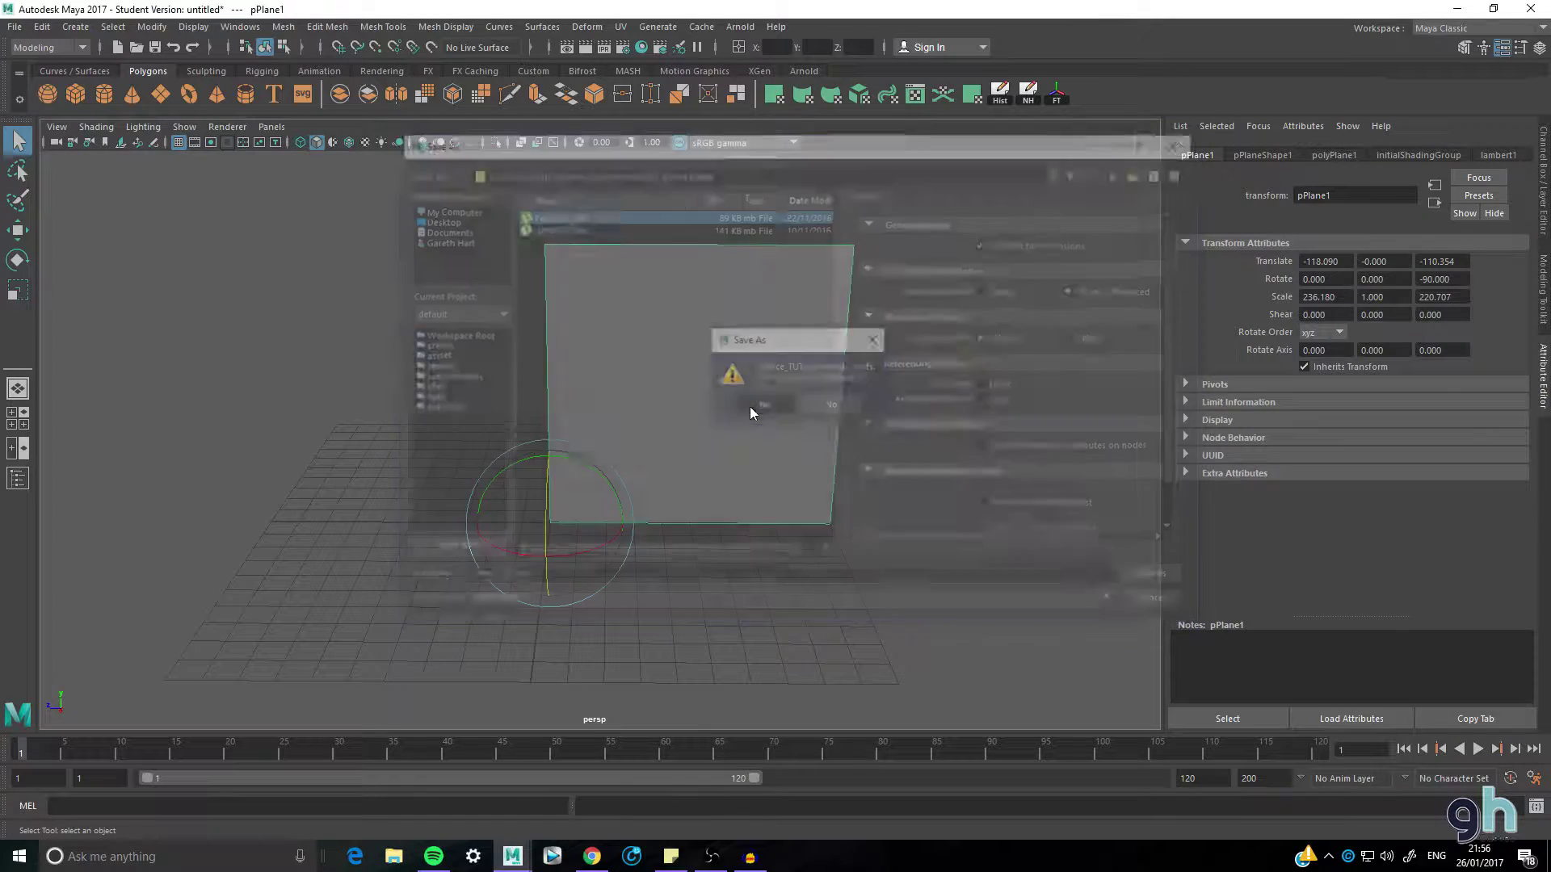
click(738, 439)
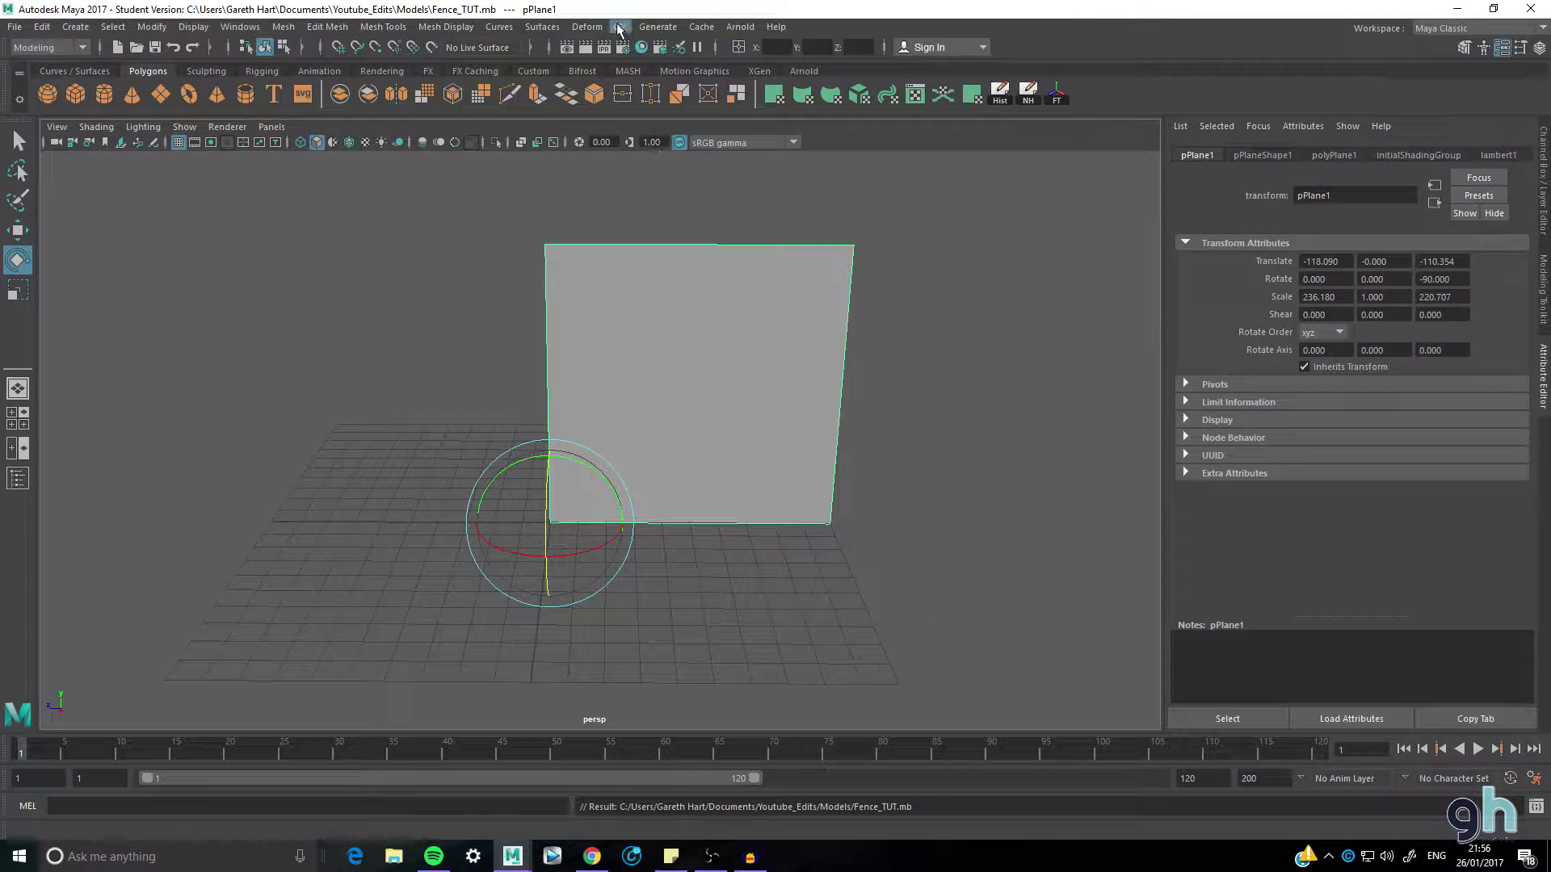
- Open the UV Editor for the upright plane and centre its UV layout beside the model
click(620, 27)
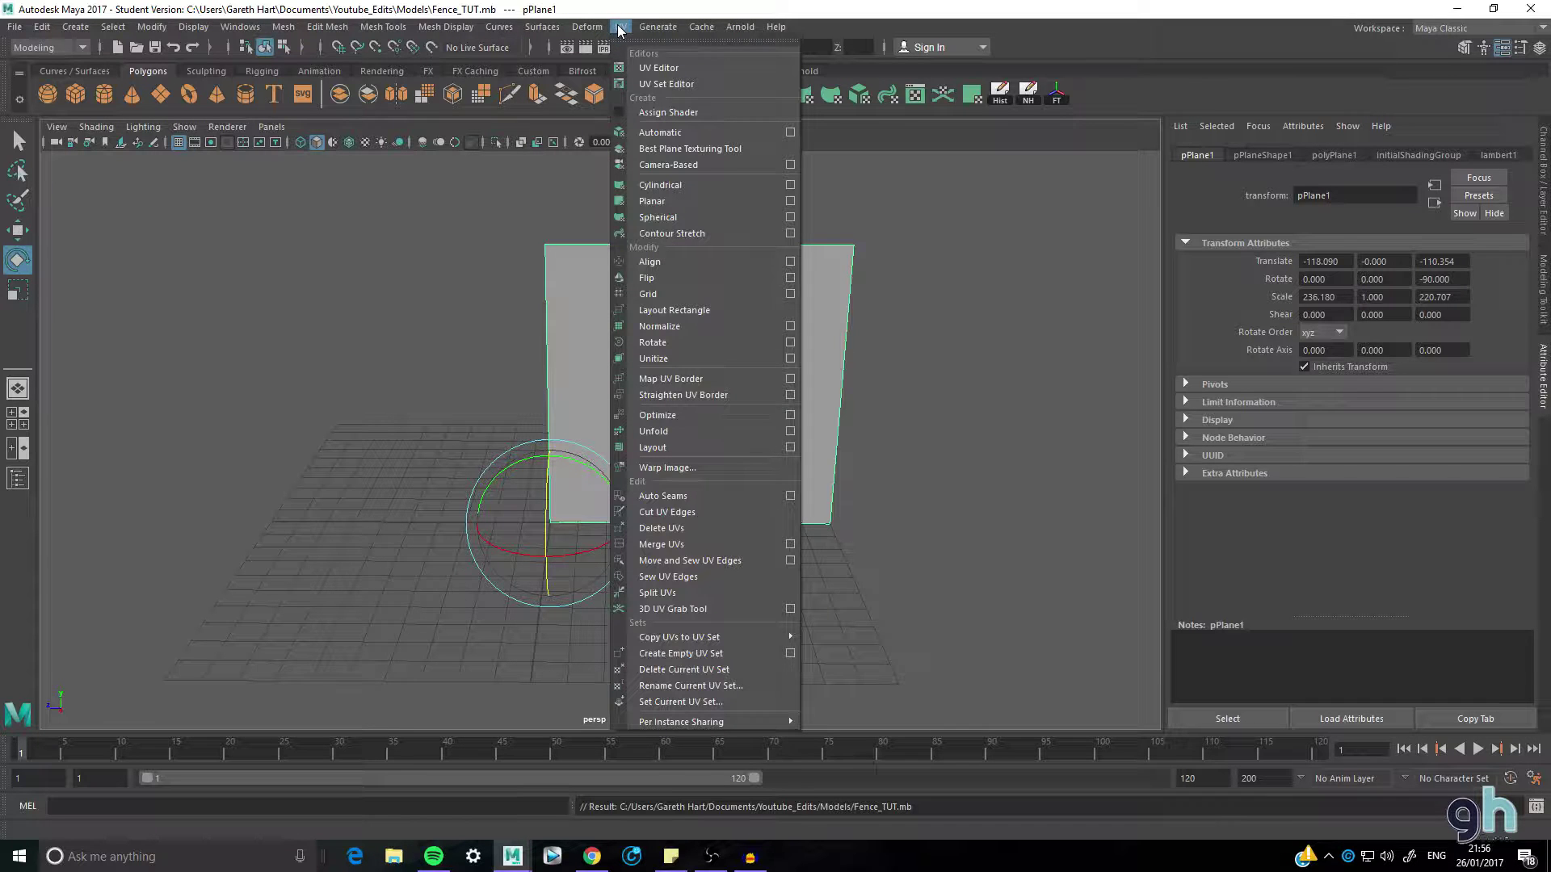
click(648, 63)
alt+middle_drag(680, 353, 509, 380)
scroll(991, 375, down, 4)
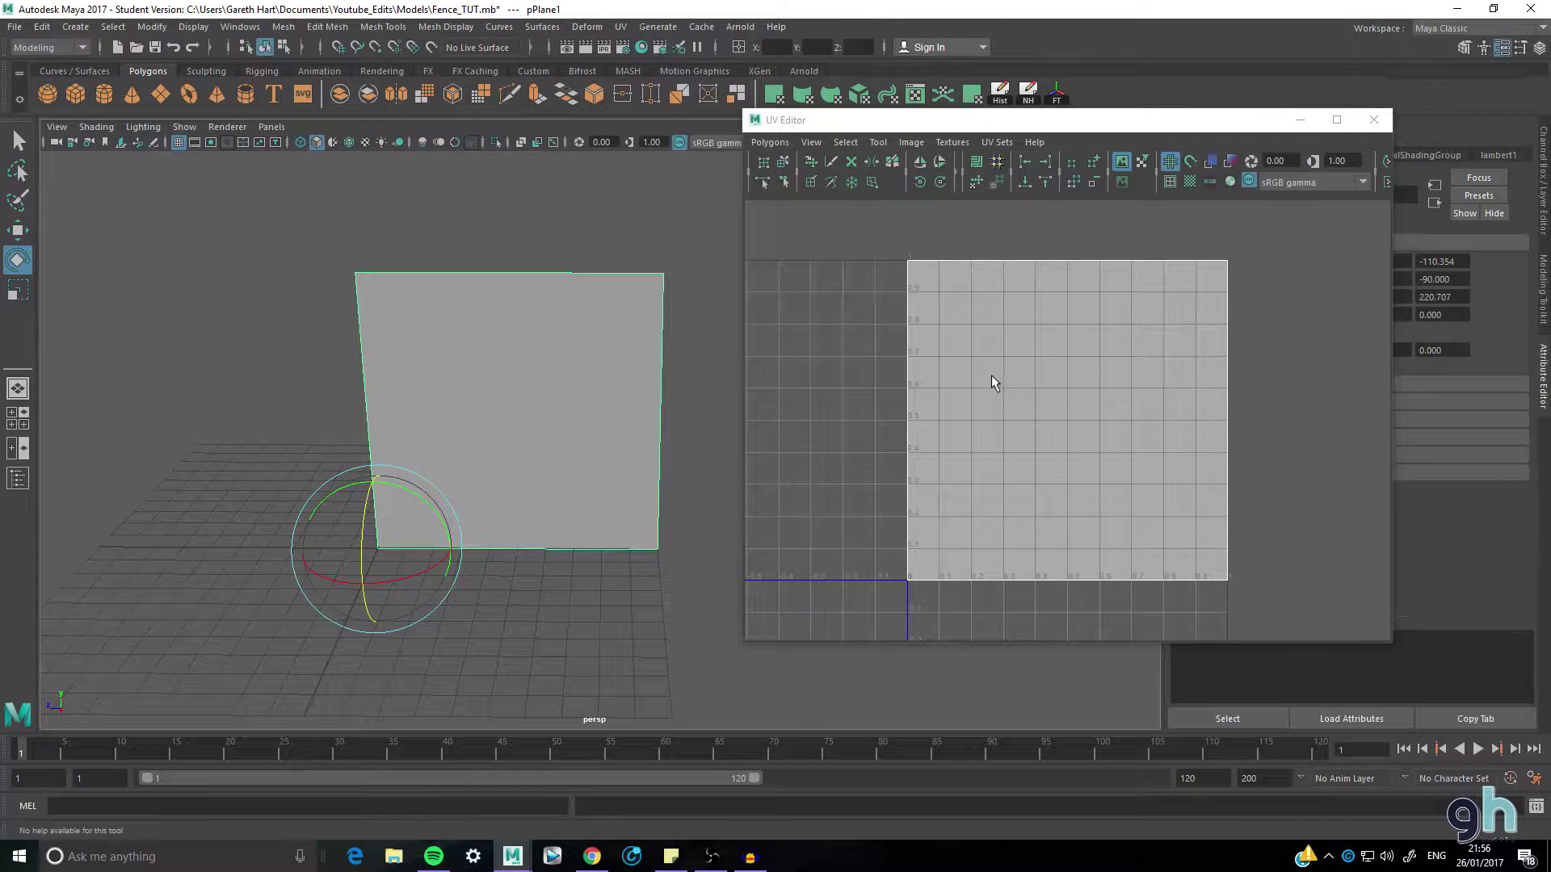
alt+middle_drag(991, 375, 1010, 358)
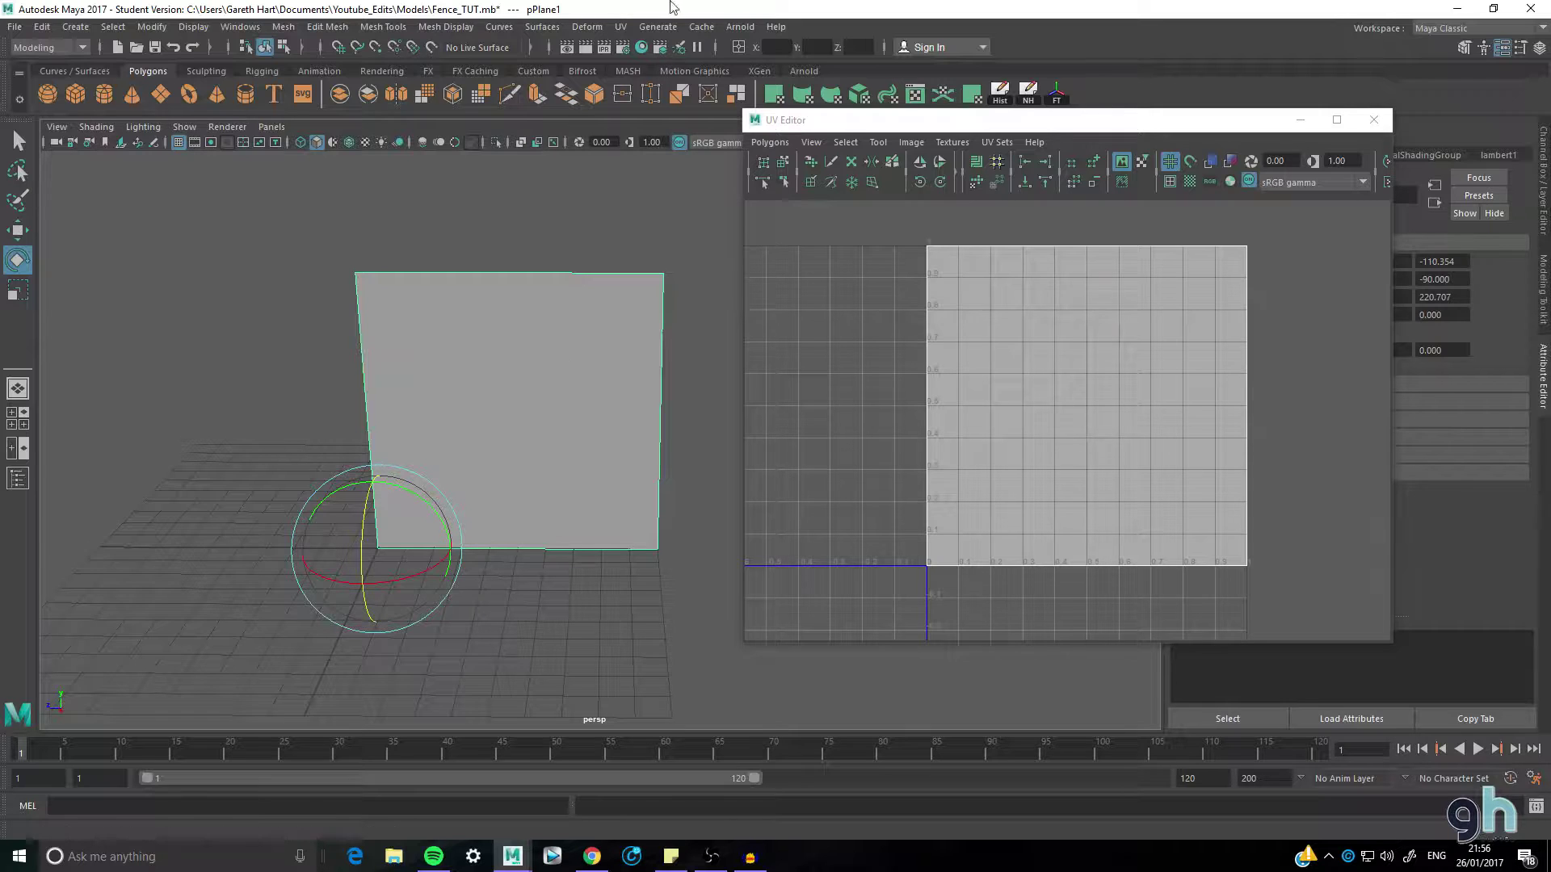
- Apply a planar UV projection to the plane from the X axis, fitted to the bounding box
click(620, 27)
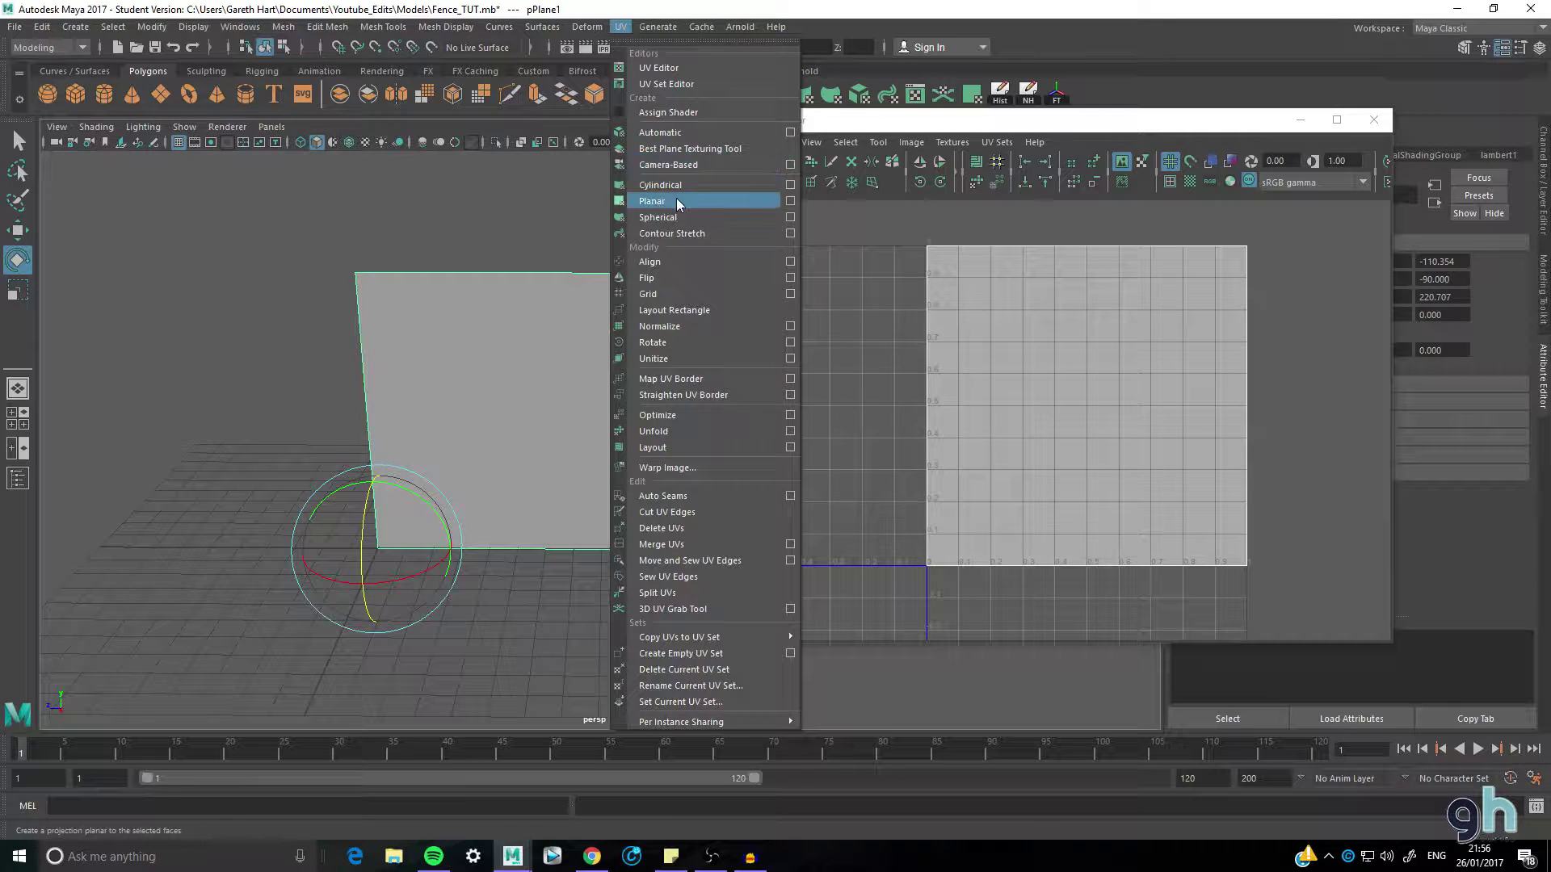
click(791, 201)
drag(696, 176, 942, 121)
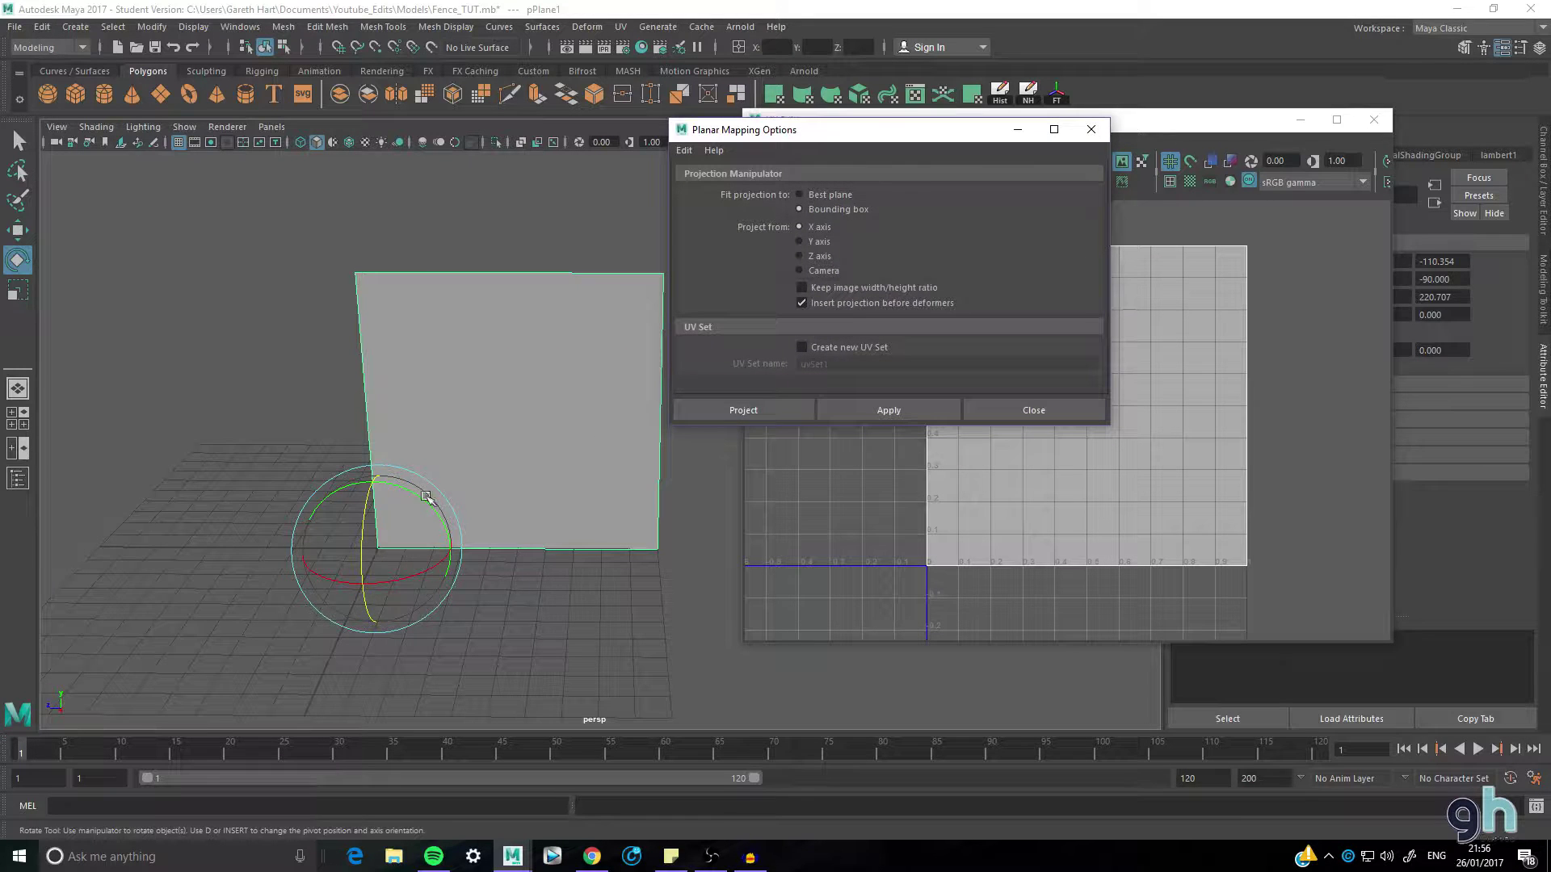
key(w)
alt+drag(396, 517, 388, 538)
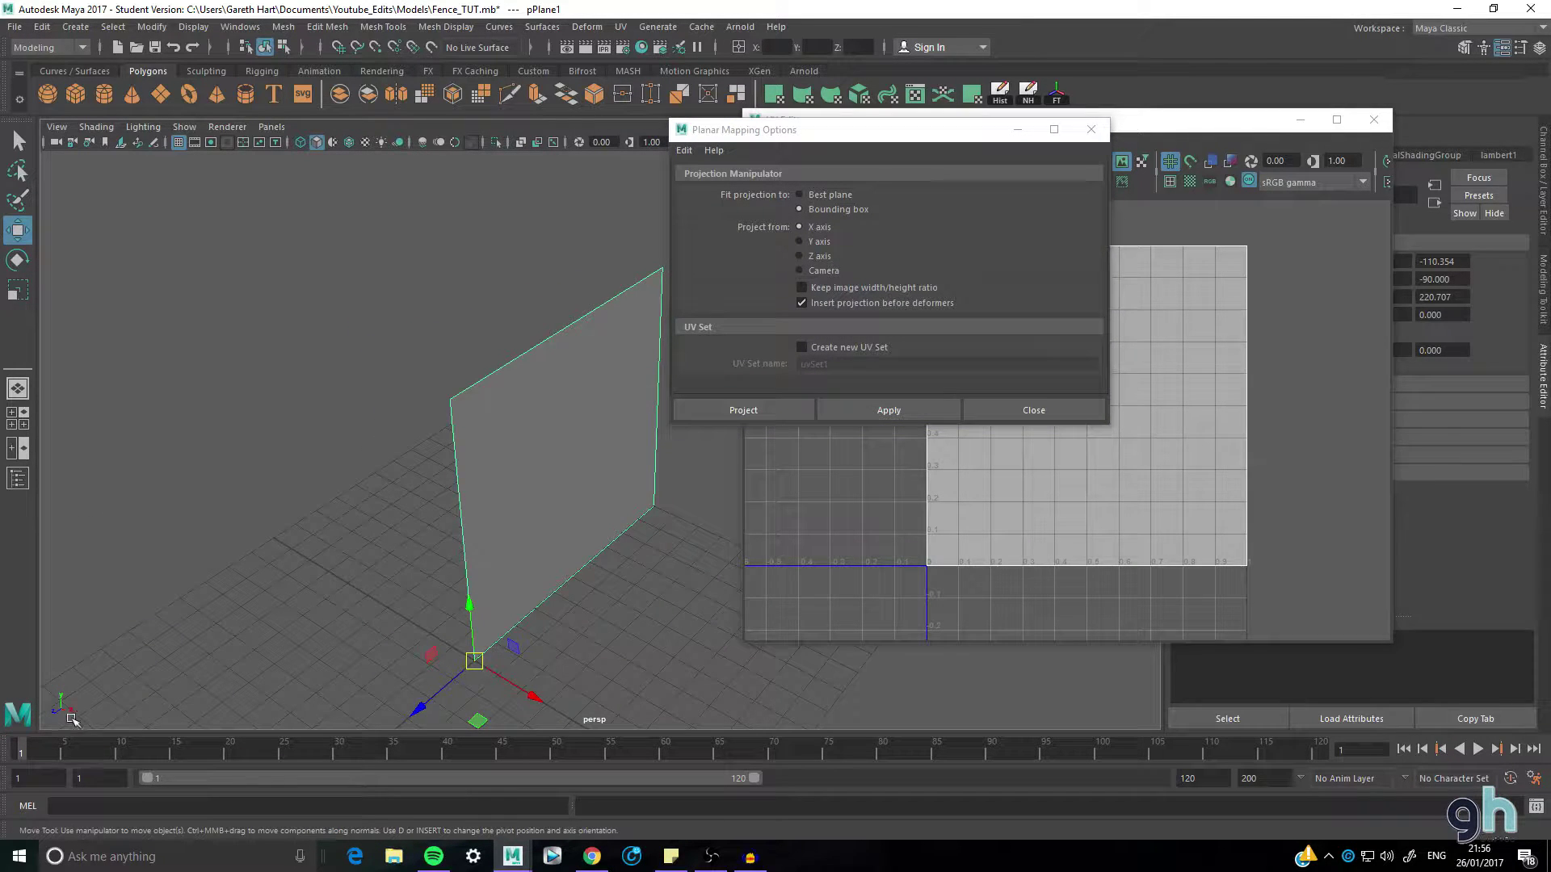
click(308, 644)
alt+drag(308, 644, 460, 525)
click(460, 525)
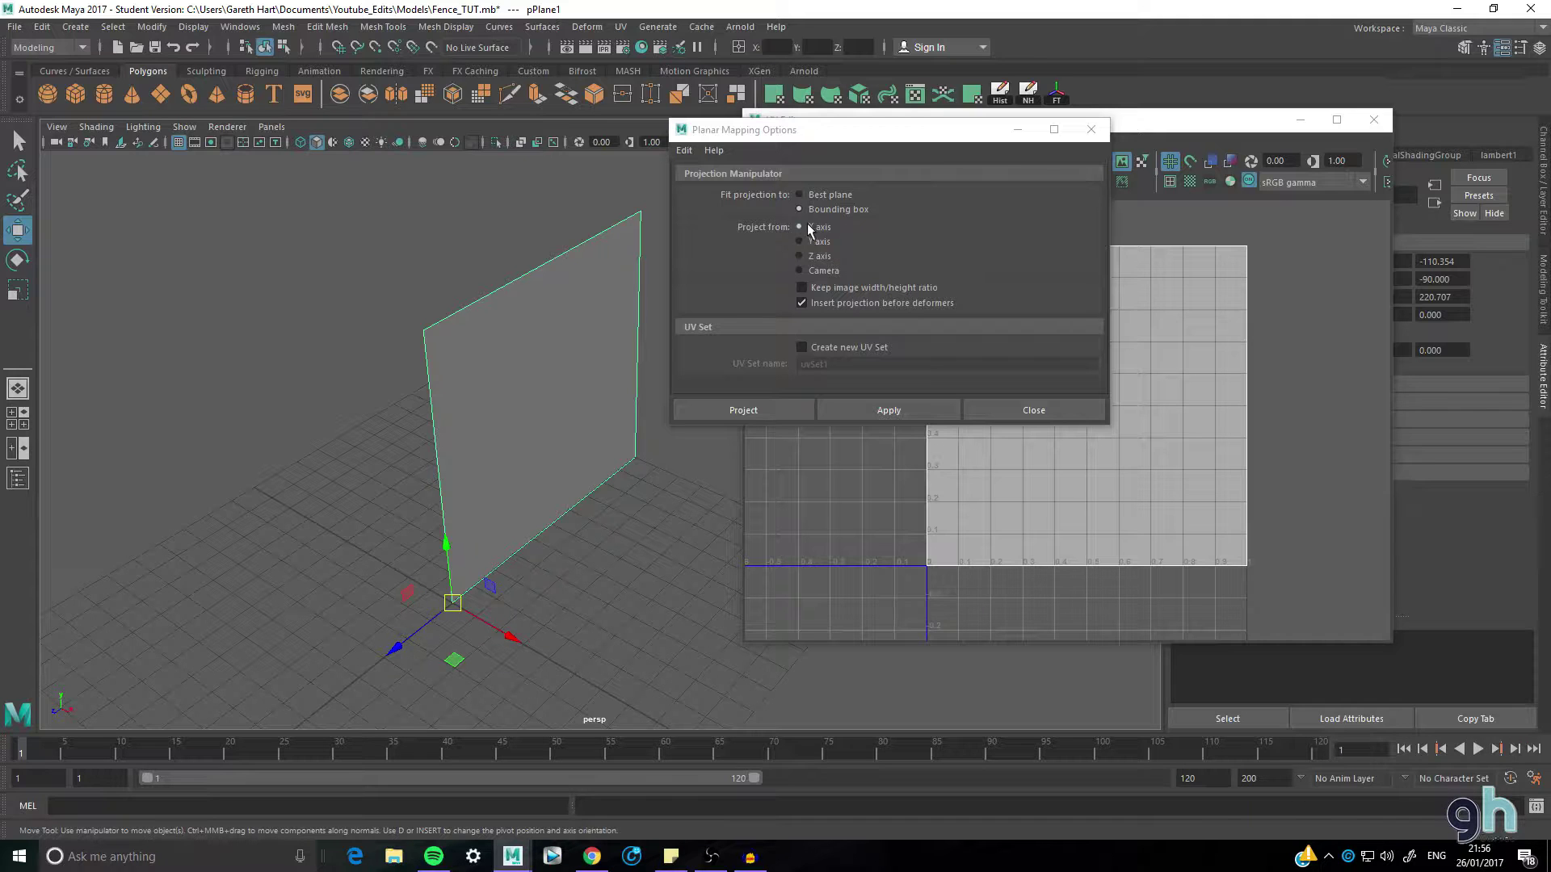
click(884, 409)
click(994, 408)
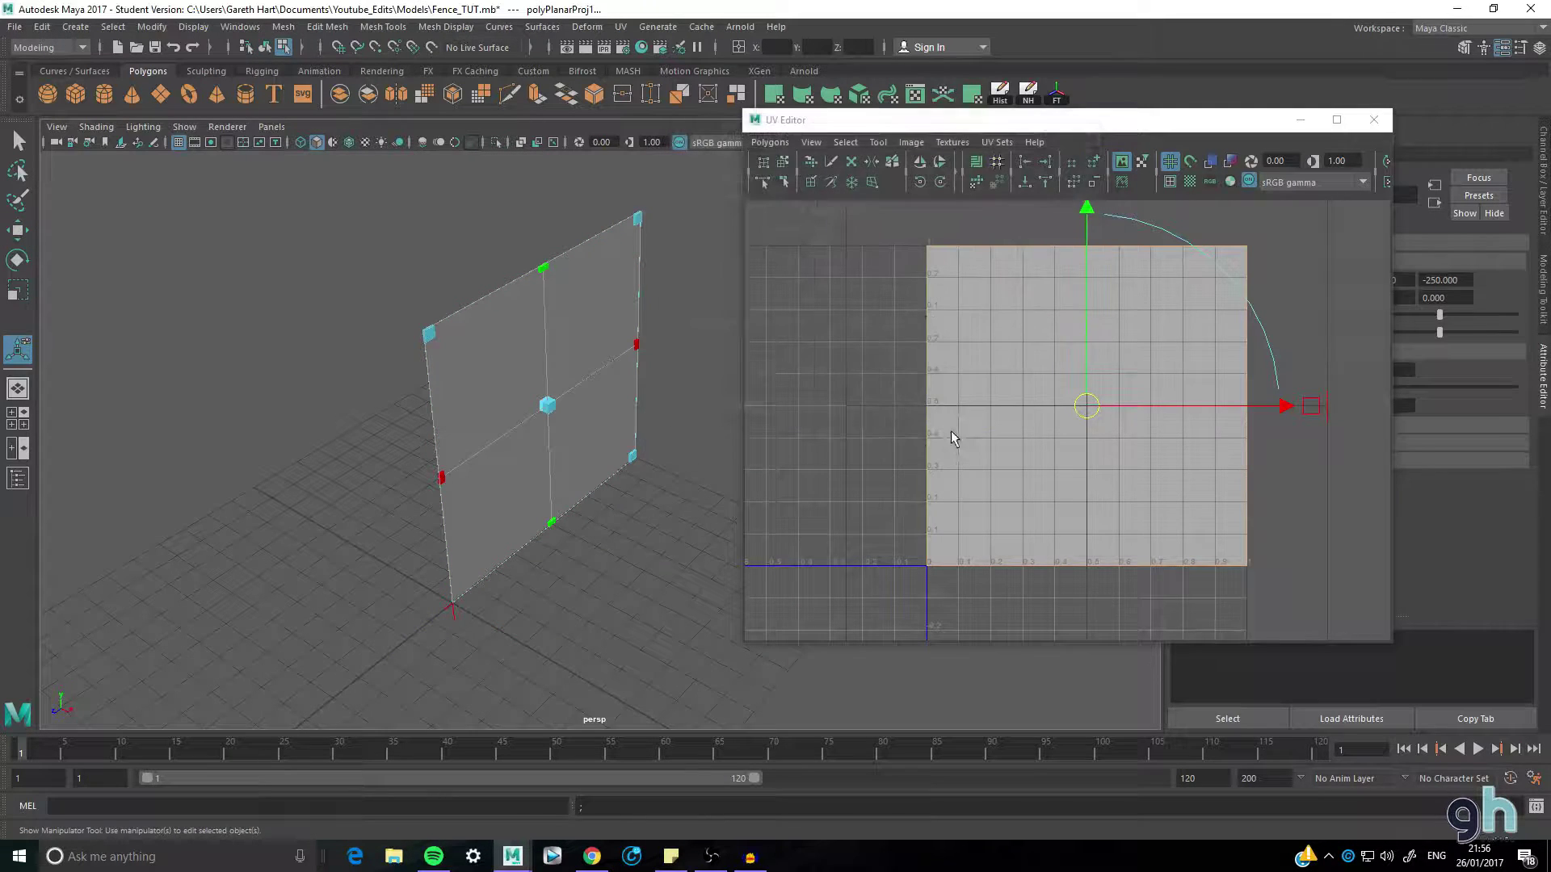
- Turn on UV shading in the UV Editor and check the plane's UV shell against the model
alt+middle_drag(951, 436, 899, 431)
click(1209, 161)
alt+middle_drag(1030, 403, 1047, 419)
alt+drag(557, 440, 453, 453)
alt+middle_drag(499, 384, 509, 423)
right_drag(561, 367, 634, 345)
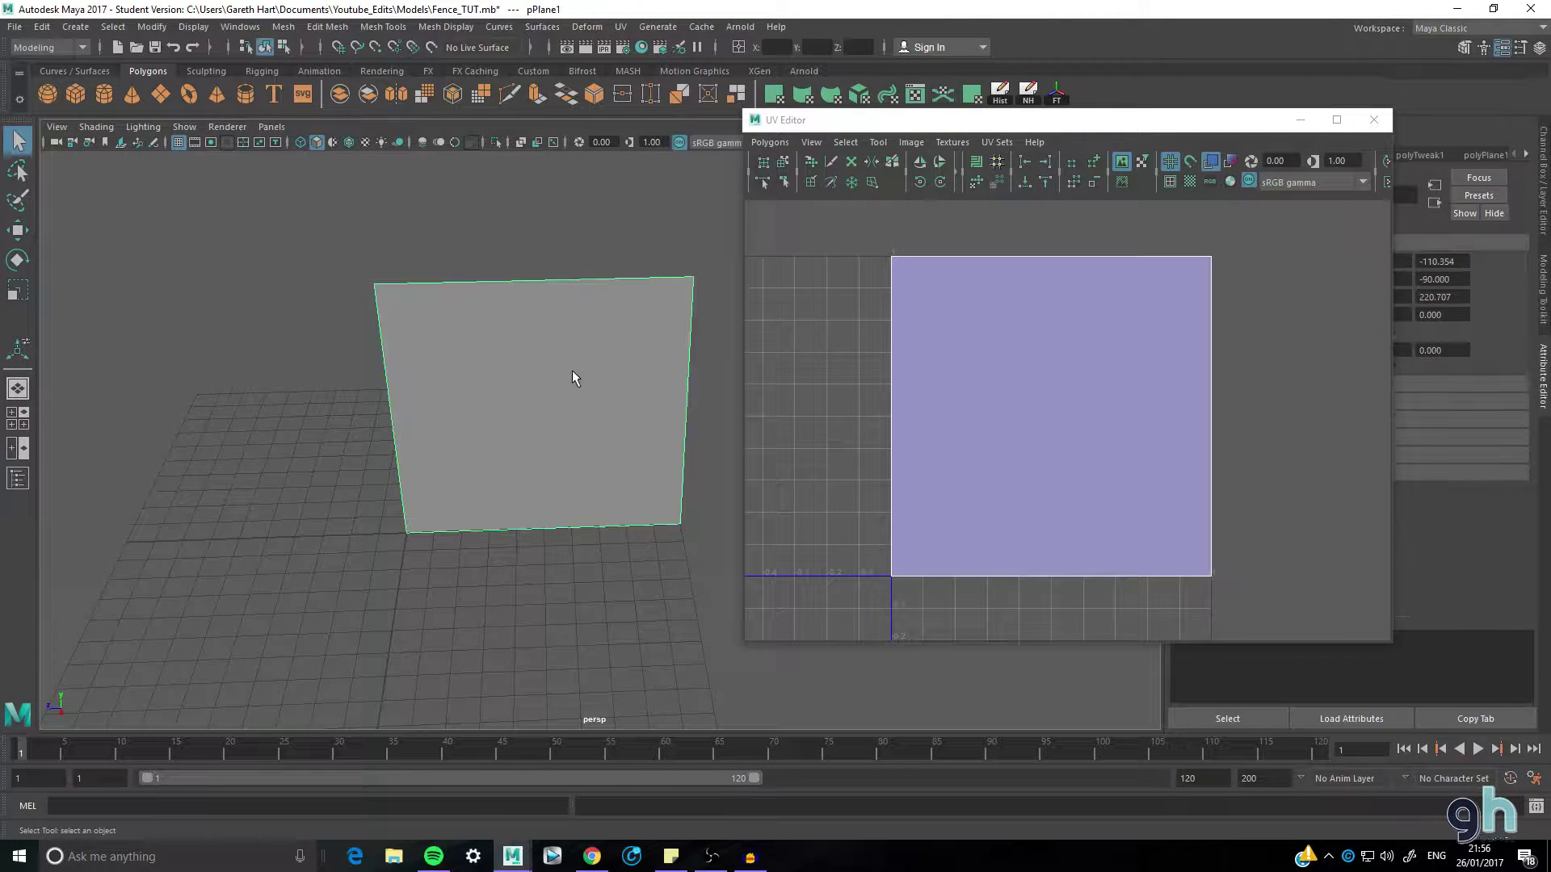
- Start a PSD network for the plane and set its image file to the existing Fence_TUT_UV.psd in Youtube_Edits, UV's
click(911, 142)
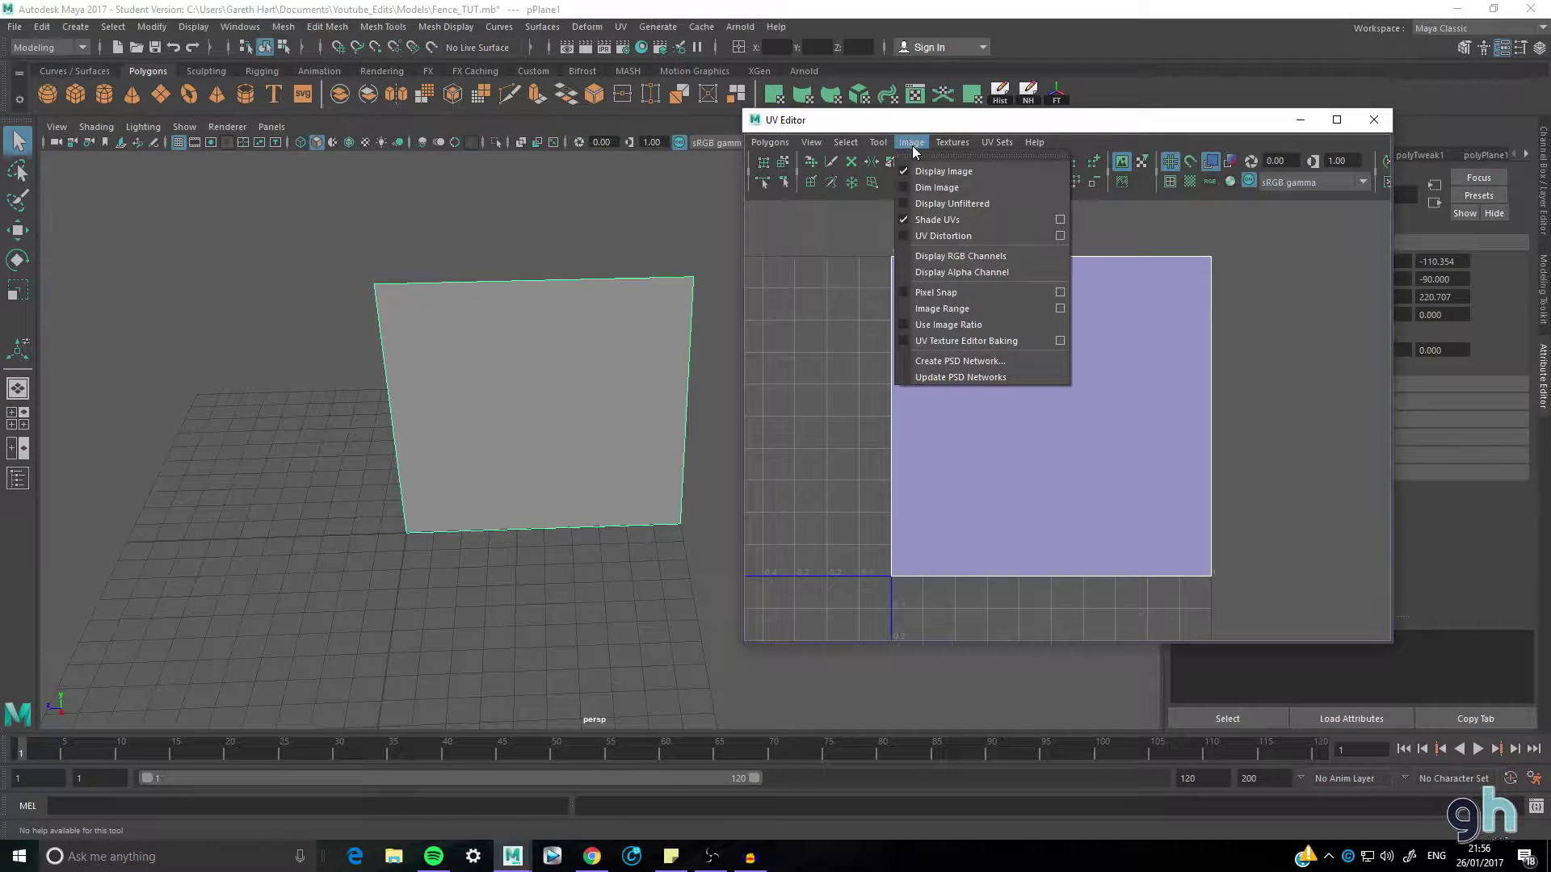
click(956, 369)
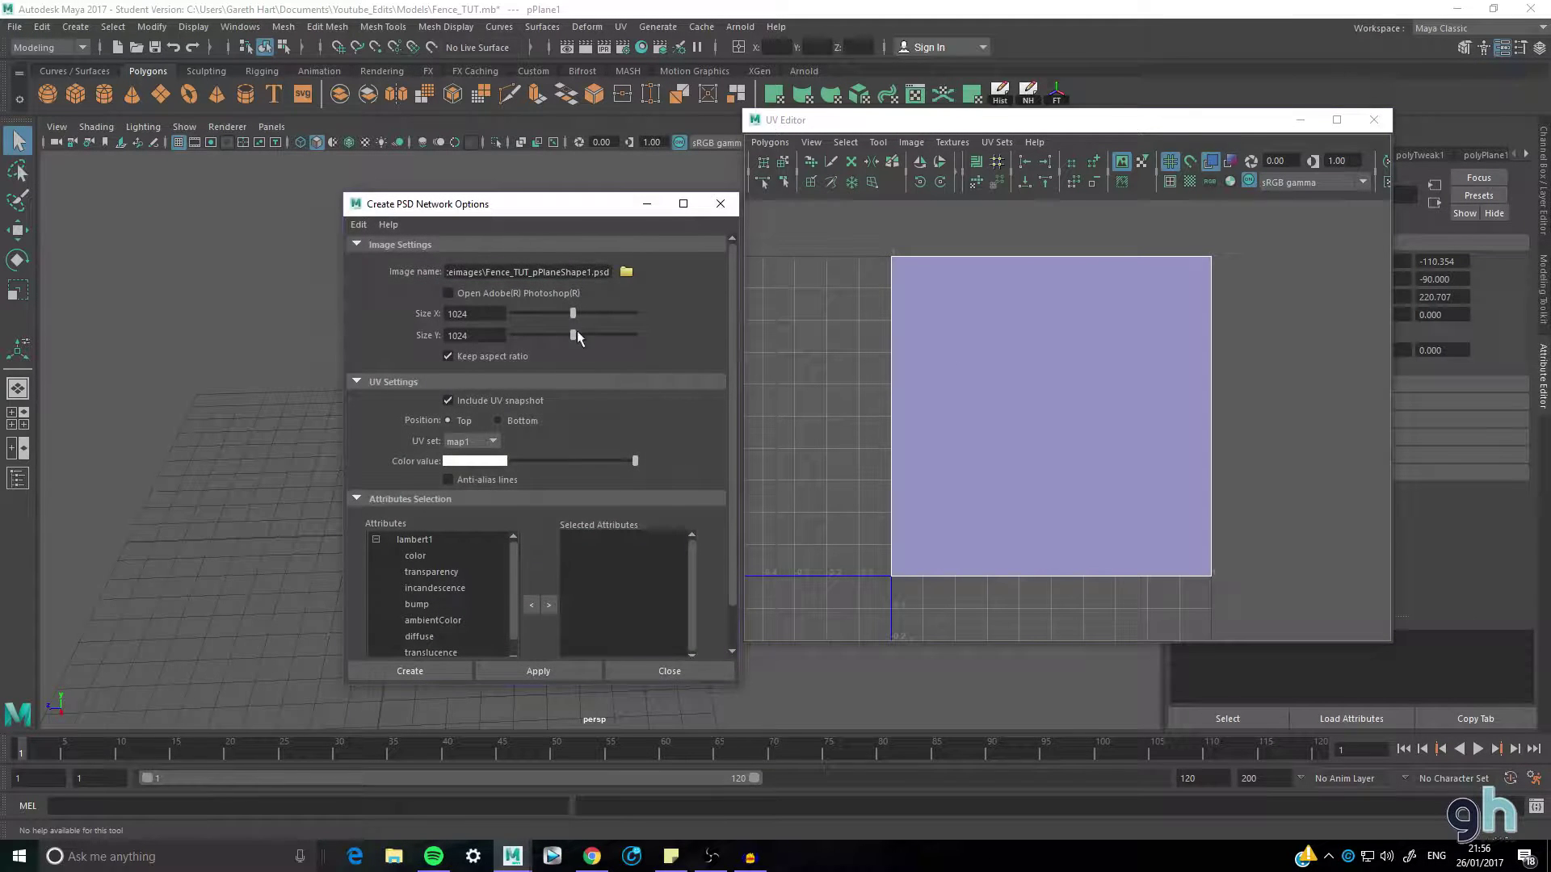
click(627, 273)
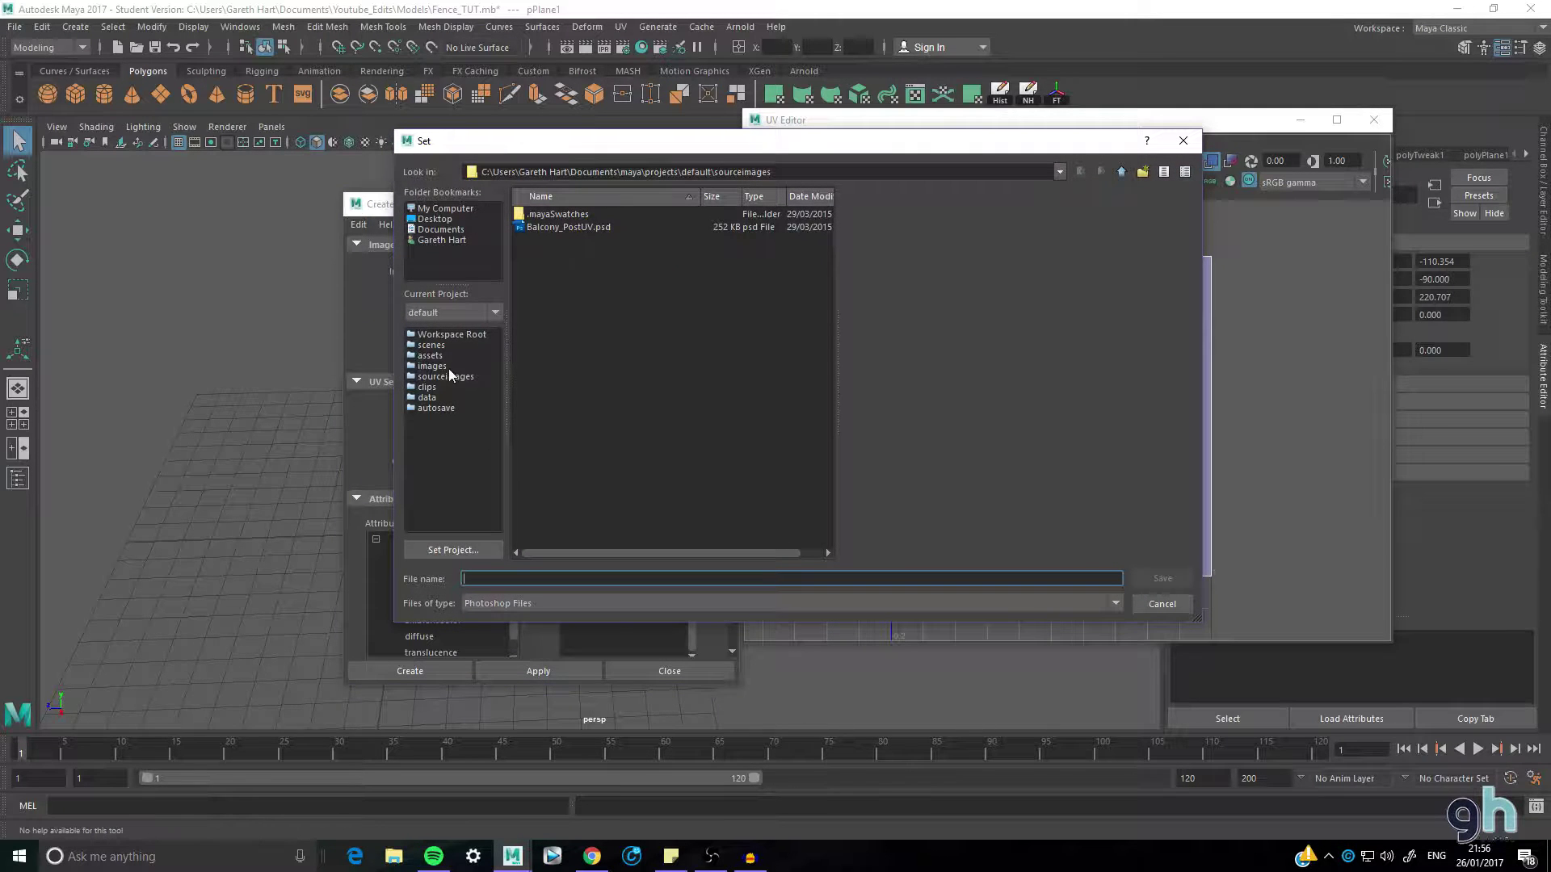
click(438, 232)
scroll(638, 371, down, 10)
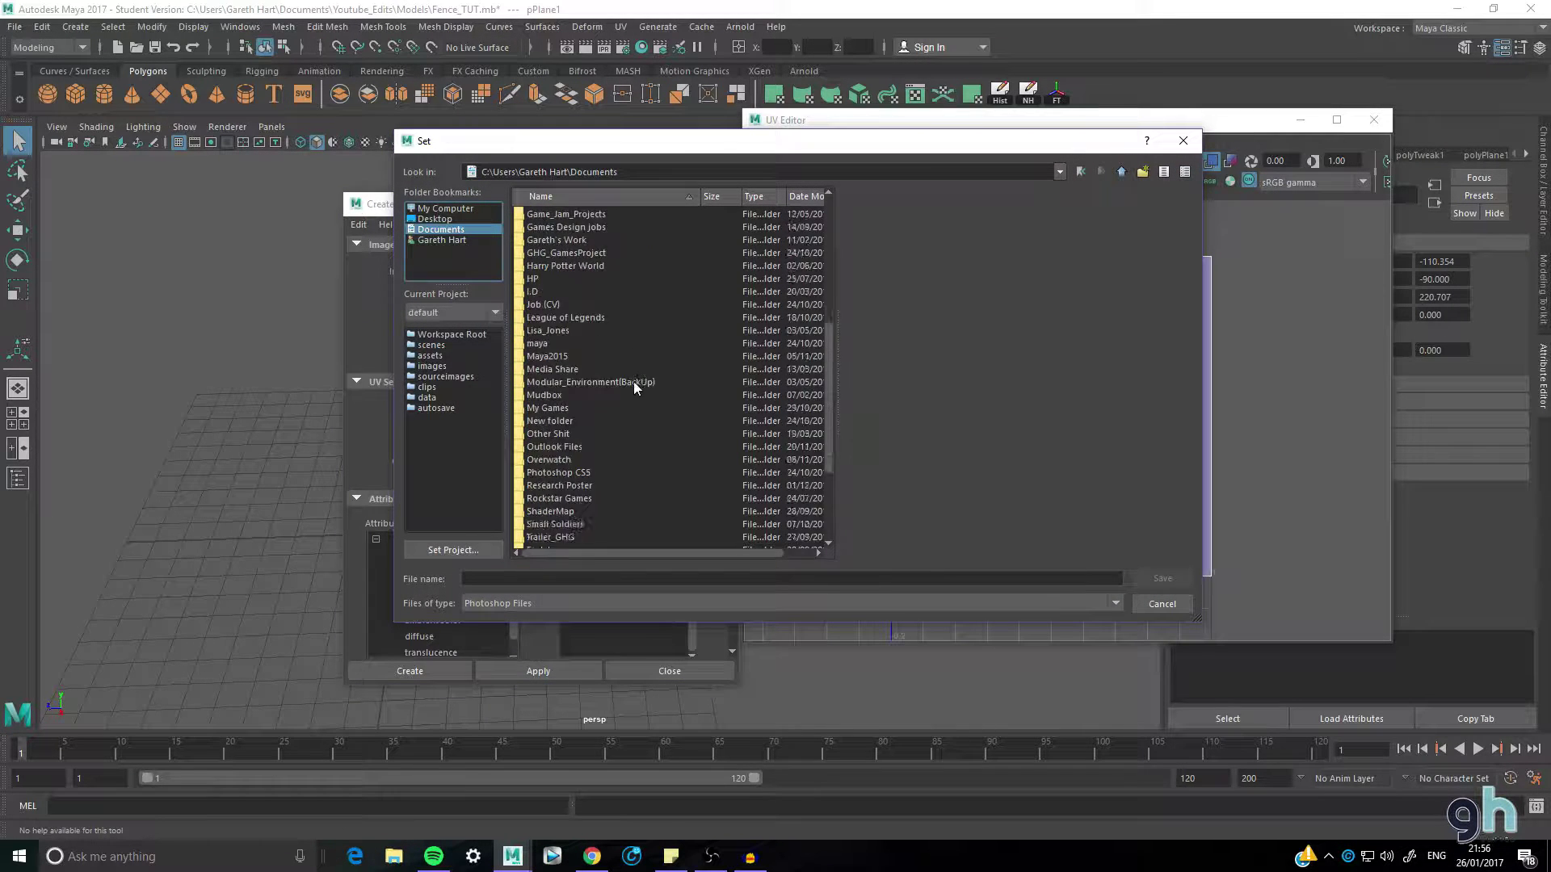
double_click(577, 537)
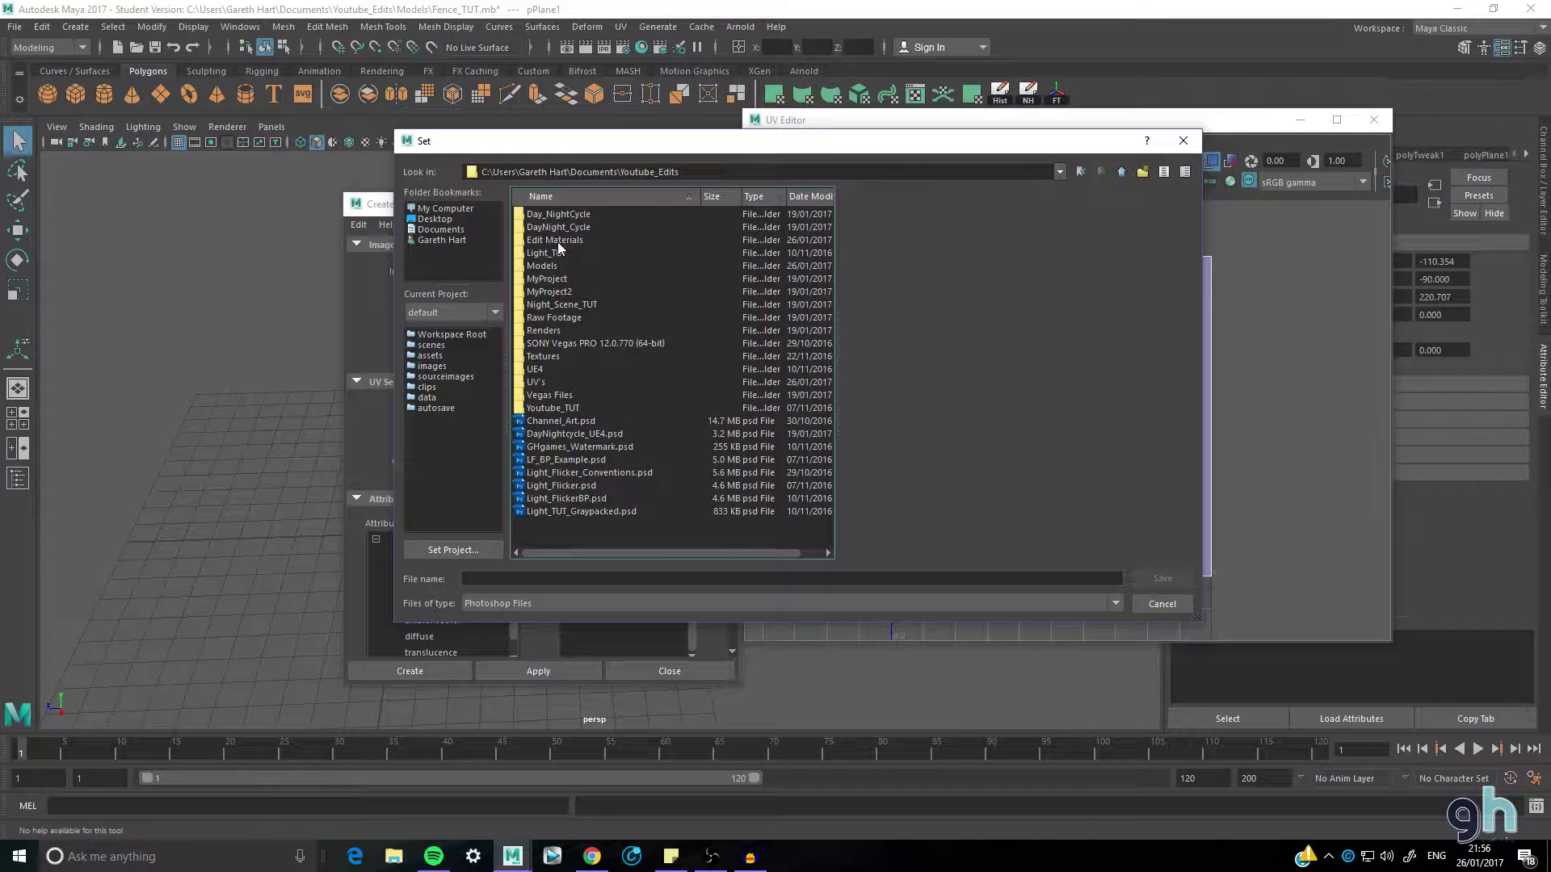
double_click(536, 380)
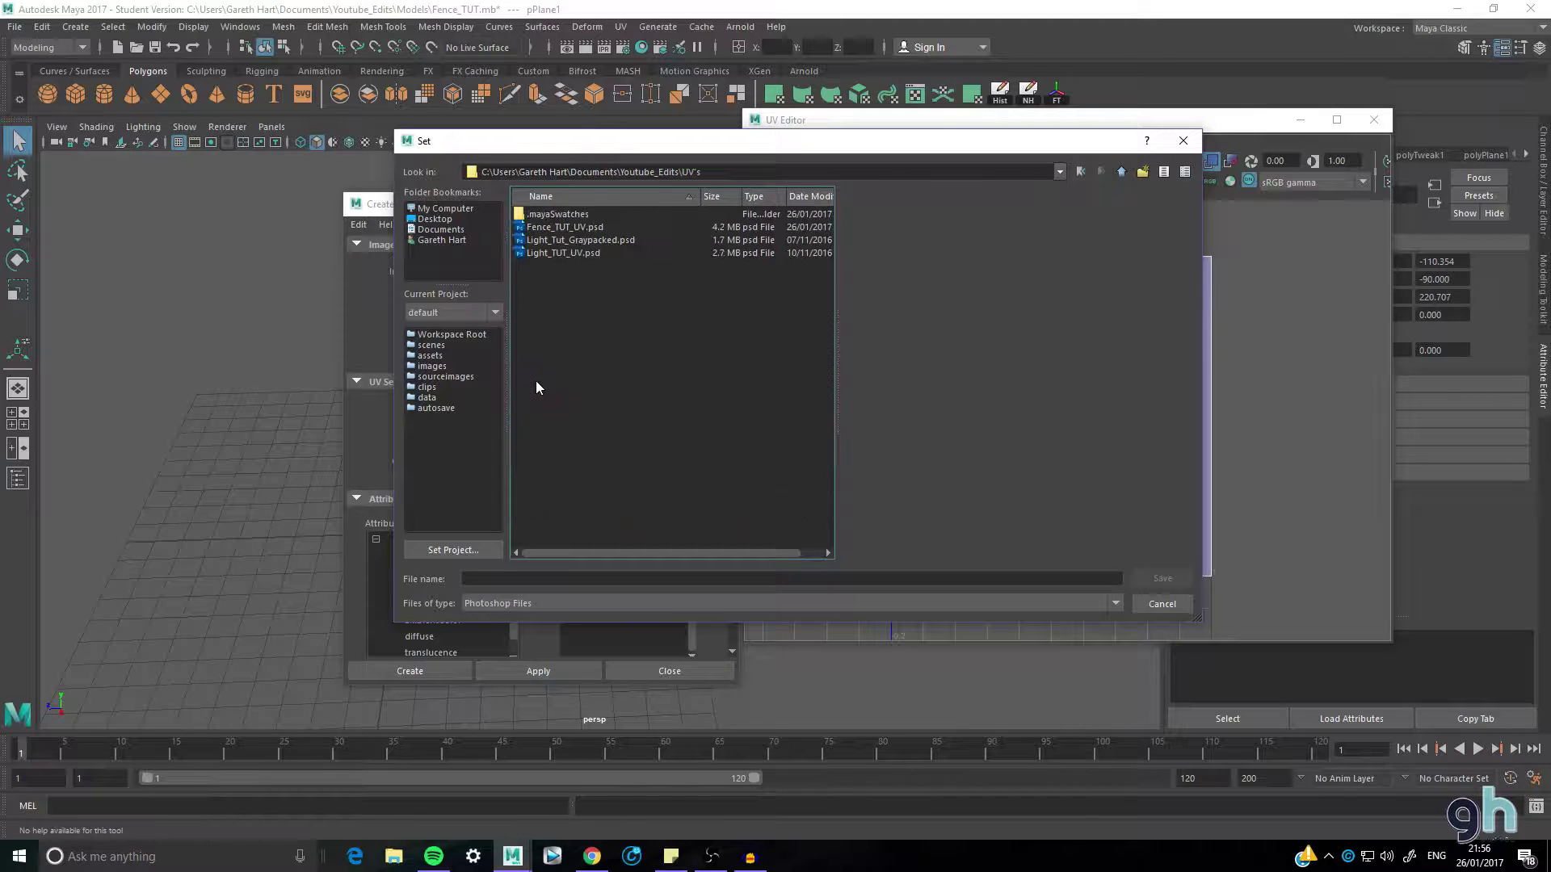
click(569, 228)
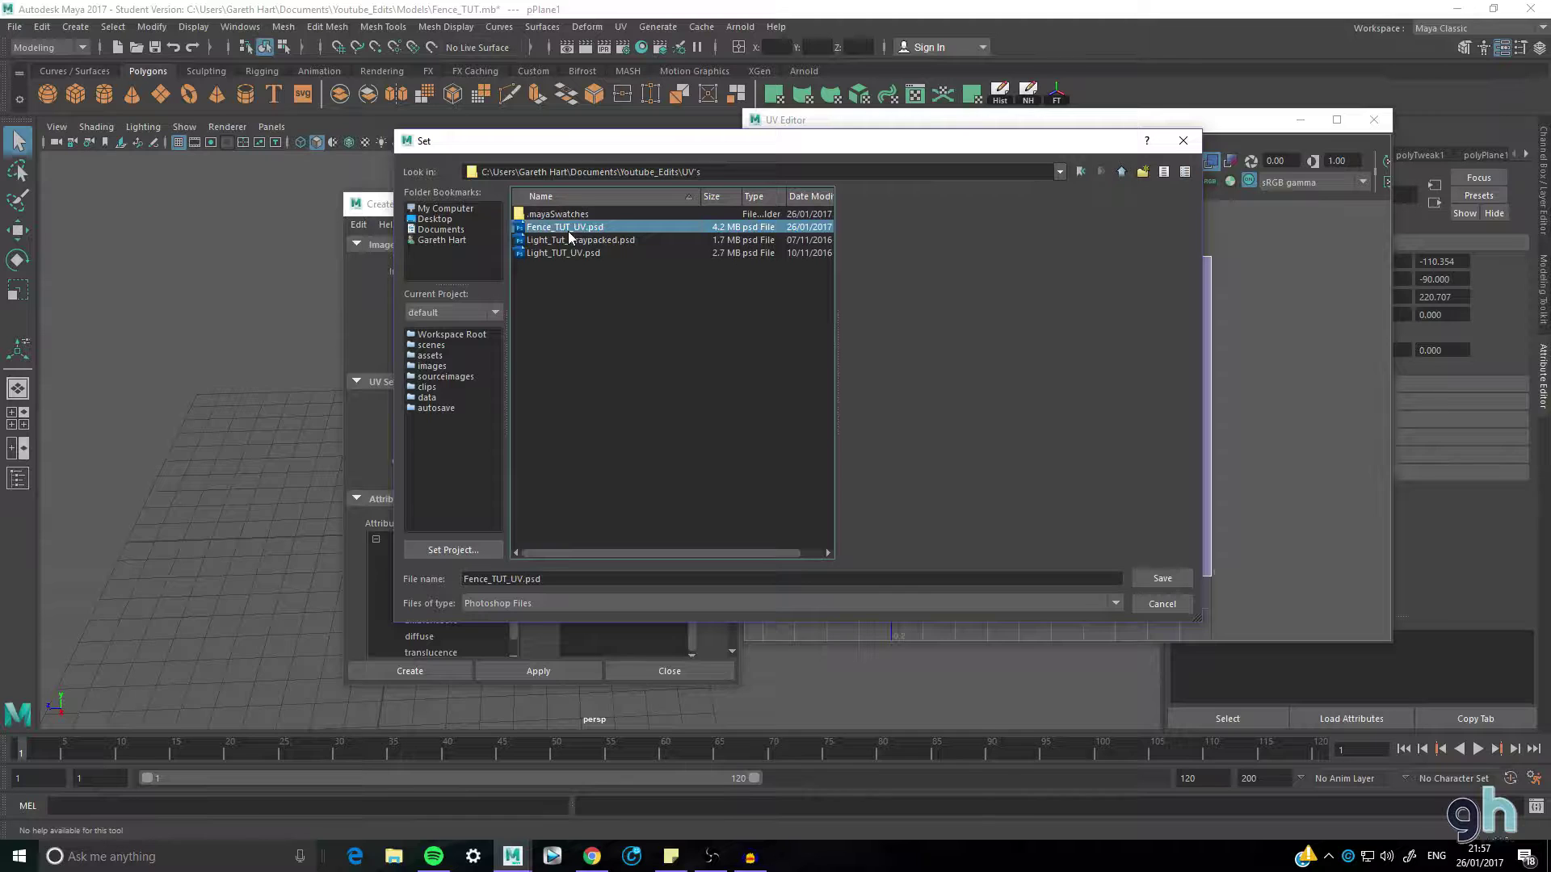
click(1186, 582)
click(754, 401)
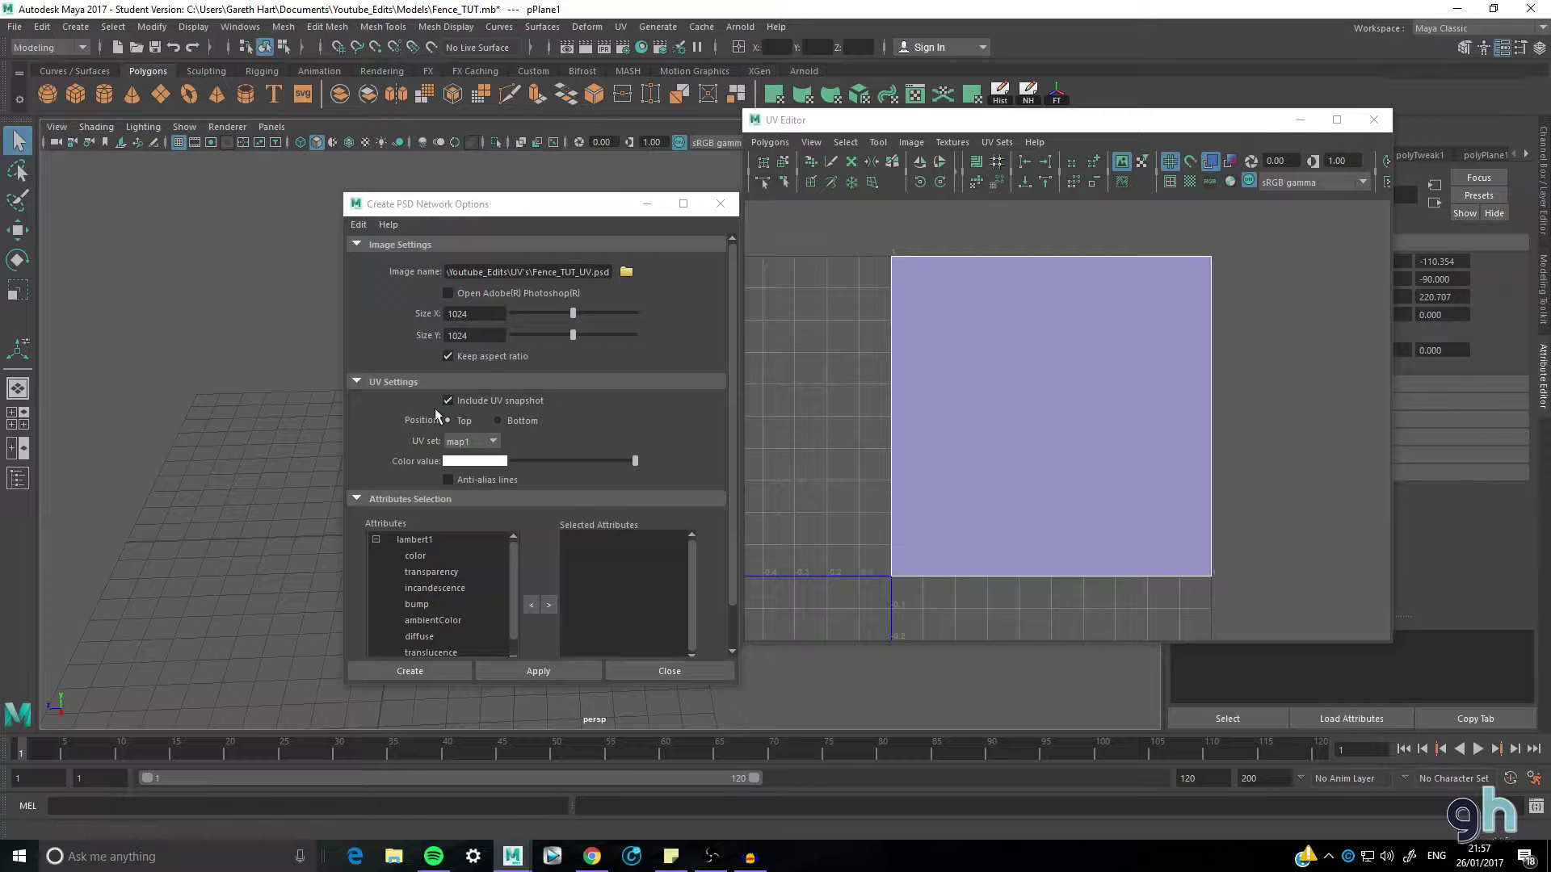
- Add lambert1's color attribute and create the 1024 x 1024 PSD network, overwriting the existing file, then reselect the plane
click(444, 557)
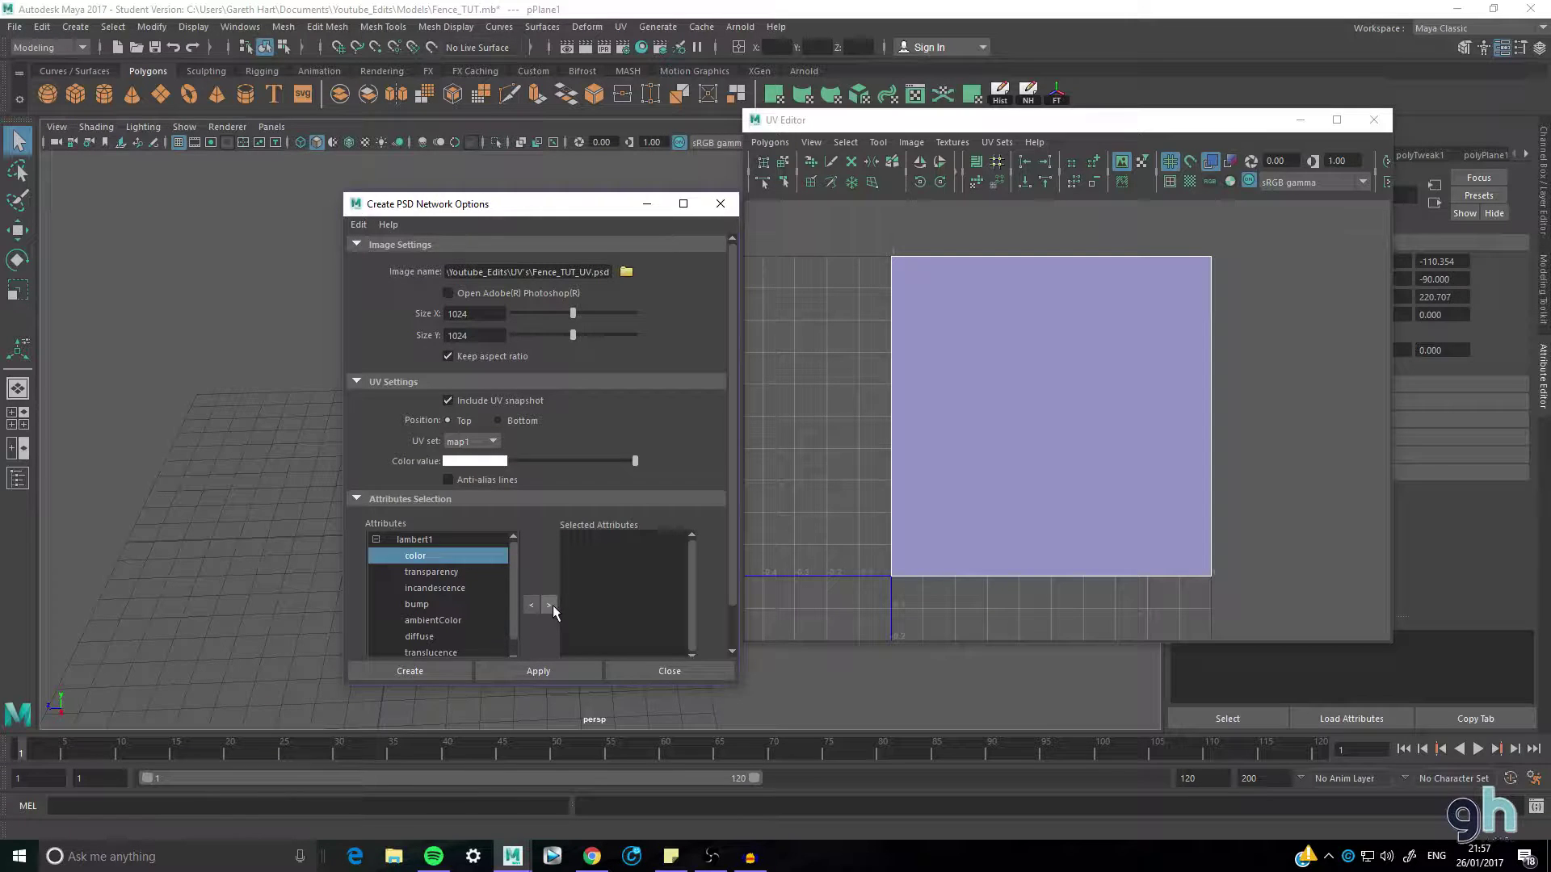
click(550, 605)
click(448, 672)
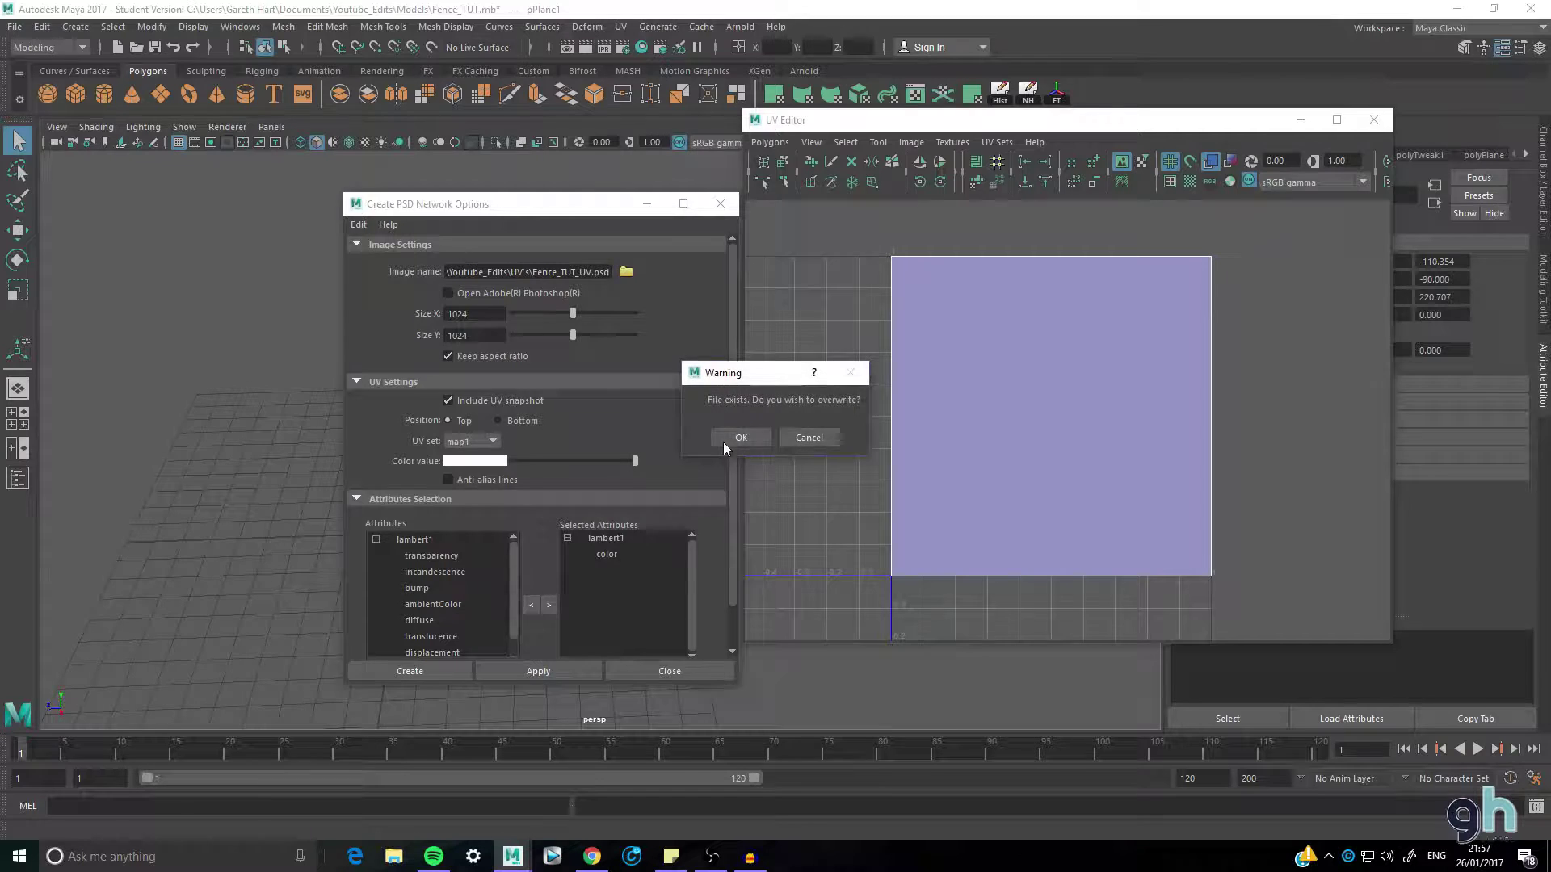
click(739, 441)
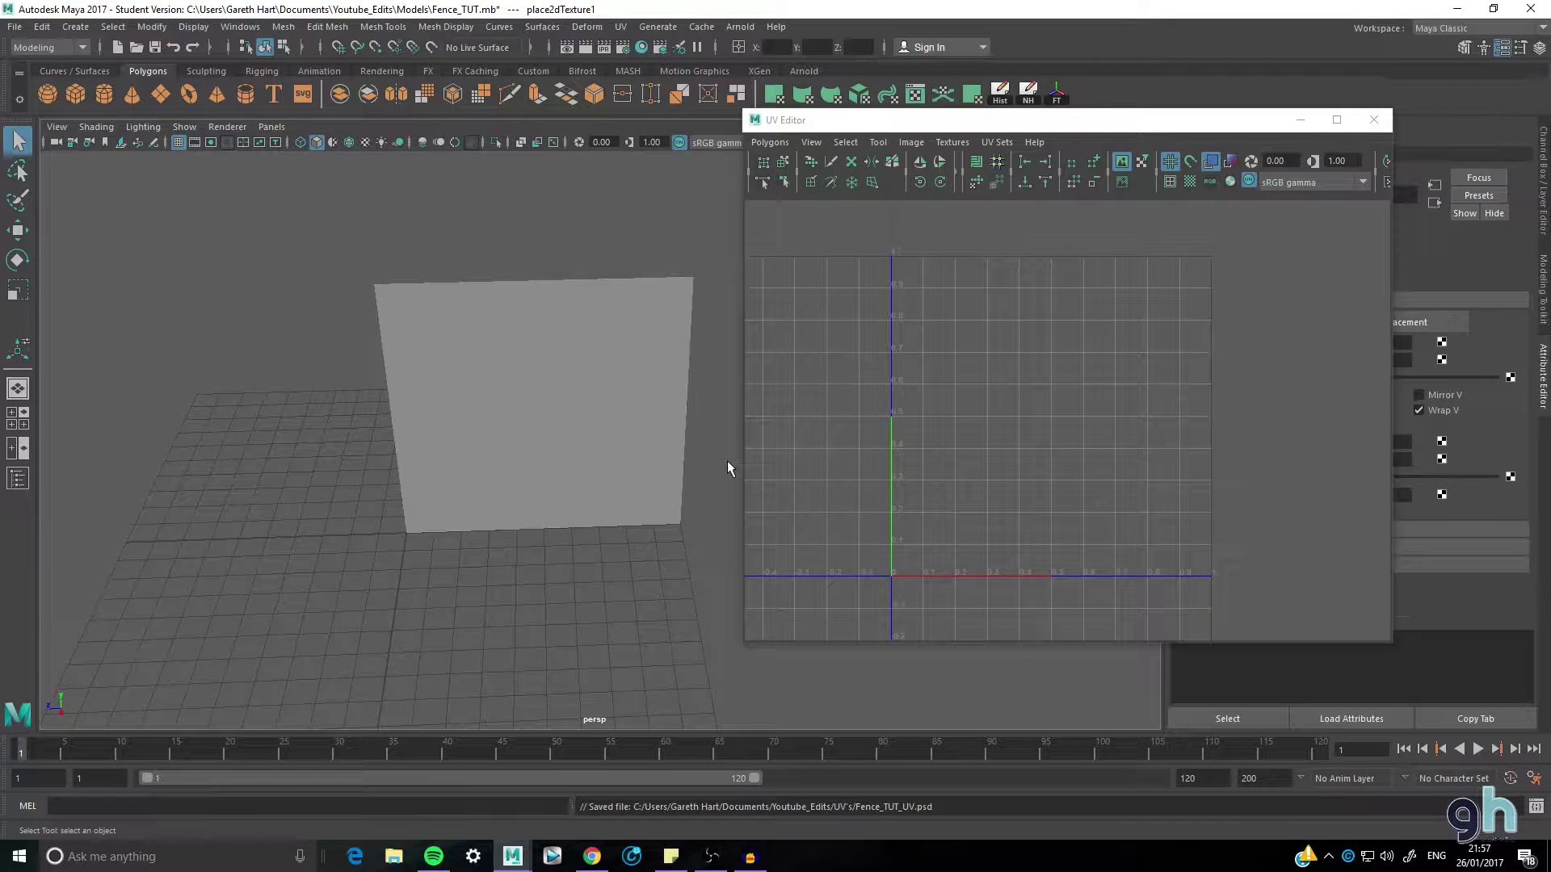
click(499, 422)
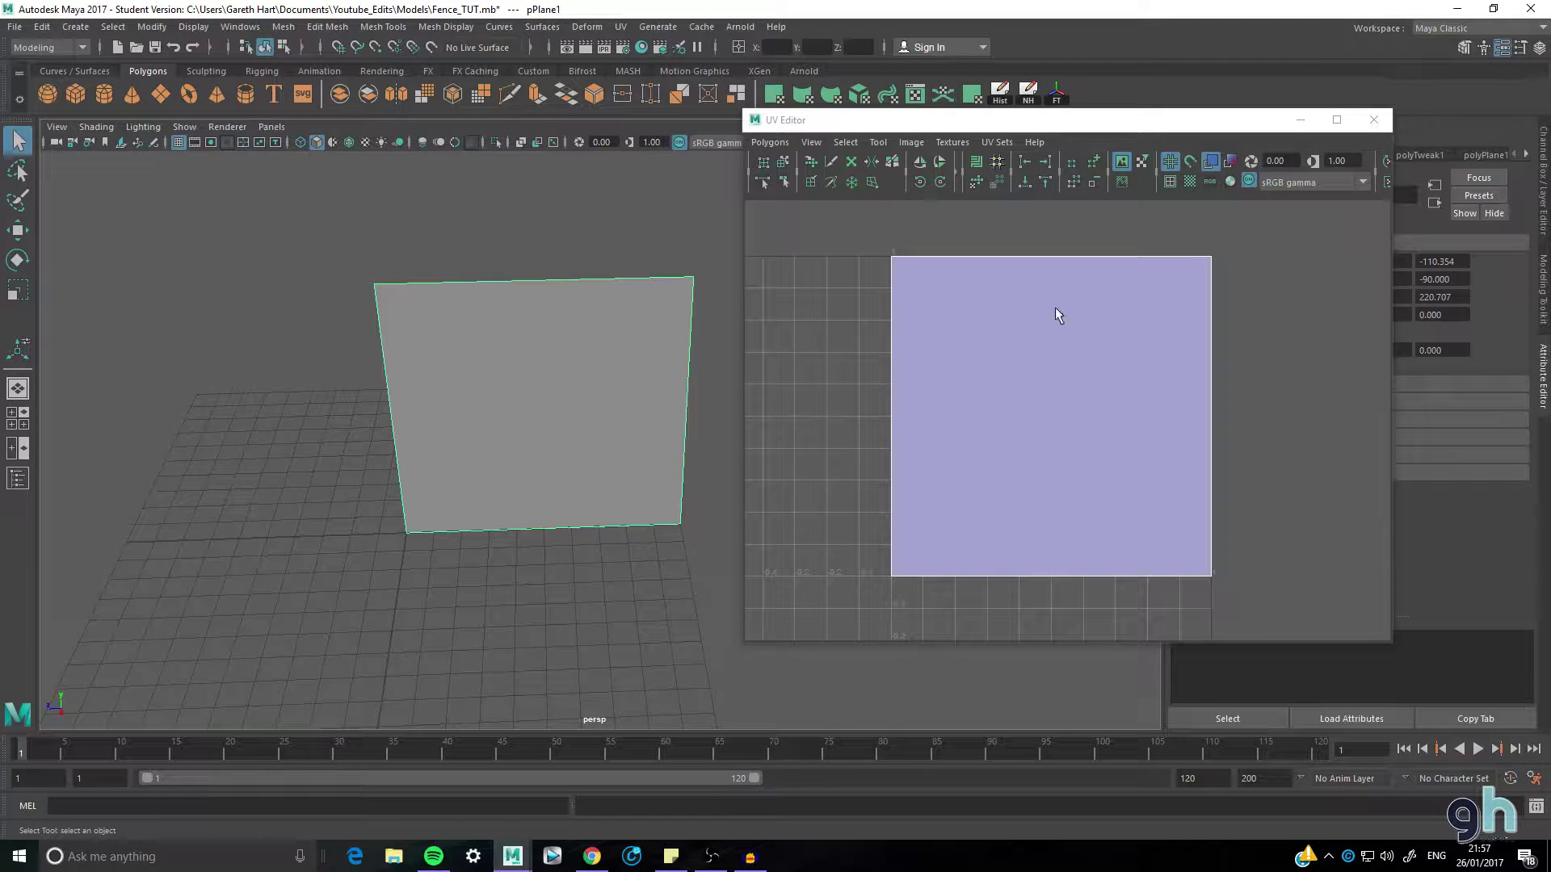
- Minimize the UV Editor and Maya, and launch Adobe Photoshop from the desktop
click(1299, 120)
click(1457, 9)
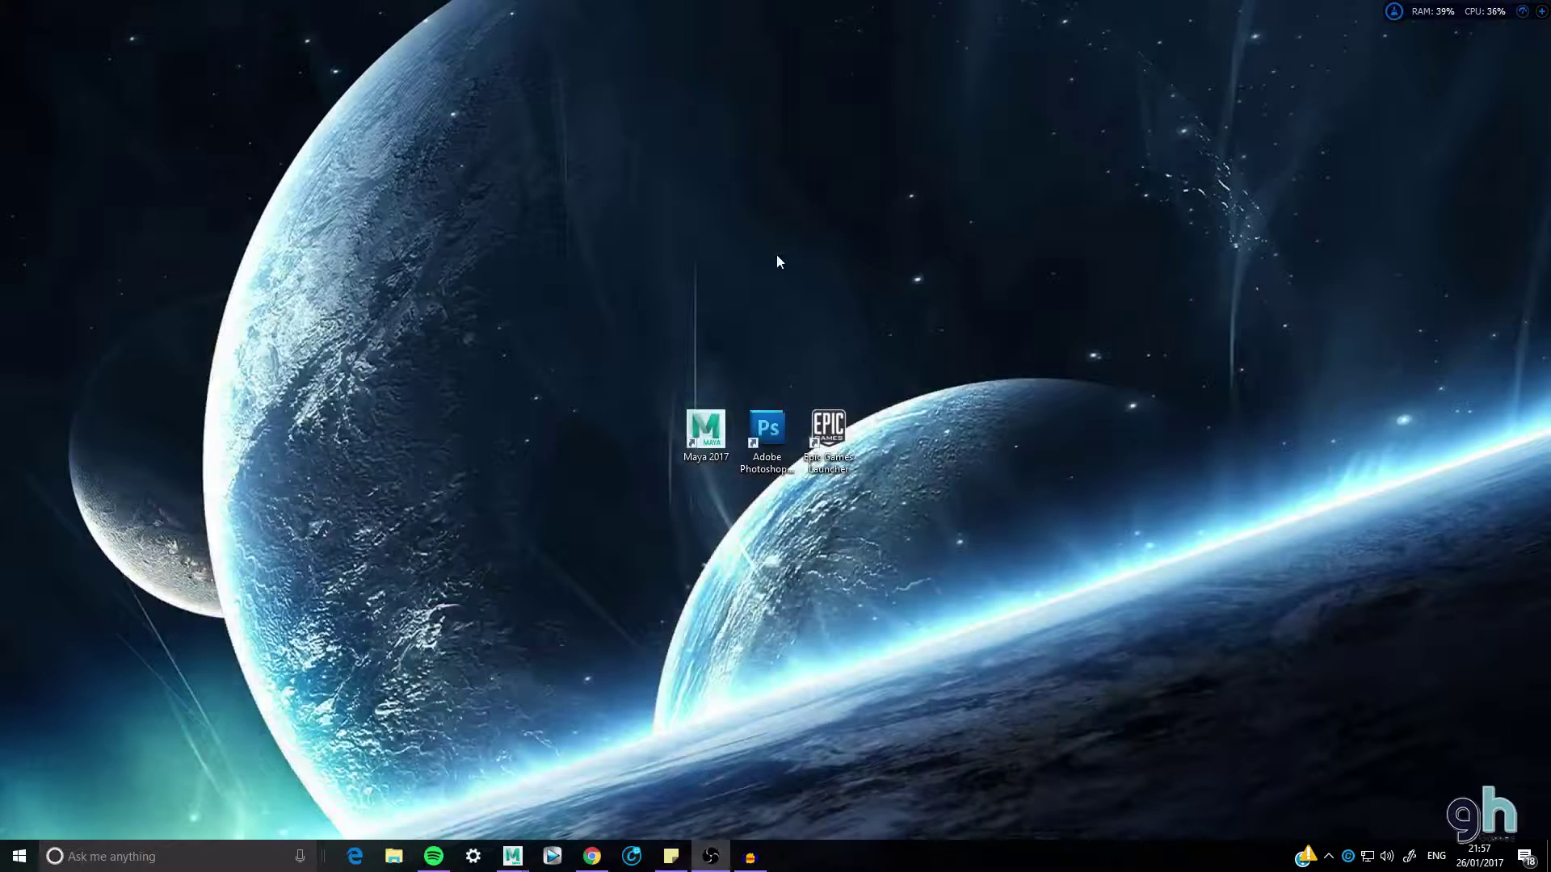
double_click(768, 440)
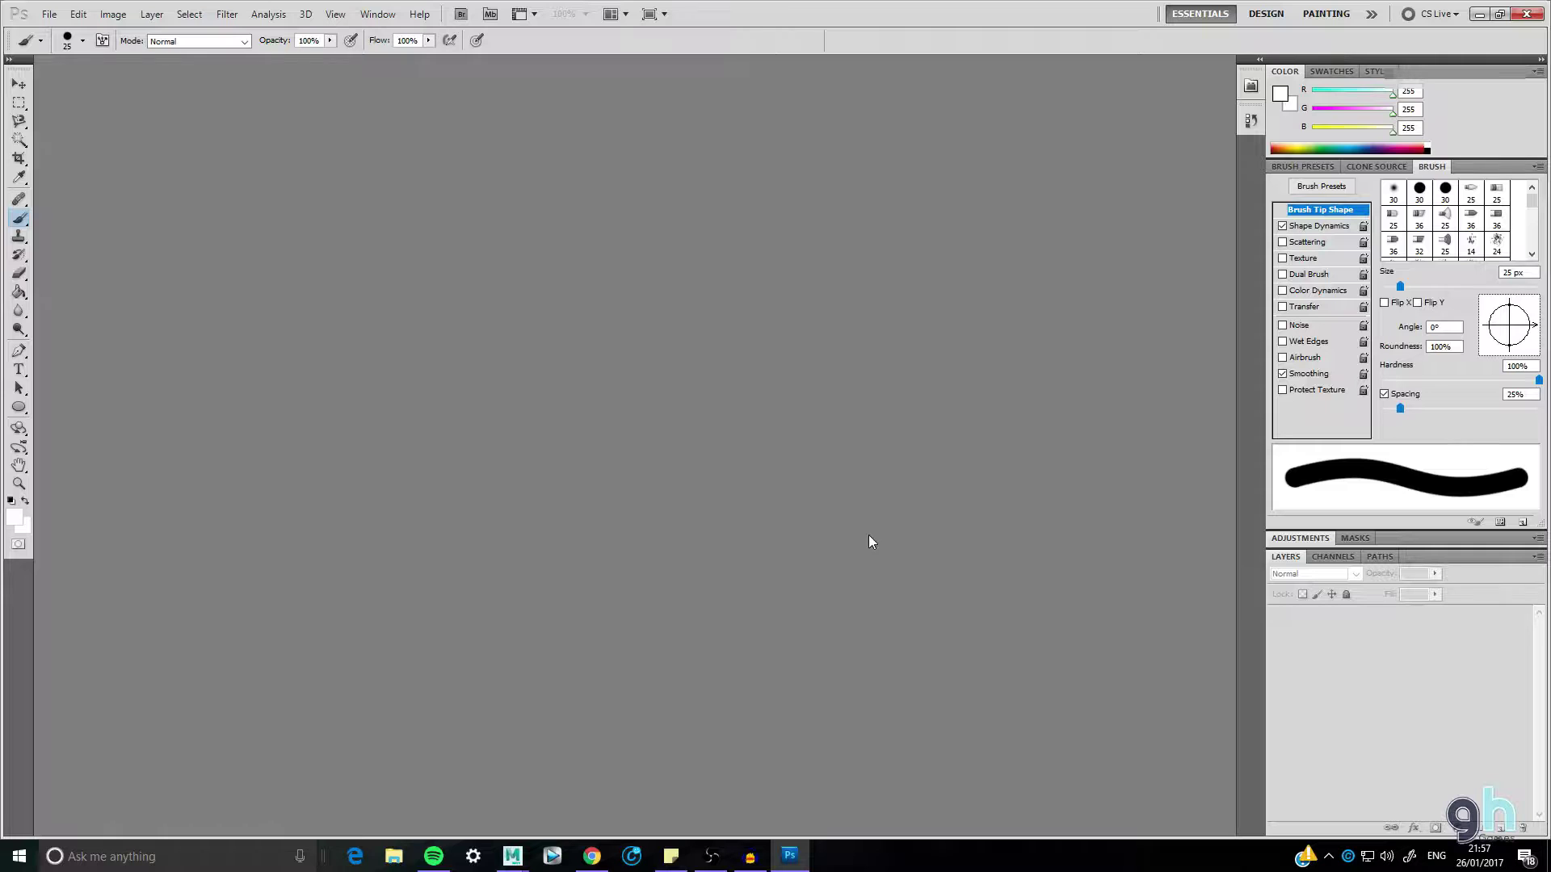
- Open Fence_TUT_UV.psd from the UV's folder and move the UVSnapShot layer into the lambert1.color group above Layer 1
click(49, 14)
click(60, 46)
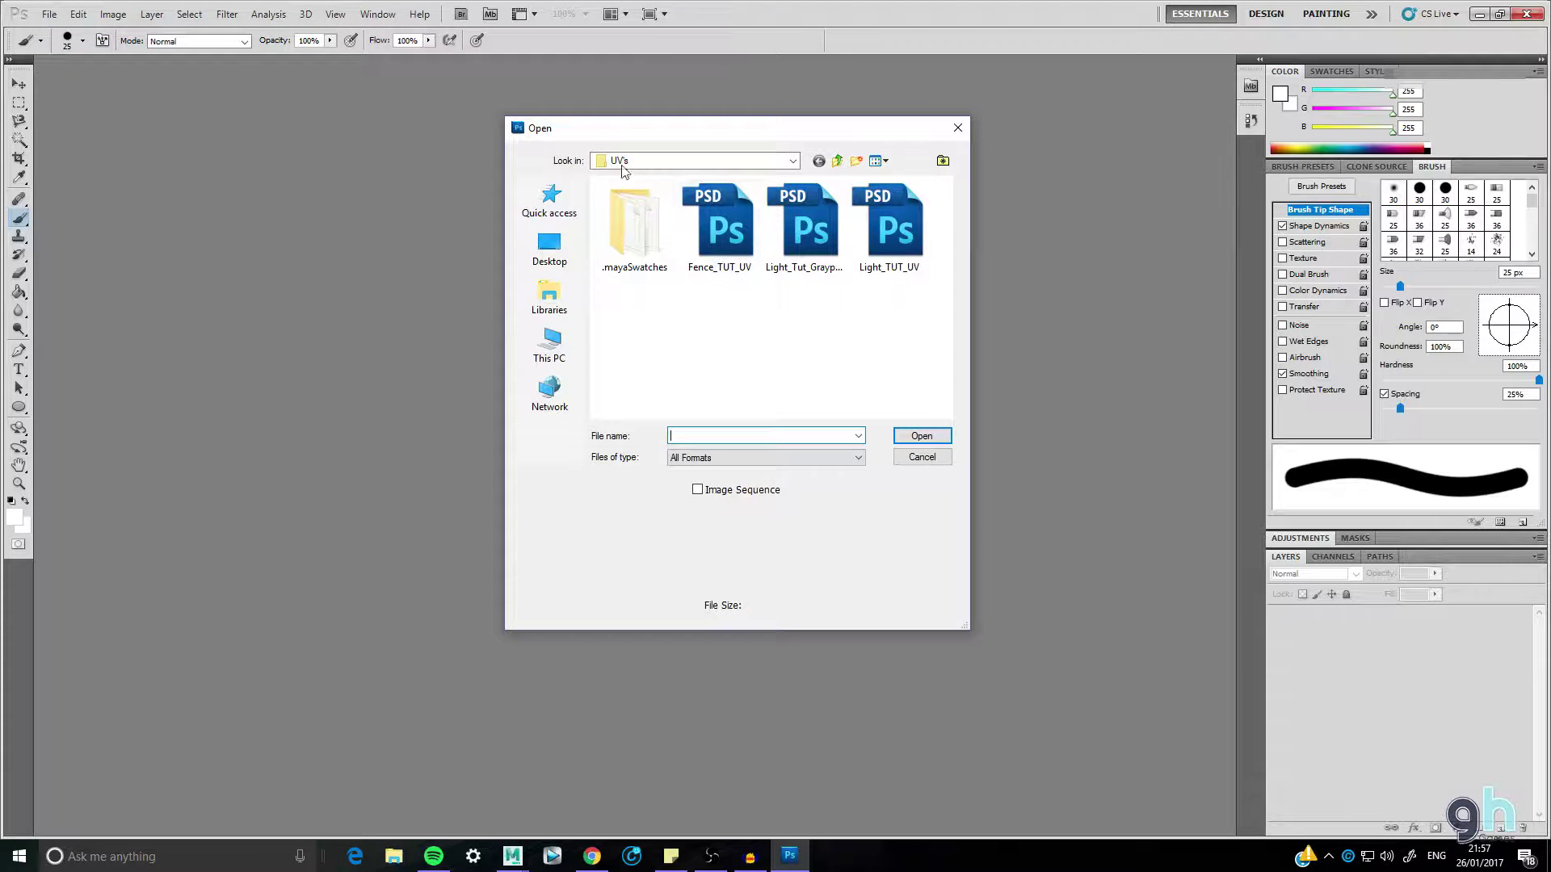
click(716, 256)
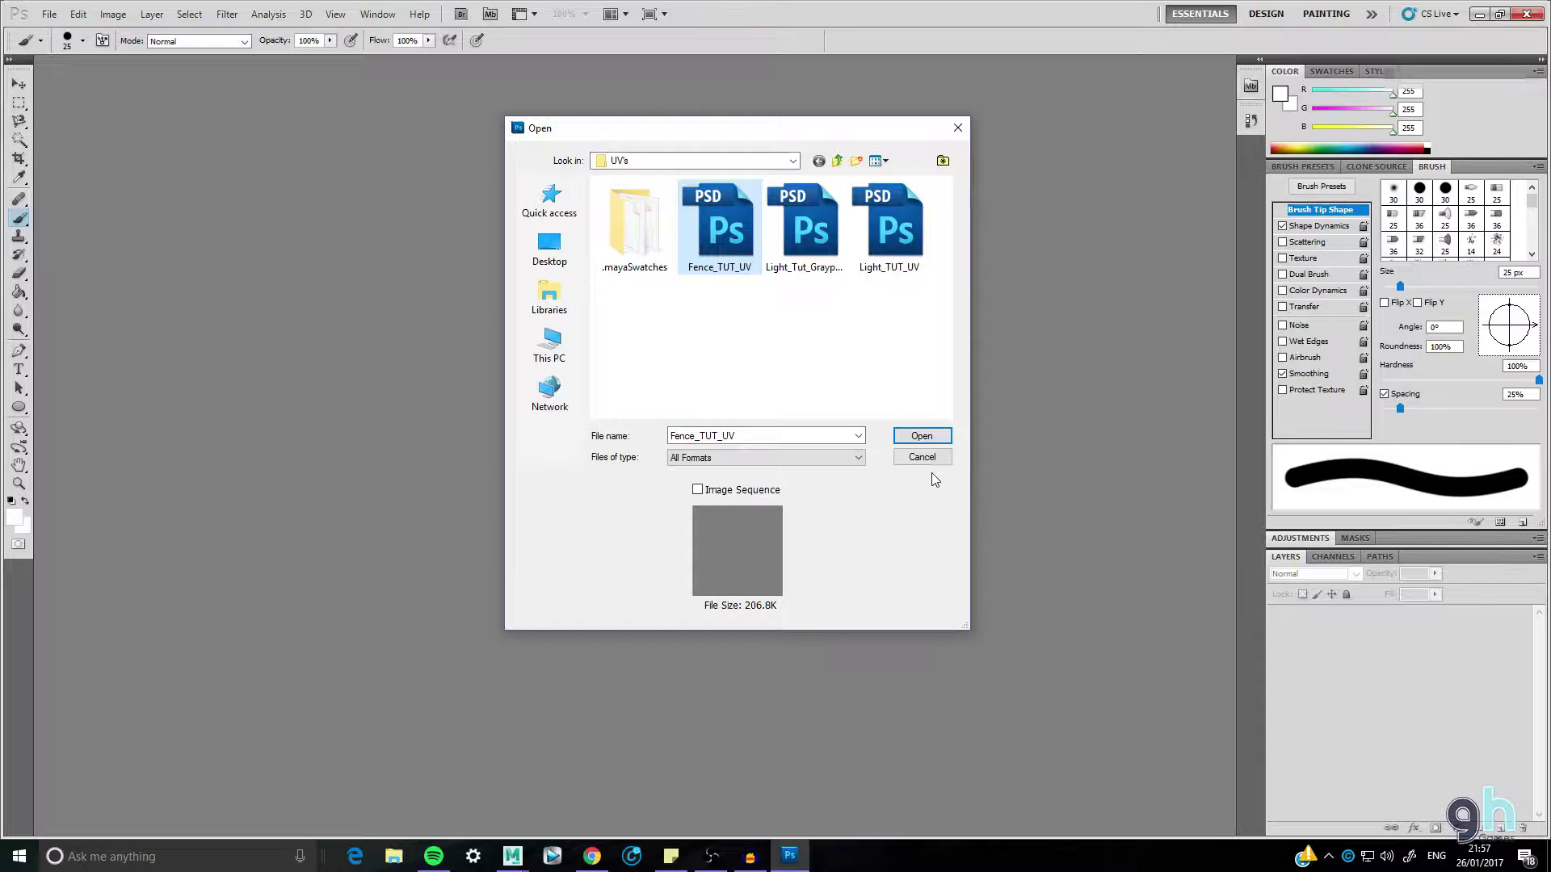
click(927, 439)
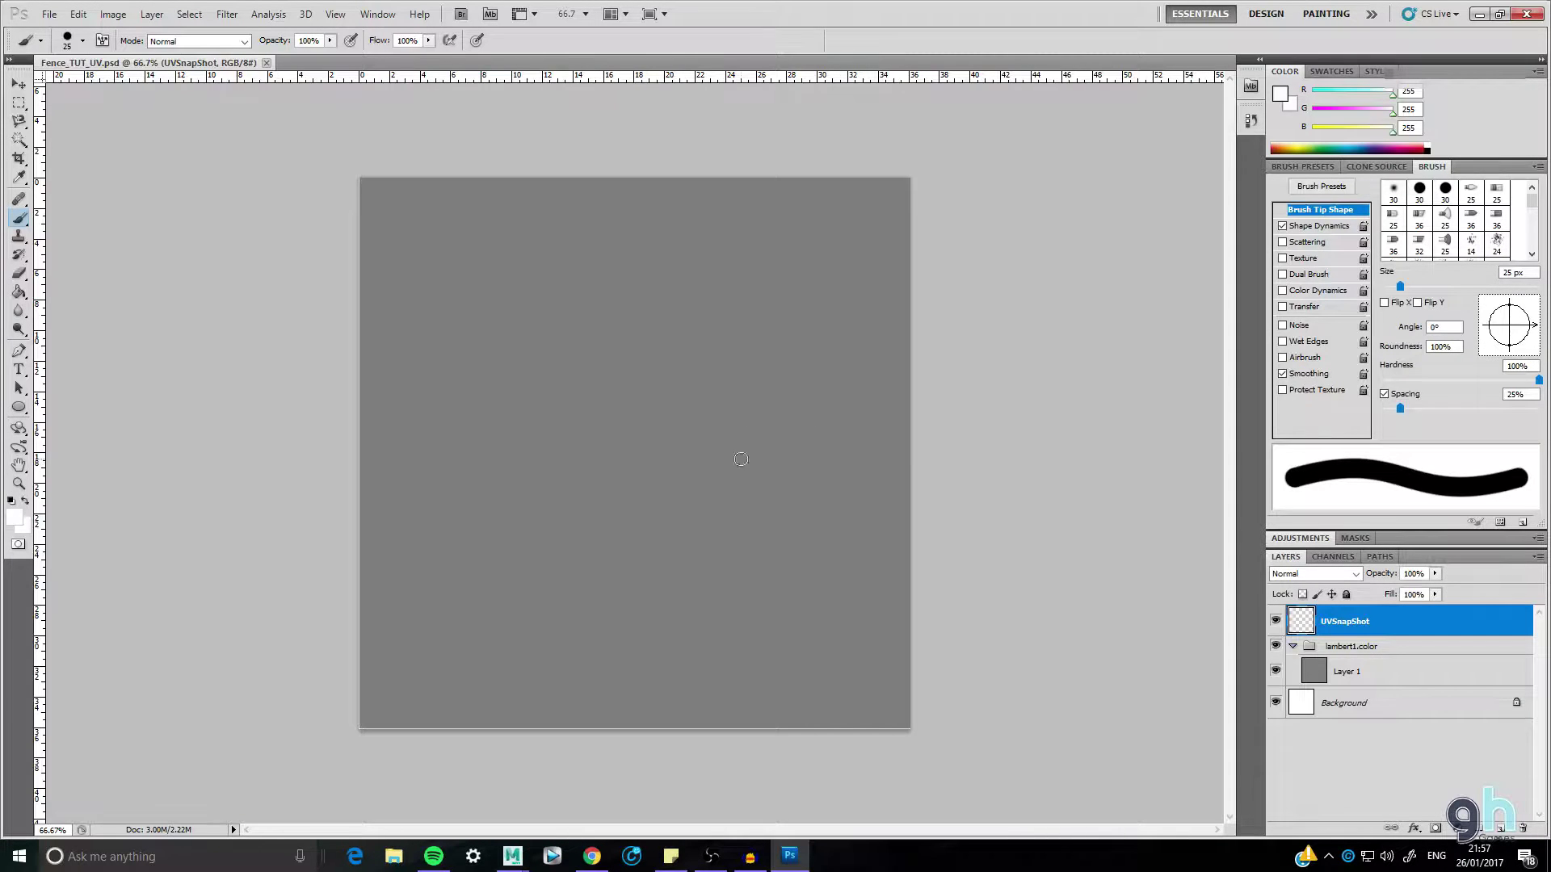
drag(1385, 640, 1339, 685)
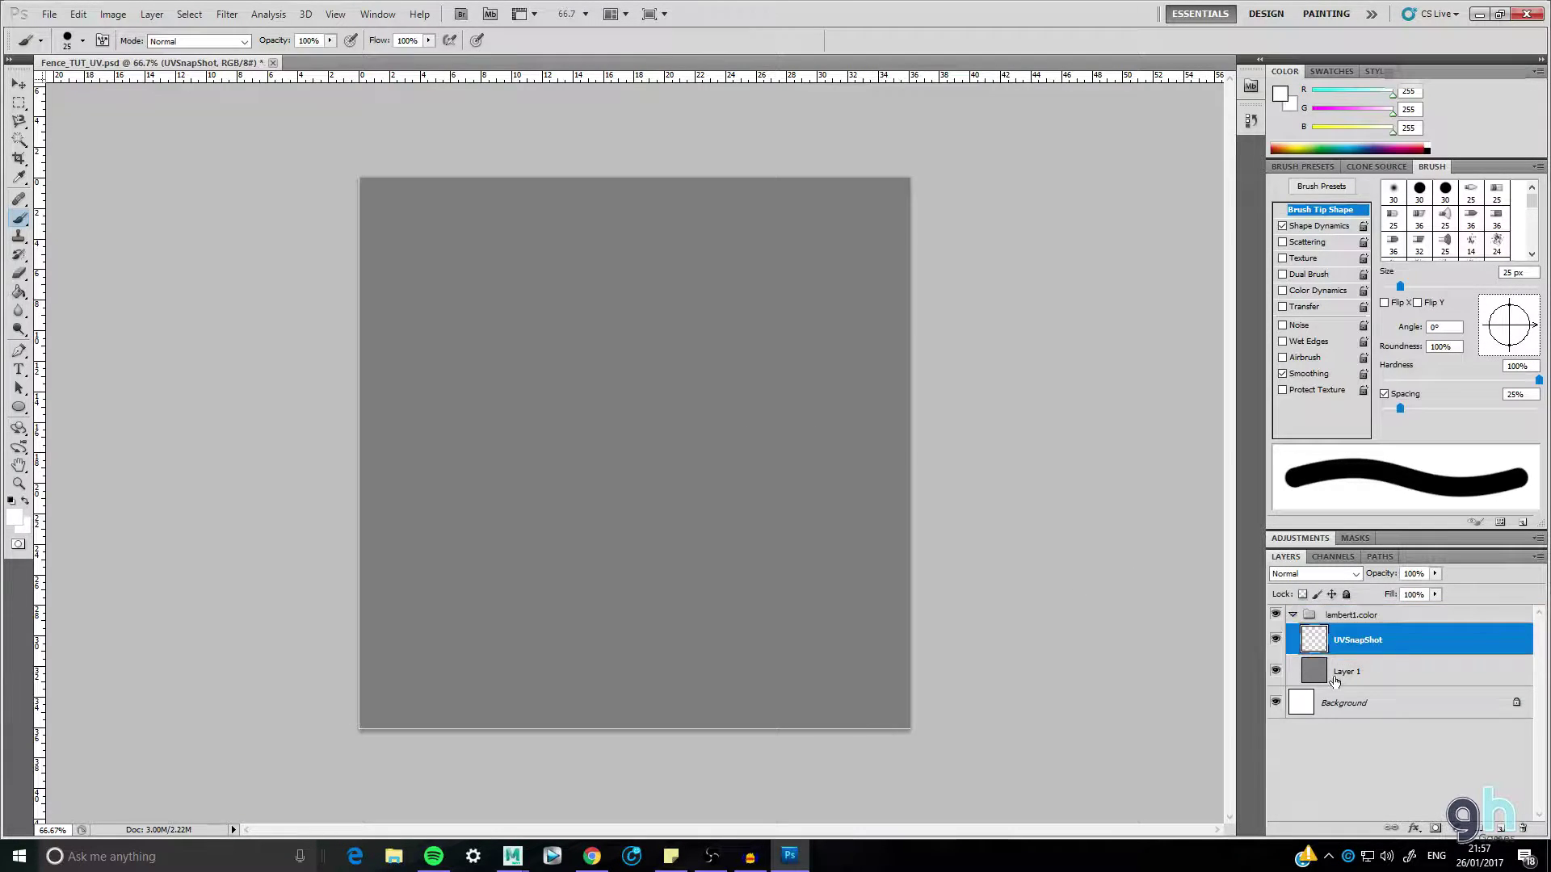
- Rename the lambert1.color group as Albedo and the UVSnapShot layer as Lines
double_click(1342, 615)
text(Ale)
key(Return)
click(1350, 644)
double_click(1347, 642)
text(Lines)
key(Return)
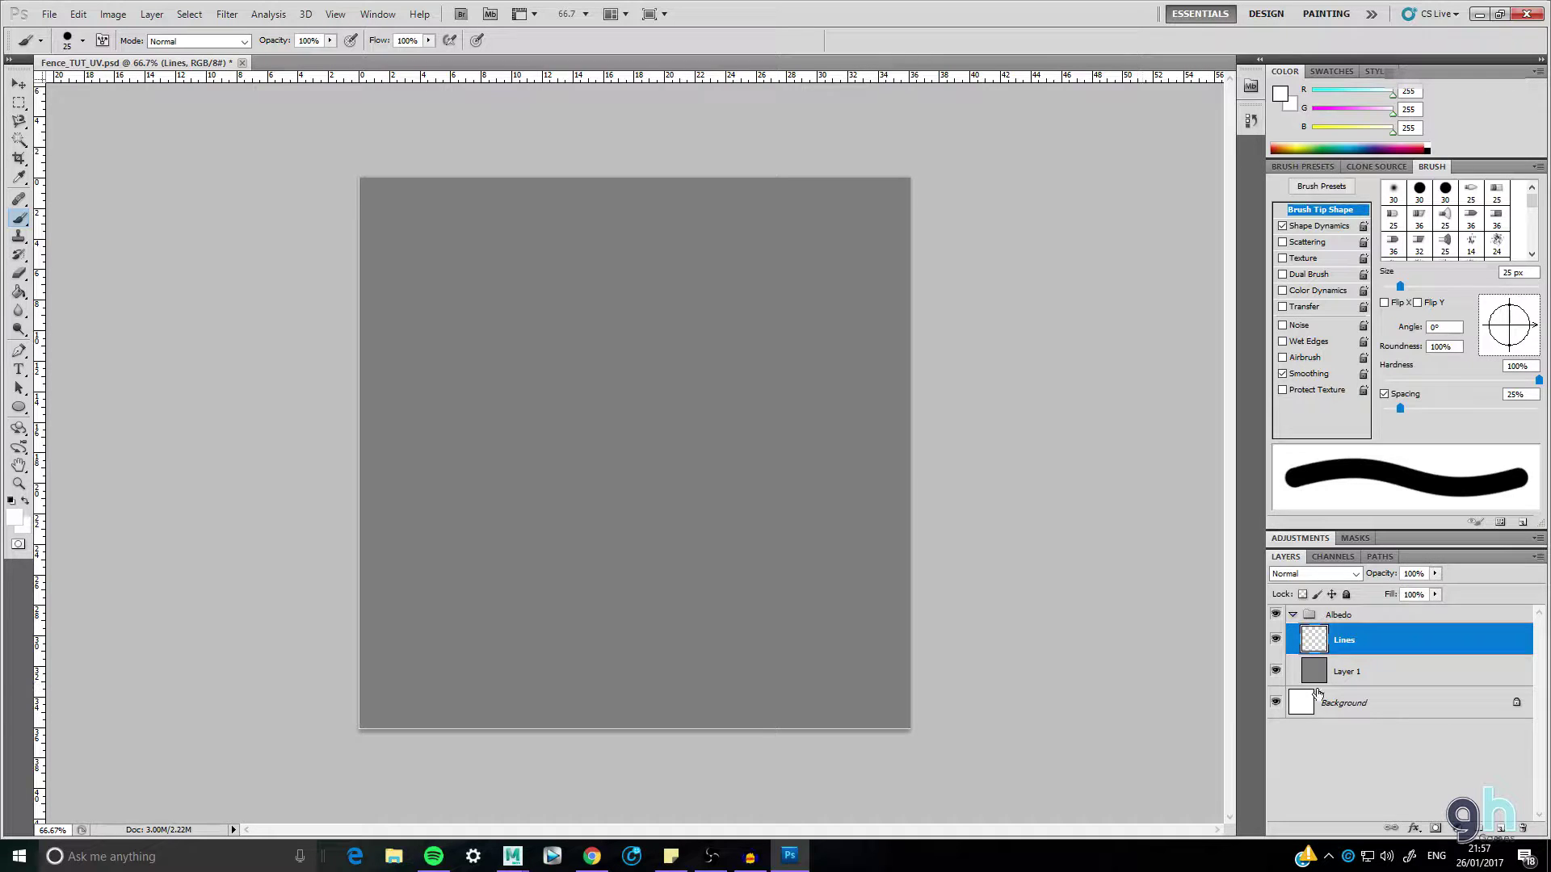
- Rename Layer 1 as BG and save Fence_TUT_UV.psd
click(1343, 673)
double_click(1344, 672)
text(BG)
key(Return)
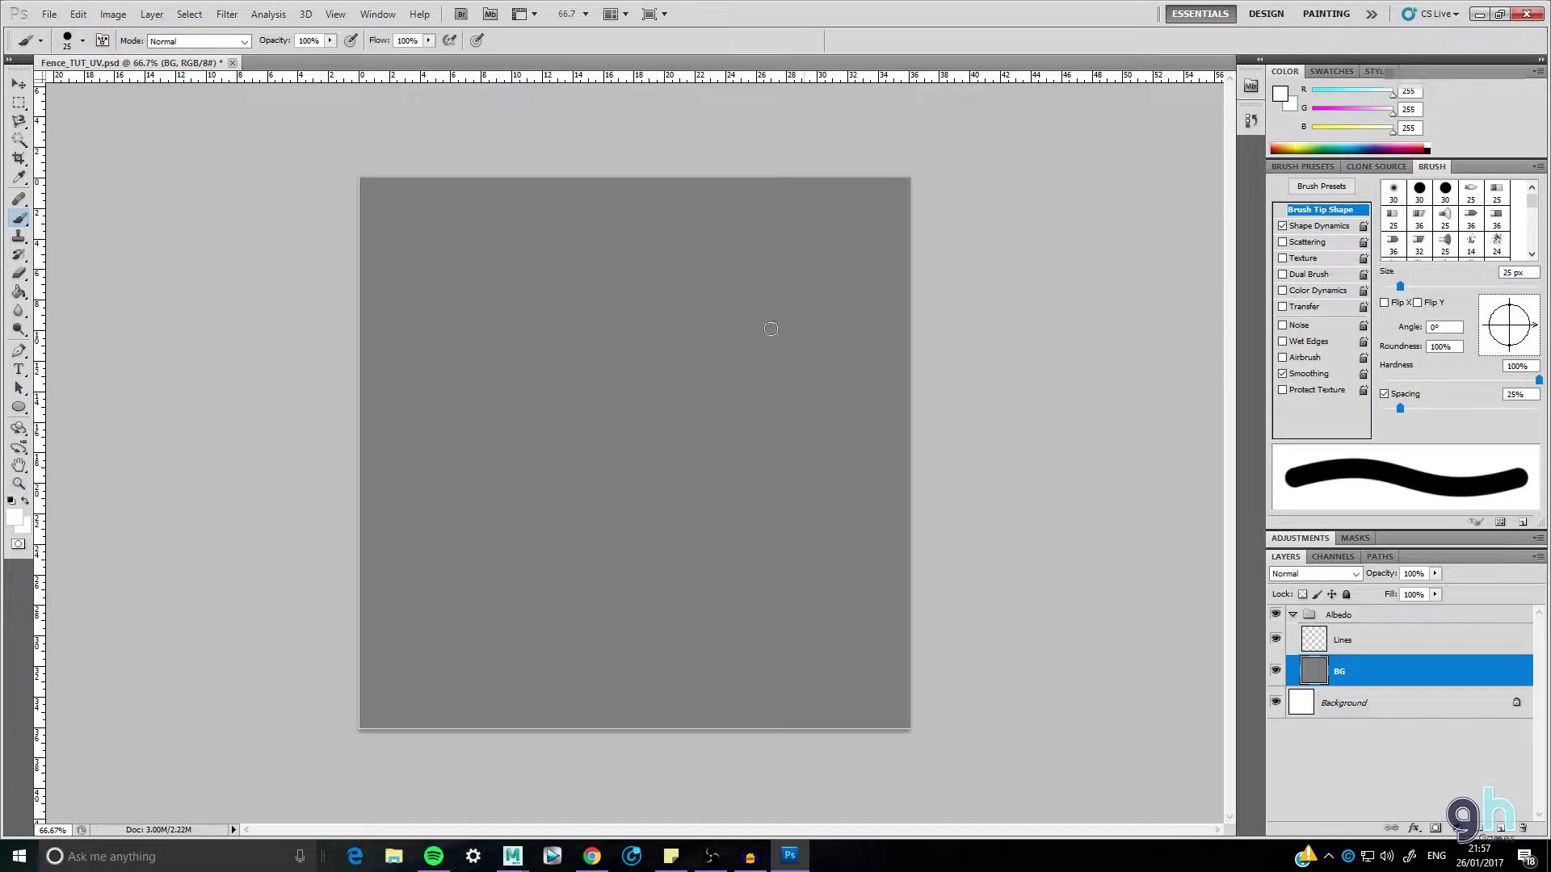
click(47, 14)
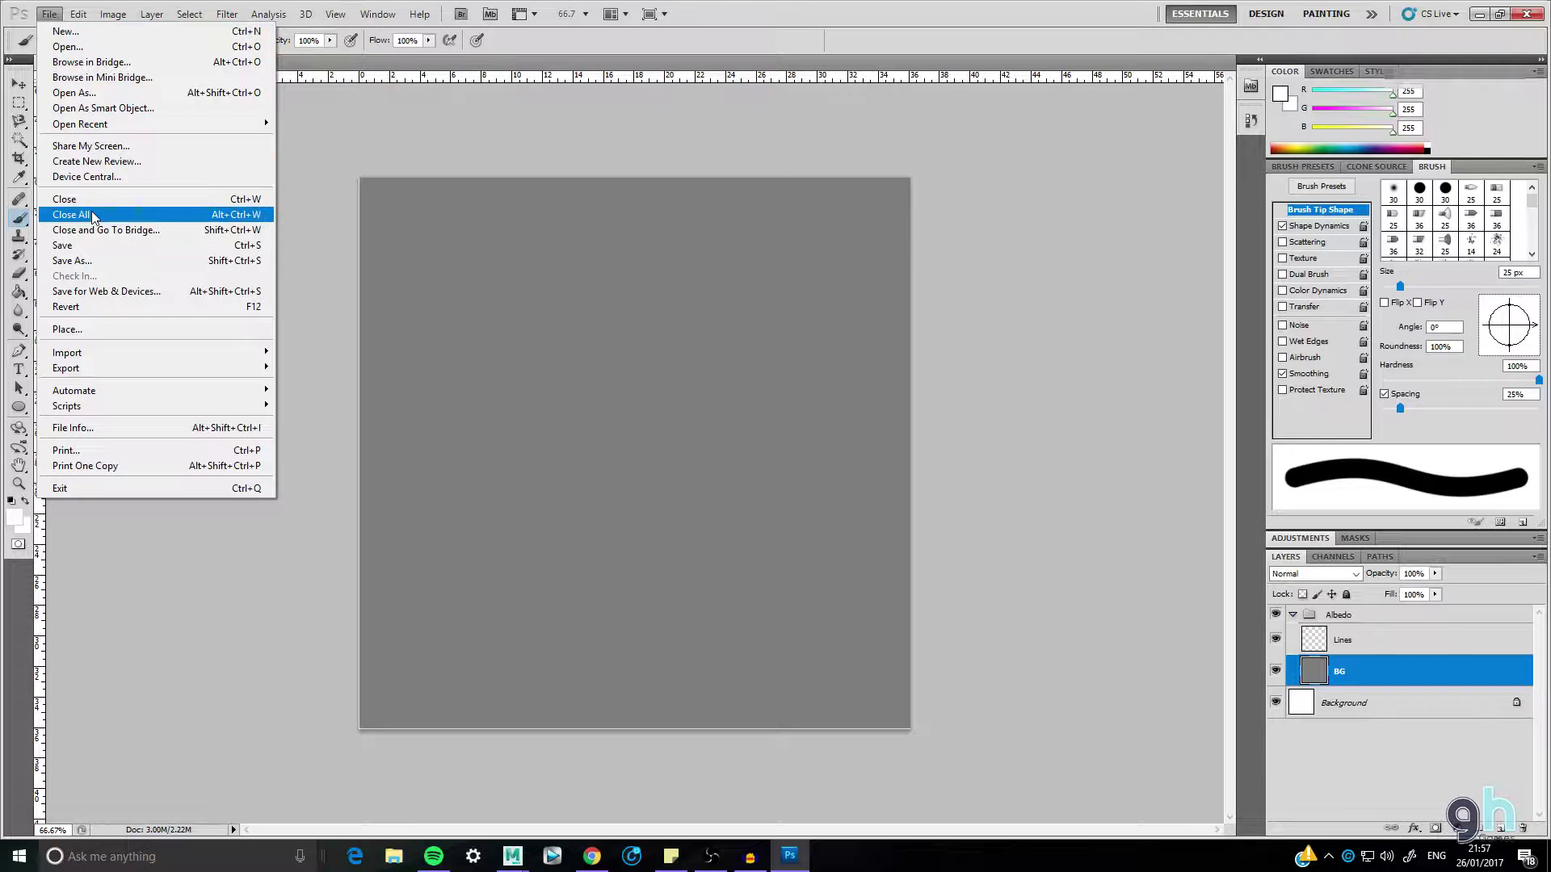
click(95, 247)
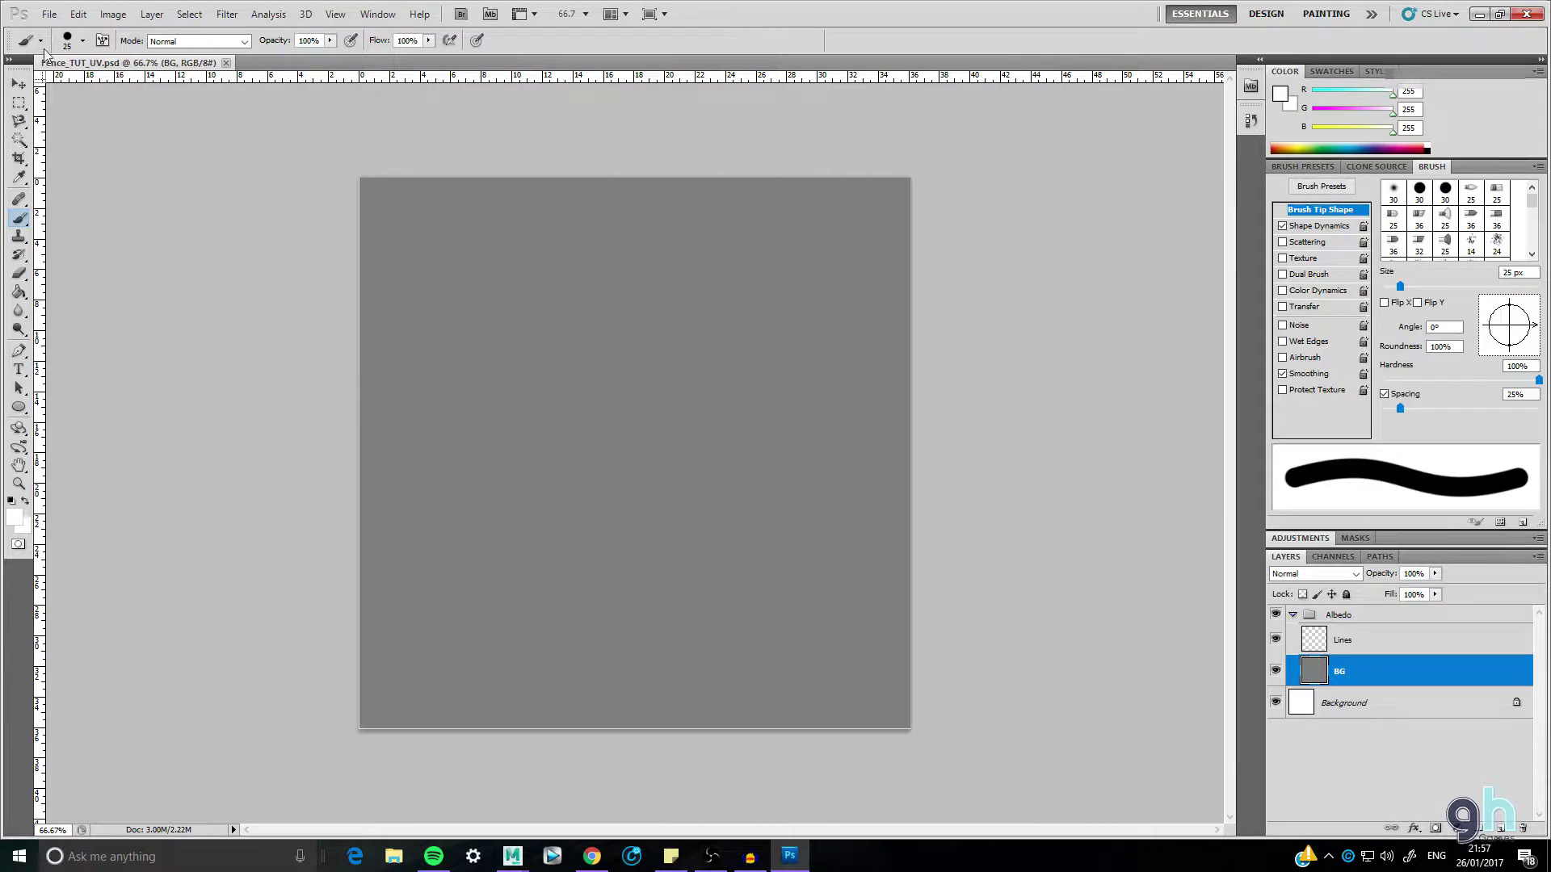
- Switch to Chrome, search textures.com for Fence, and open the chain-link texture MetalVarious0026
click(592, 855)
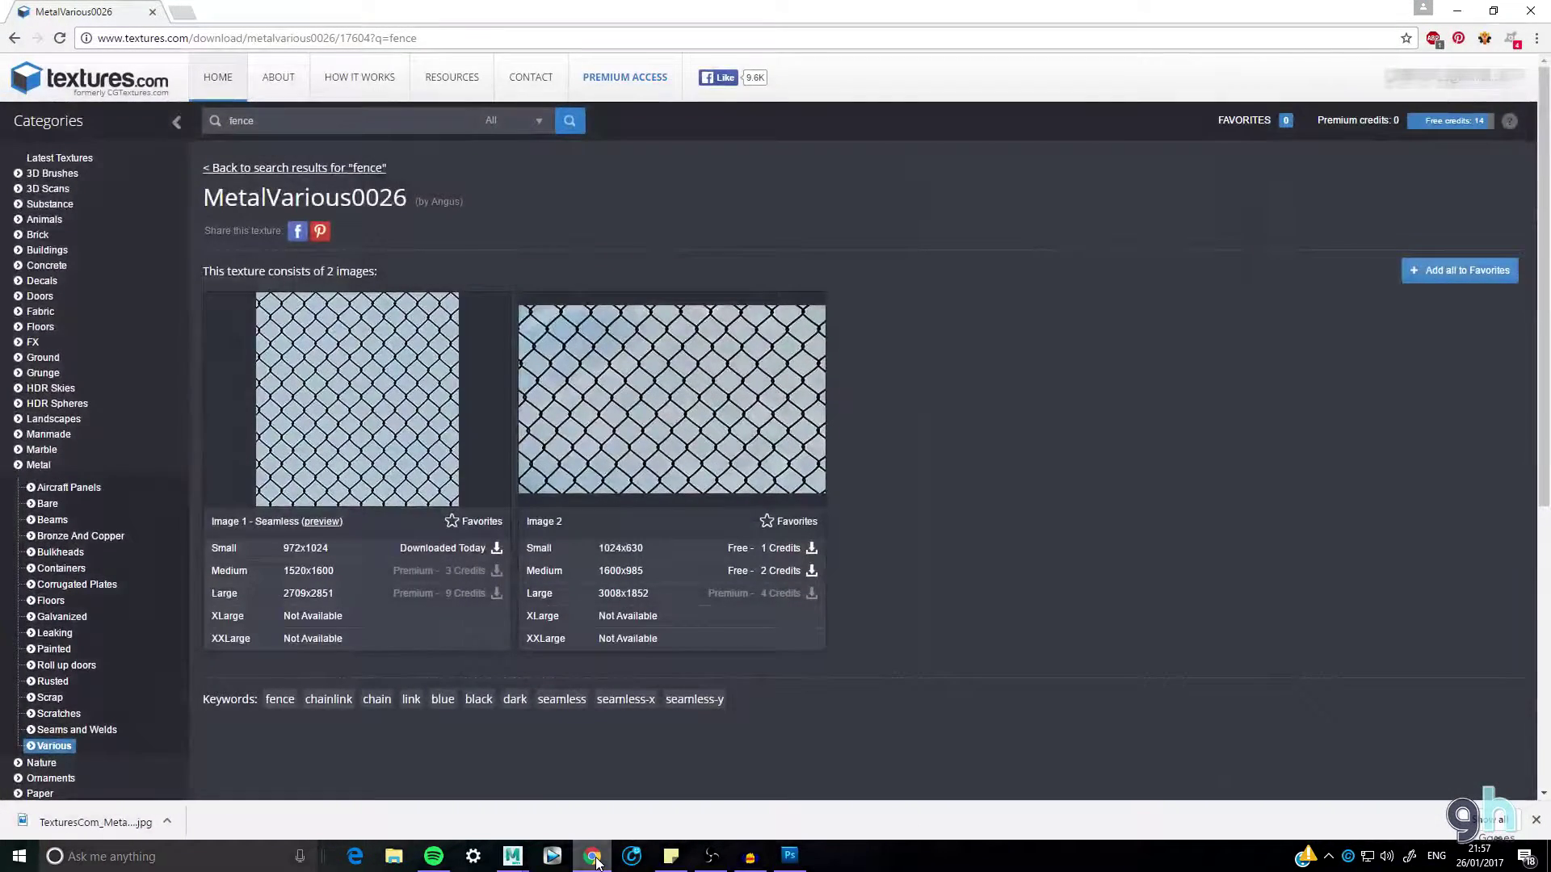
click(111, 89)
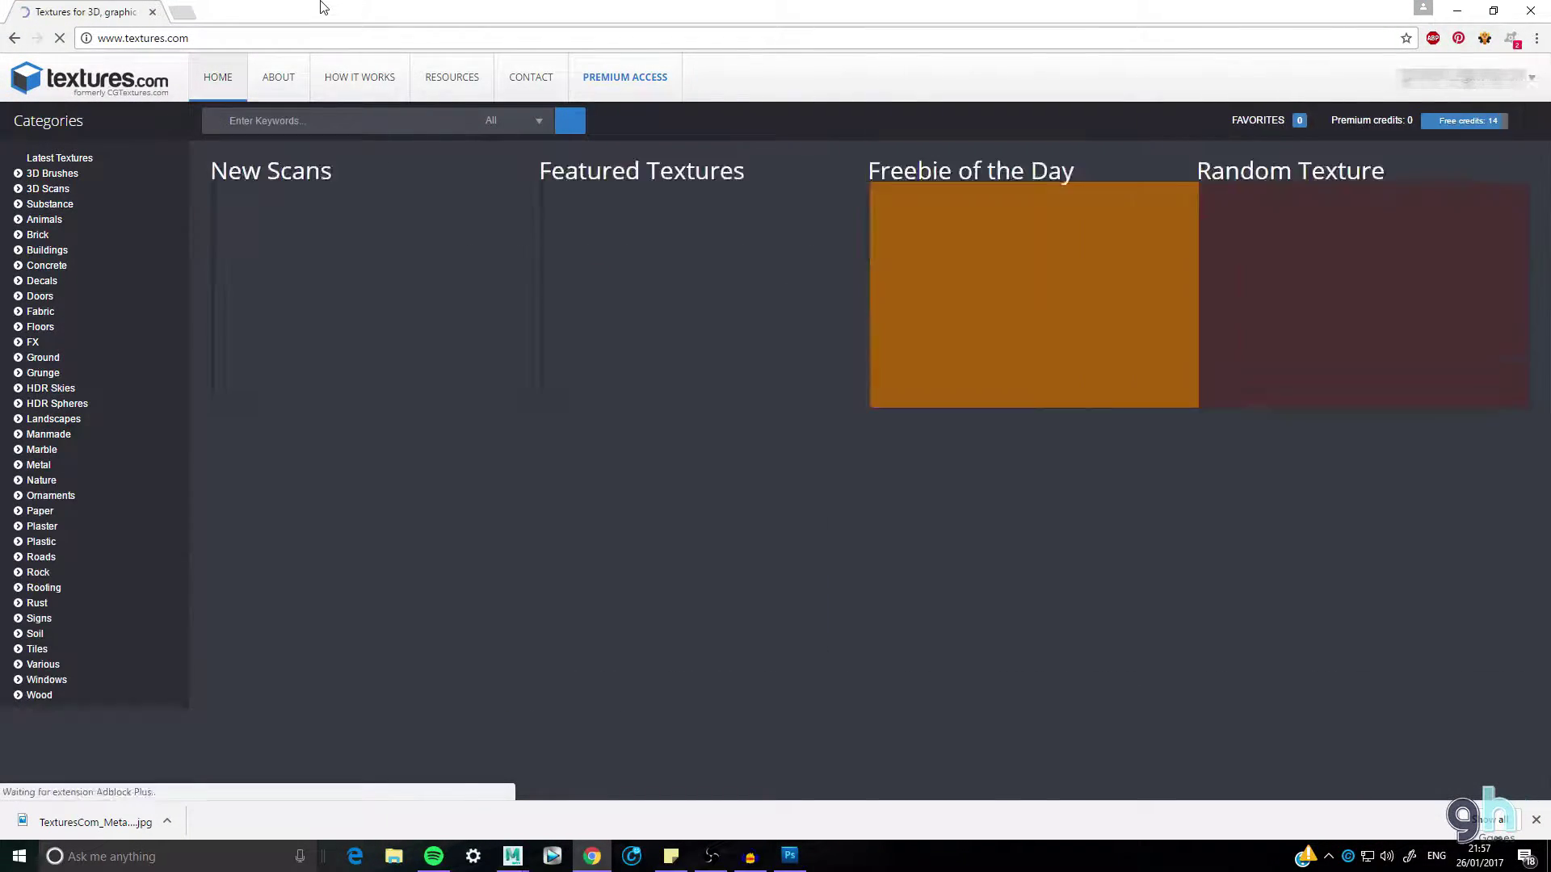
click(199, 37)
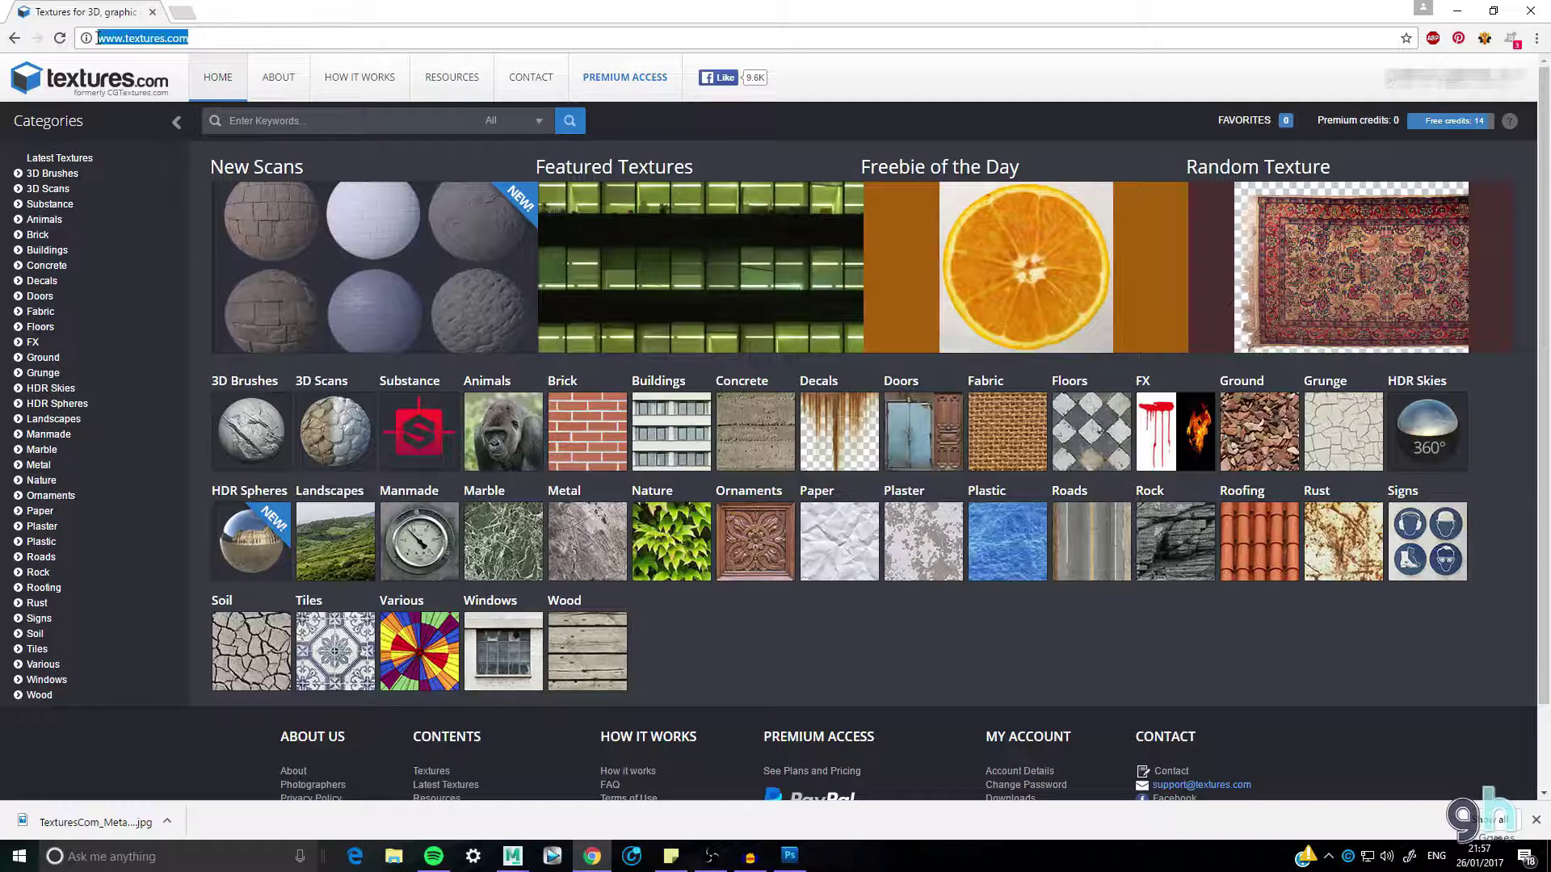
click(337, 137)
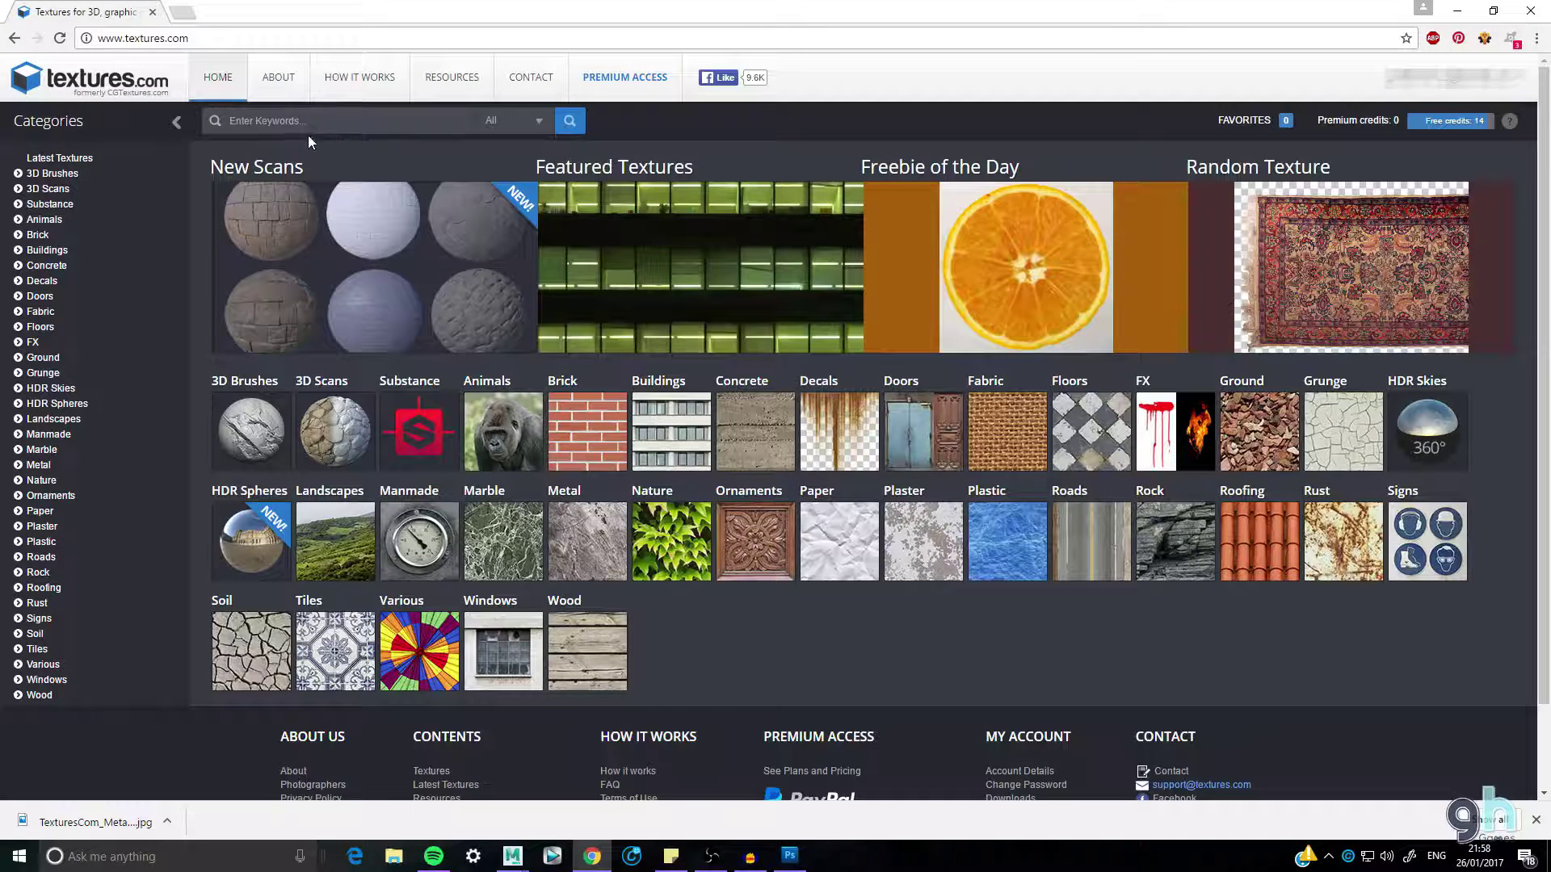
text(Fence)
key(Return)
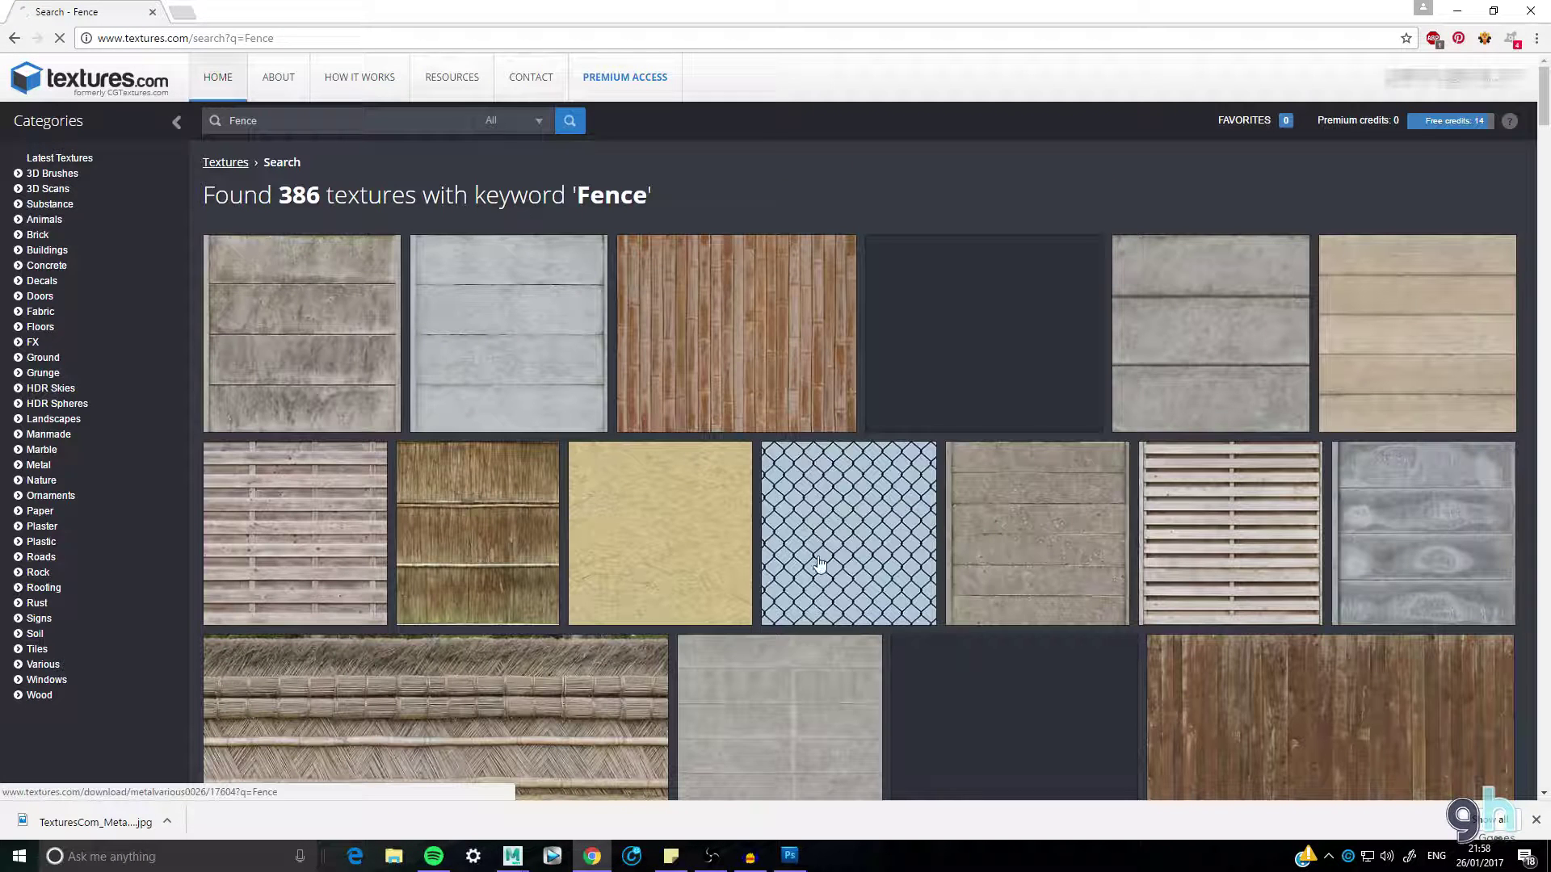
click(854, 535)
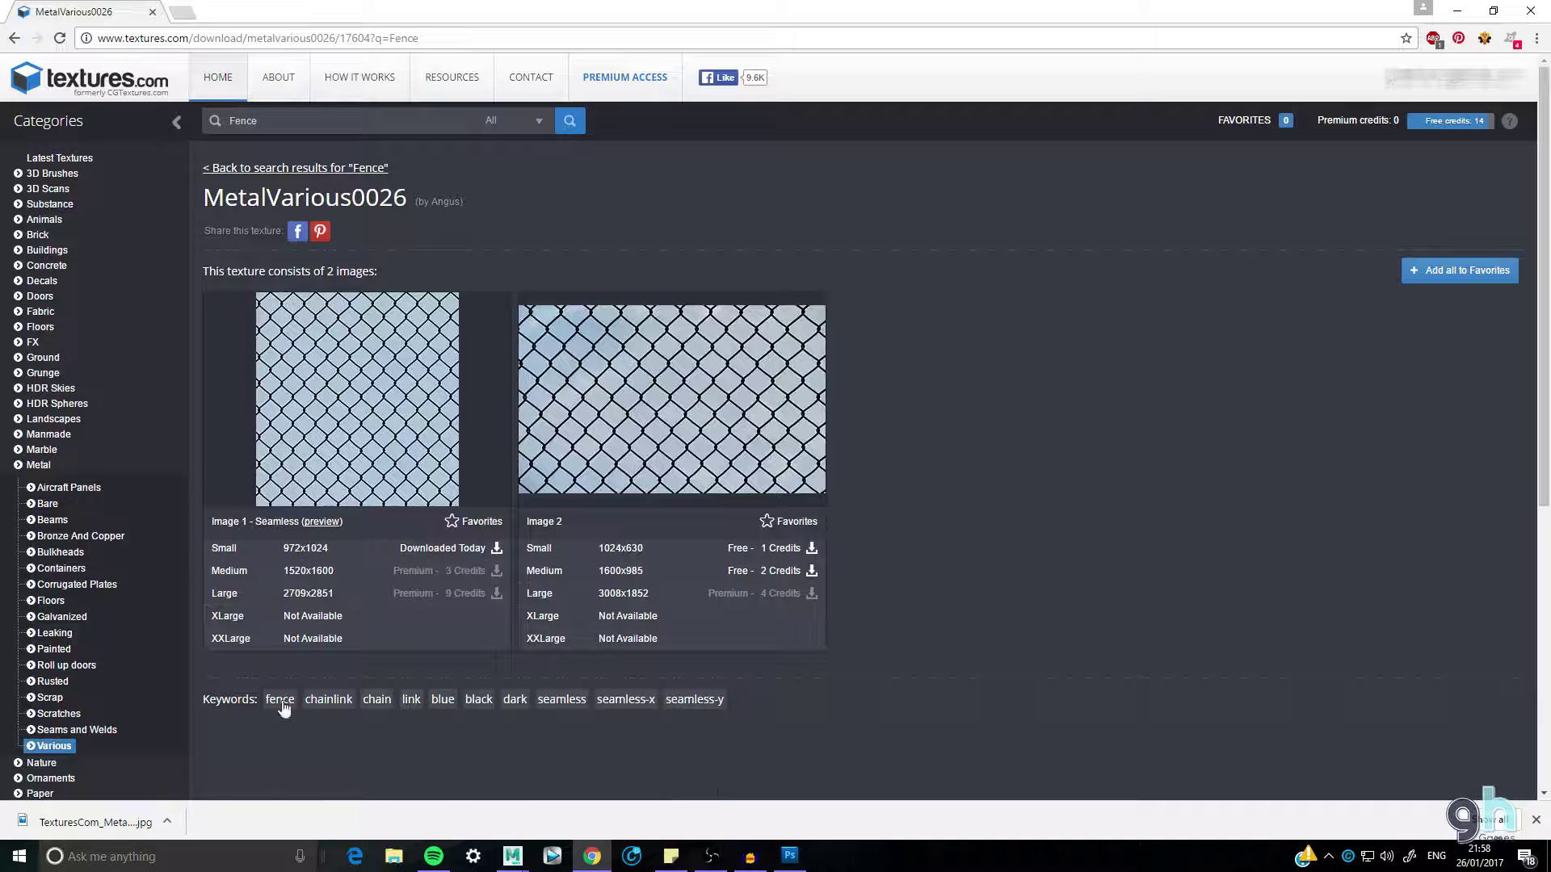
- Download the small 972x1024 seamless version of MetalVarious0026 and show the file in its folder
click(351, 555)
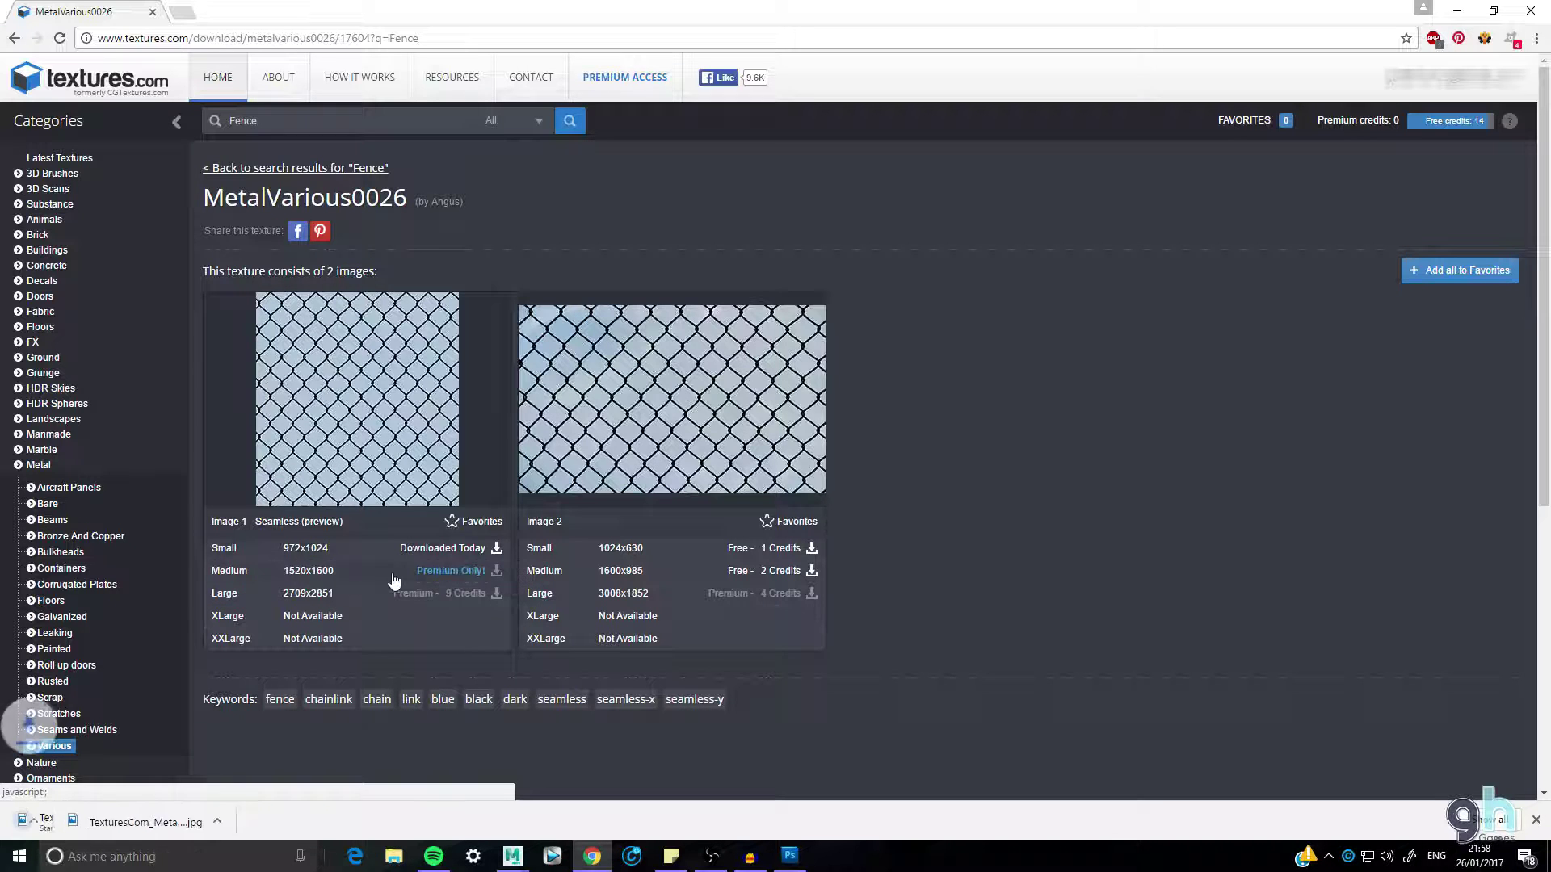
click(167, 822)
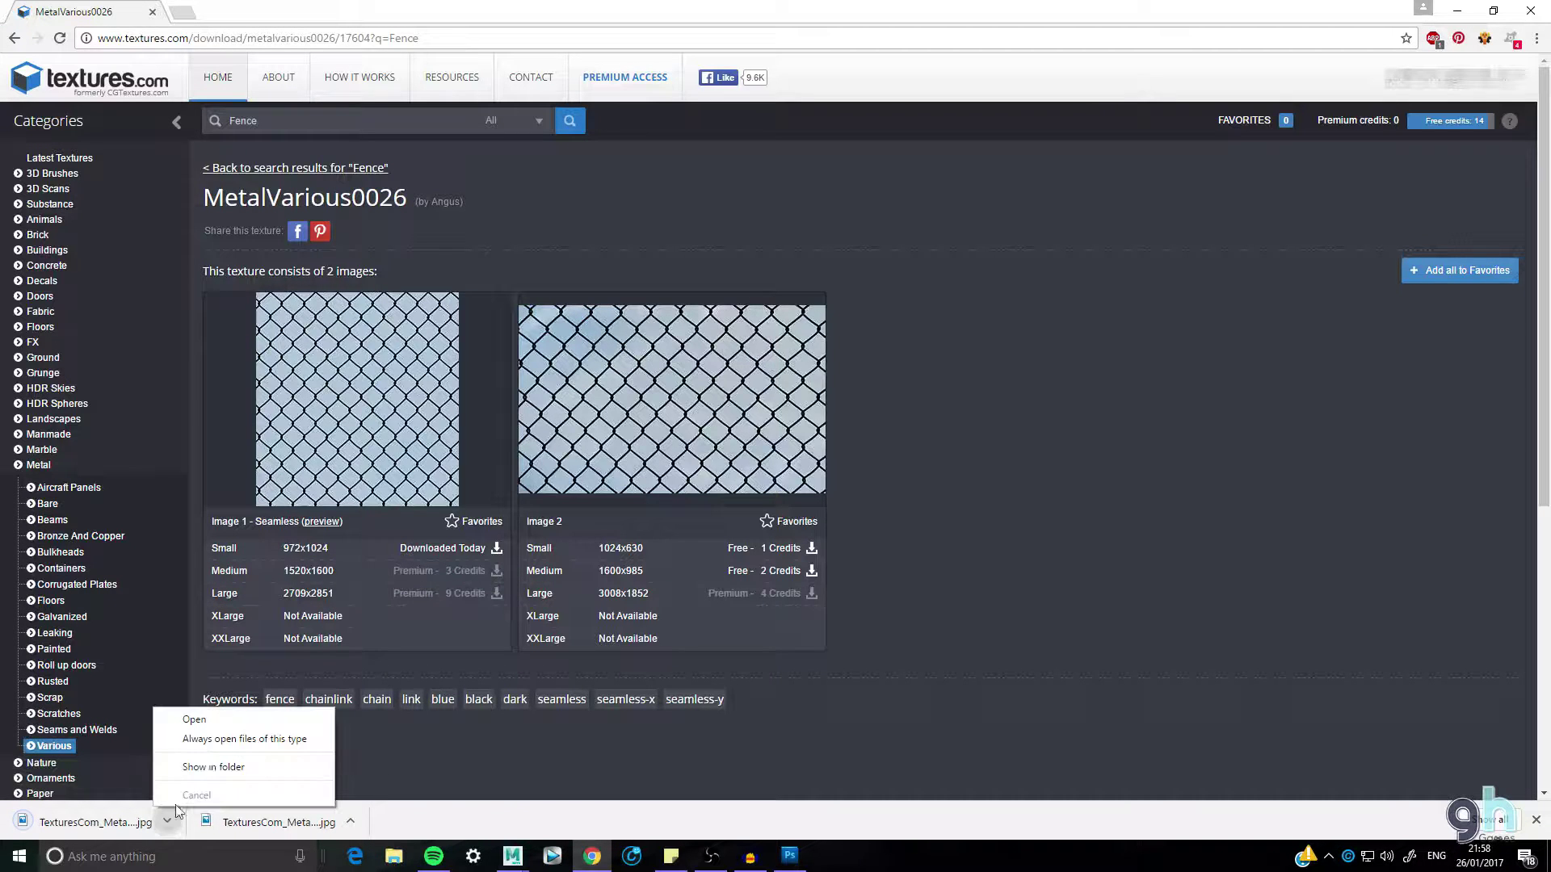
click(211, 767)
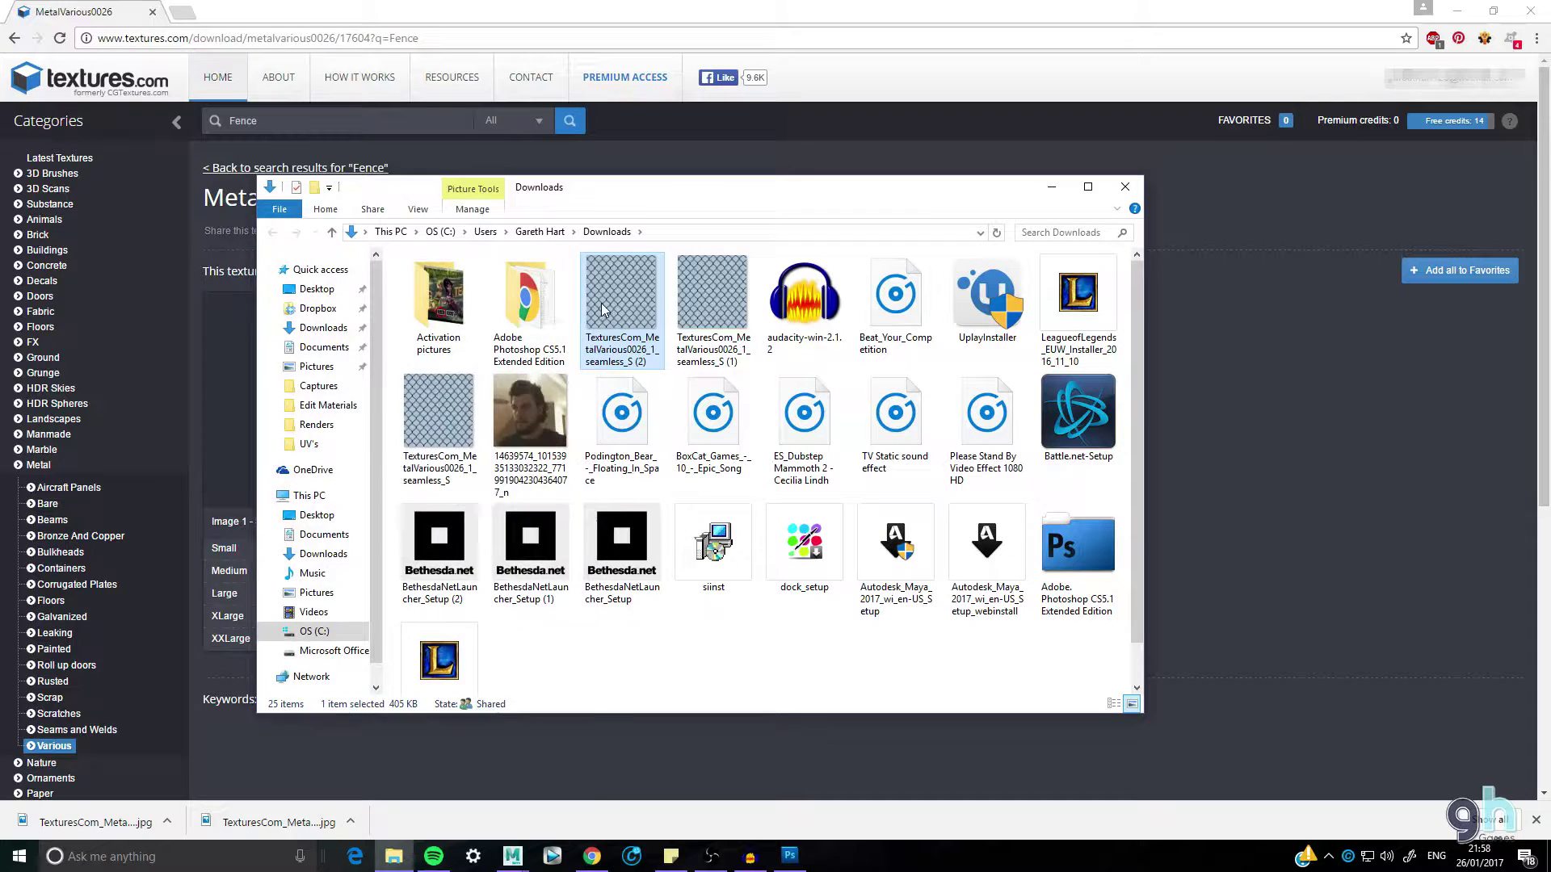
- Copy the downloaded TexturesCom_MetalVarious0026_1_seamless_S (2) image into the UV's folder and close the file window
right_click(602, 309)
click(242, 737)
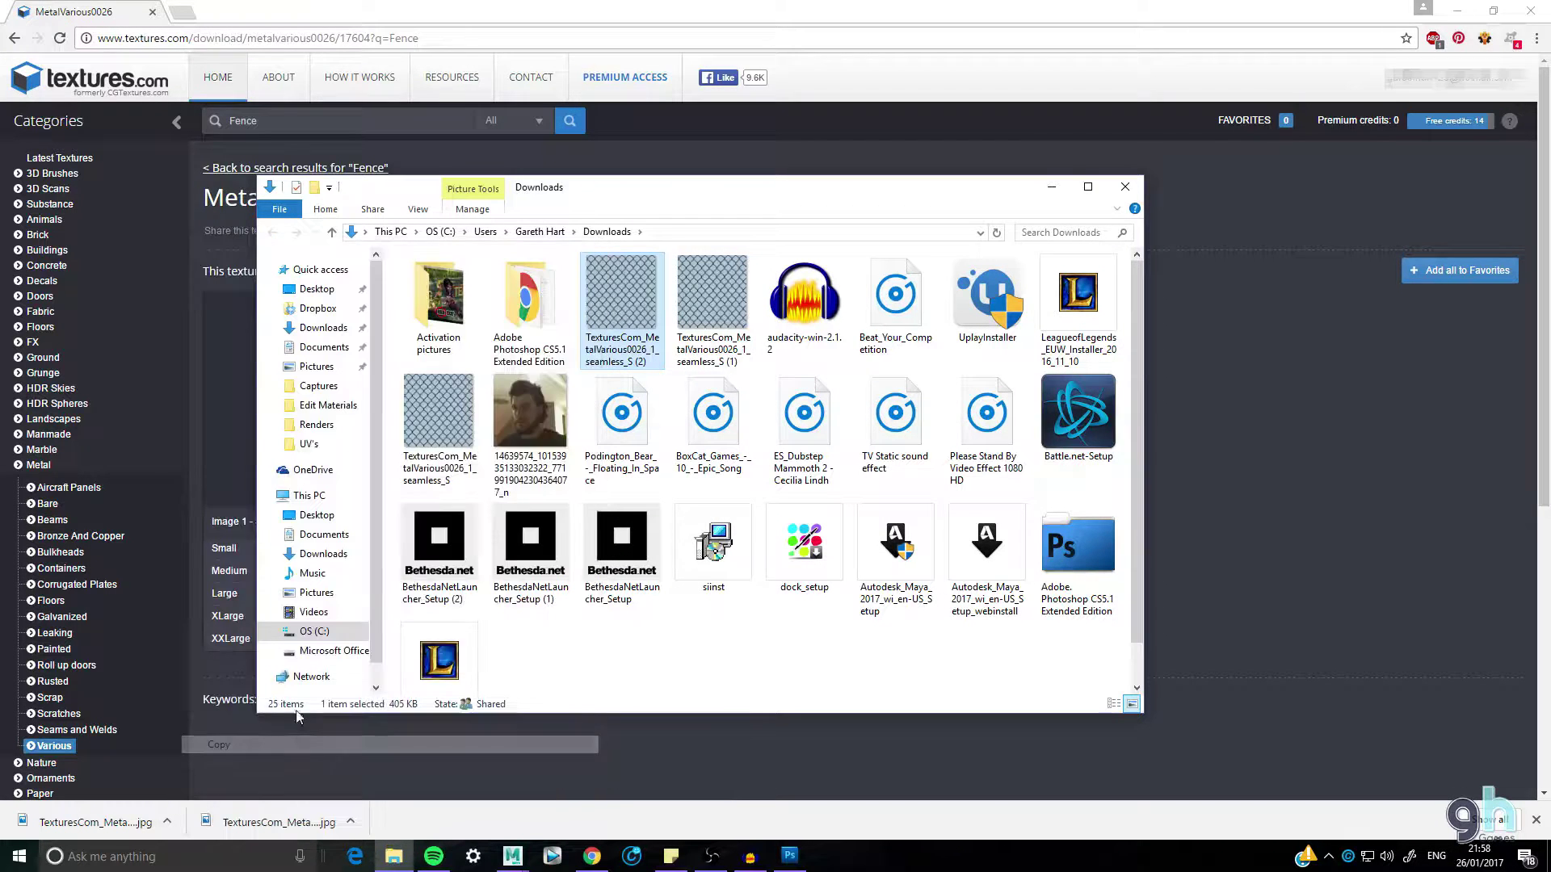
click(310, 447)
key(ctrl+v)
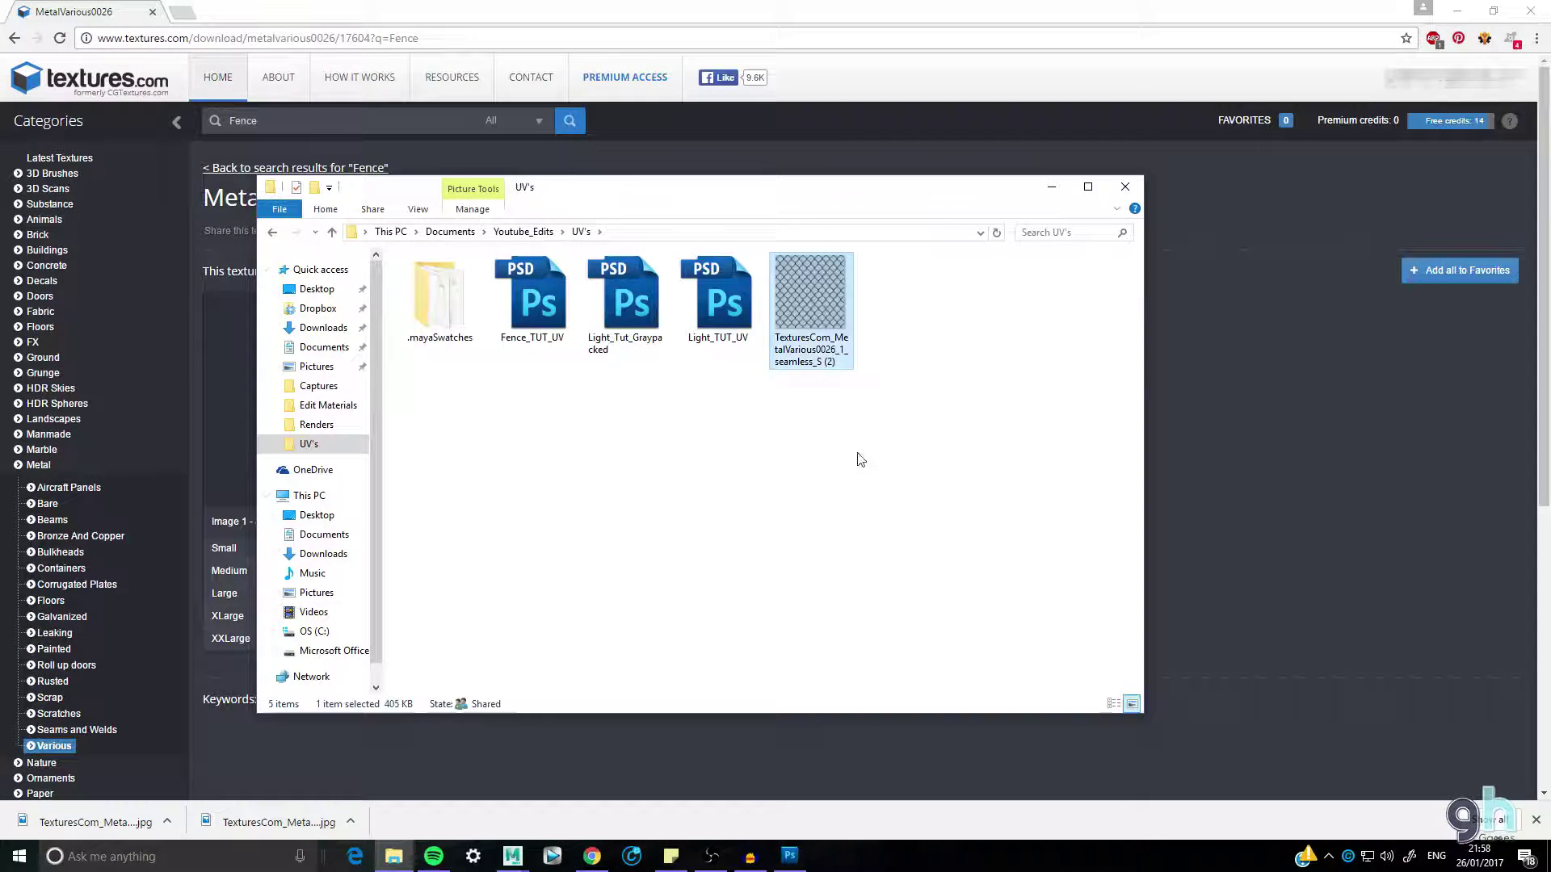
click(952, 392)
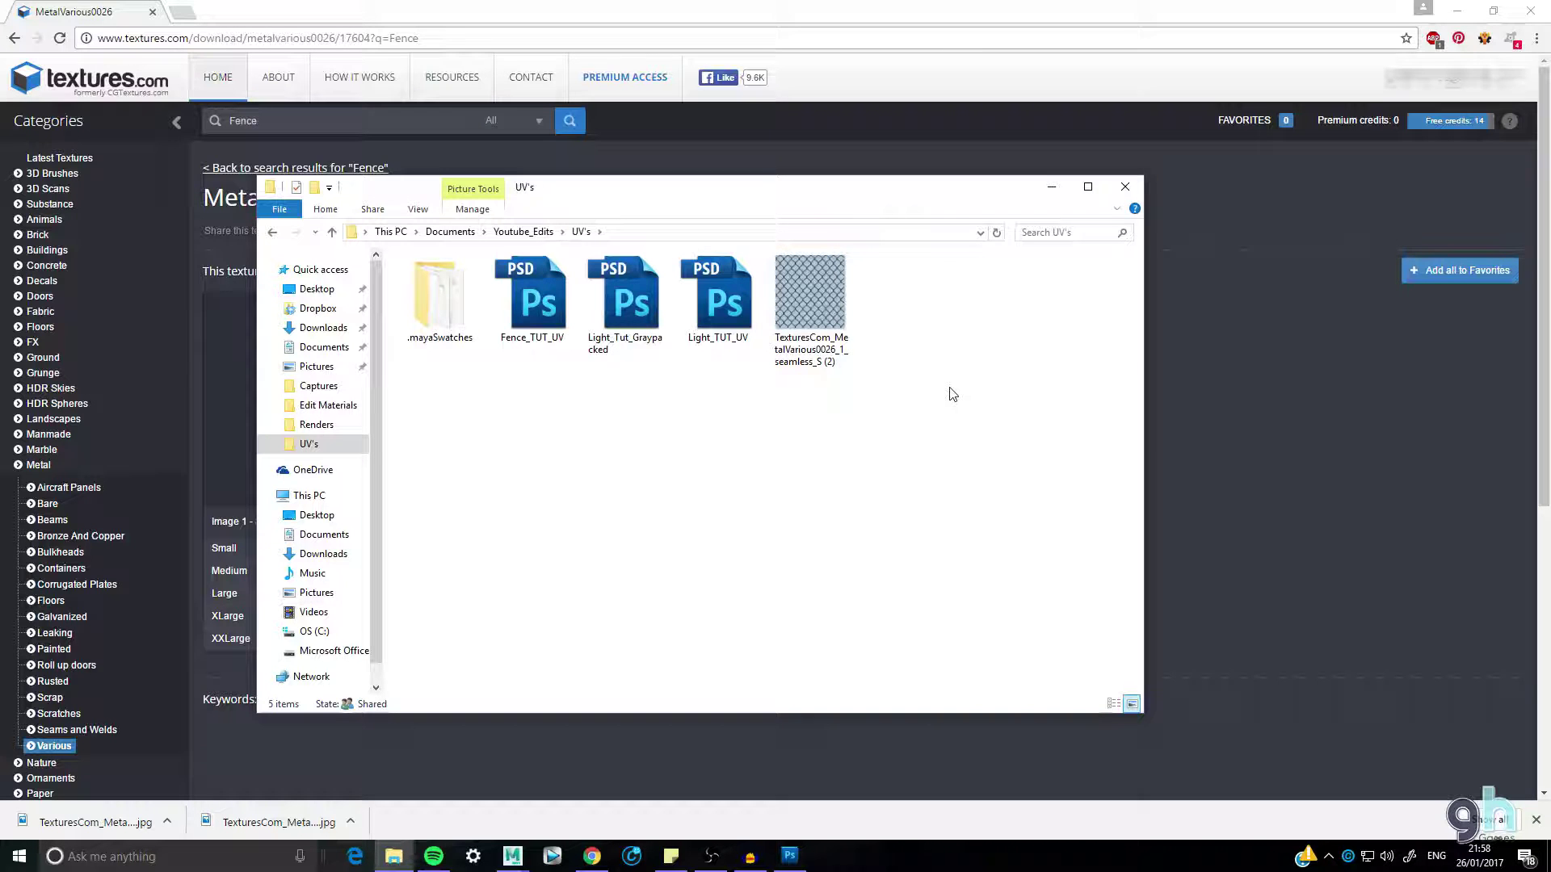
click(1124, 186)
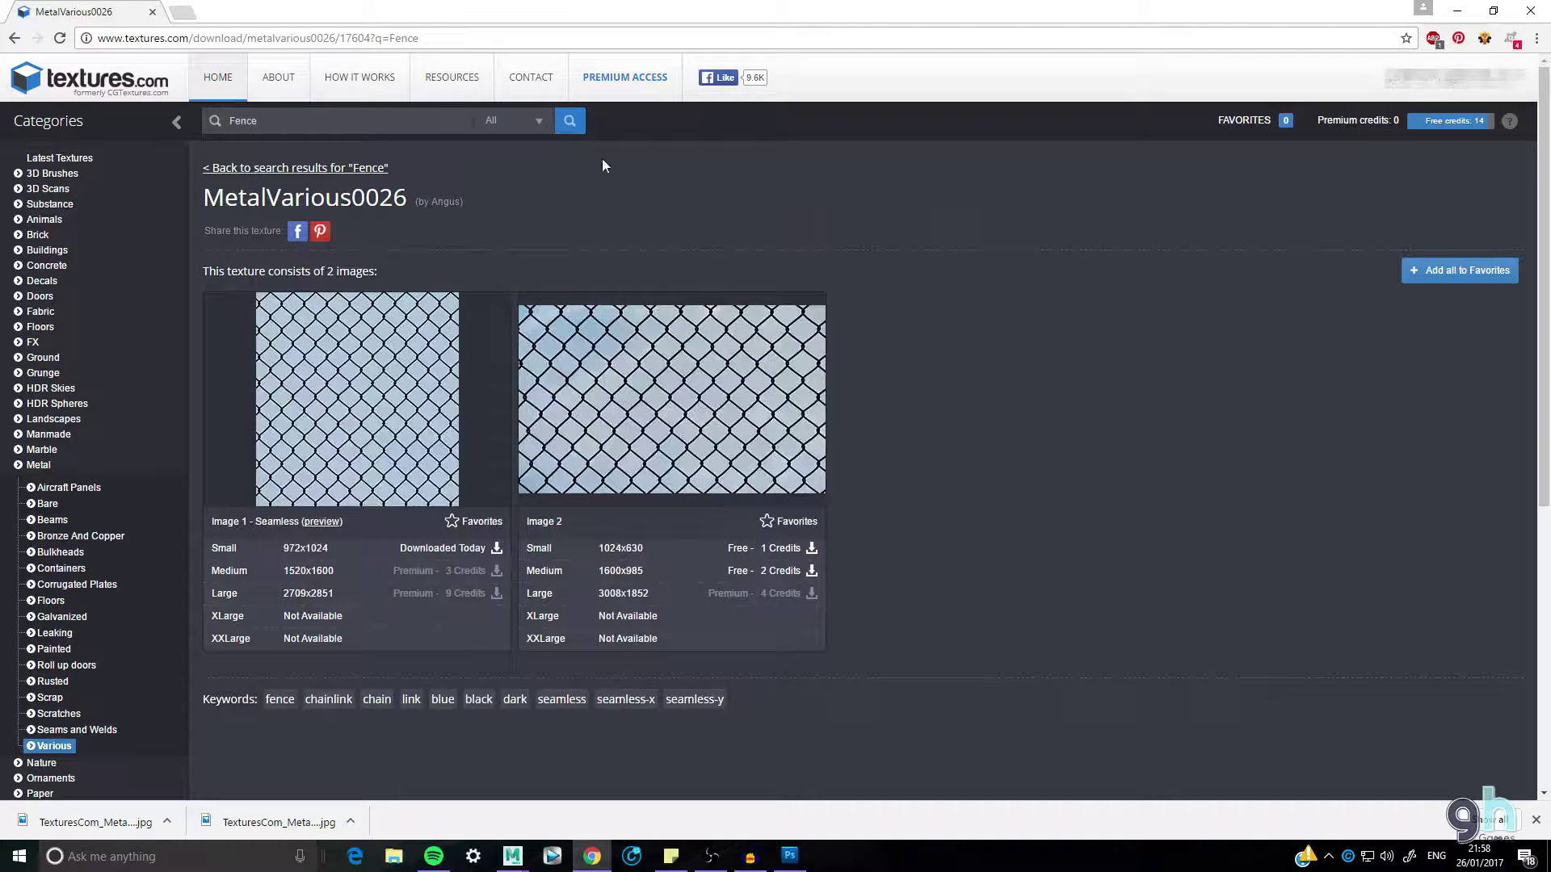
- Return to Photoshop and open TexturesCom_MetalVarious0026_1_seamless_S (2) from the UV's folder
click(1457, 11)
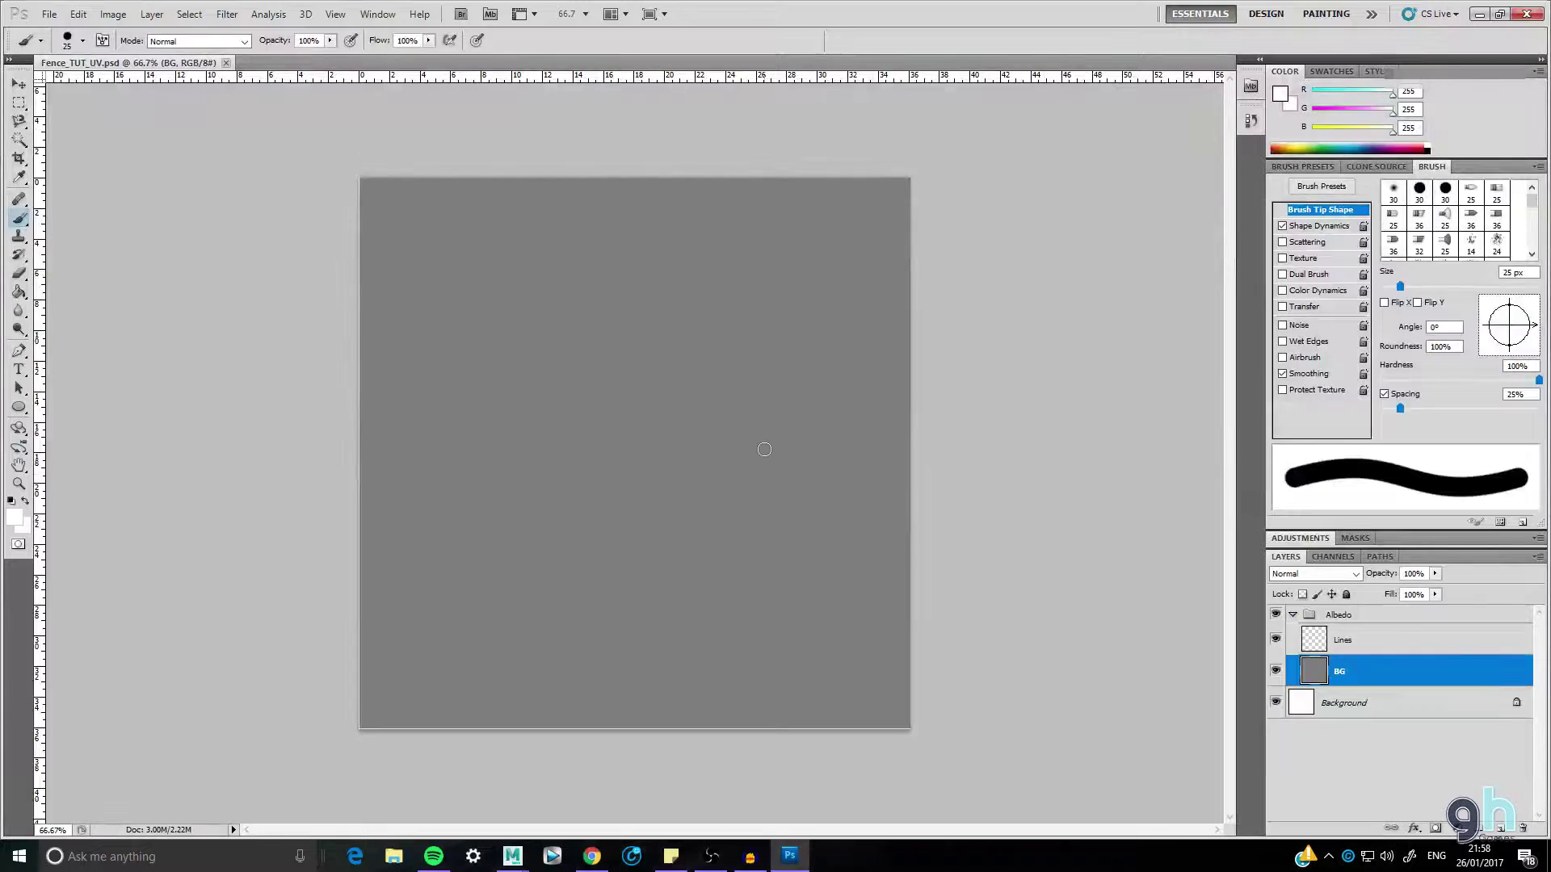
click(49, 14)
click(65, 46)
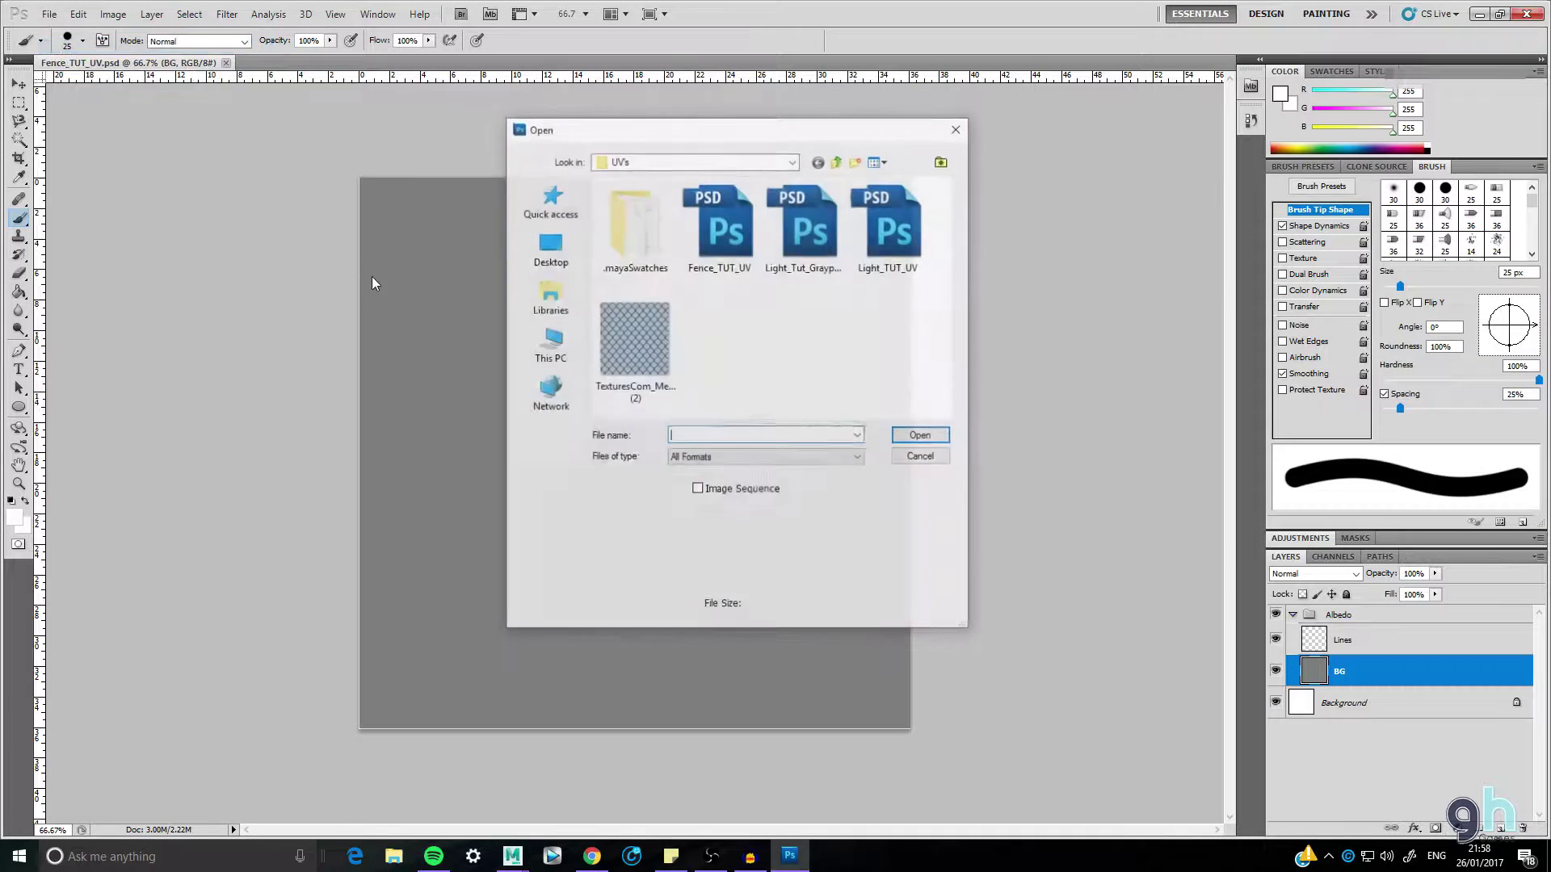
click(645, 356)
click(921, 436)
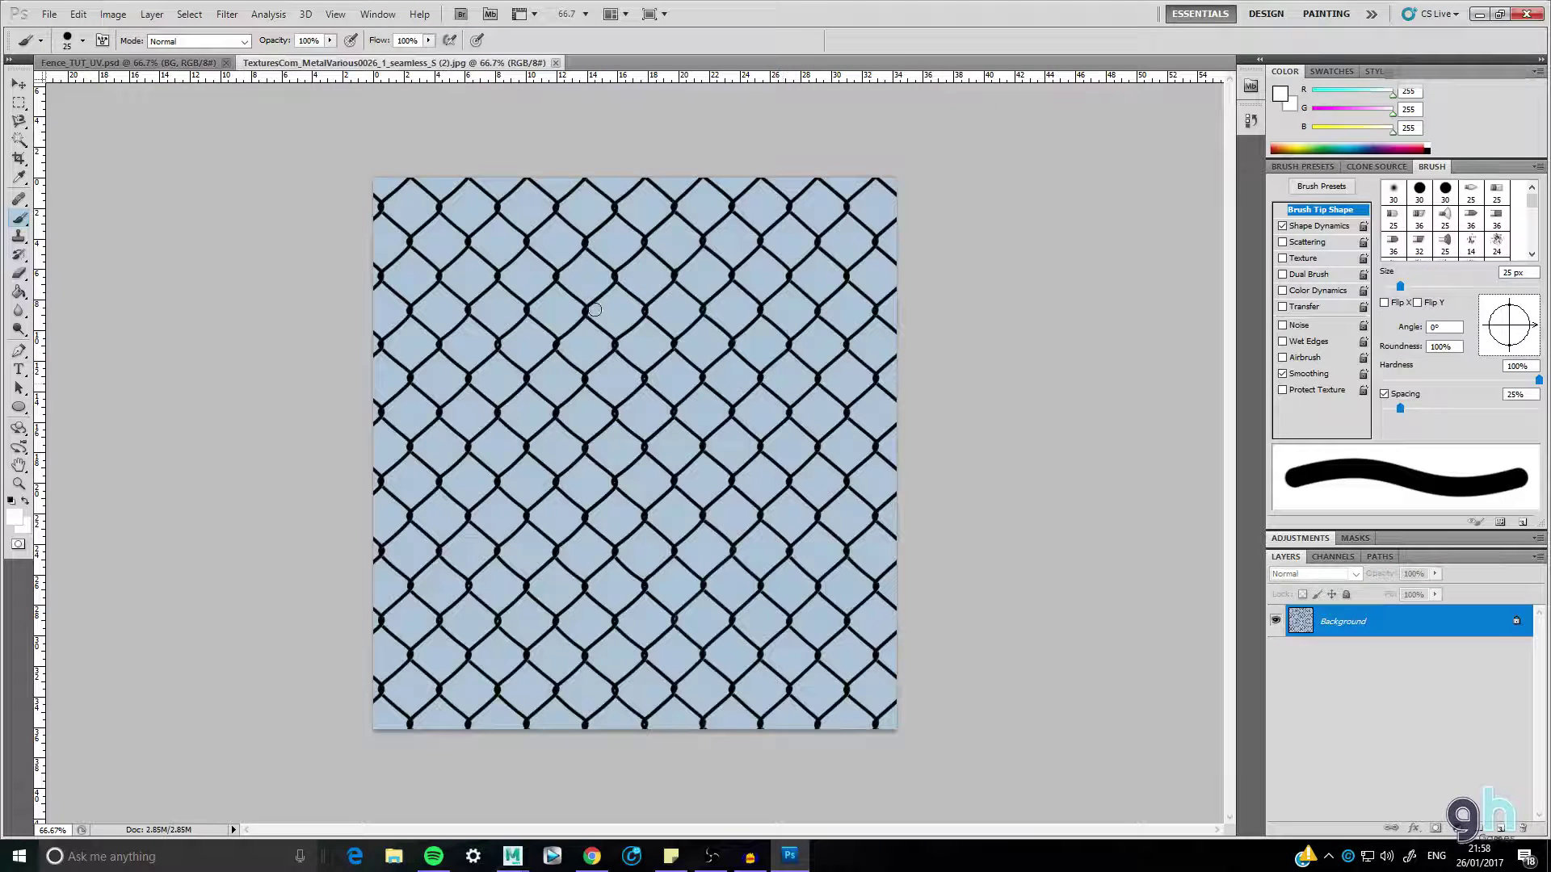
- Copy the entire chain-link image and paste it into Fence_TUT_UV.psd above the BG layer
click(19, 102)
key(ctrl+a)
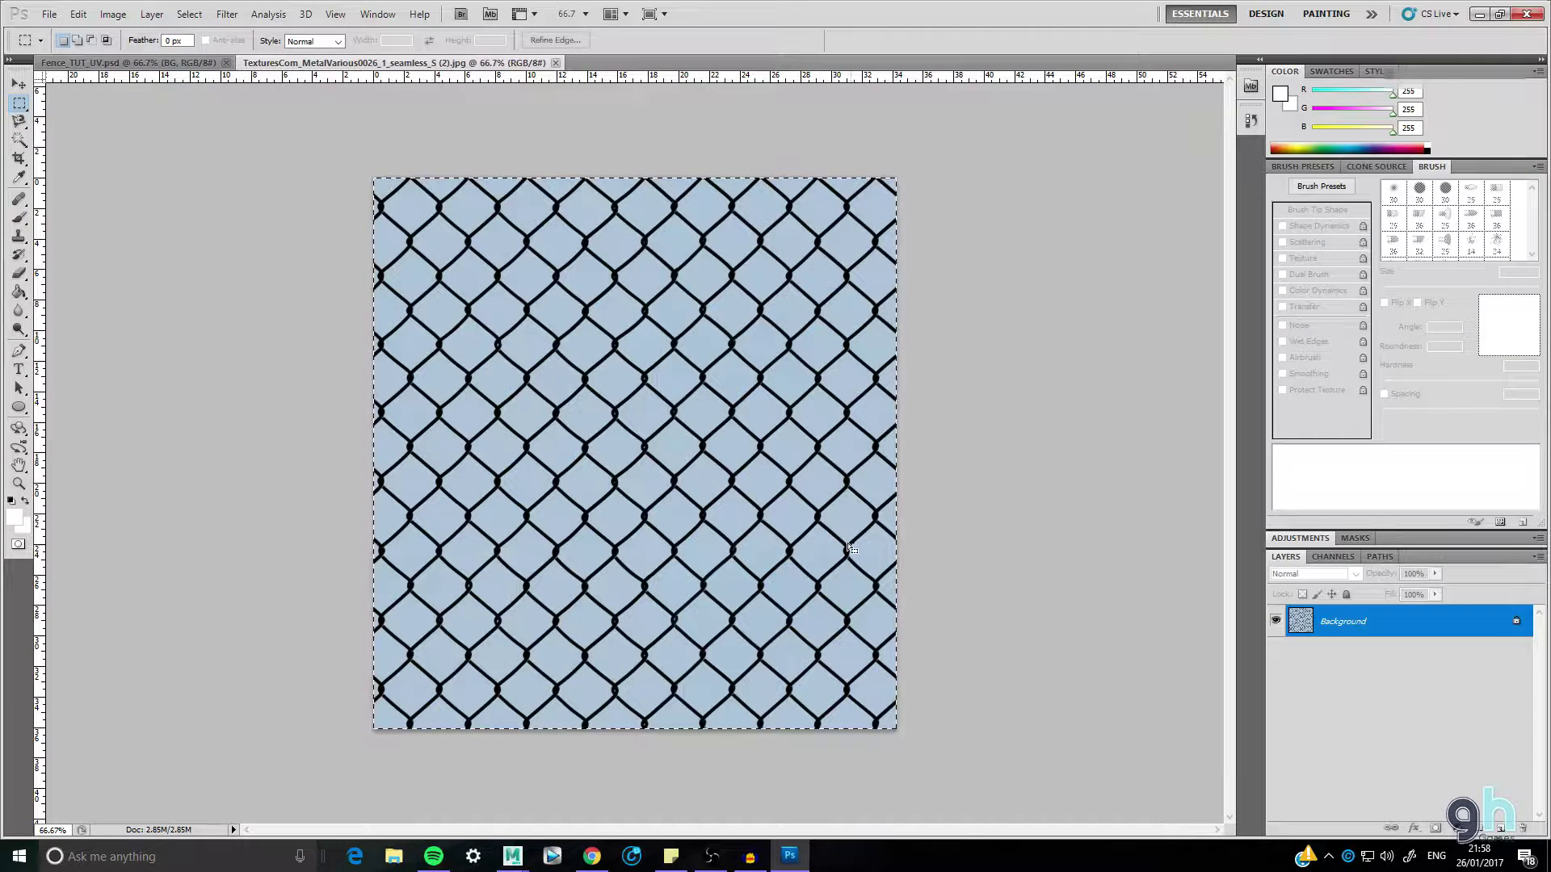
click(168, 63)
key(ctrl+v)
- Scale the pasted chain-link layer proportionally to about 40% and rename it as Wires
key(ctrl+t)
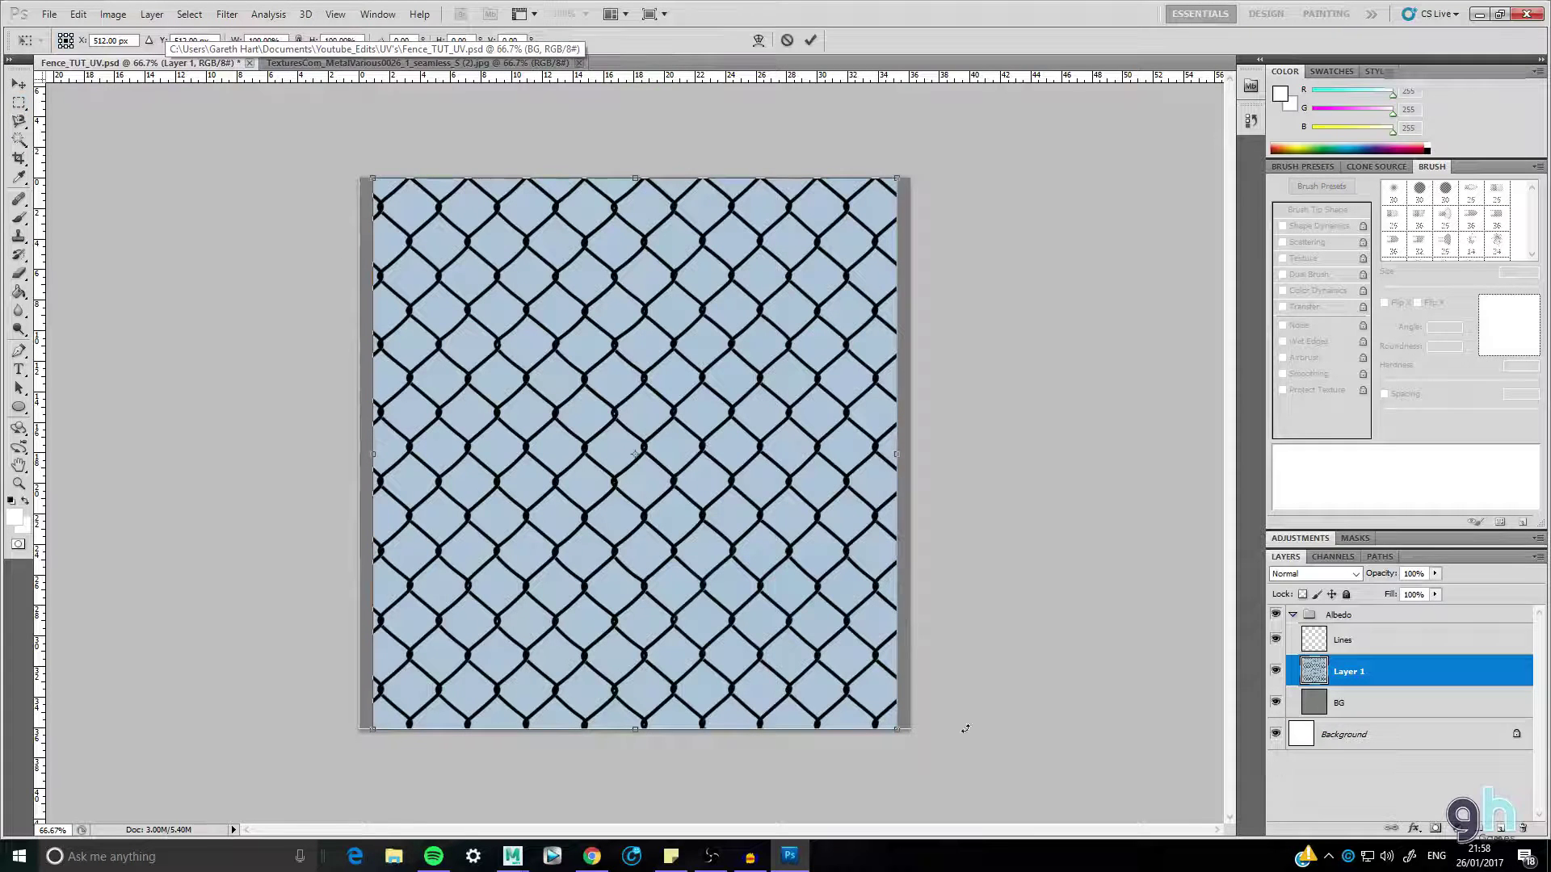
shift+drag(895, 727, 545, 365)
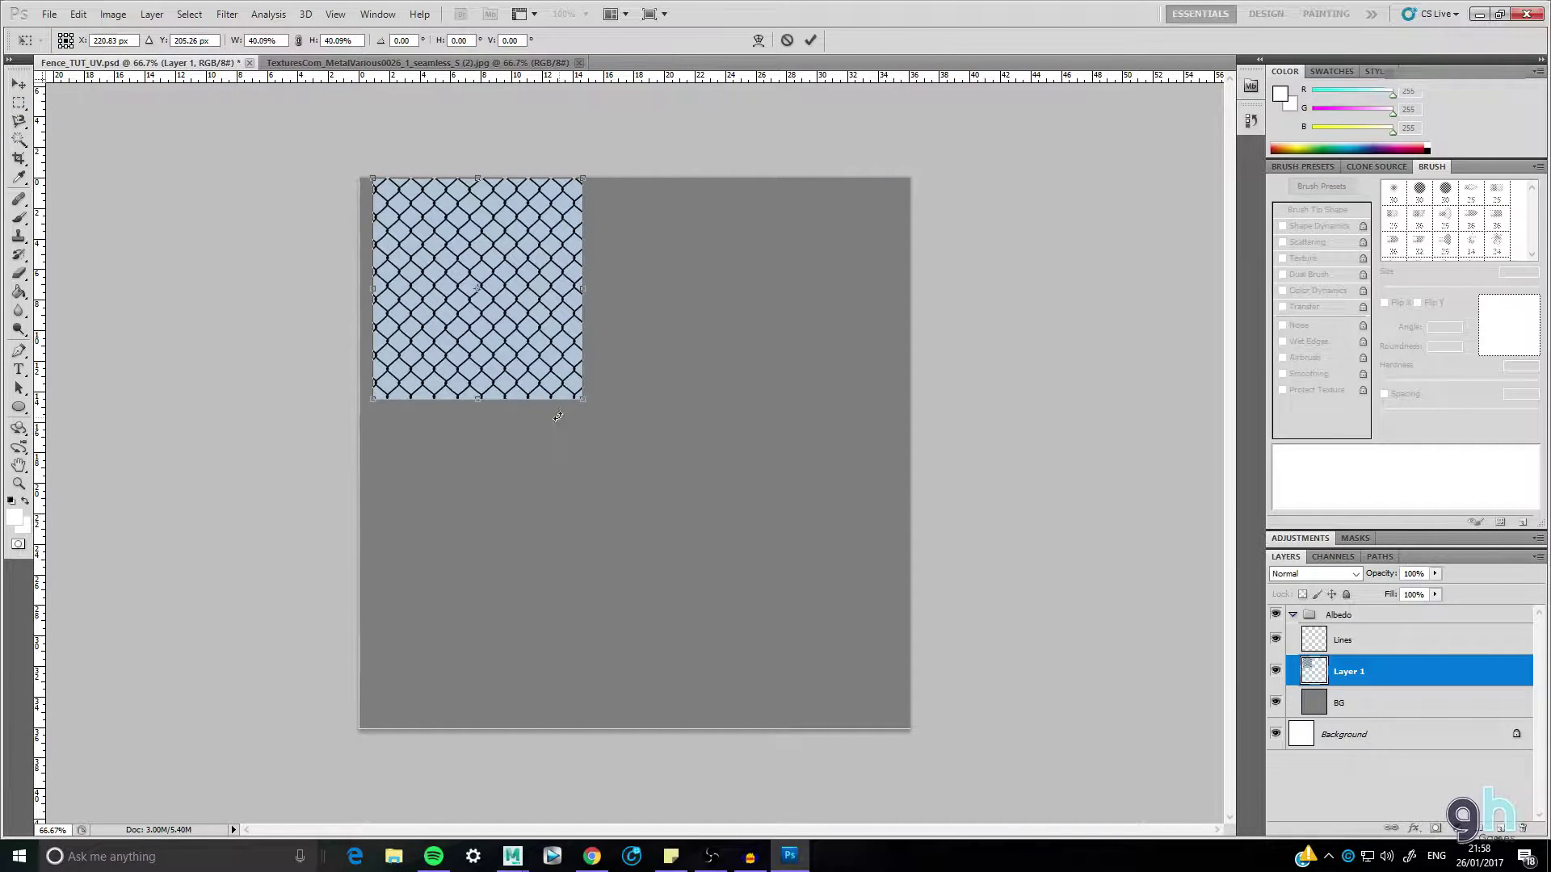
key(Return)
double_click(1347, 672)
text(Wires)
key(Return)
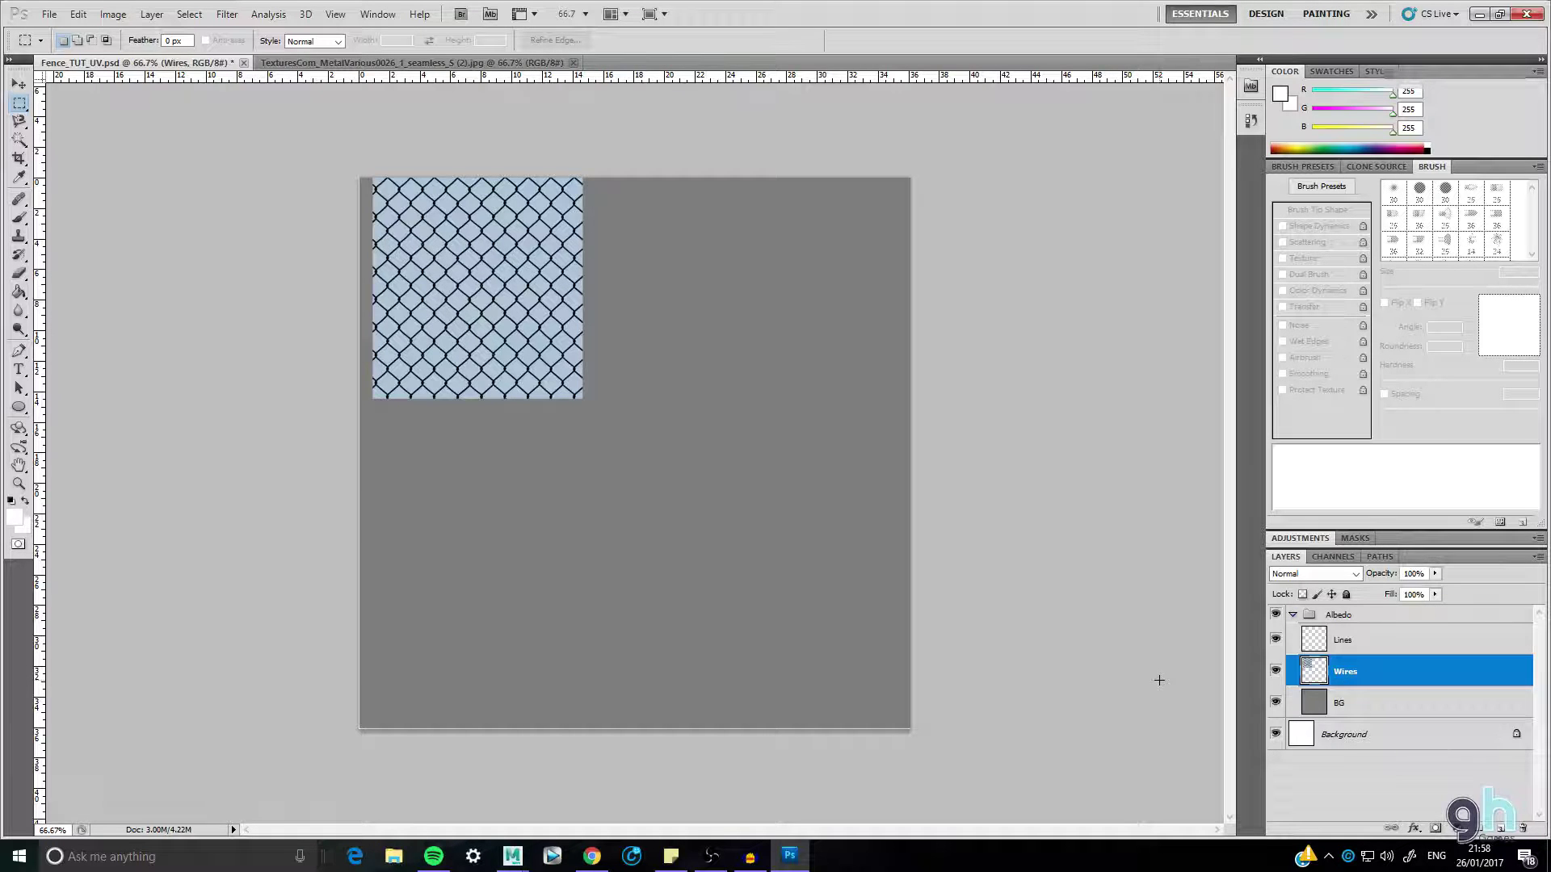
- Place the Wires layer above Lines, align its image to the canvas's upper-left corner and enlarge it to nearly half the canvas width
drag(1372, 639, 1378, 682)
click(1355, 649)
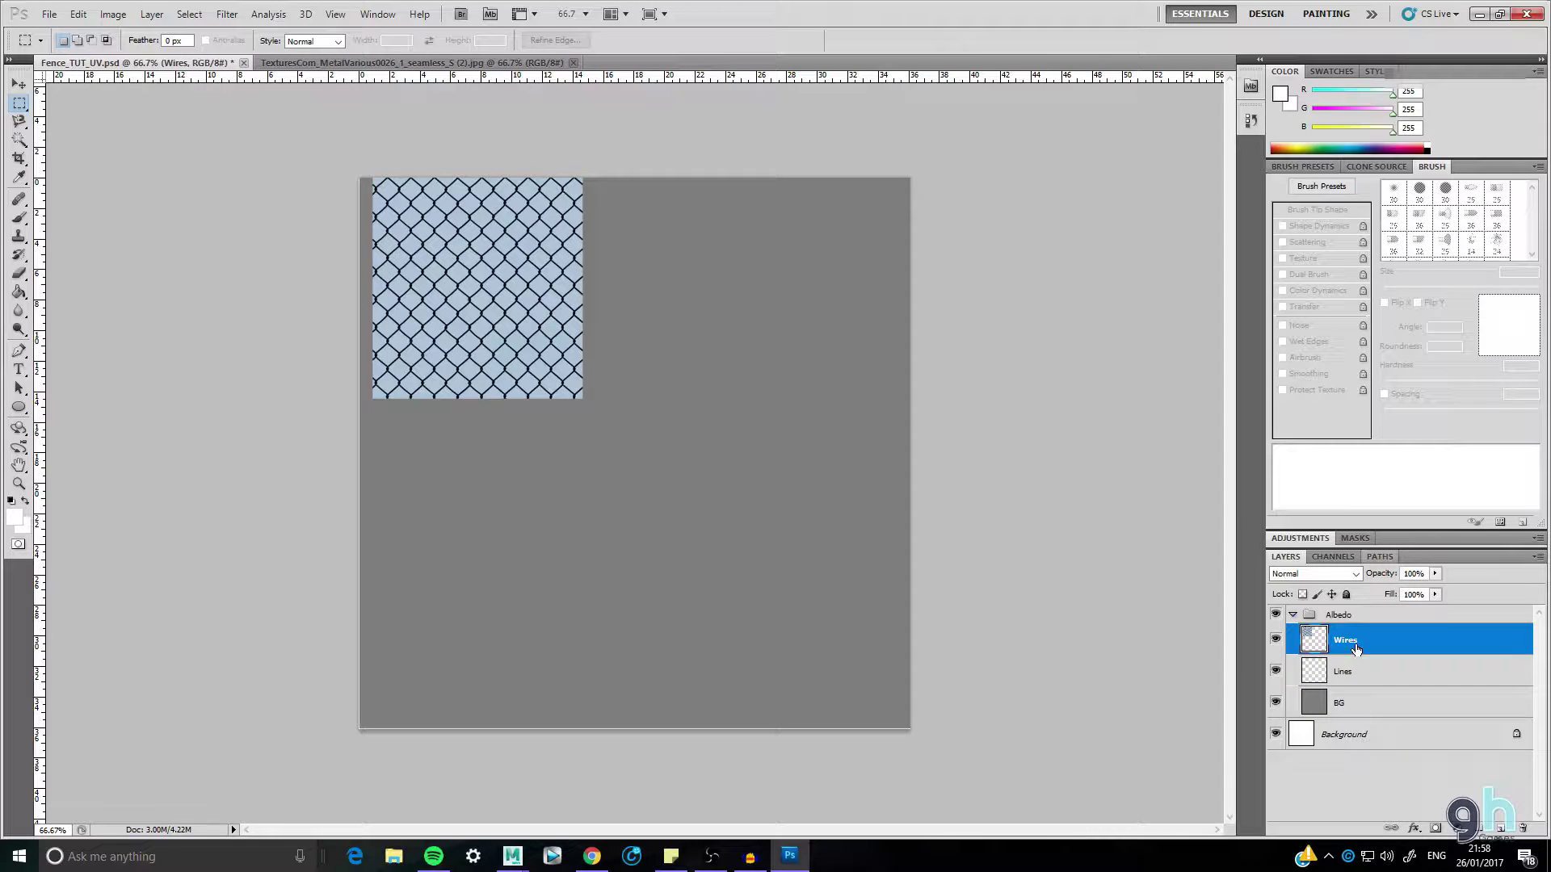
key(ctrl+t)
drag(507, 260, 495, 259)
shift+drag(569, 399, 615, 444)
key(Return)
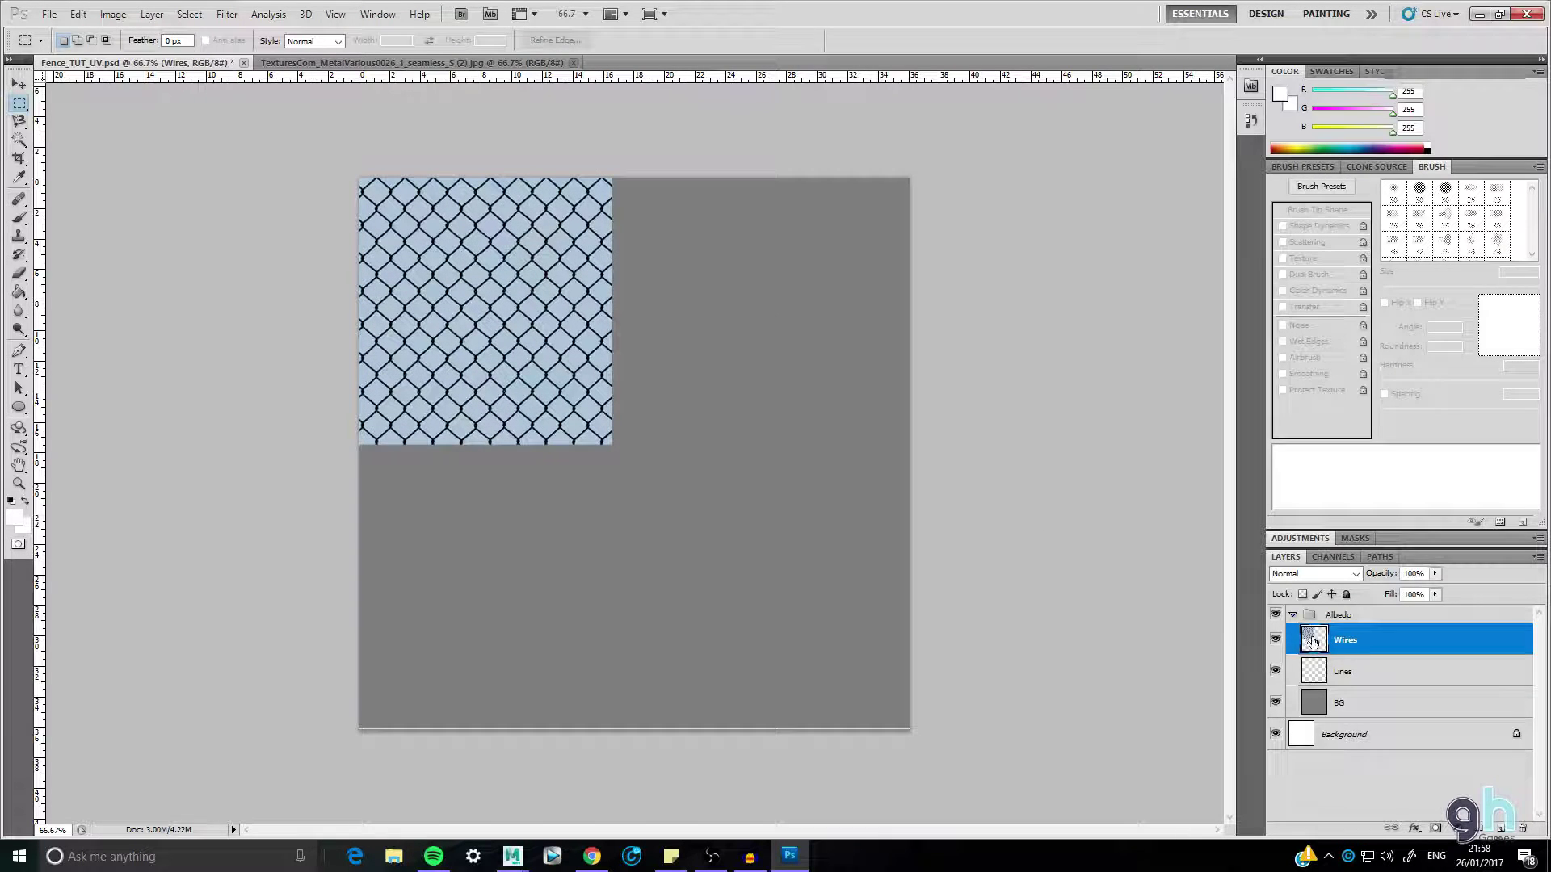
- Duplicate the Wires layer as Wires copy and place it flush against the right edge of the original tile
right_click(1372, 648)
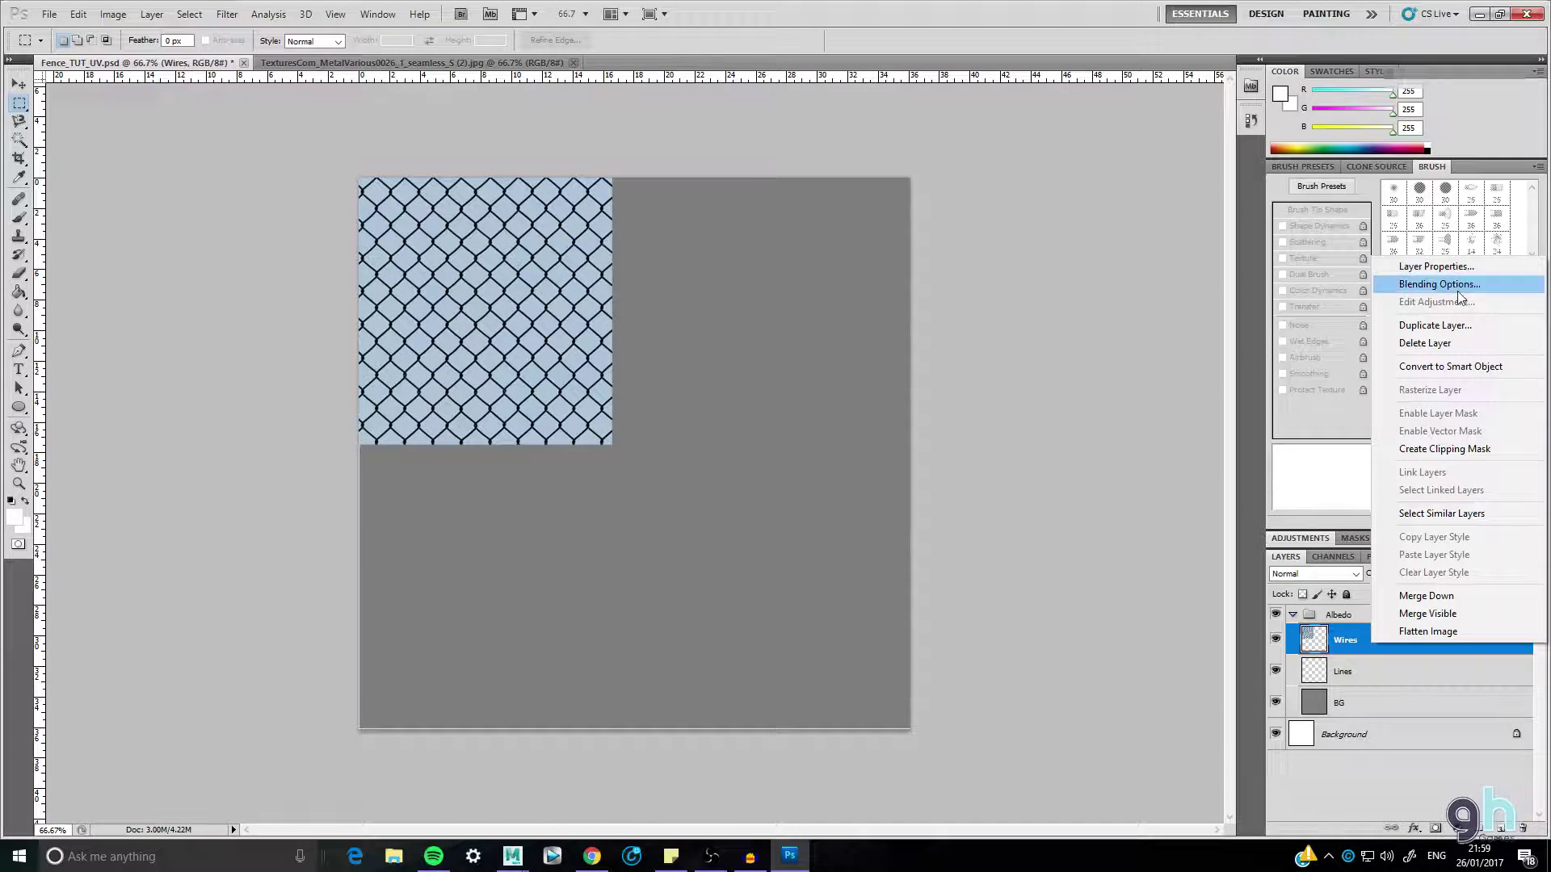
click(1464, 339)
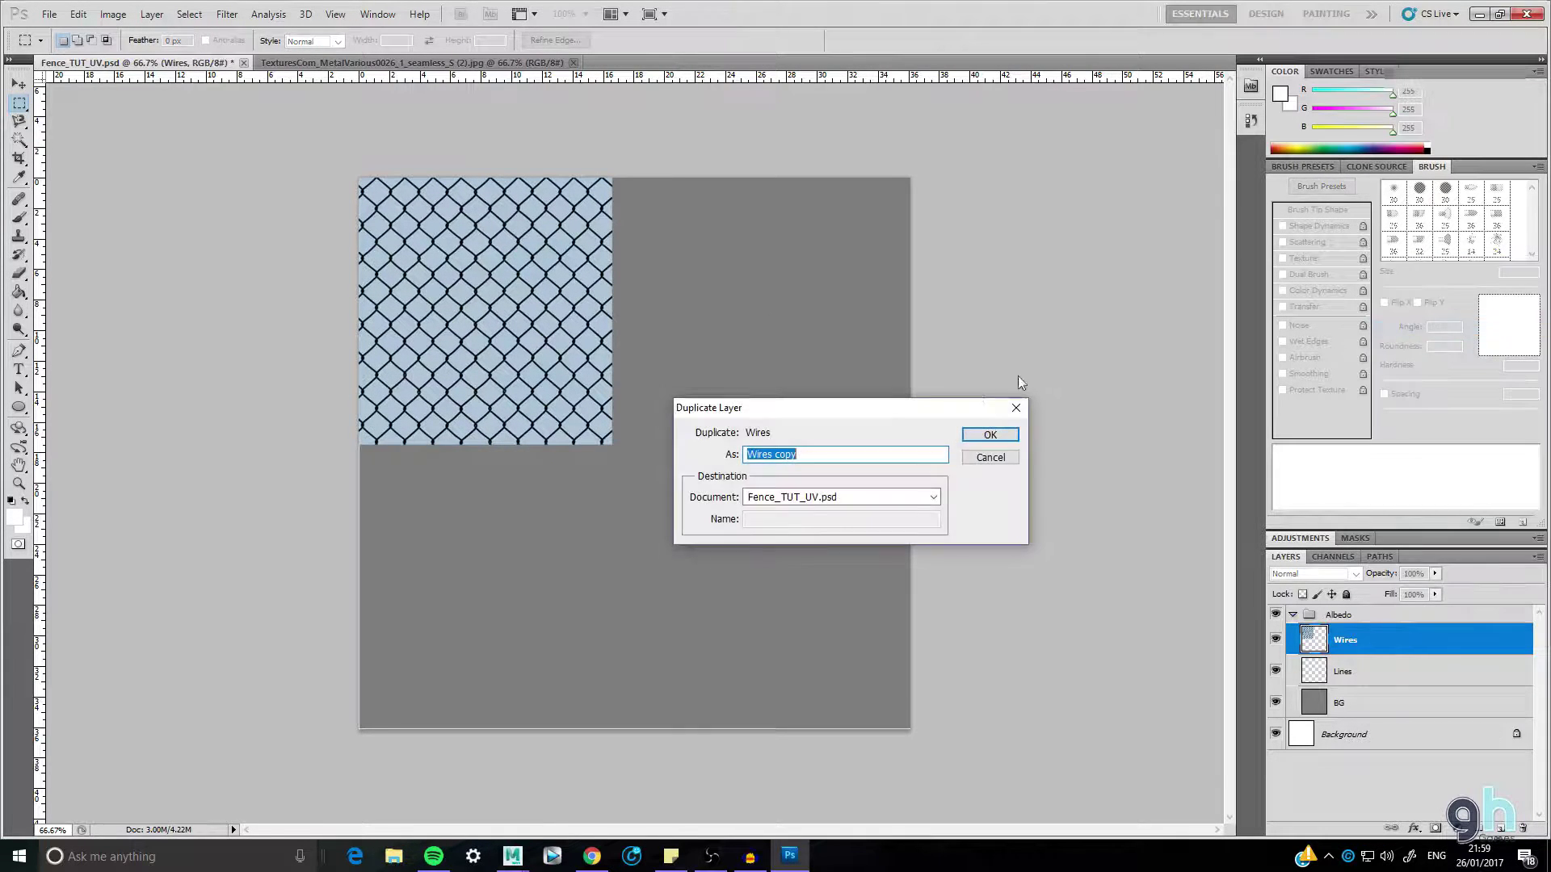
click(986, 433)
key(ctrl+t)
shift+drag(407, 282, 658, 306)
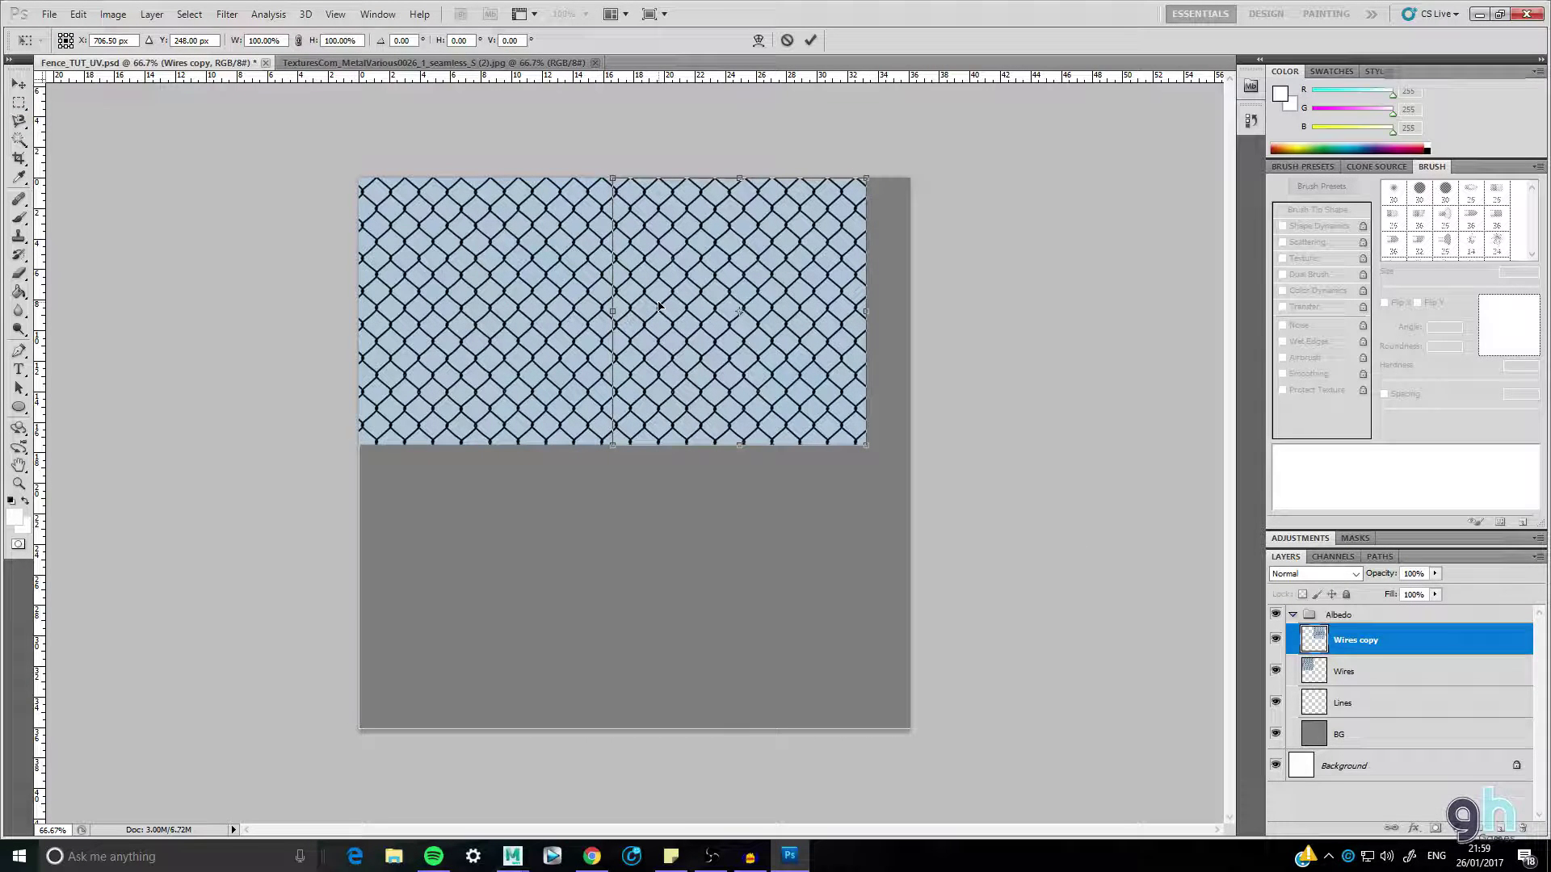
key(Return)
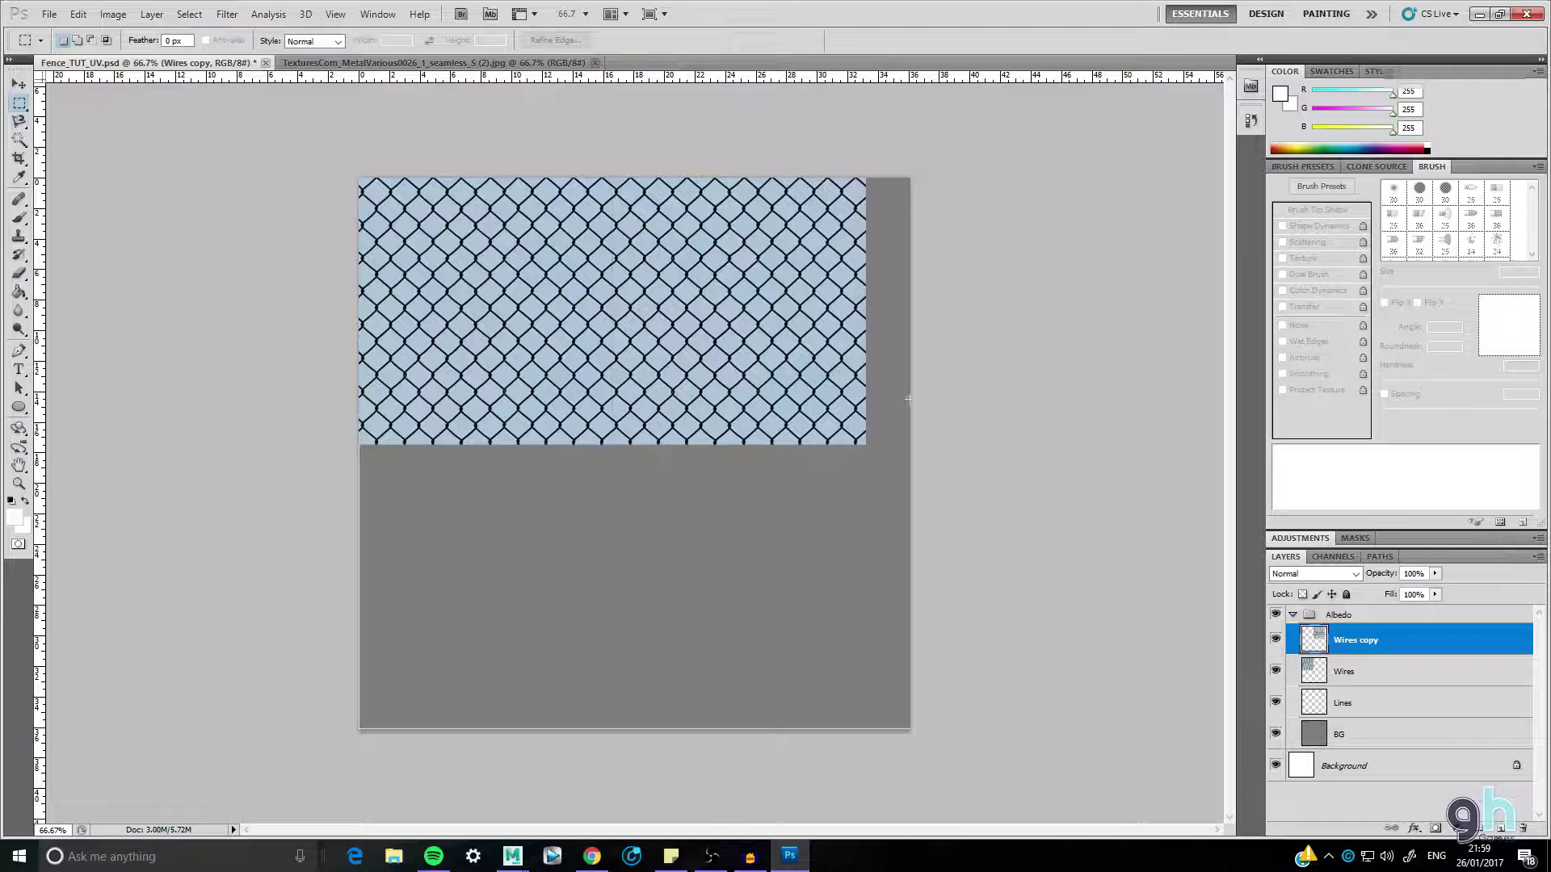
- Duplicate the Wires and Wires copy layers together and place the duplicates directly beneath the upper row of tiles
shift+click(1381, 670)
right_click(1383, 670)
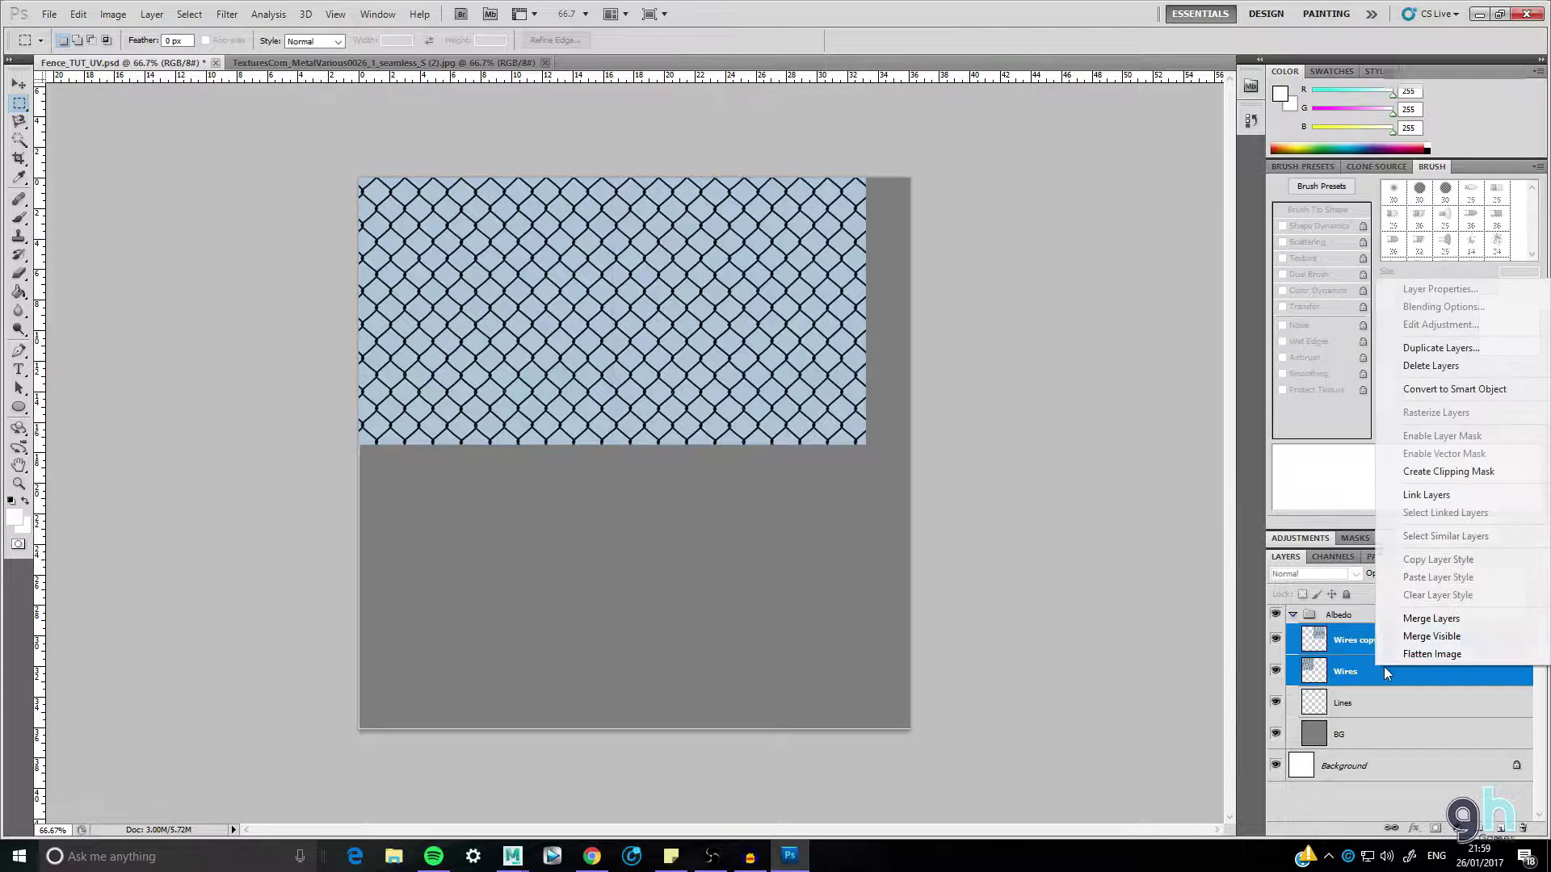
click(1416, 348)
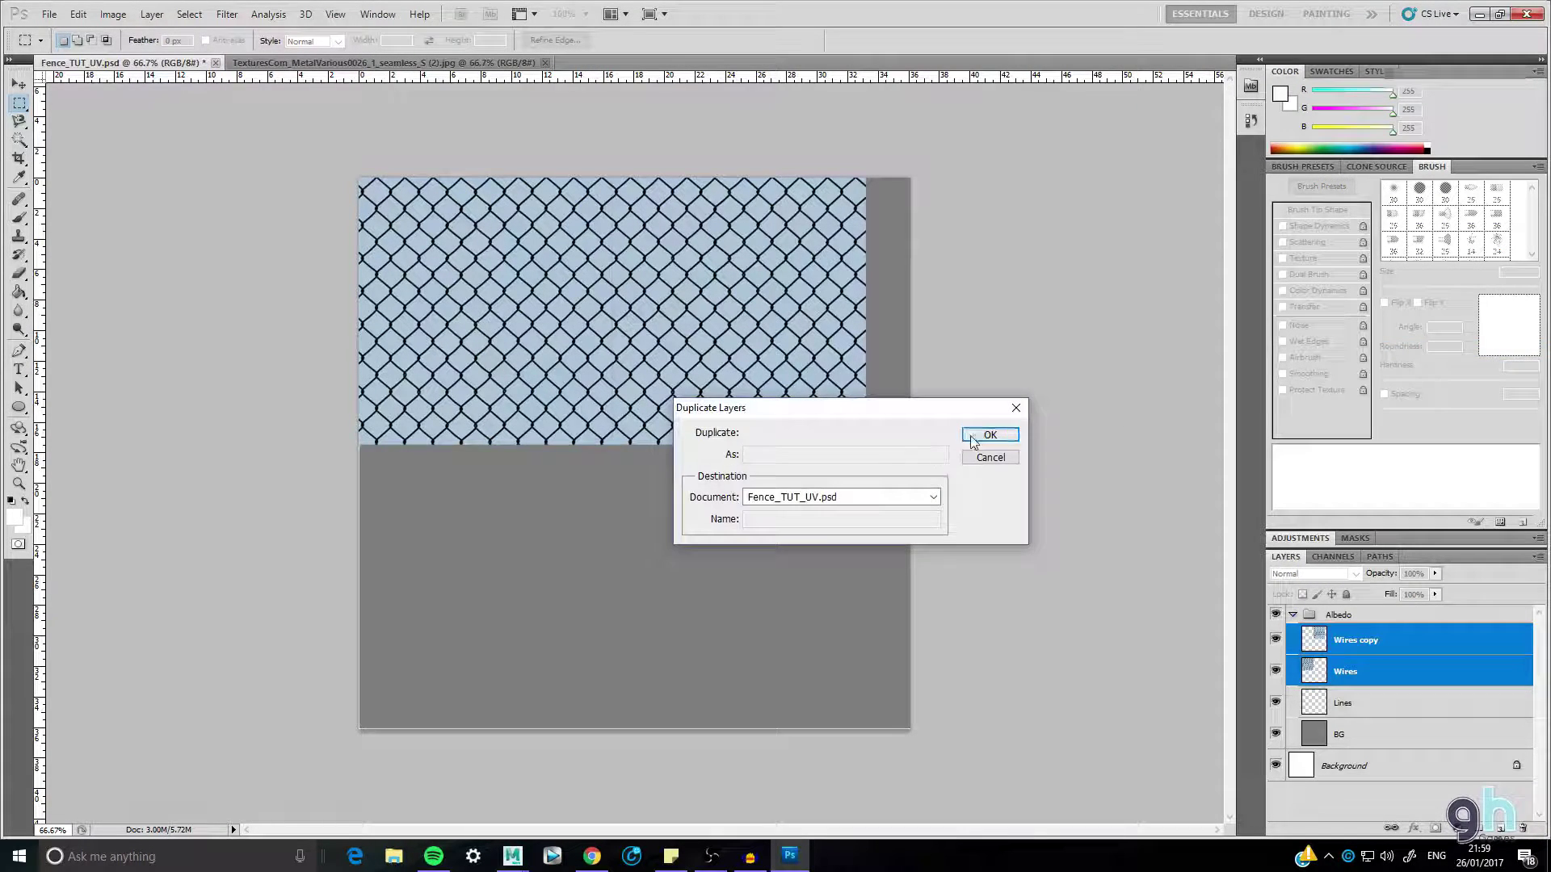
click(992, 439)
key(ctrl+t)
drag(717, 410, 745, 563)
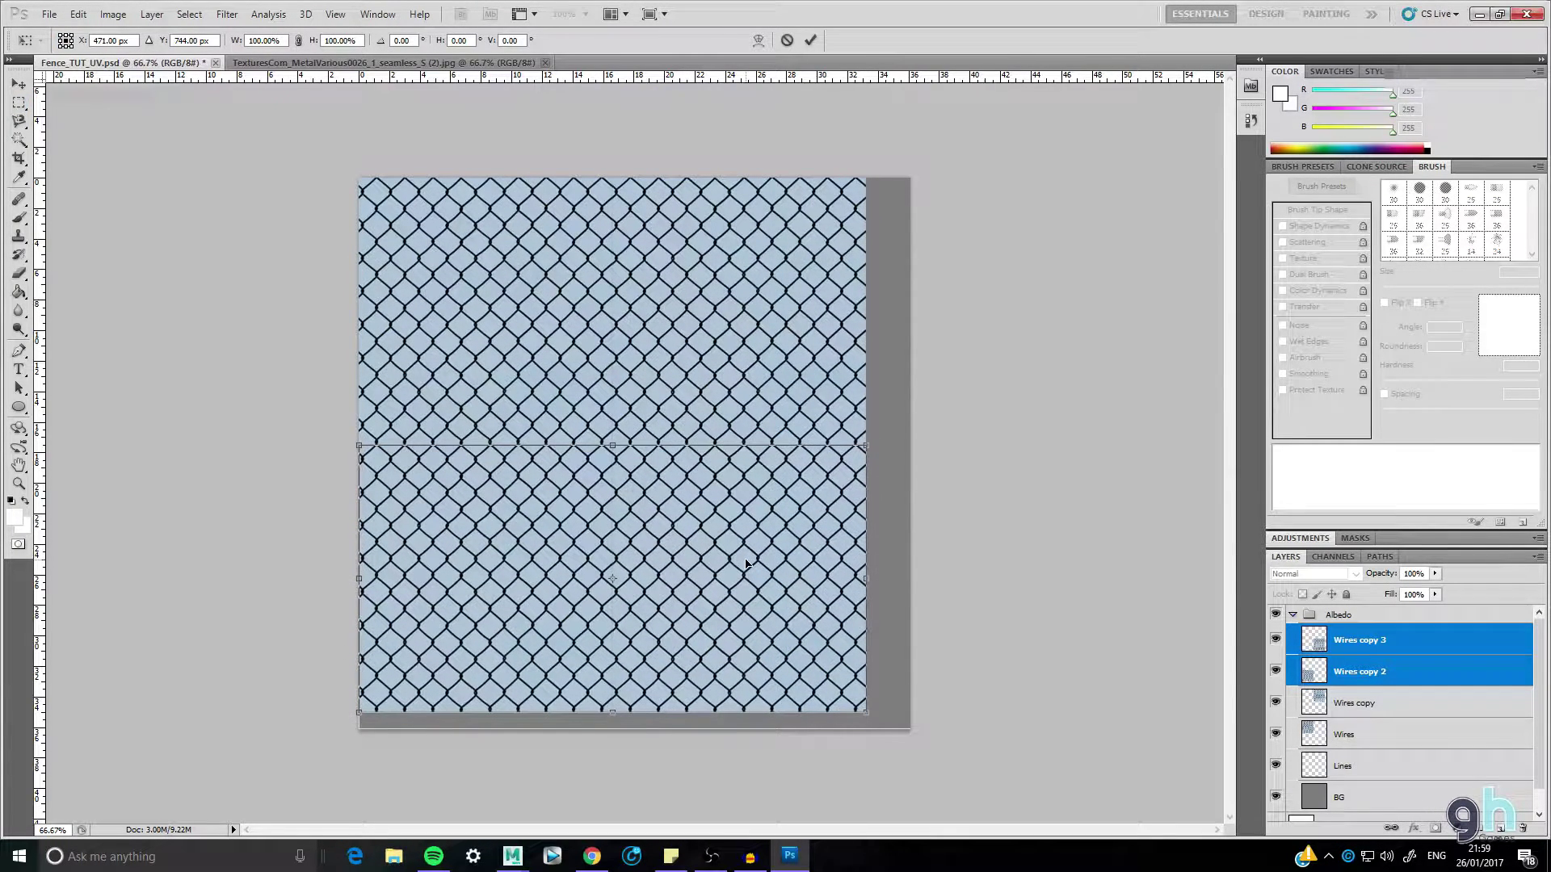
key(Return)
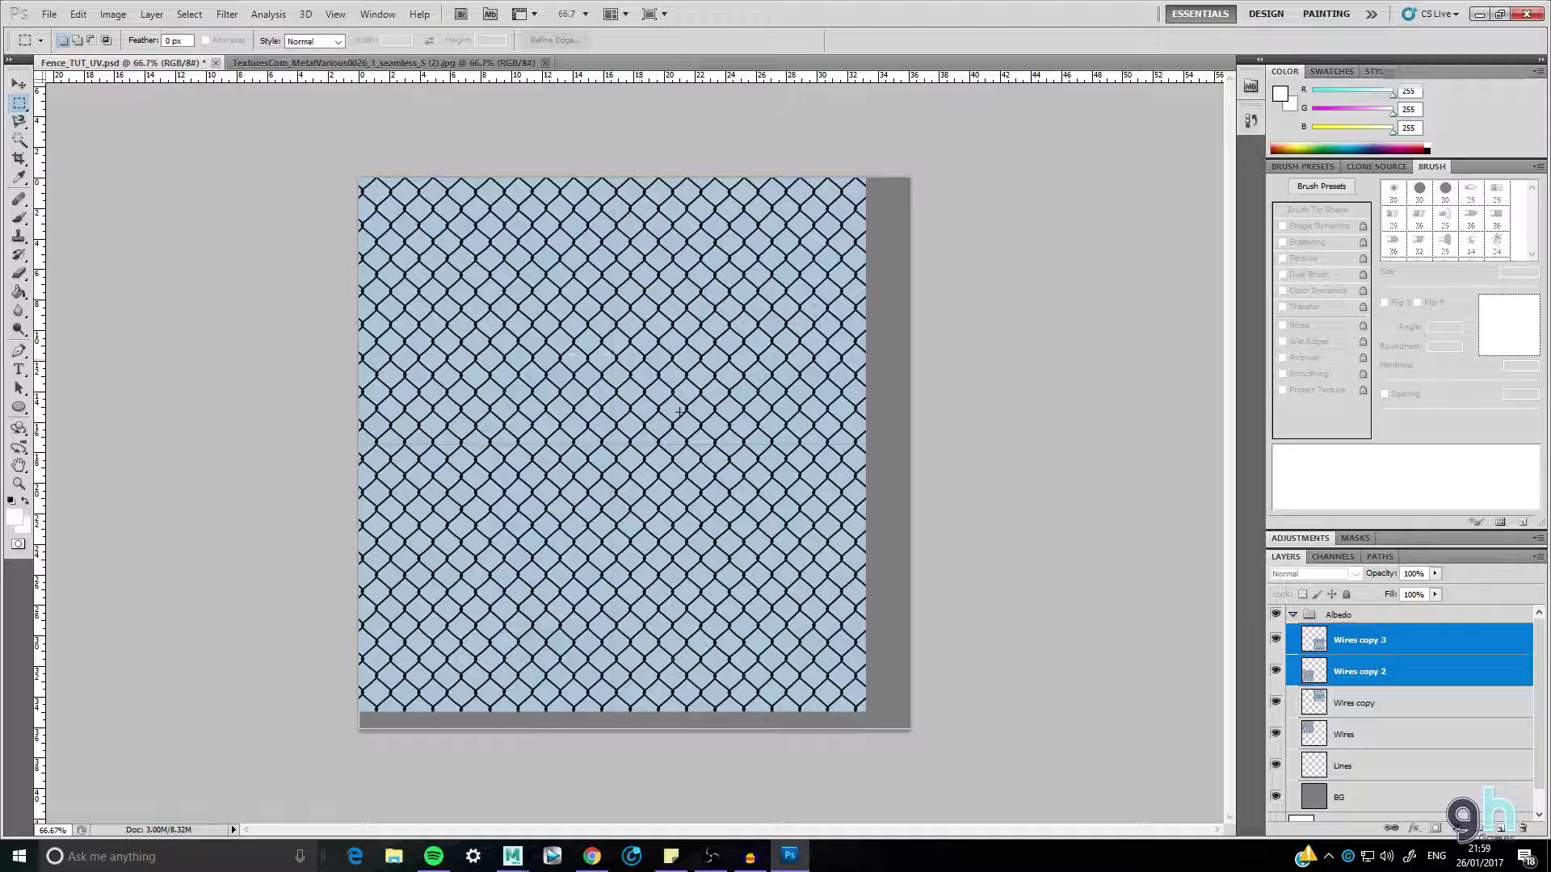
- Merge the four chain-link tile layers into one layer and rename it as Wires
ctrl+click(1388, 702)
ctrl+click(1395, 731)
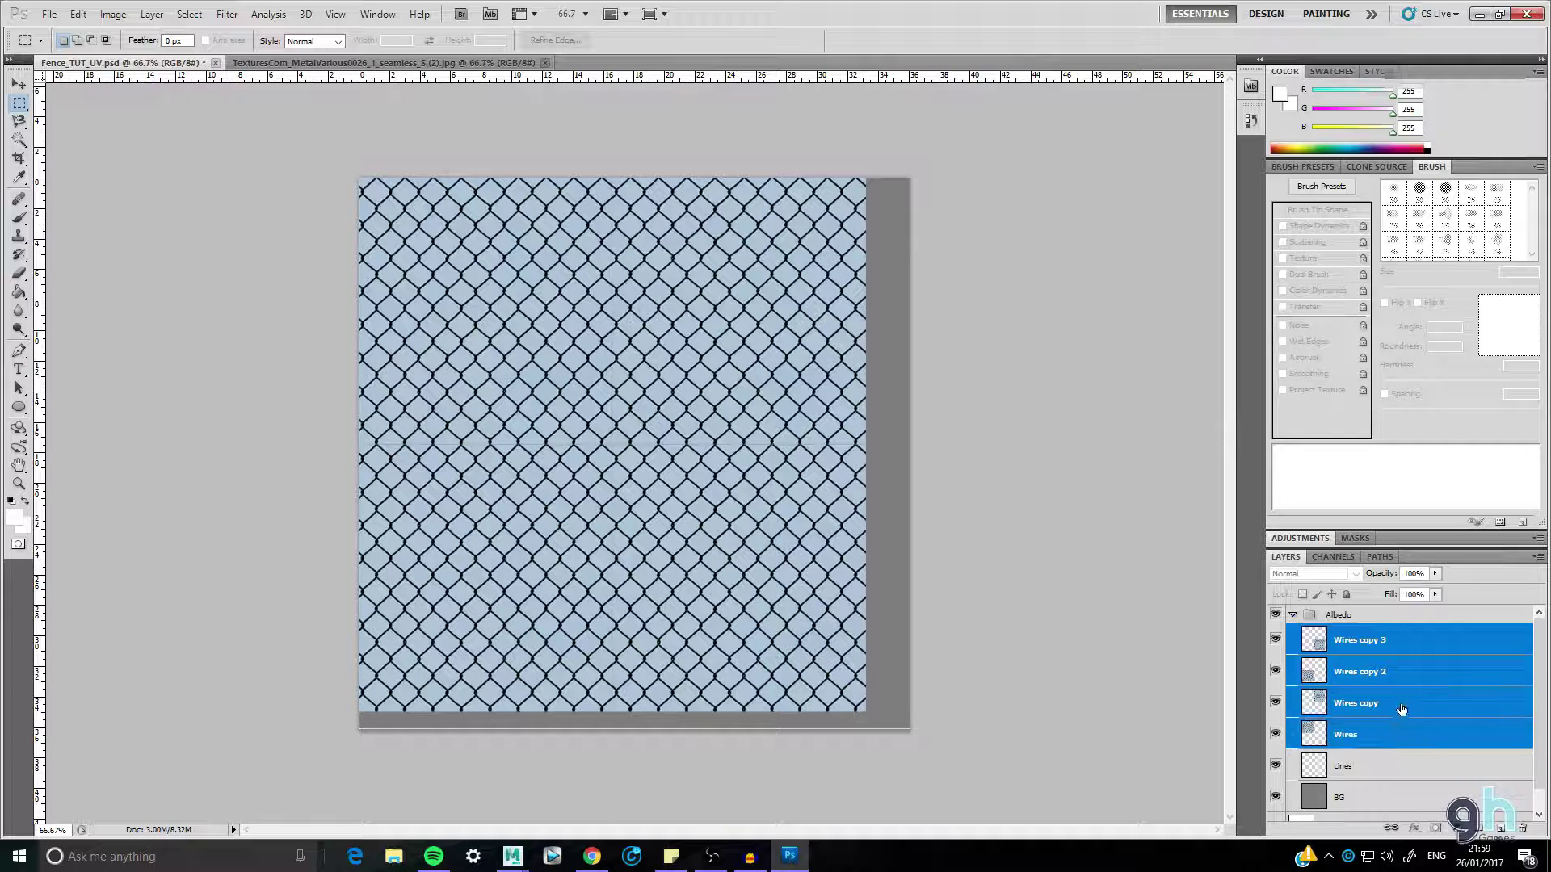
right_click(1402, 704)
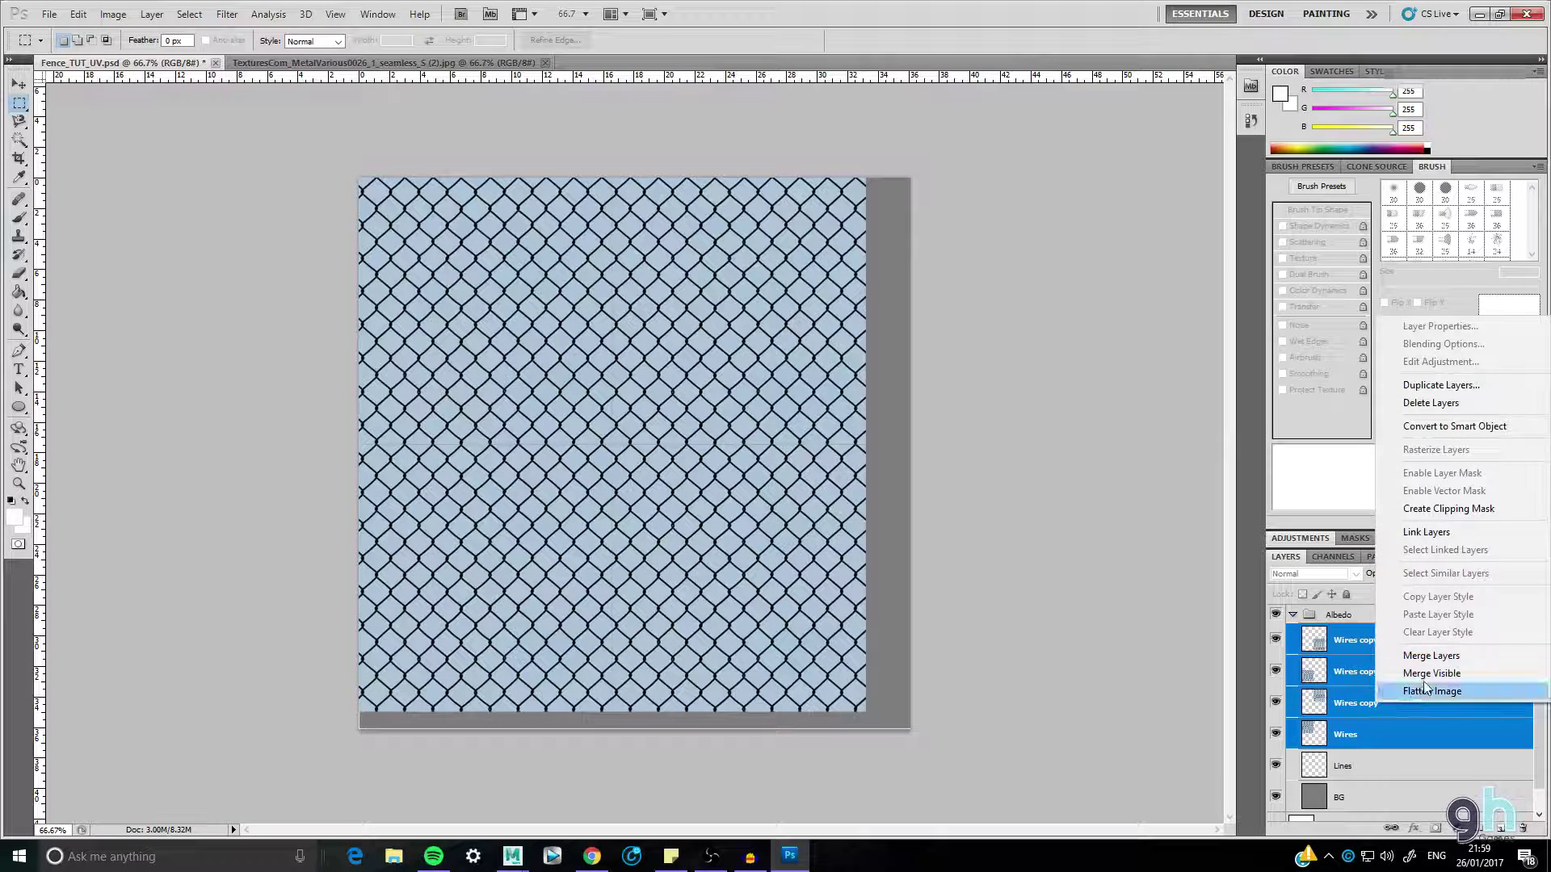
click(1430, 658)
double_click(1360, 640)
text(Wires)
key(Return)
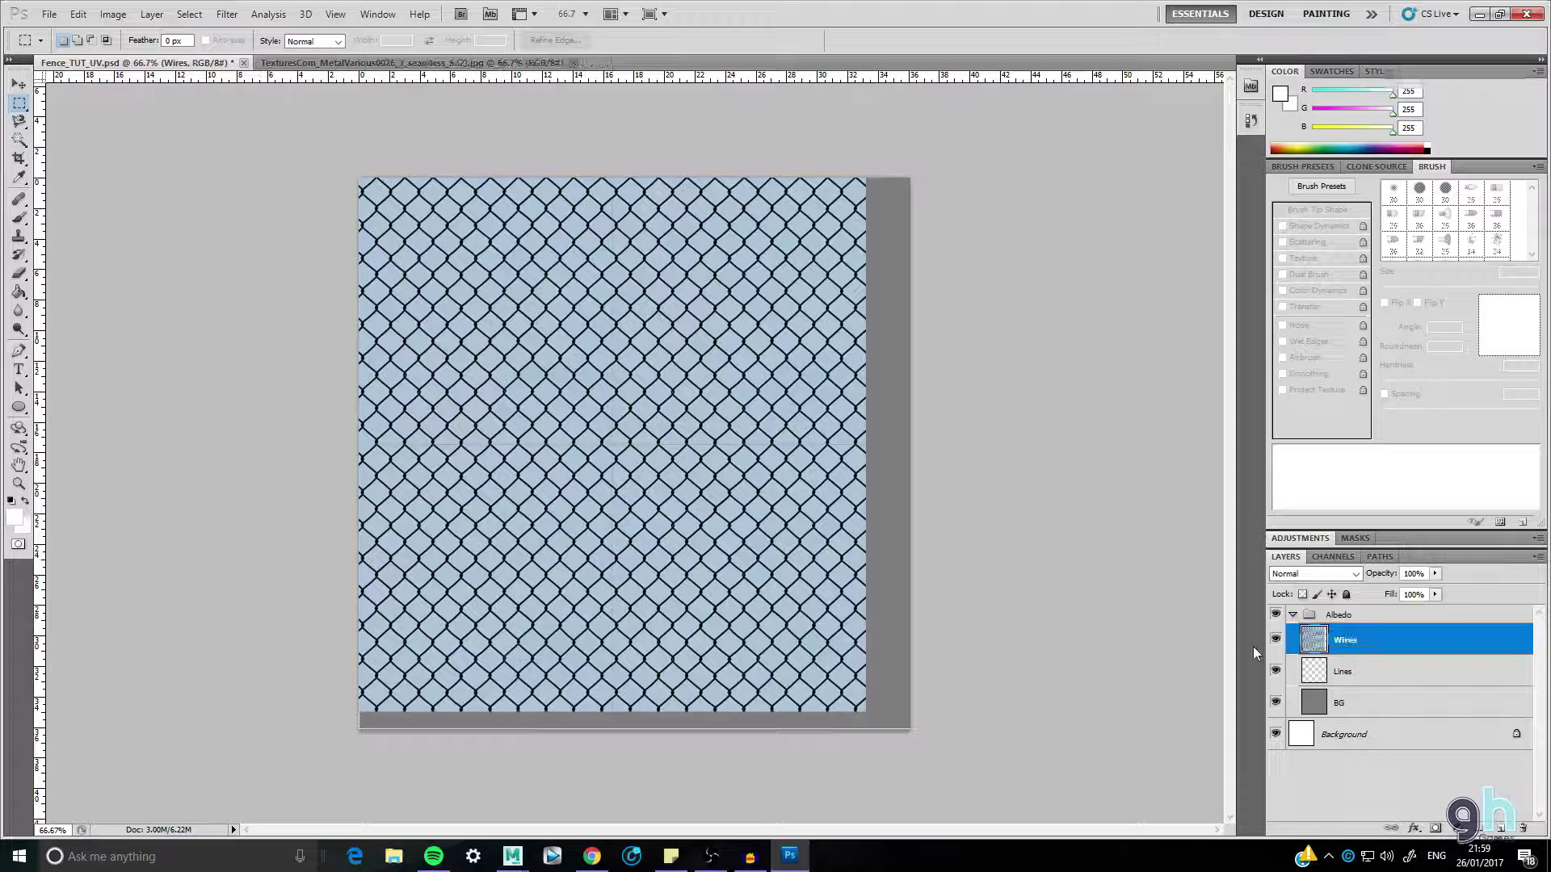
- Stretch the Wires layer to fill the canvas, at about 108.70% width and 103.23% height
key(ctrl+t)
drag(864, 448, 910, 450)
drag(636, 713, 642, 732)
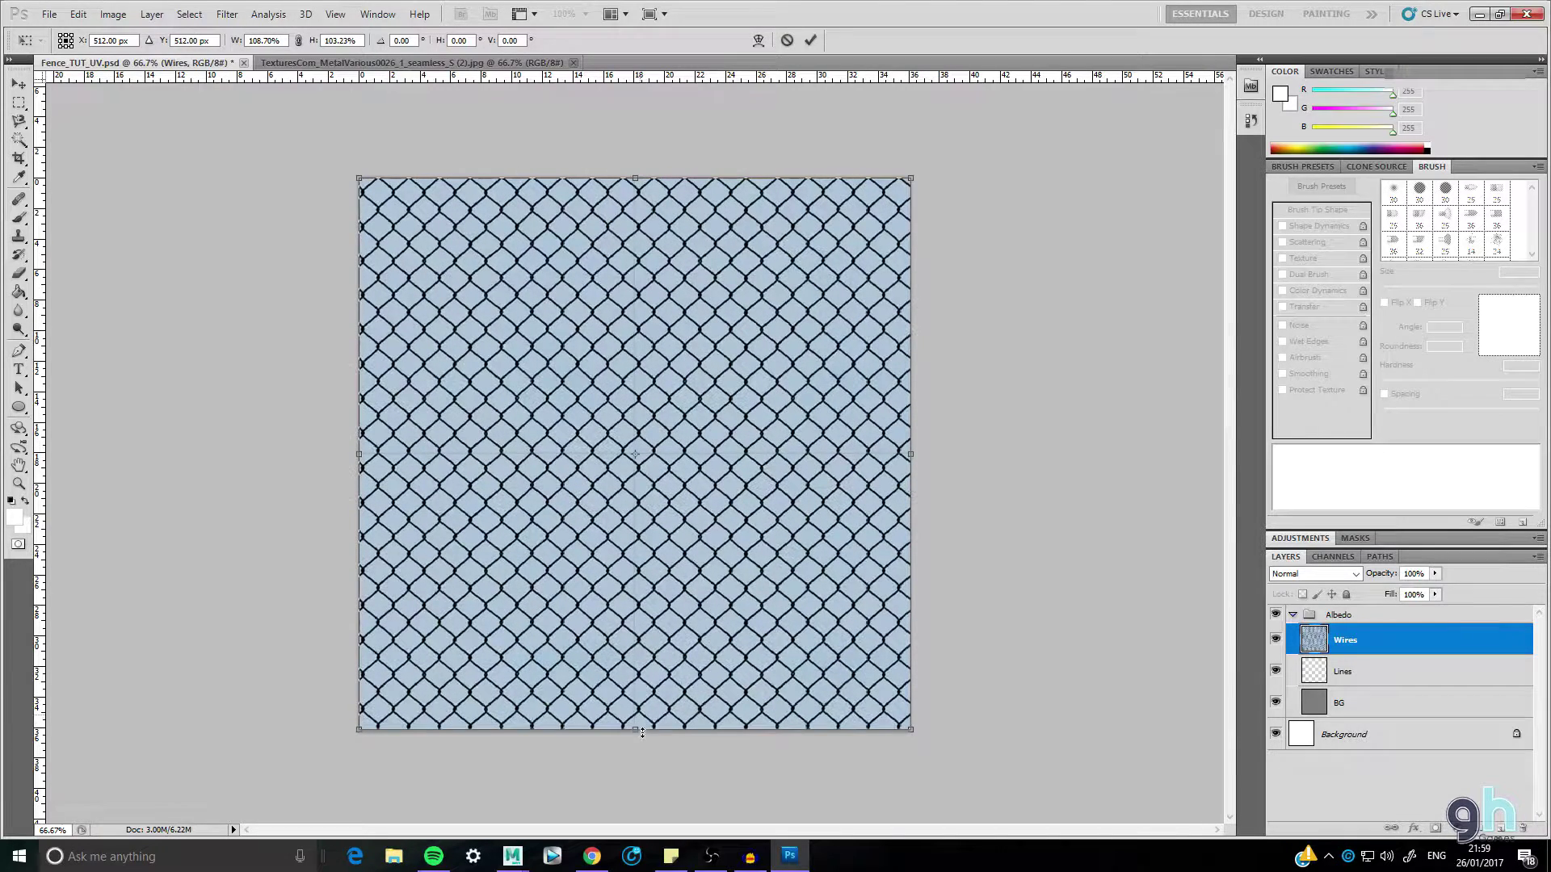
key(Return)
key(m)
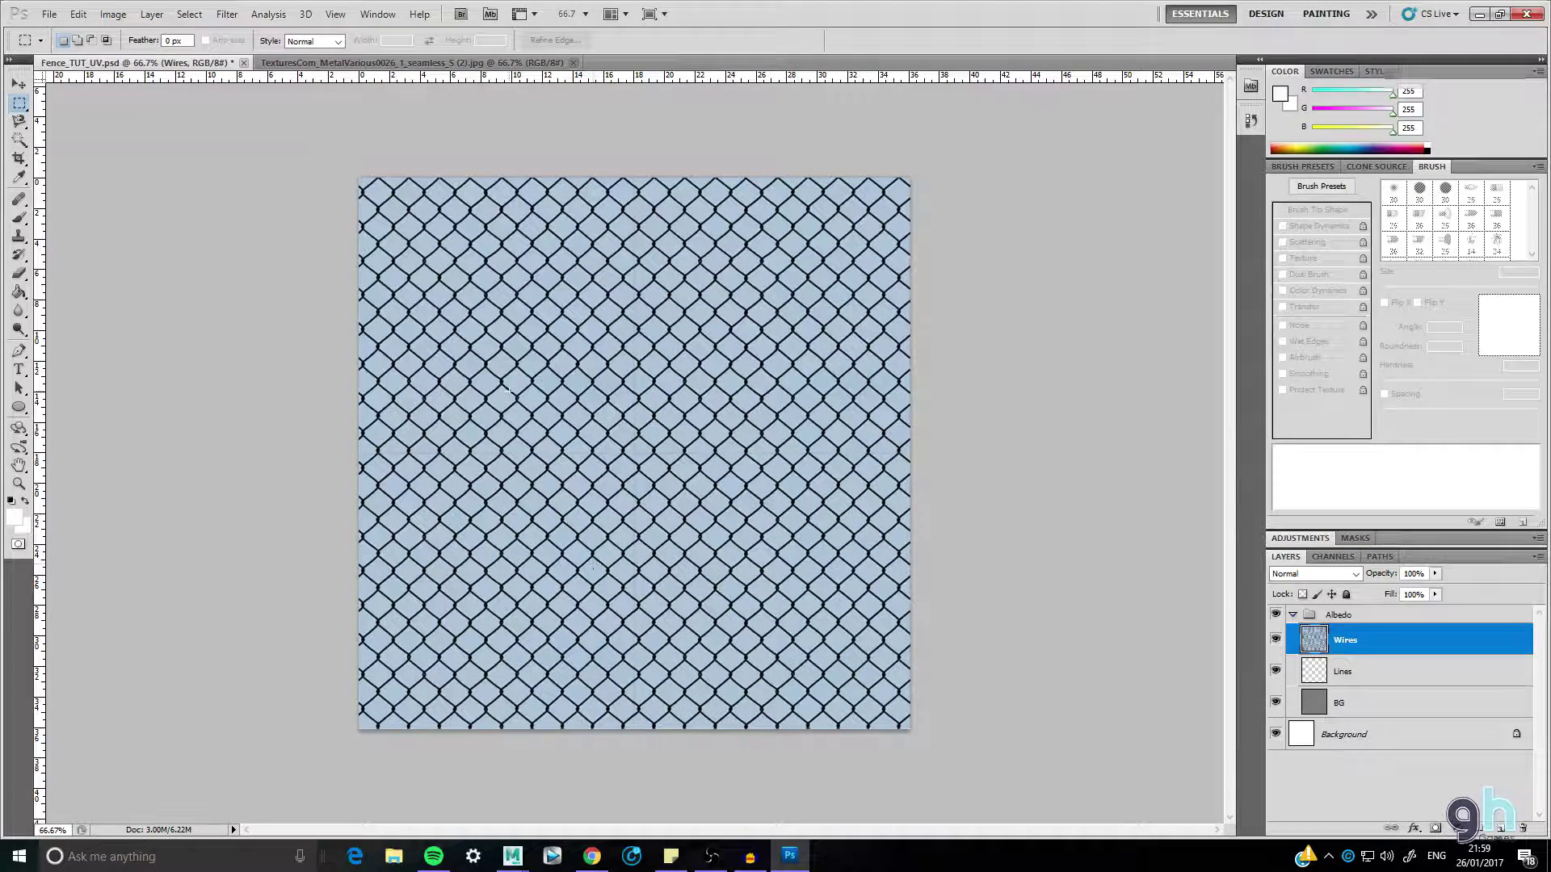
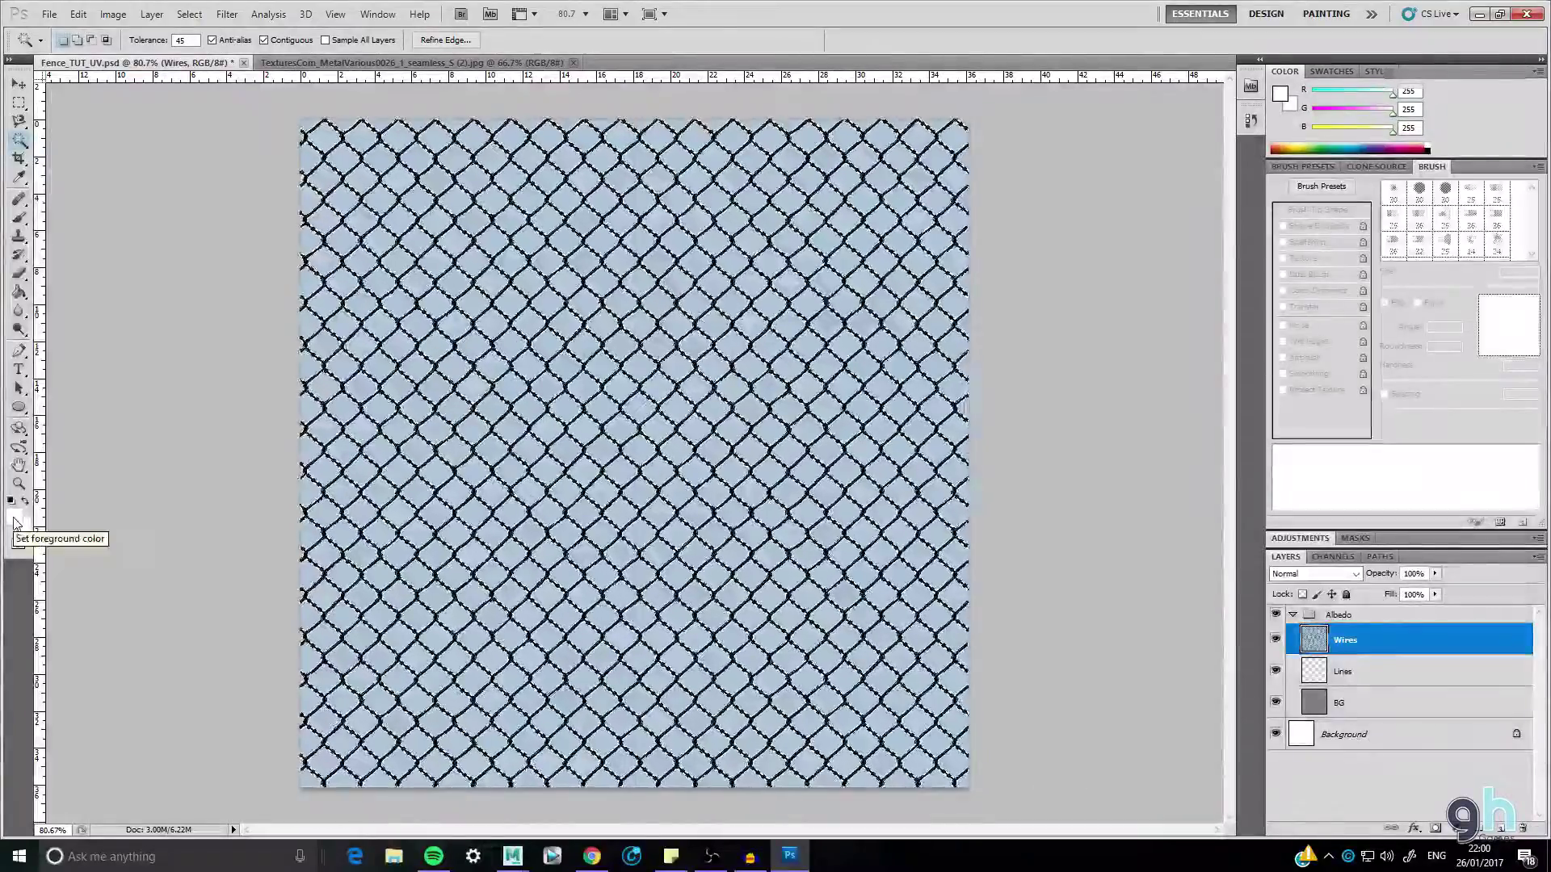
- Add a new layer named Alpha above the Wires layer in the Albedo group
click(1502, 832)
double_click(1348, 640)
text(Al)
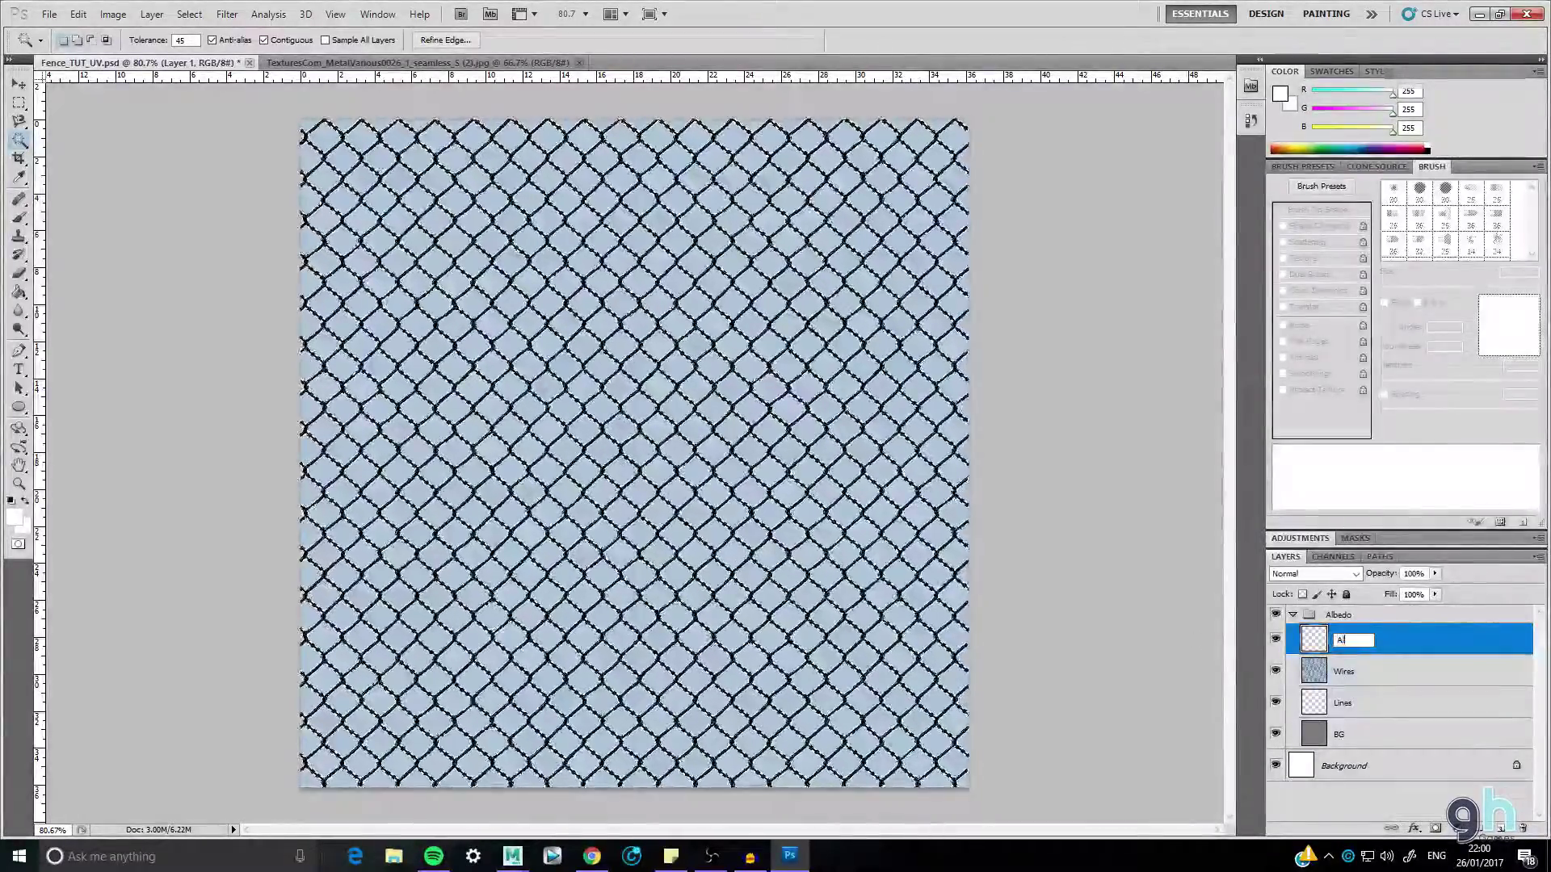
text(pha)
key(Return)
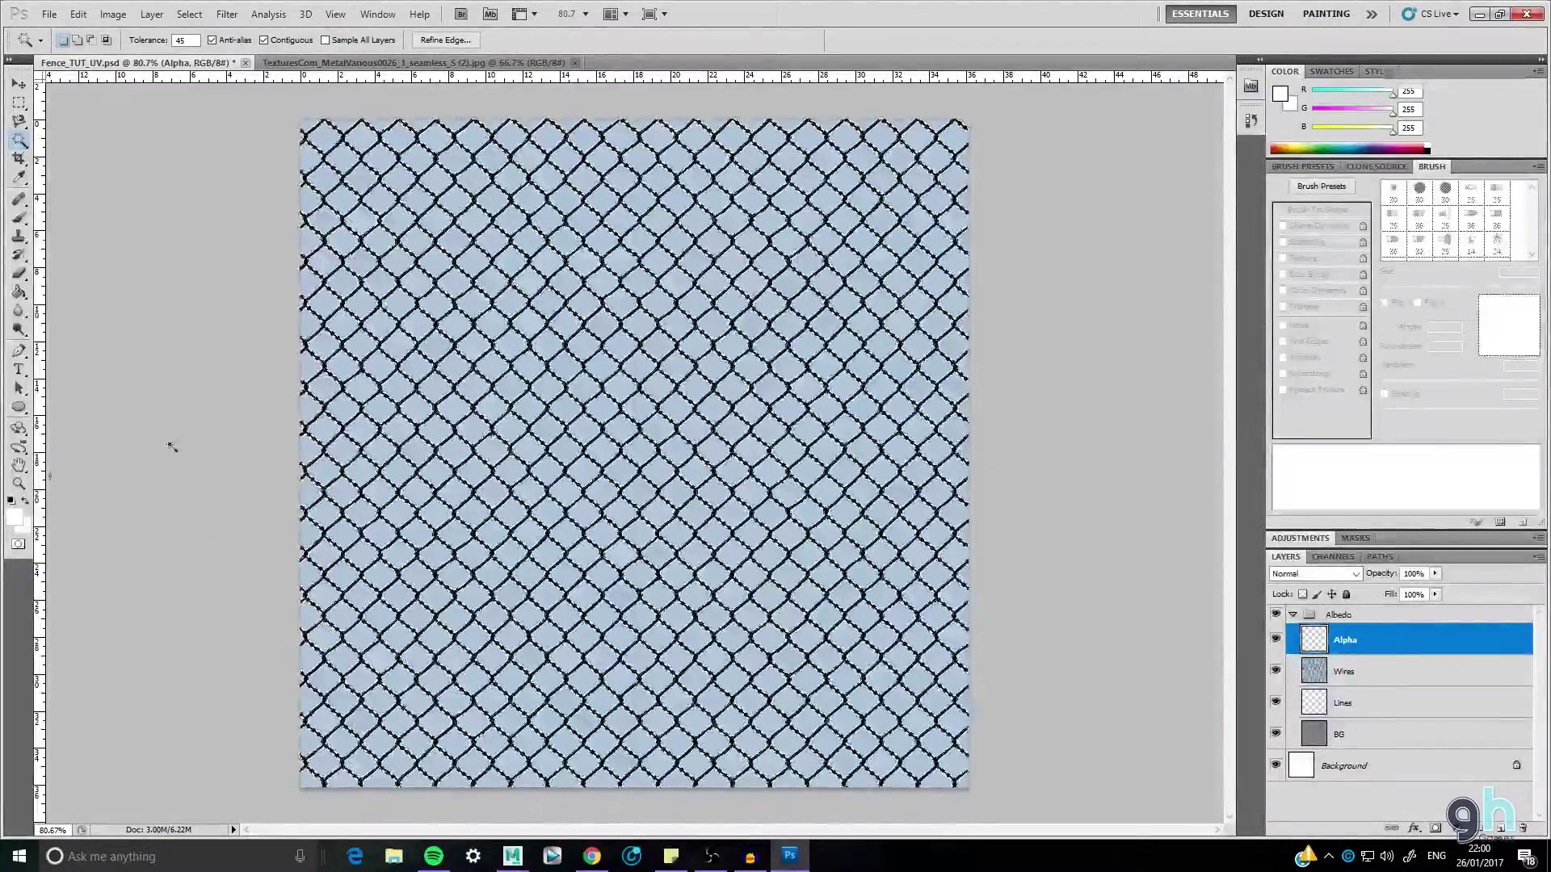
- Paint the selected wires white across the whole Alpha layer, using the Brush enlarged to 150 px
key(b)
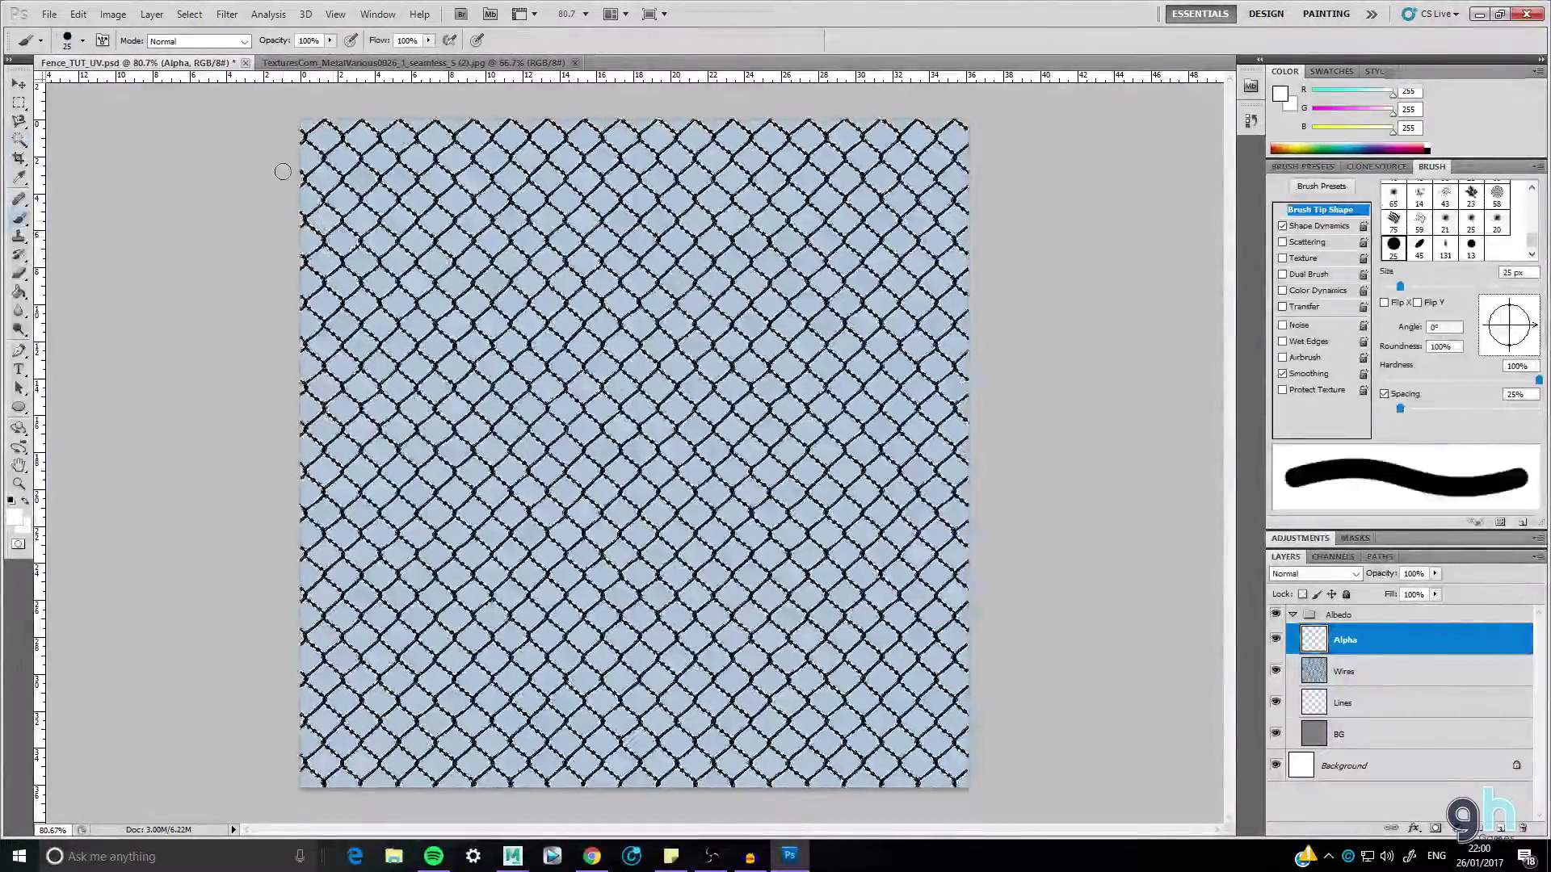
key(bracketright)
key(bracketright)
key(bracketright)
key(bracketright)
key(bracketright)
key(bracketright)
key(bracketright)
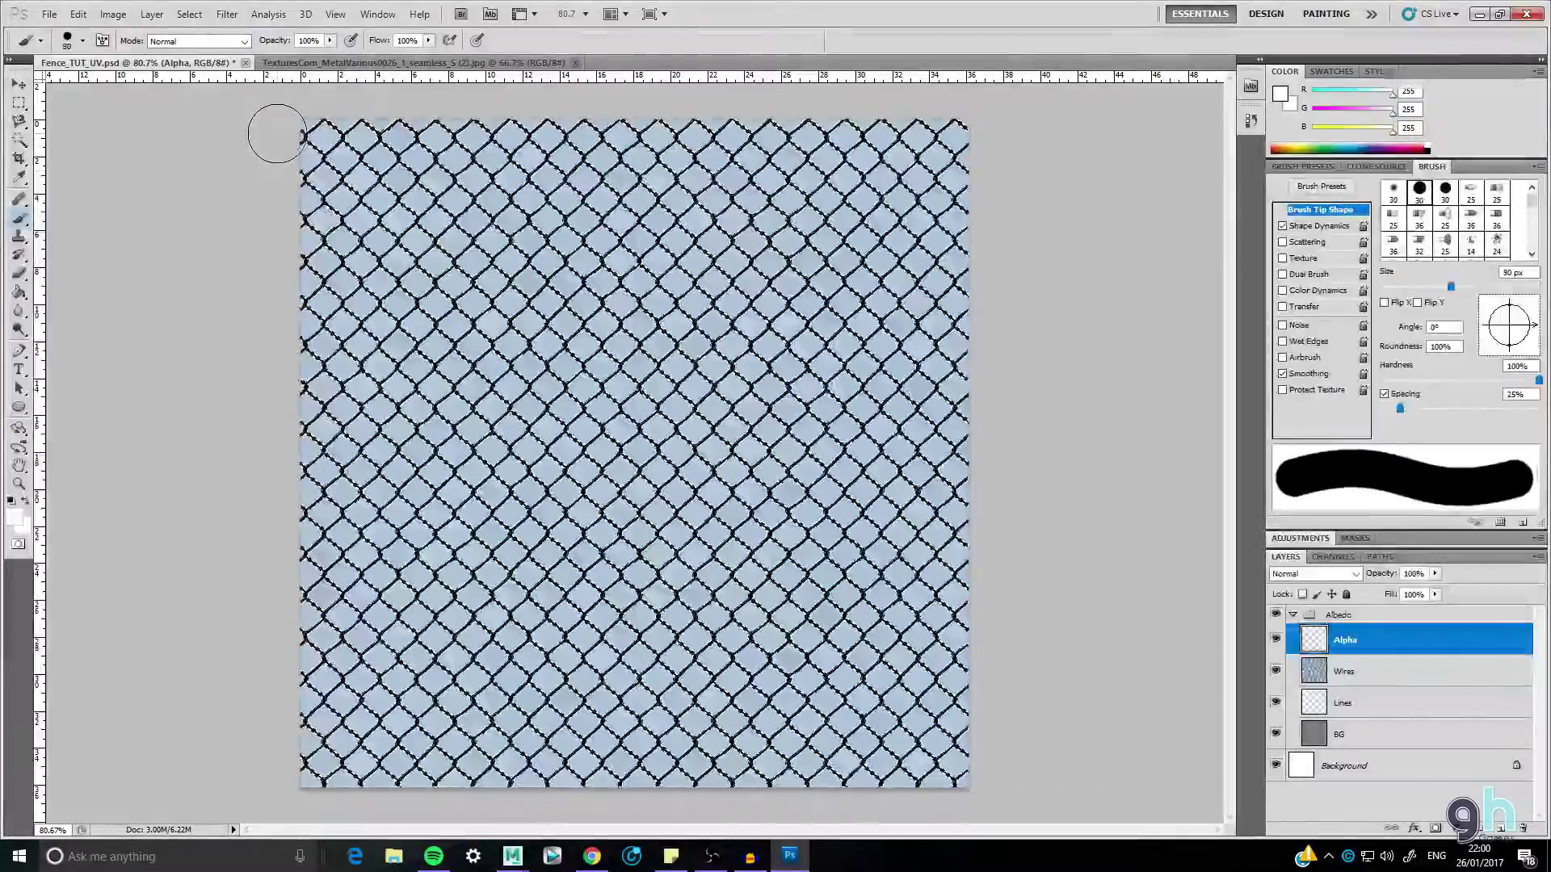
mouse_move(323, 141)
mouse_down()
mouse_move(937, 162)
mouse_move(907, 242)
mouse_move(744, 121)
mouse_move(656, 206)
mouse_move(166, 336)
mouse_move(961, 380)
mouse_move(969, 367)
mouse_move(231, 482)
mouse_move(242, 613)
mouse_move(969, 471)
mouse_up()
mouse_move(913, 768)
mouse_down()
mouse_move(662, 751)
mouse_move(598, 763)
mouse_up()
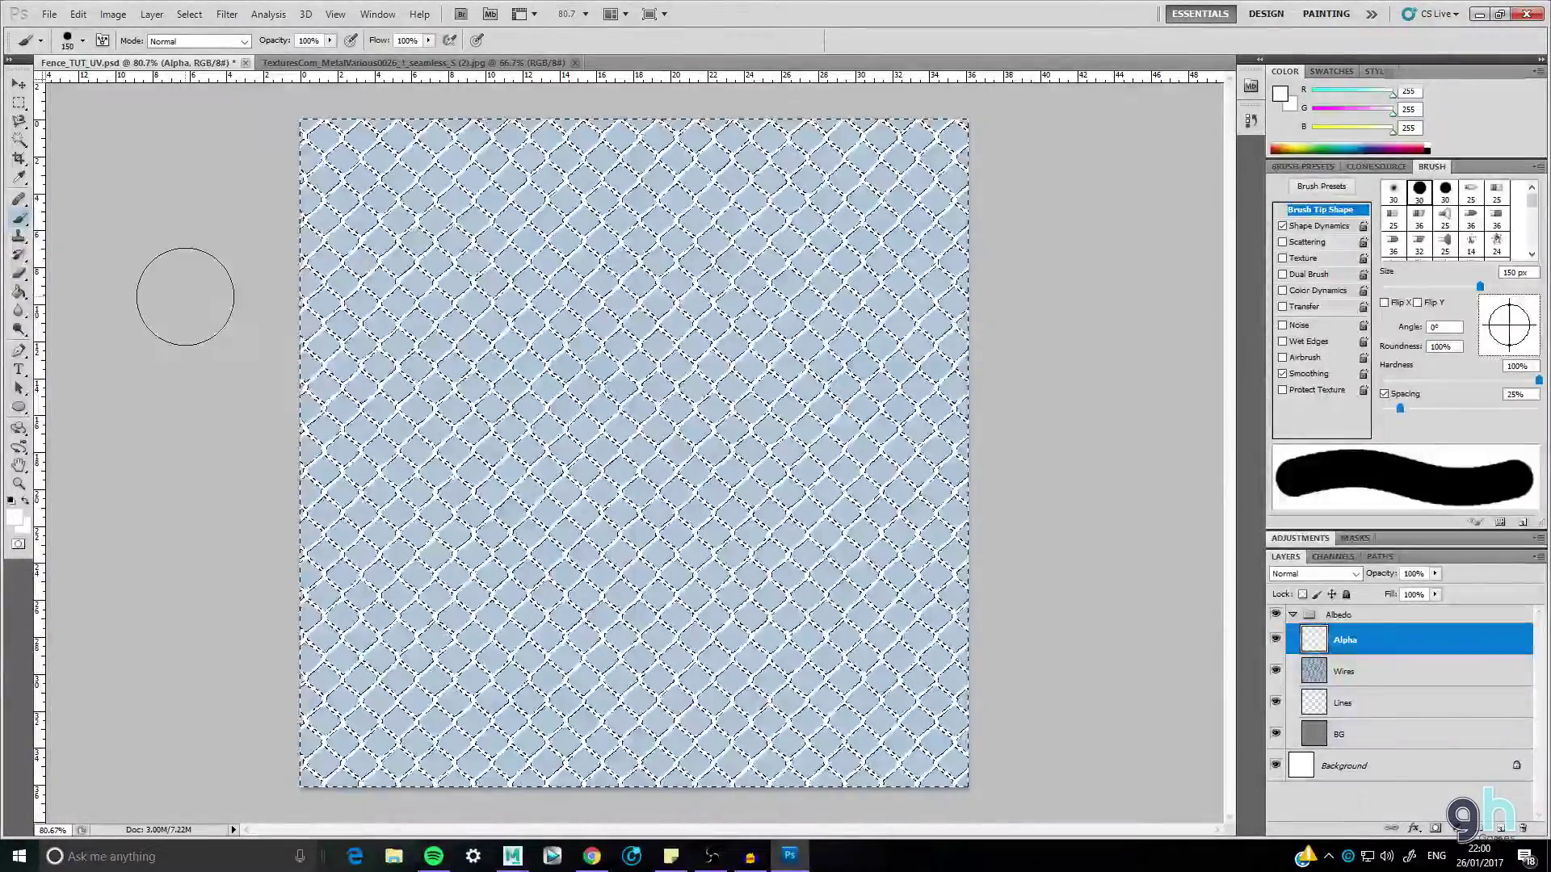
- Paint all the mesh gaps between the wires black on the Alpha layer and clear the selection
click(13, 519)
drag(473, 498, 314, 645)
key(Return)
mouse_move(304, 162)
mouse_down()
mouse_move(1077, 194)
mouse_move(970, 125)
mouse_move(291, 327)
mouse_move(913, 301)
mouse_up()
mouse_move(278, 331)
mouse_down()
mouse_move(235, 420)
mouse_move(339, 517)
mouse_move(929, 533)
mouse_move(347, 710)
mouse_move(356, 759)
mouse_move(815, 711)
mouse_move(928, 630)
mouse_up()
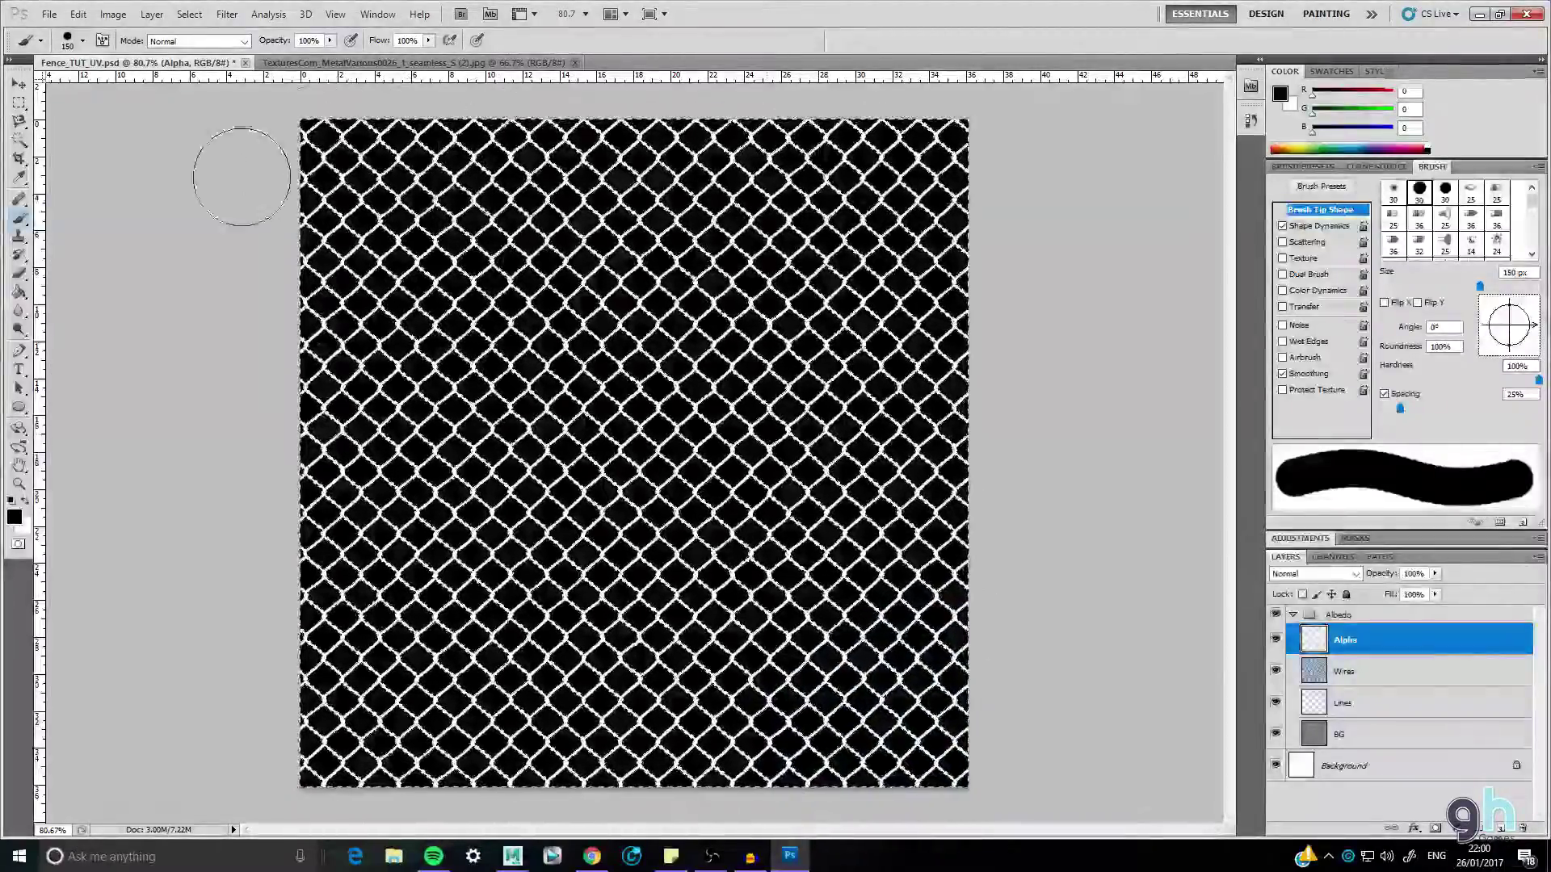
key(ctrl+d)
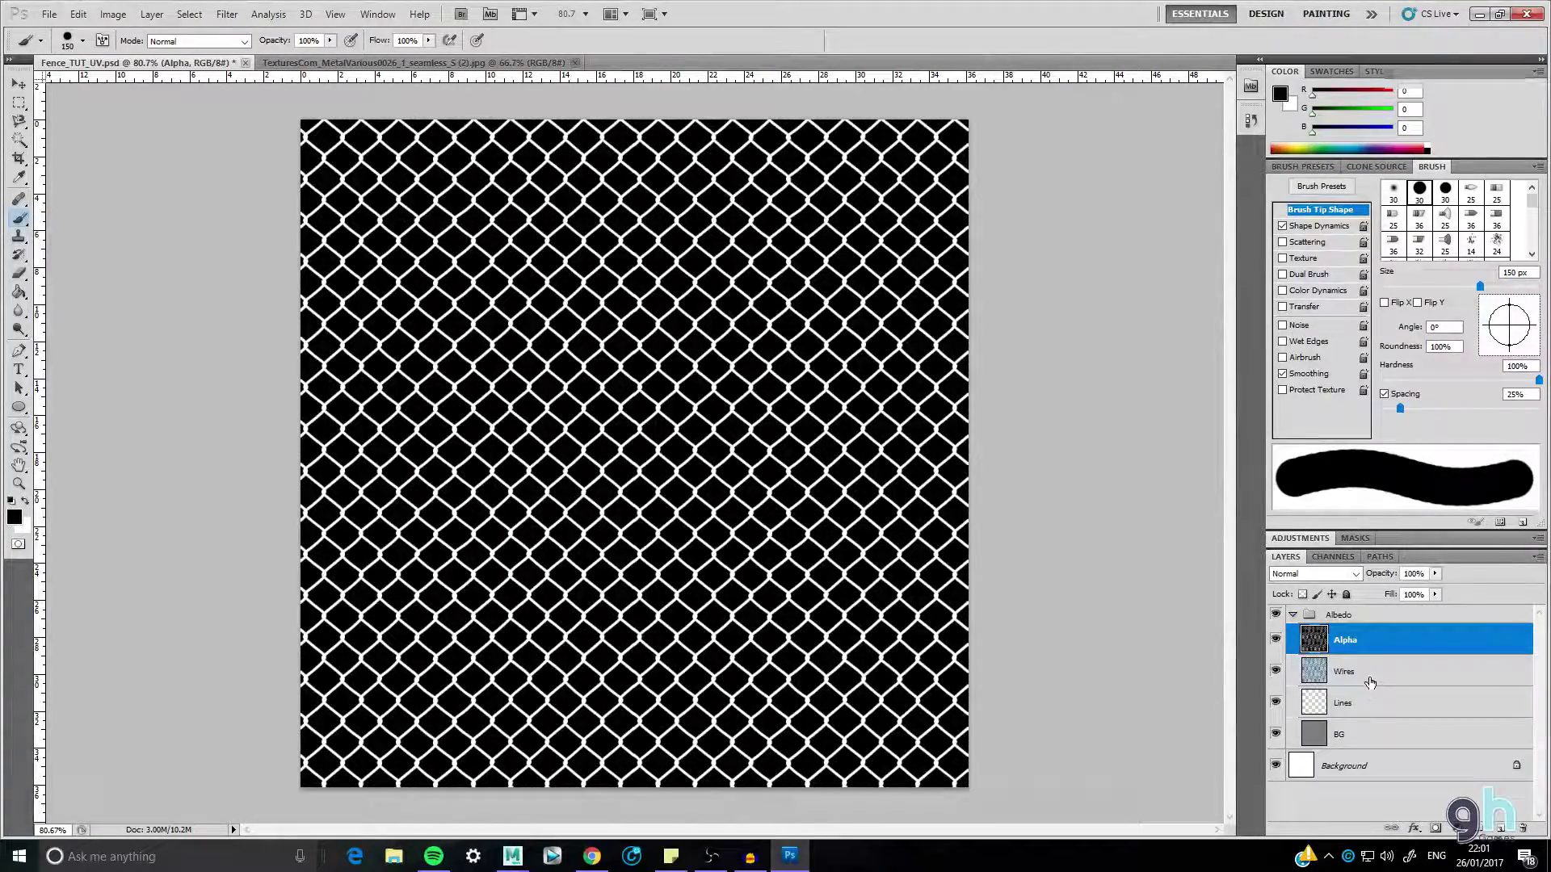
- Move the Wires layer above the Alpha layer and toggle its visibility to compare the two, leaving Wires shown and selected
double_click(1364, 676)
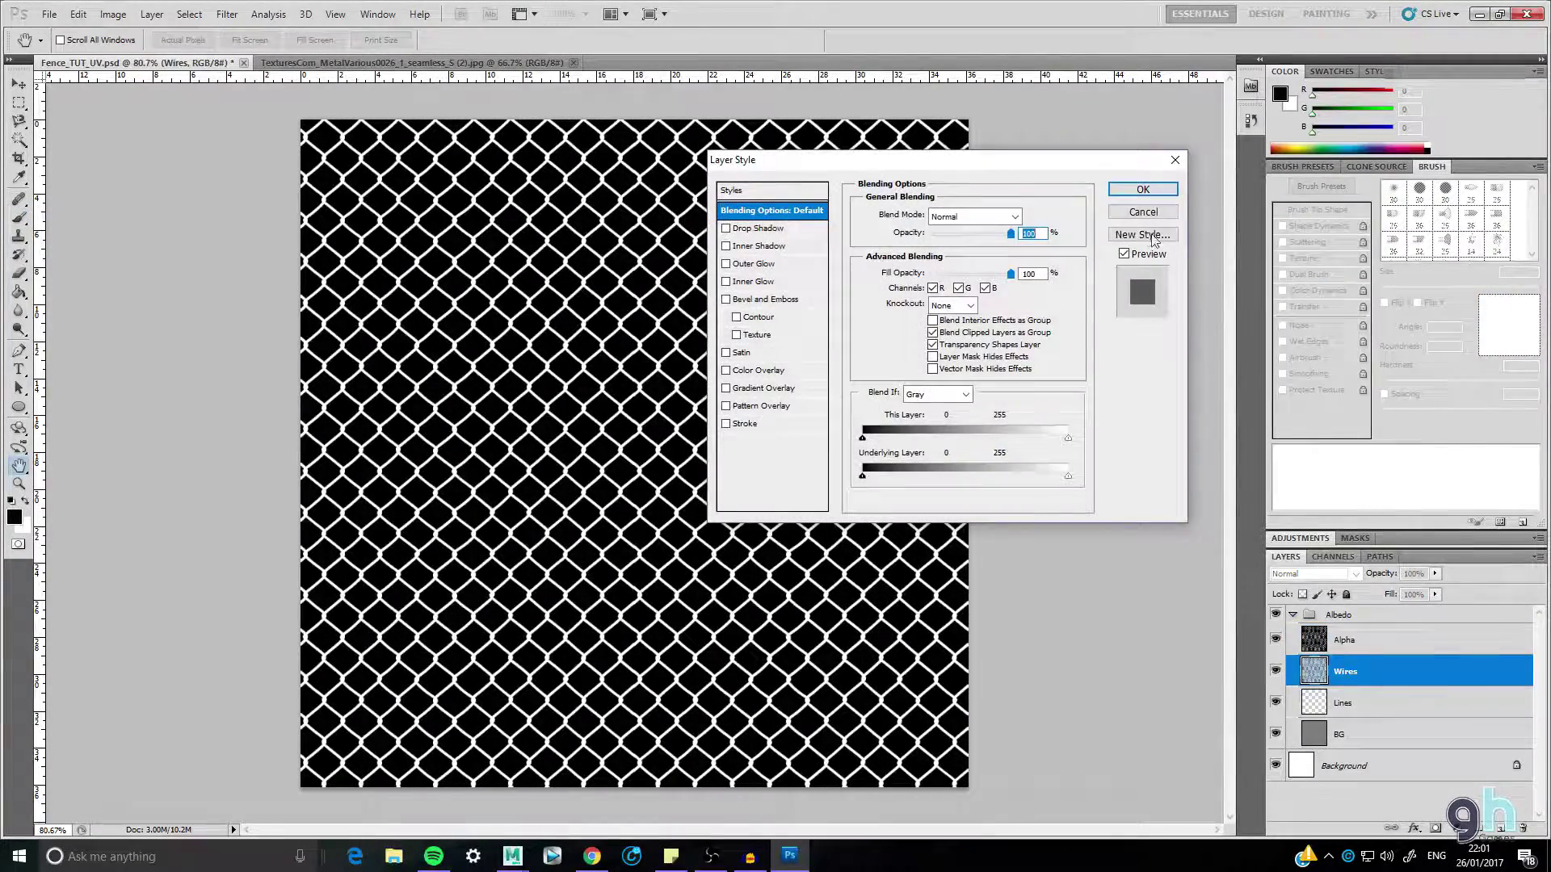
click(1155, 218)
drag(1383, 679, 1378, 637)
click(1352, 674)
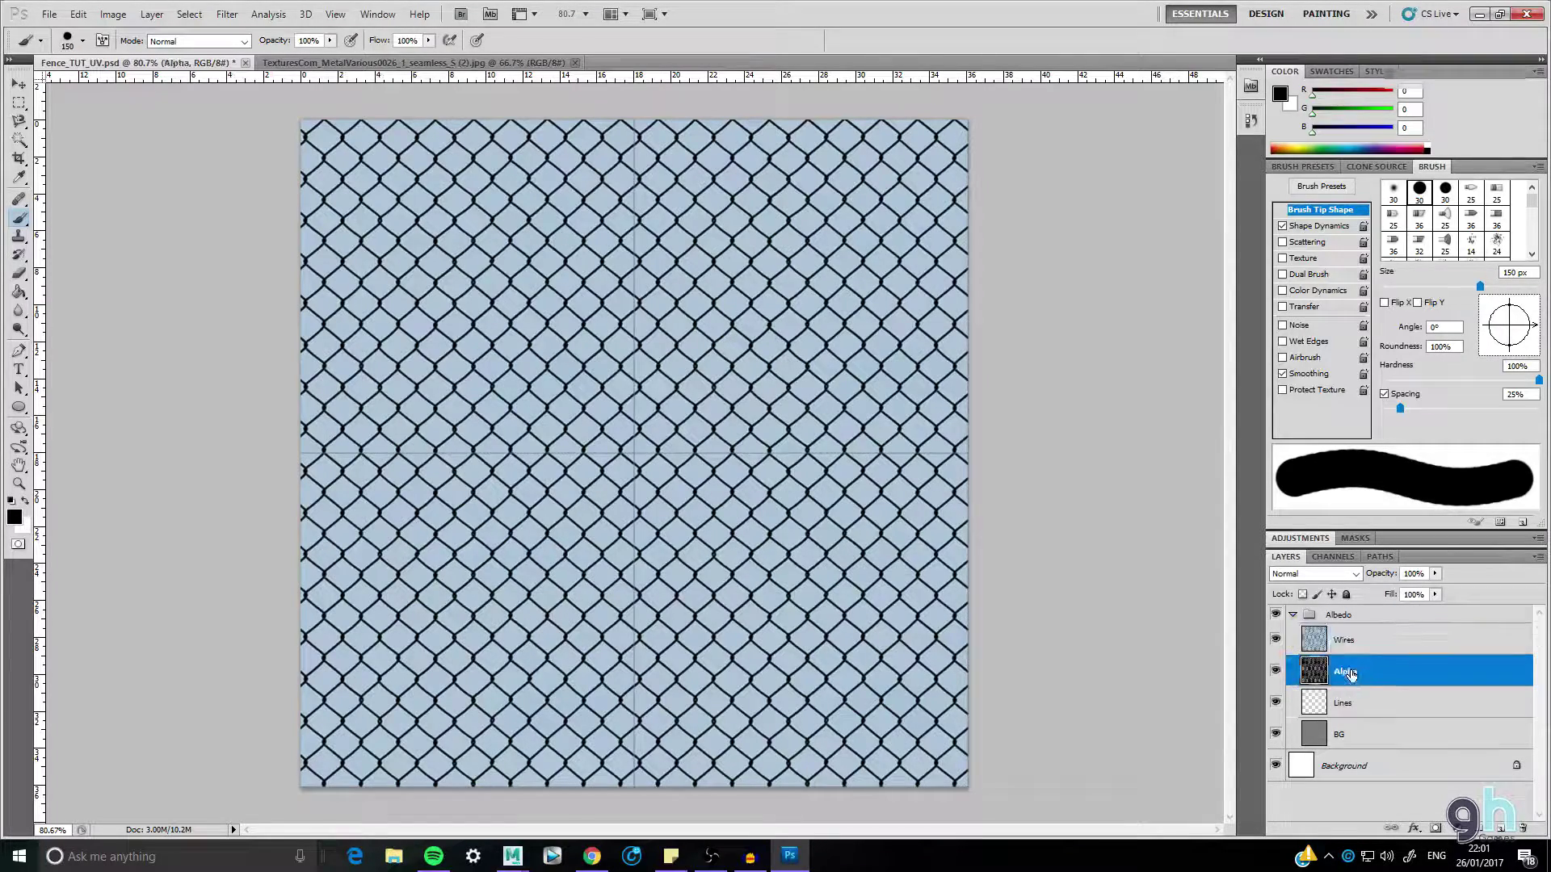
click(1274, 640)
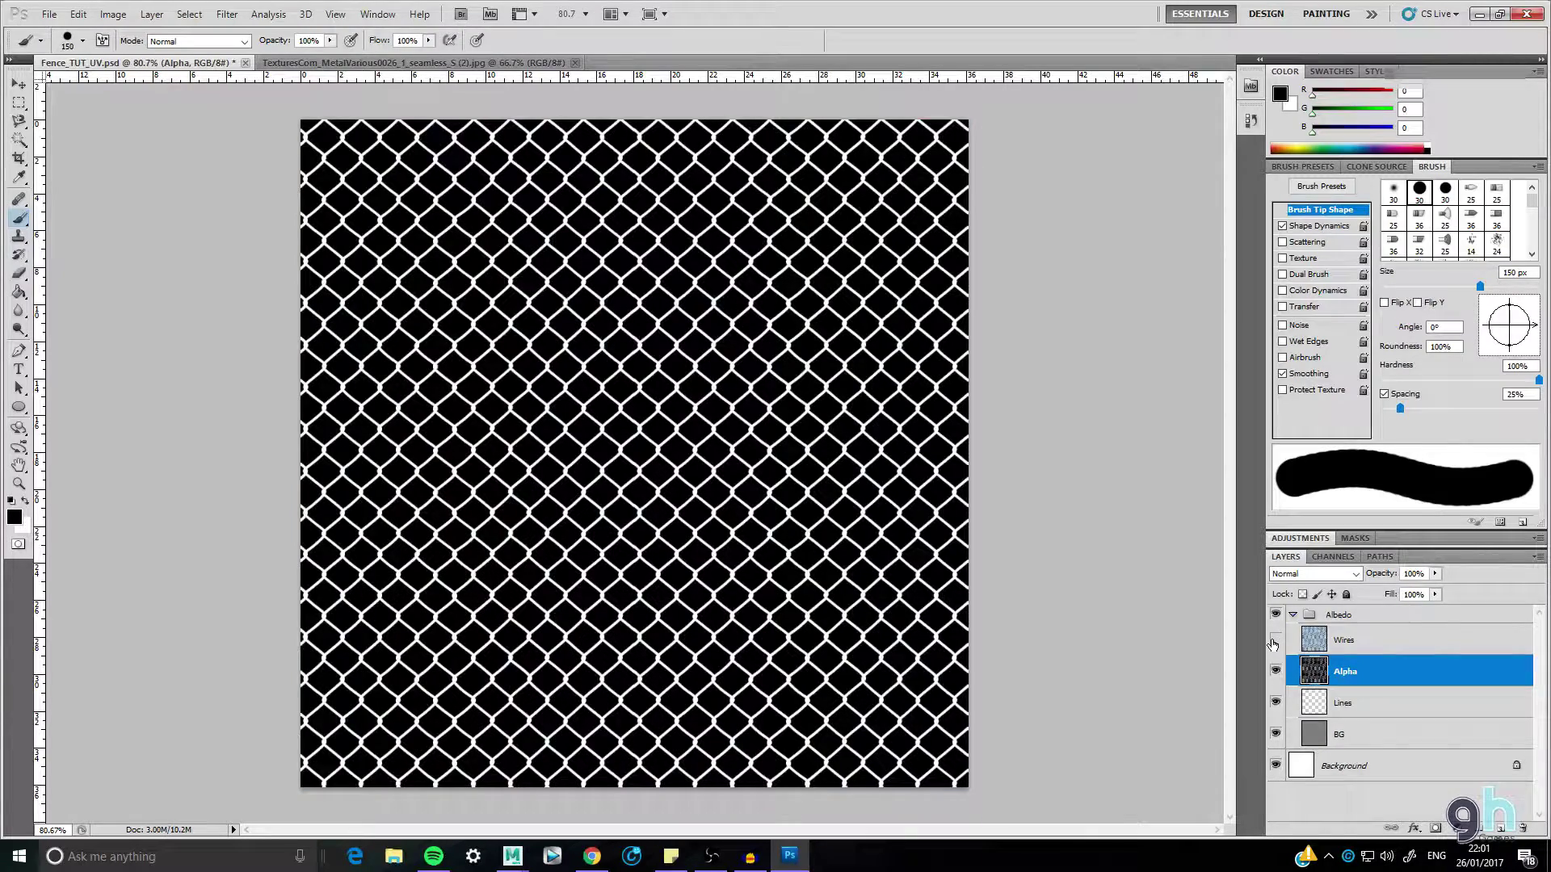
click(1275, 640)
click(1342, 643)
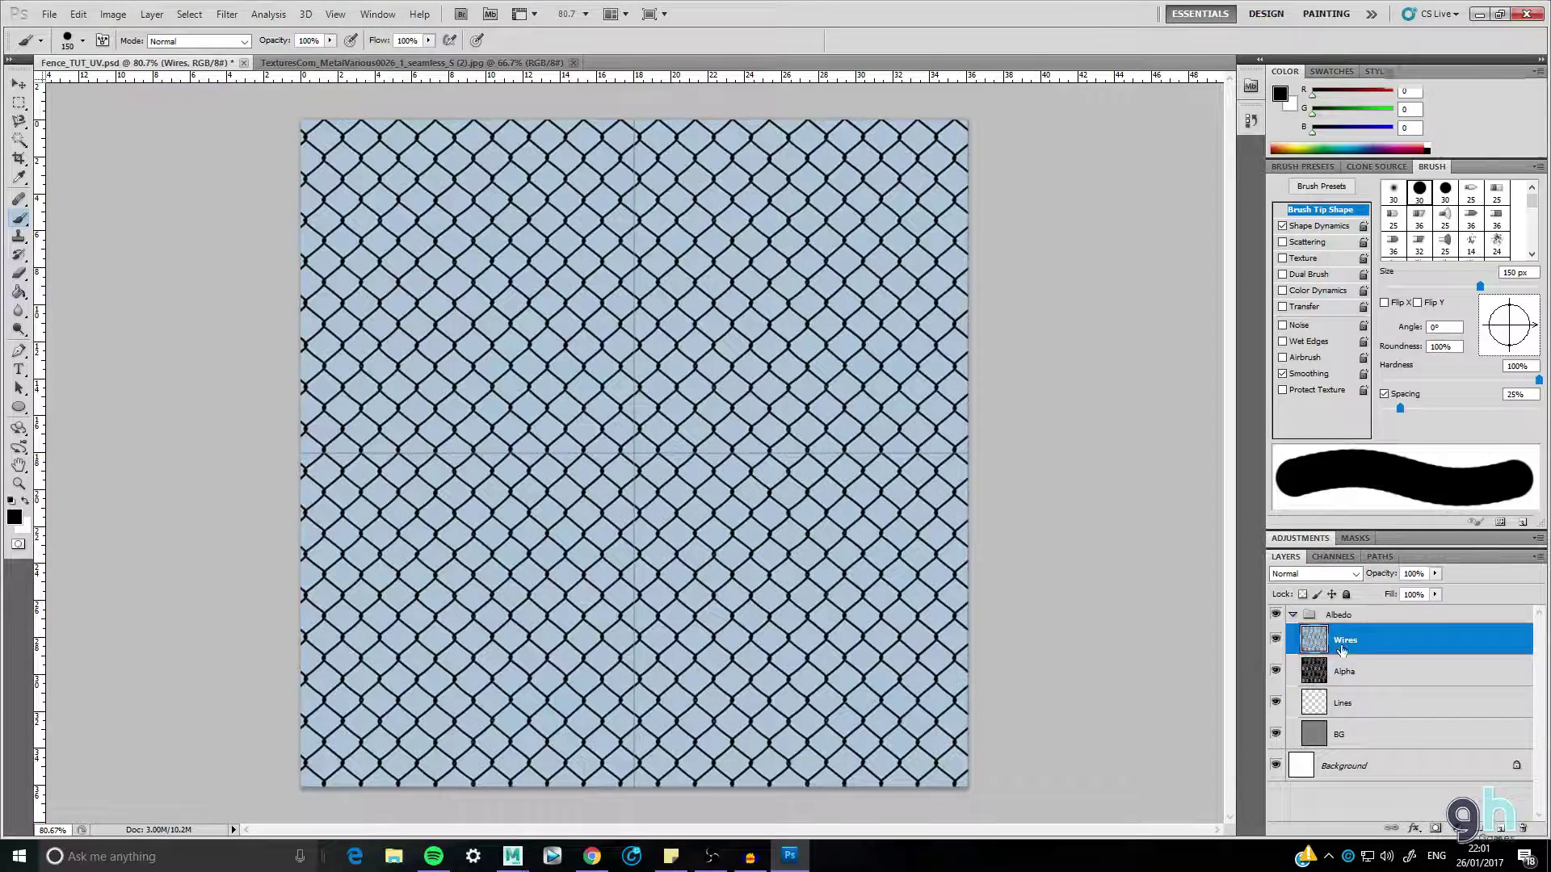
- Set up a Targa copy of the visible chain-link image with the file name Fence_TUT_Albedo
click(49, 13)
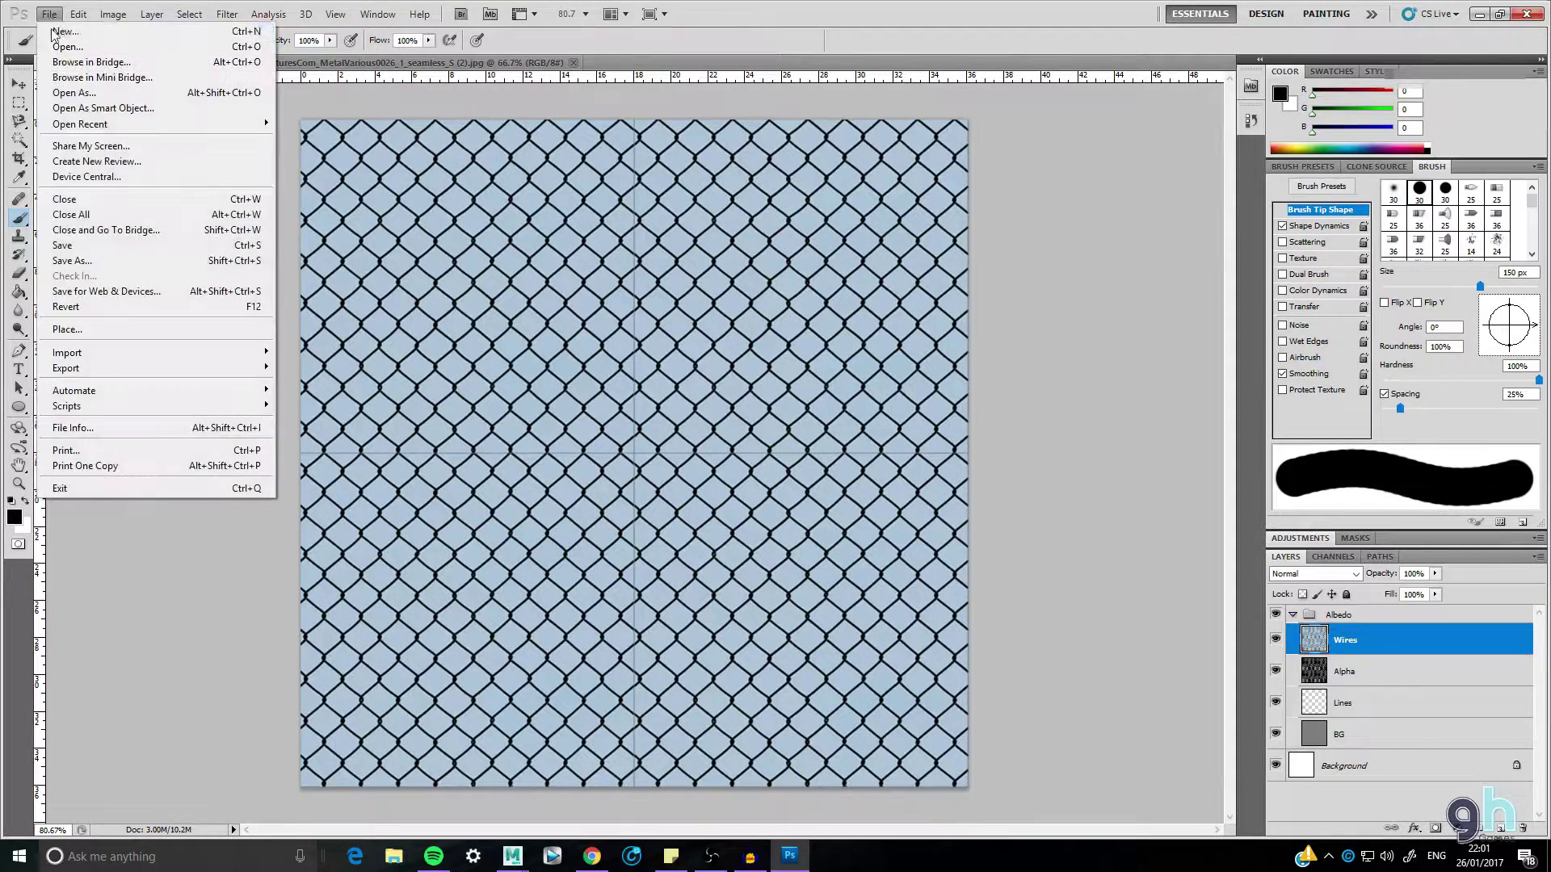
click(81, 257)
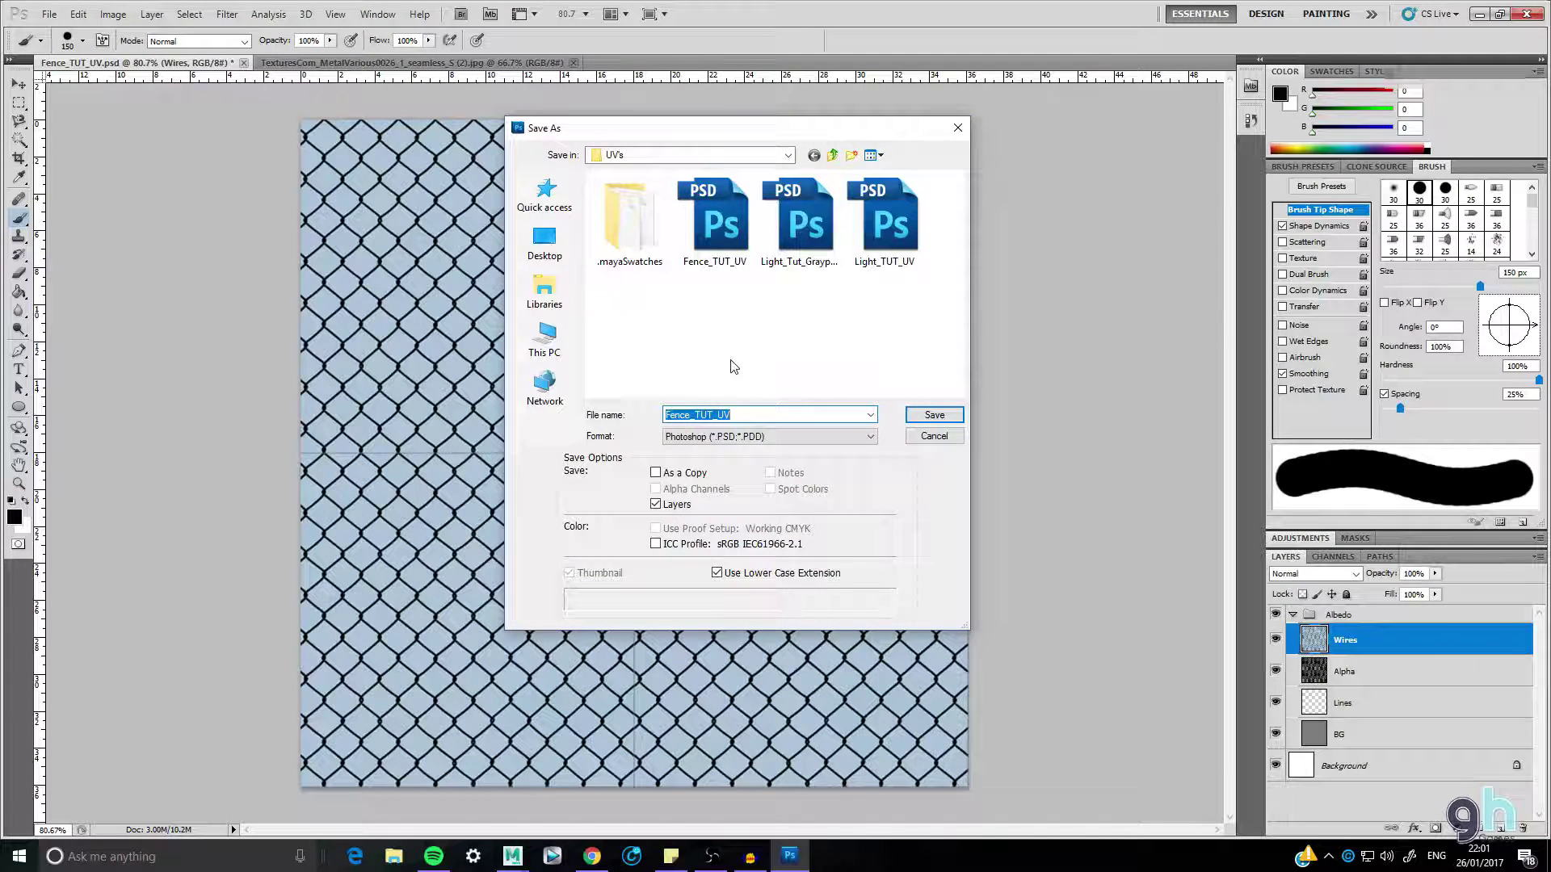
click(721, 437)
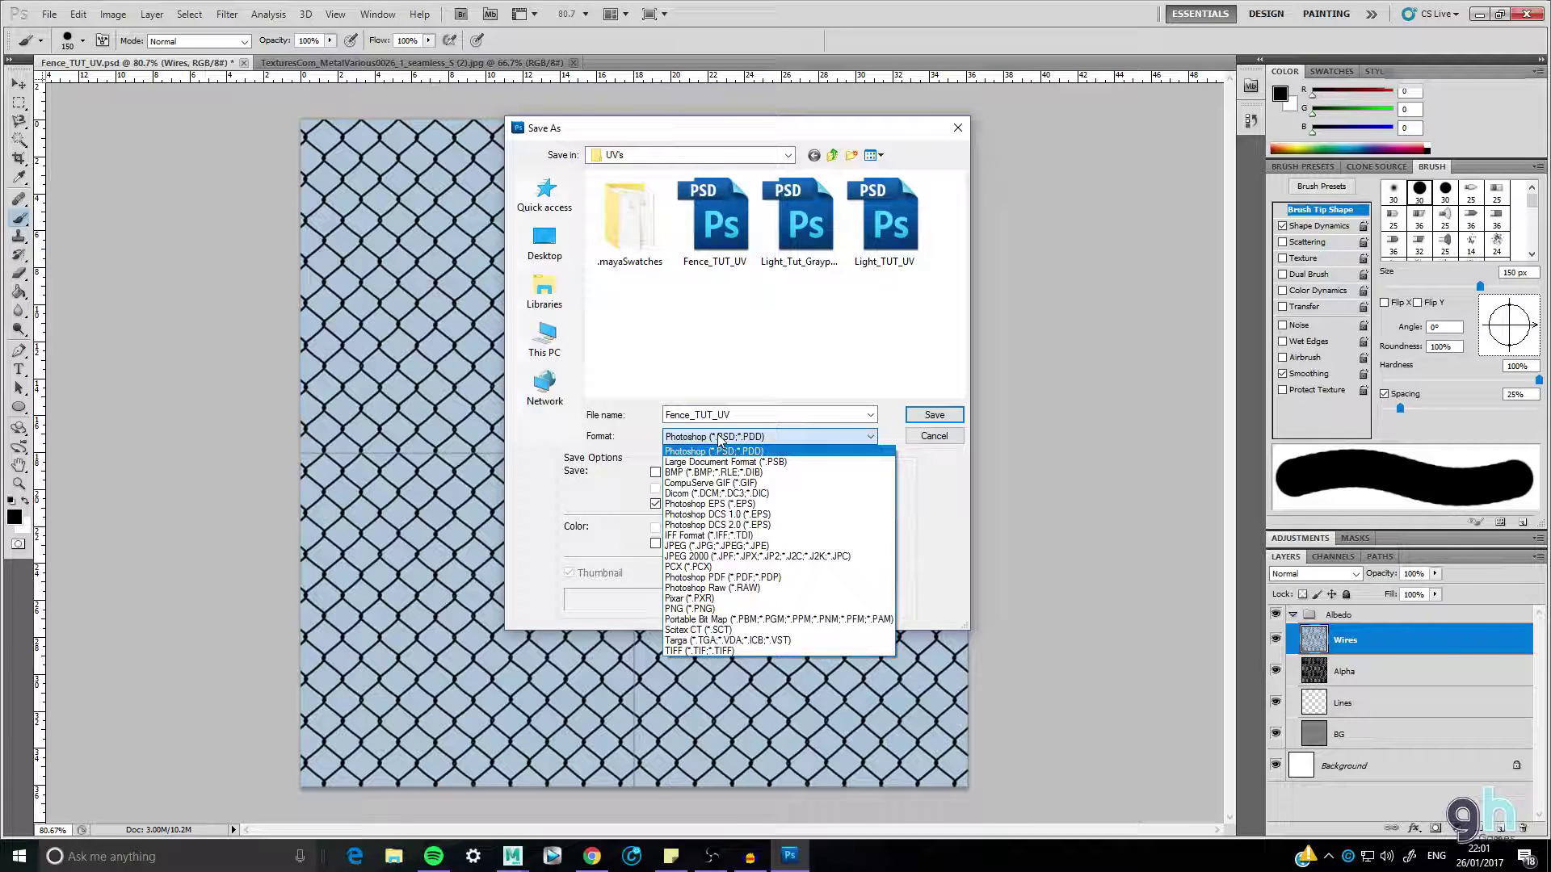
click(694, 640)
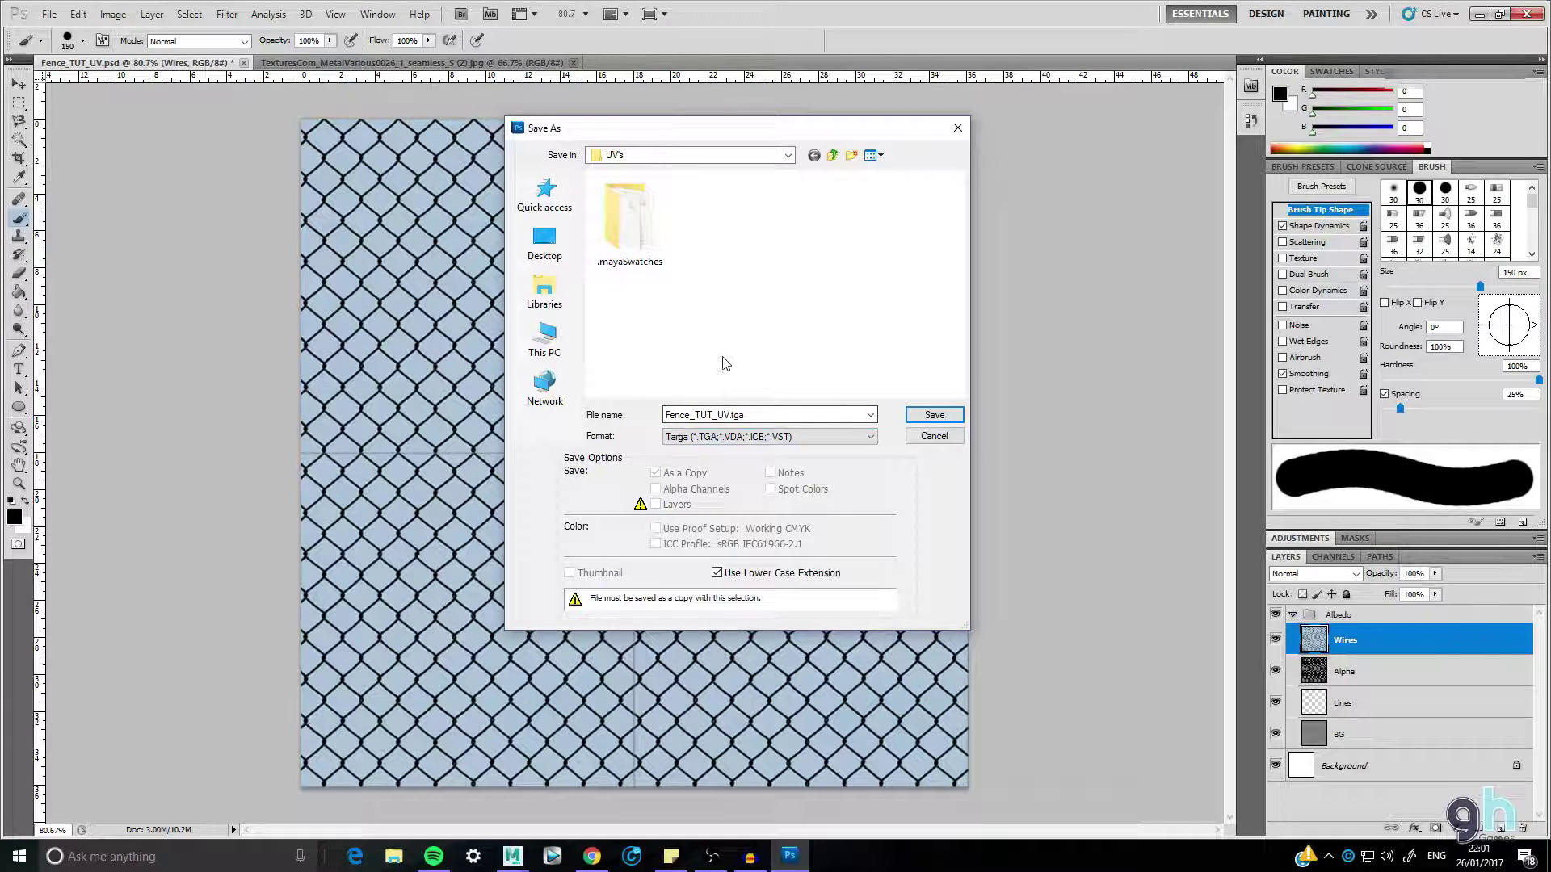
click(755, 416)
key(BackSpace)
key(BackSpace)
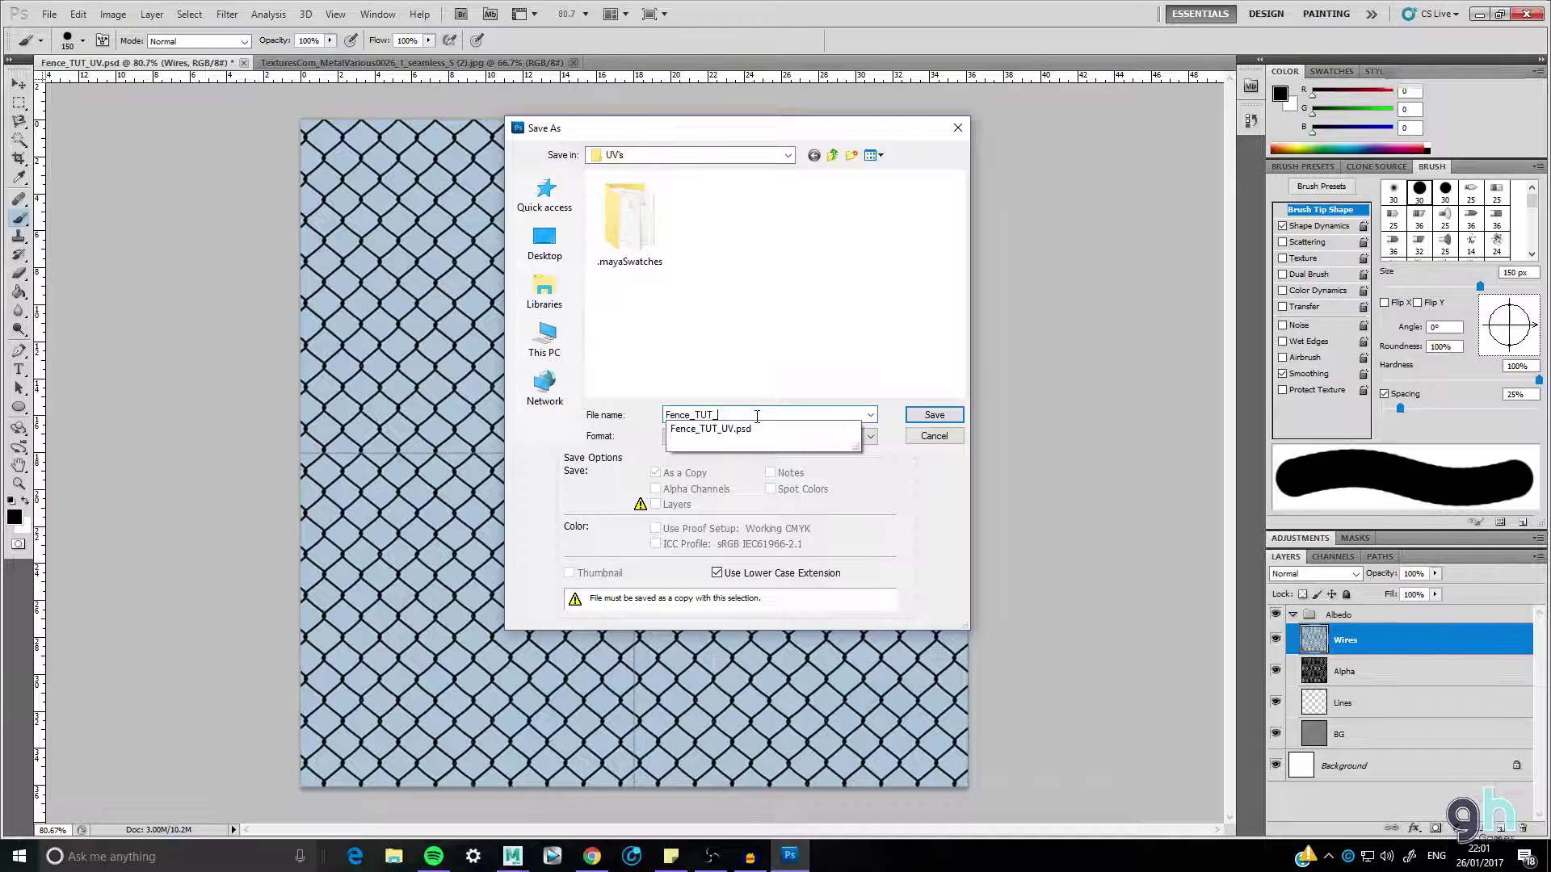
text(Albedo)
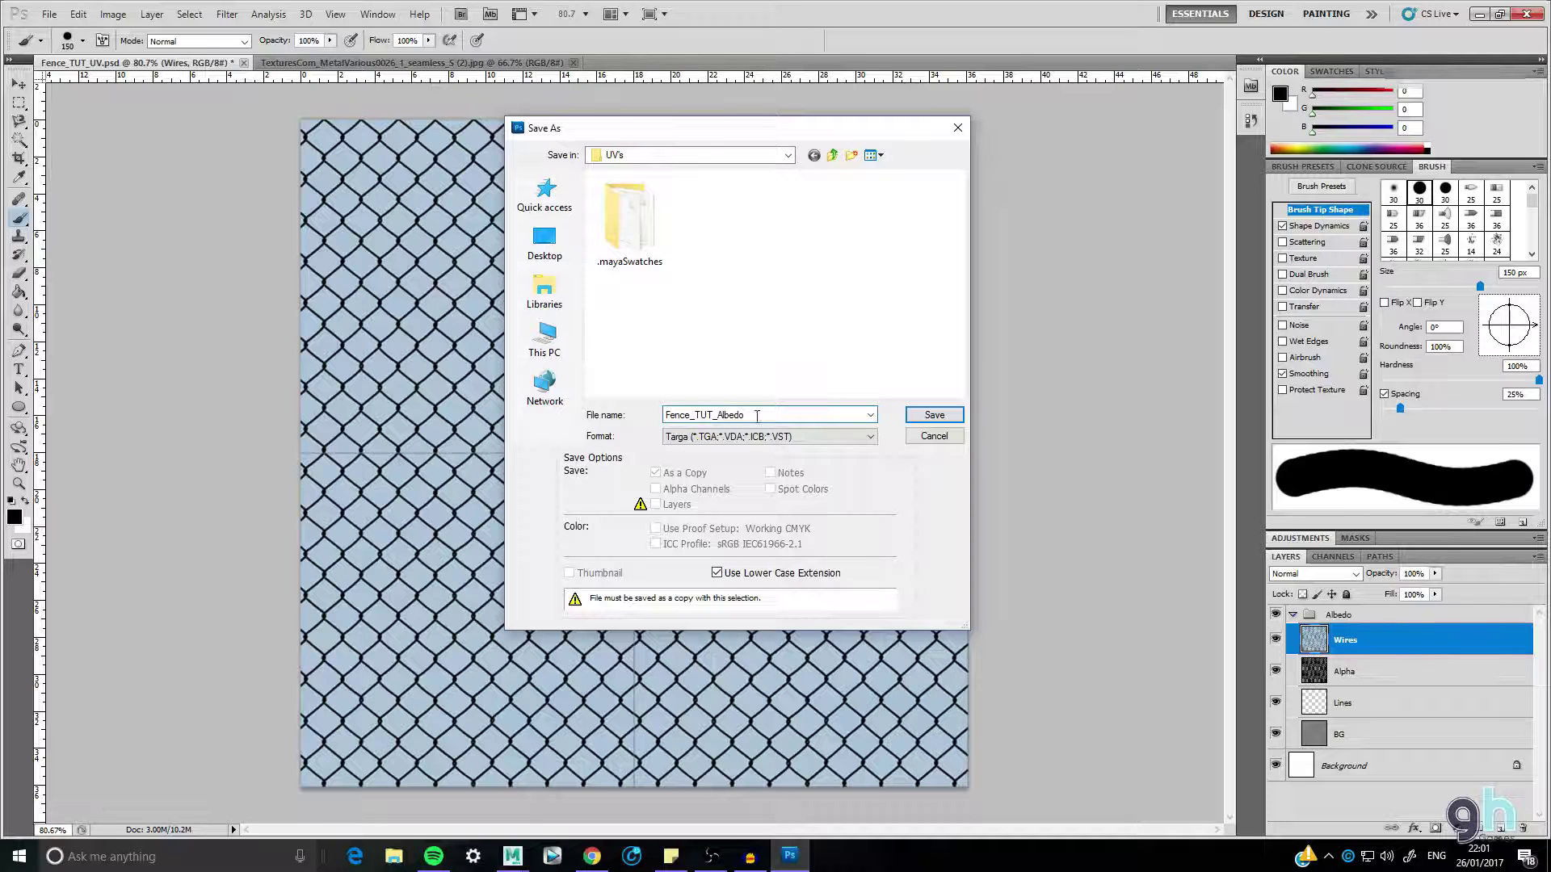
- Save the albedo Targa in the UE4 folder inside Youtube_Edits at 24 bits/pixel
click(831, 155)
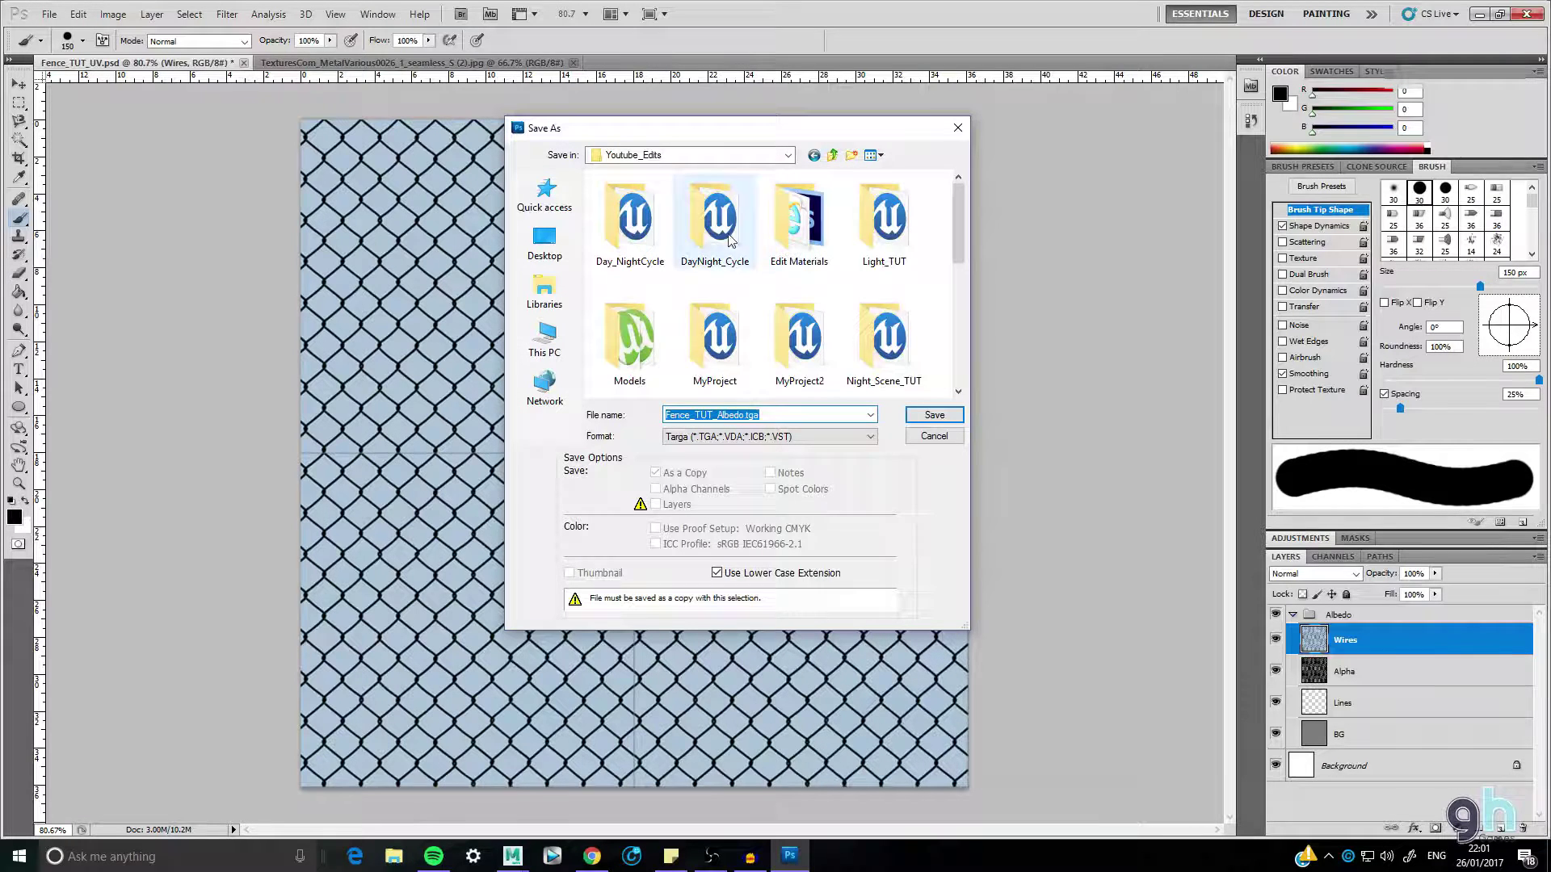
drag(958, 230, 953, 357)
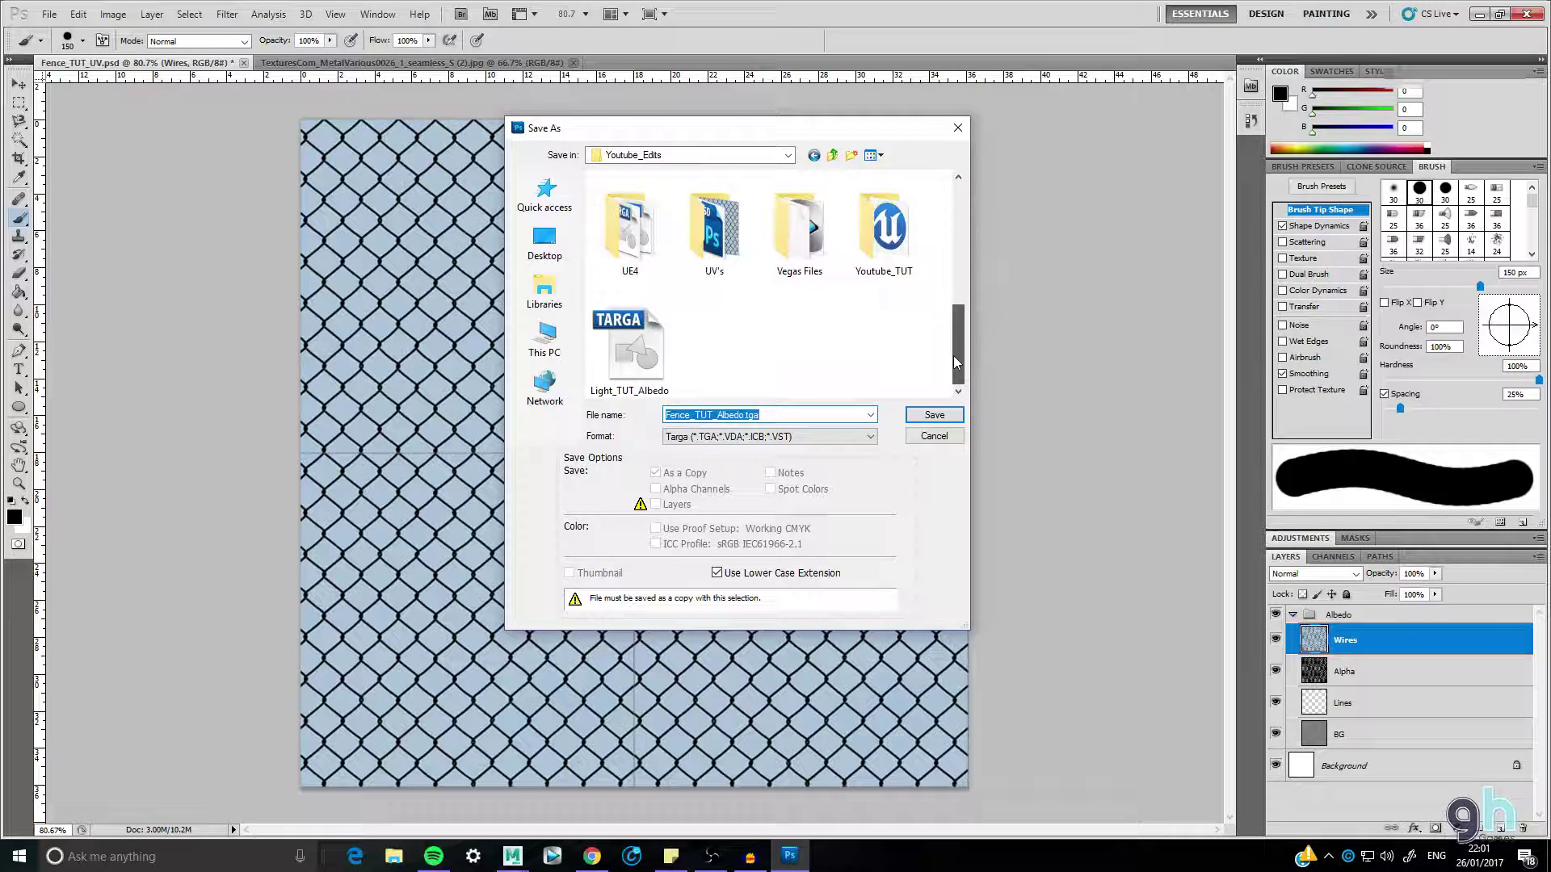
double_click(607, 267)
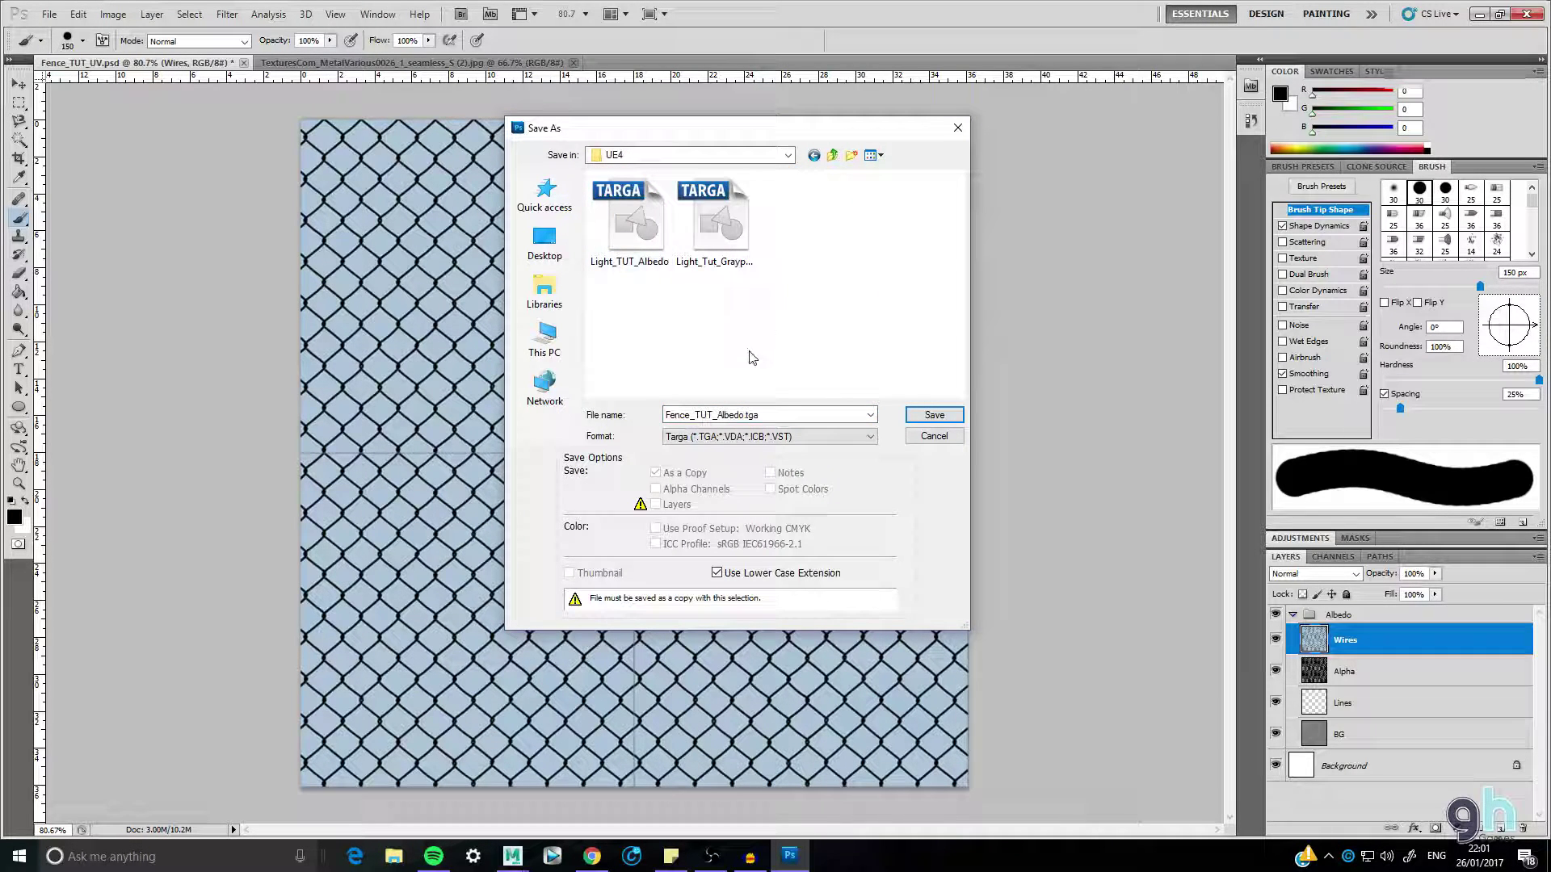
click(914, 415)
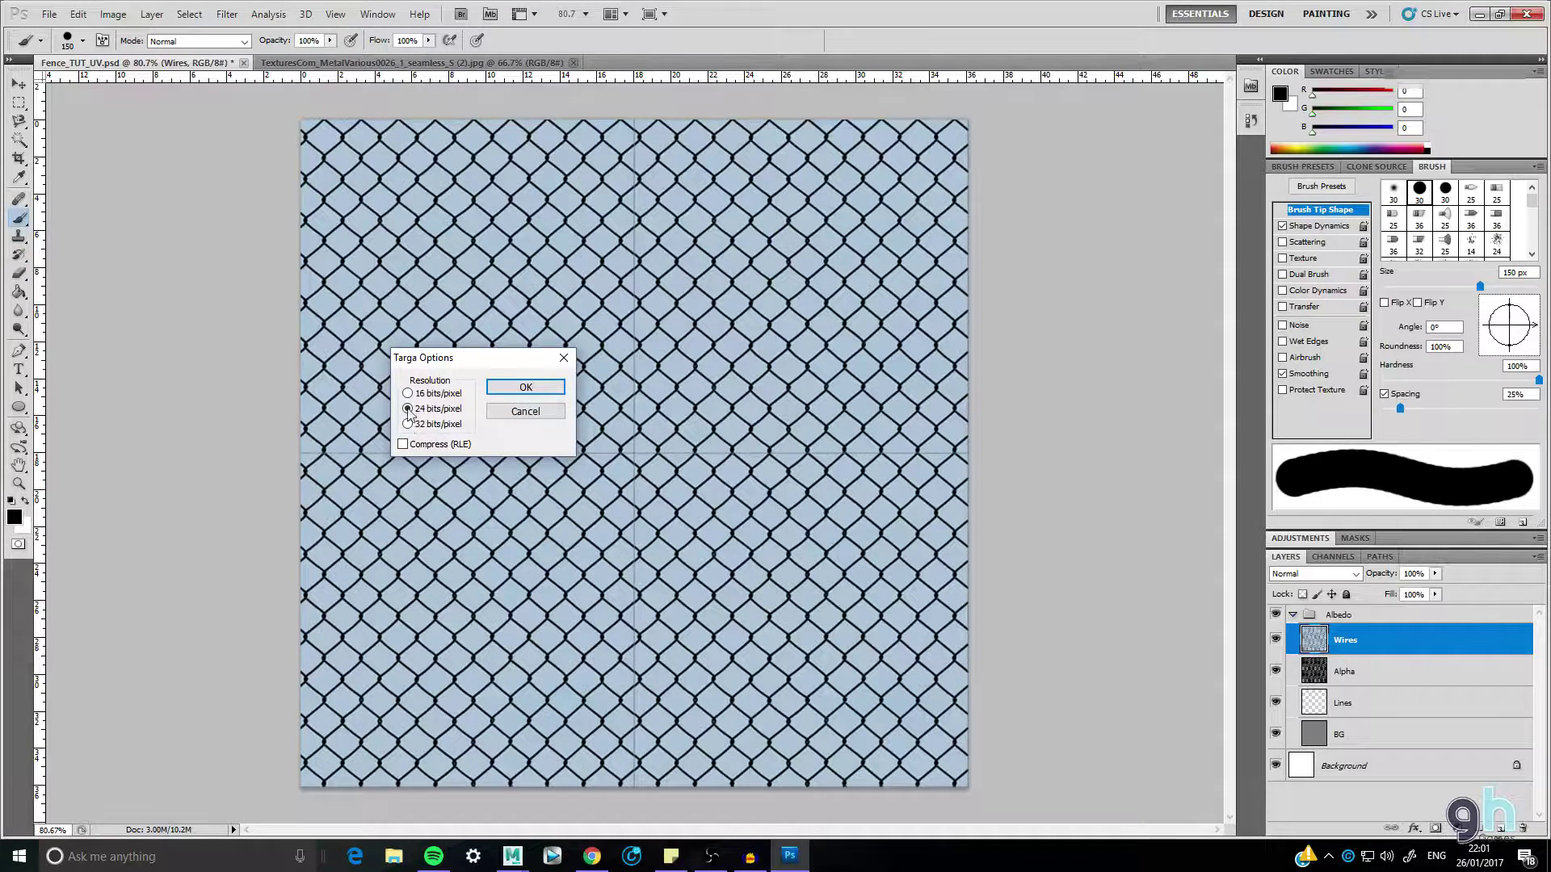
click(523, 388)
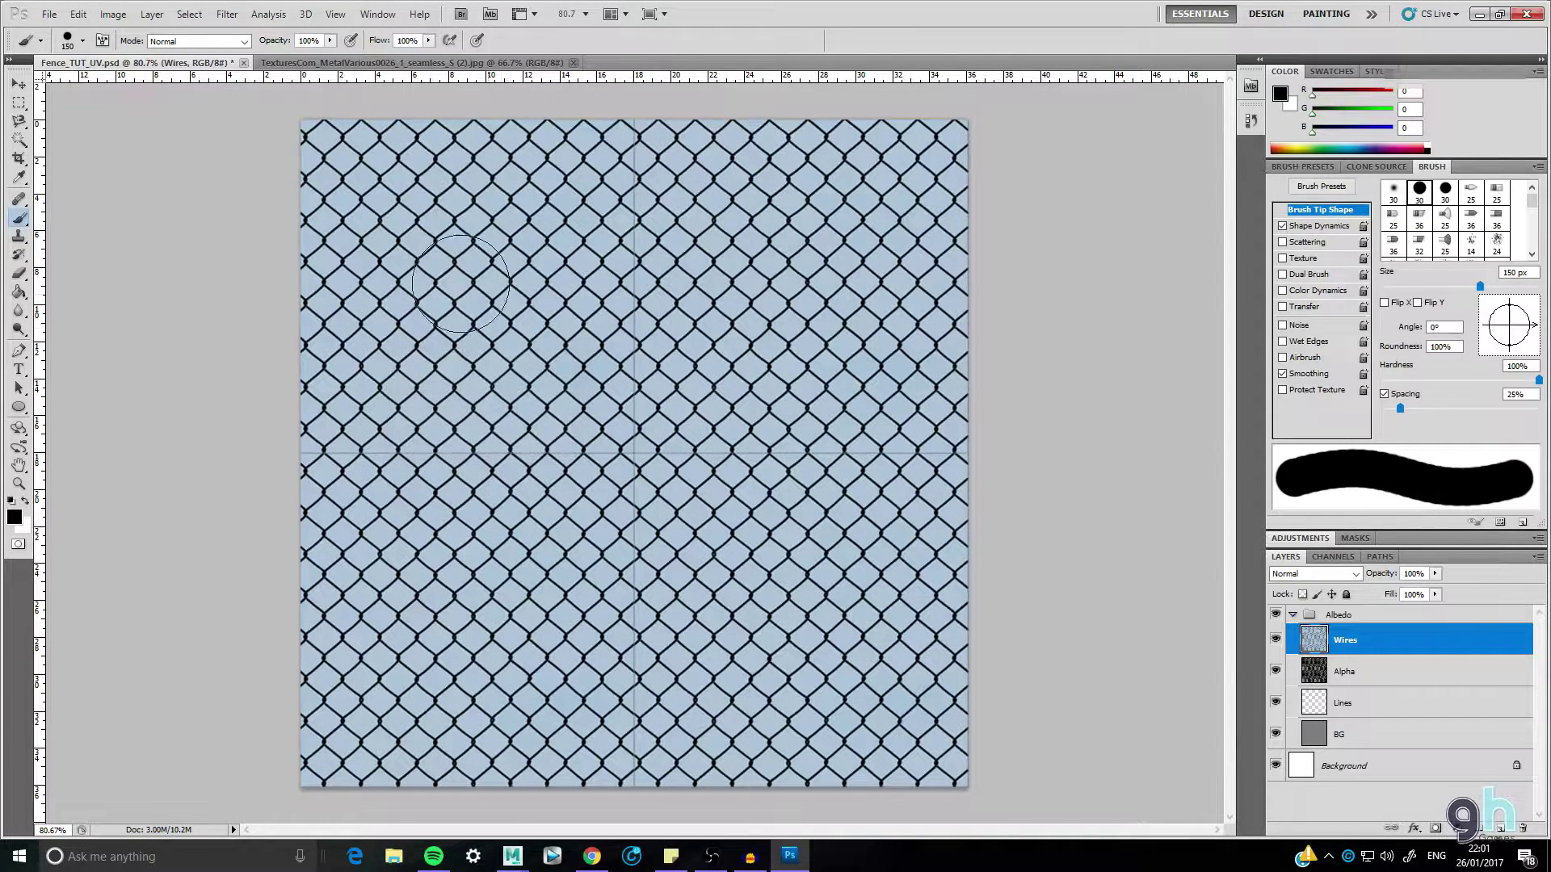
- Hide the Wires layer and set up a Targa copy of the black-and-white mask with the file name Fence_TUT_Alpha
click(1389, 677)
click(1276, 639)
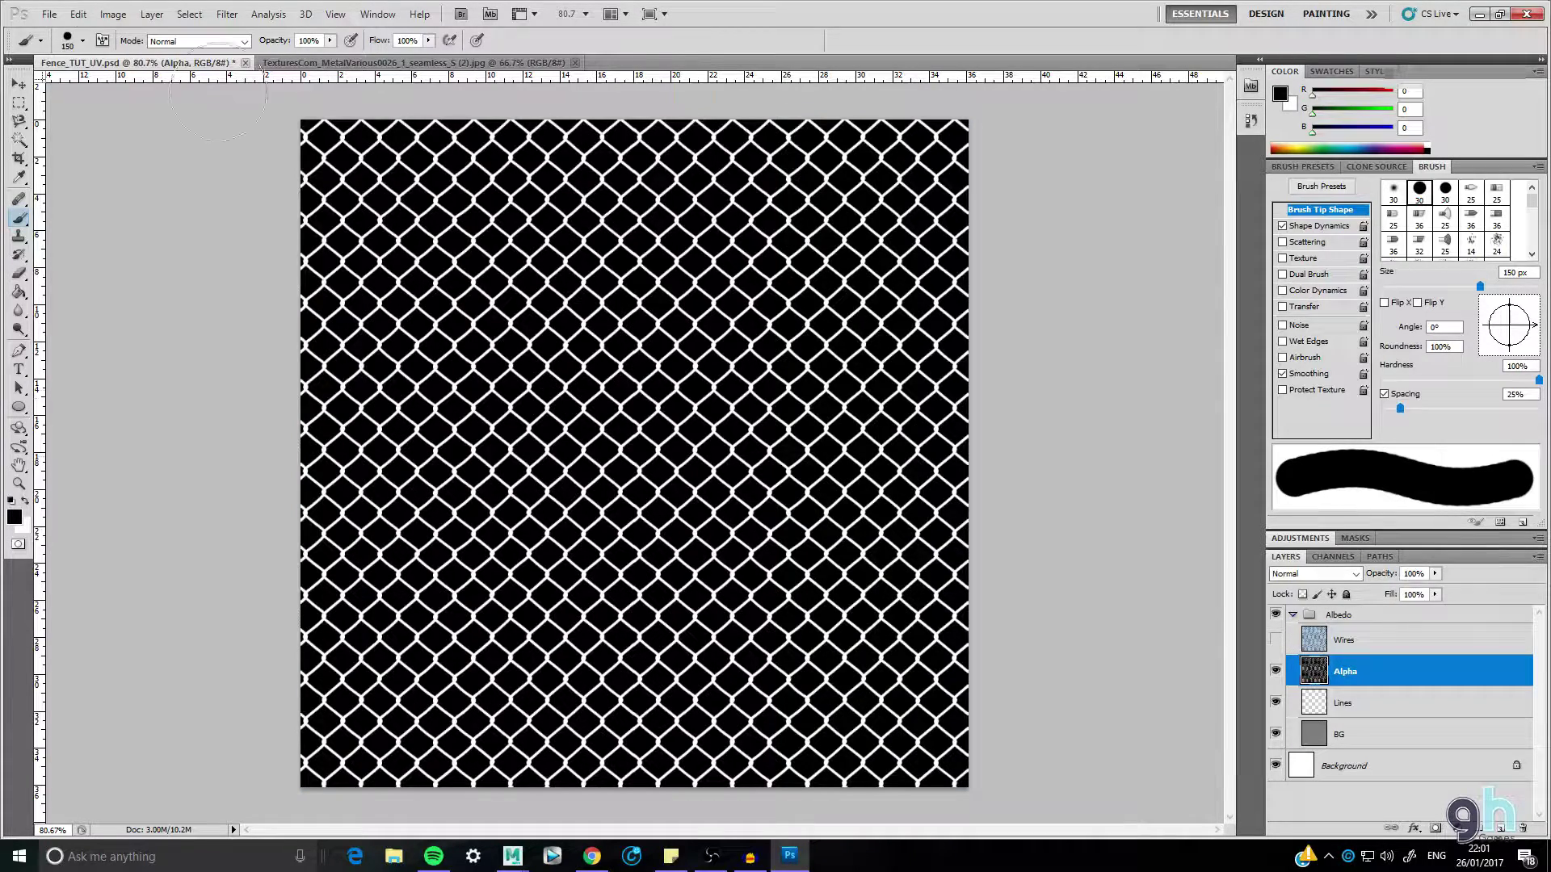
click(49, 15)
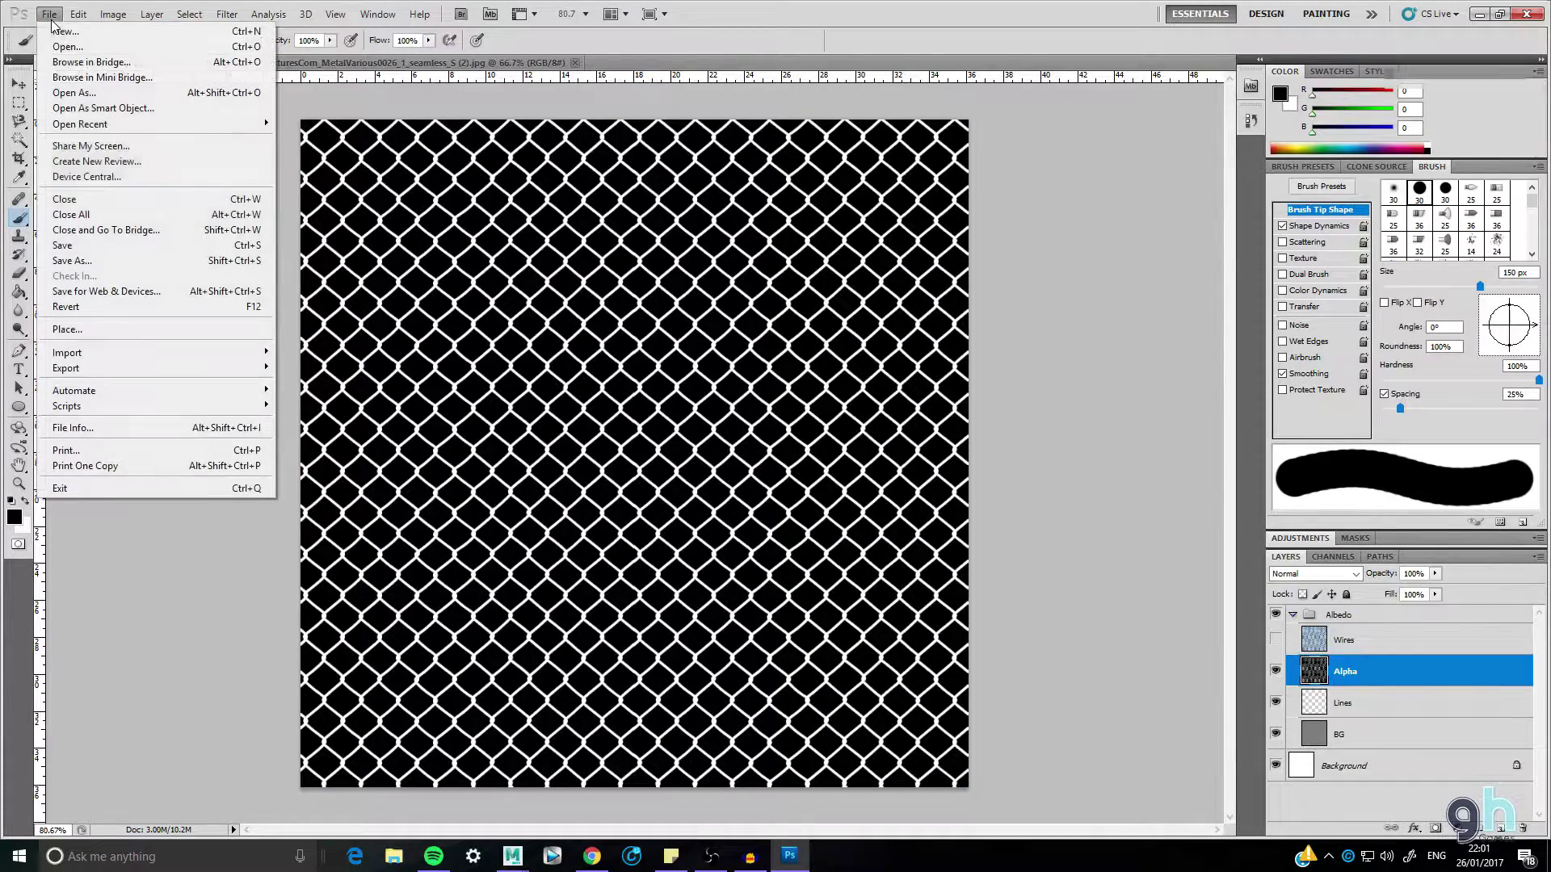
click(103, 257)
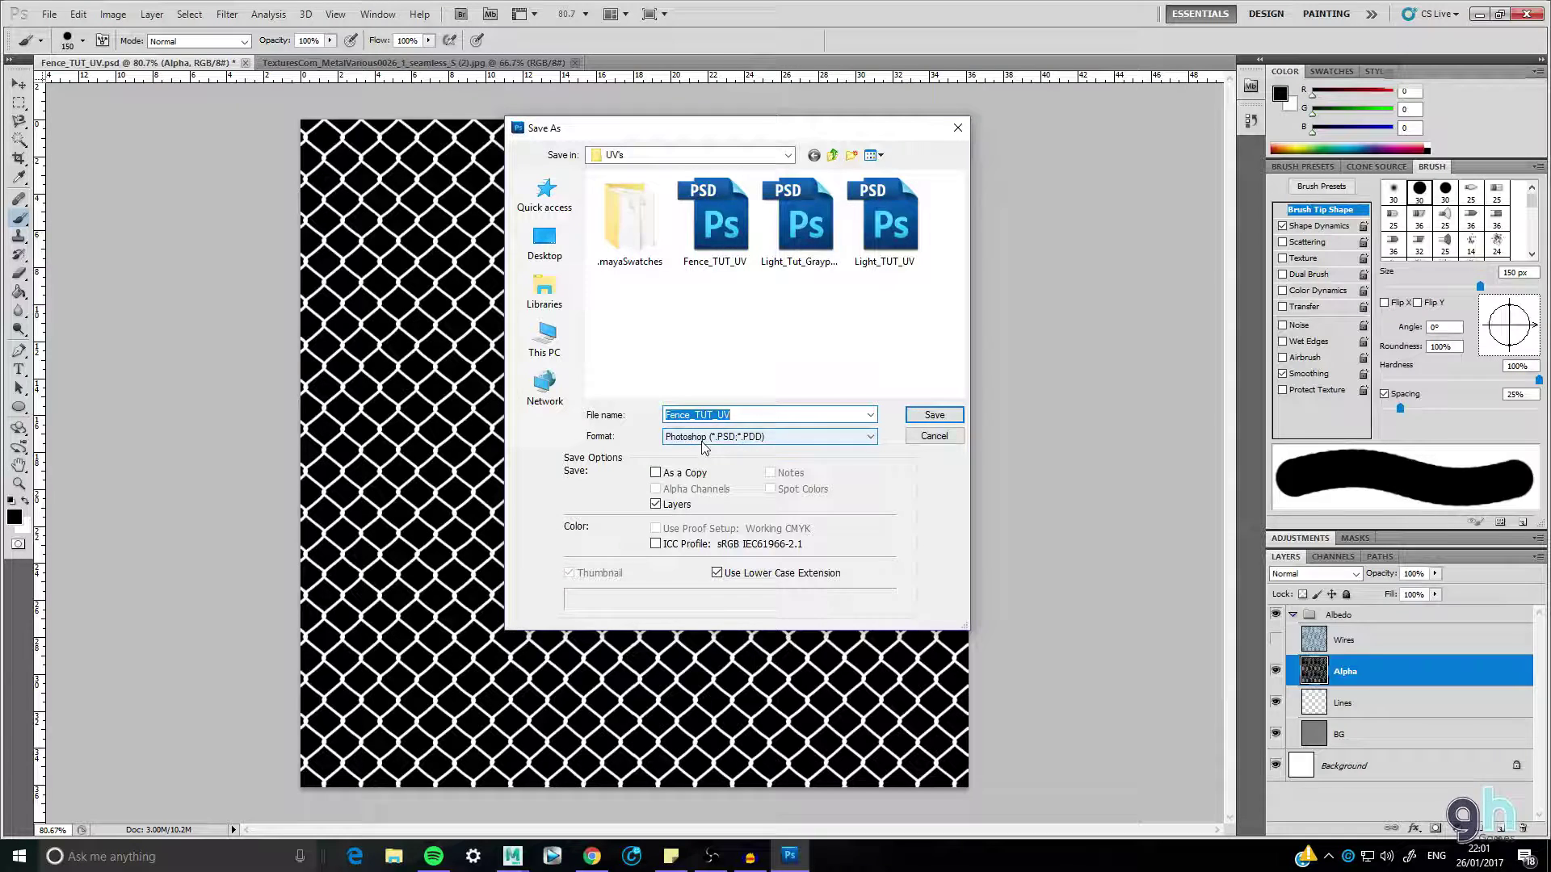
click(741, 416)
key(BackSpace)
key(BackSpace)
text(Alpha)
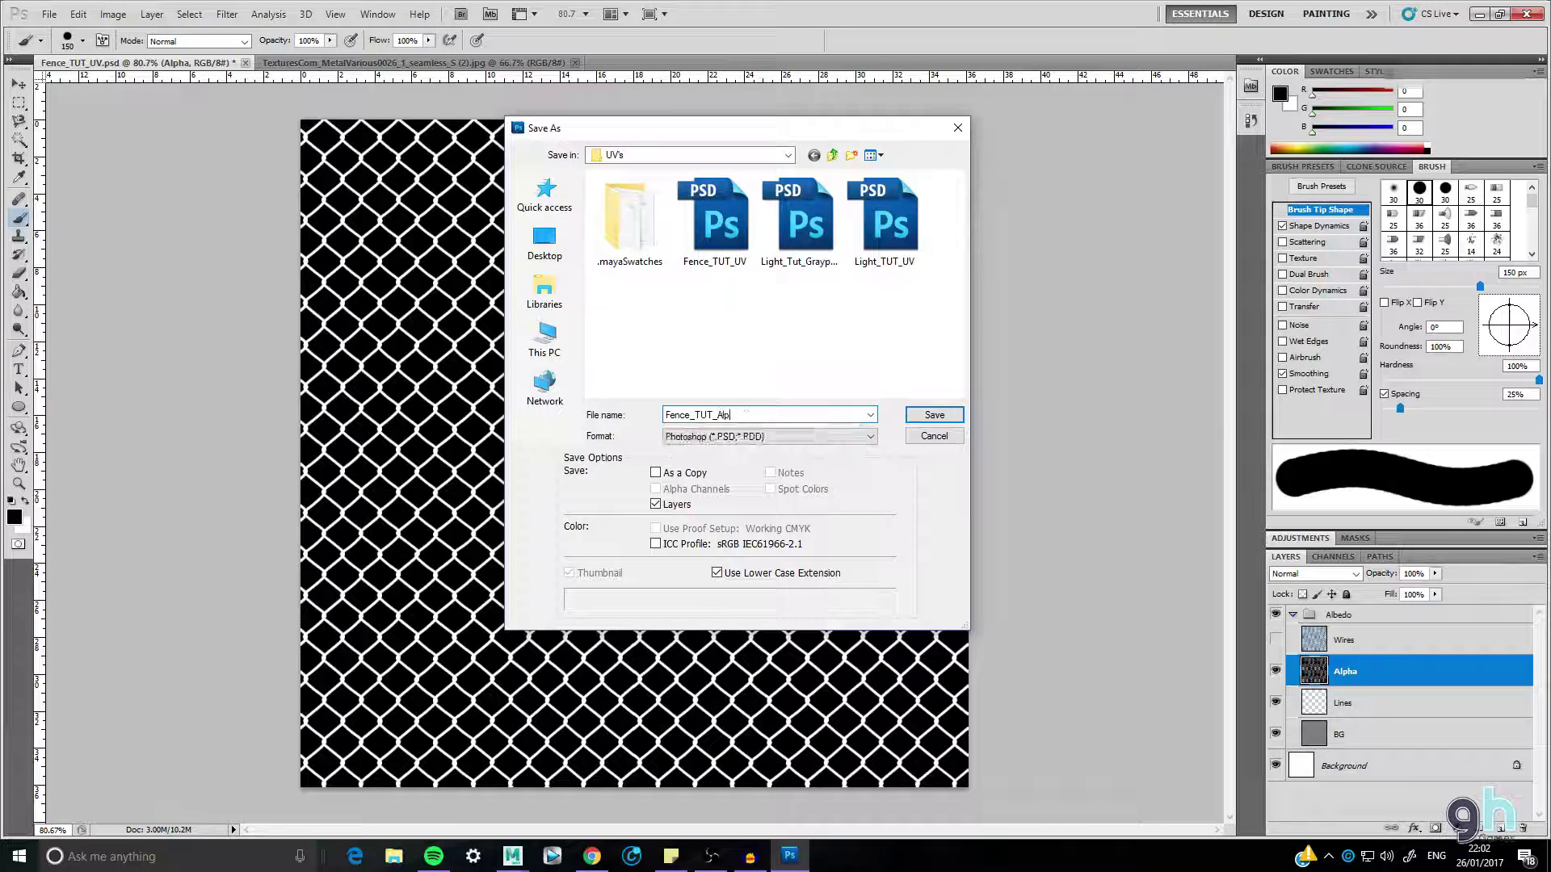
click(731, 437)
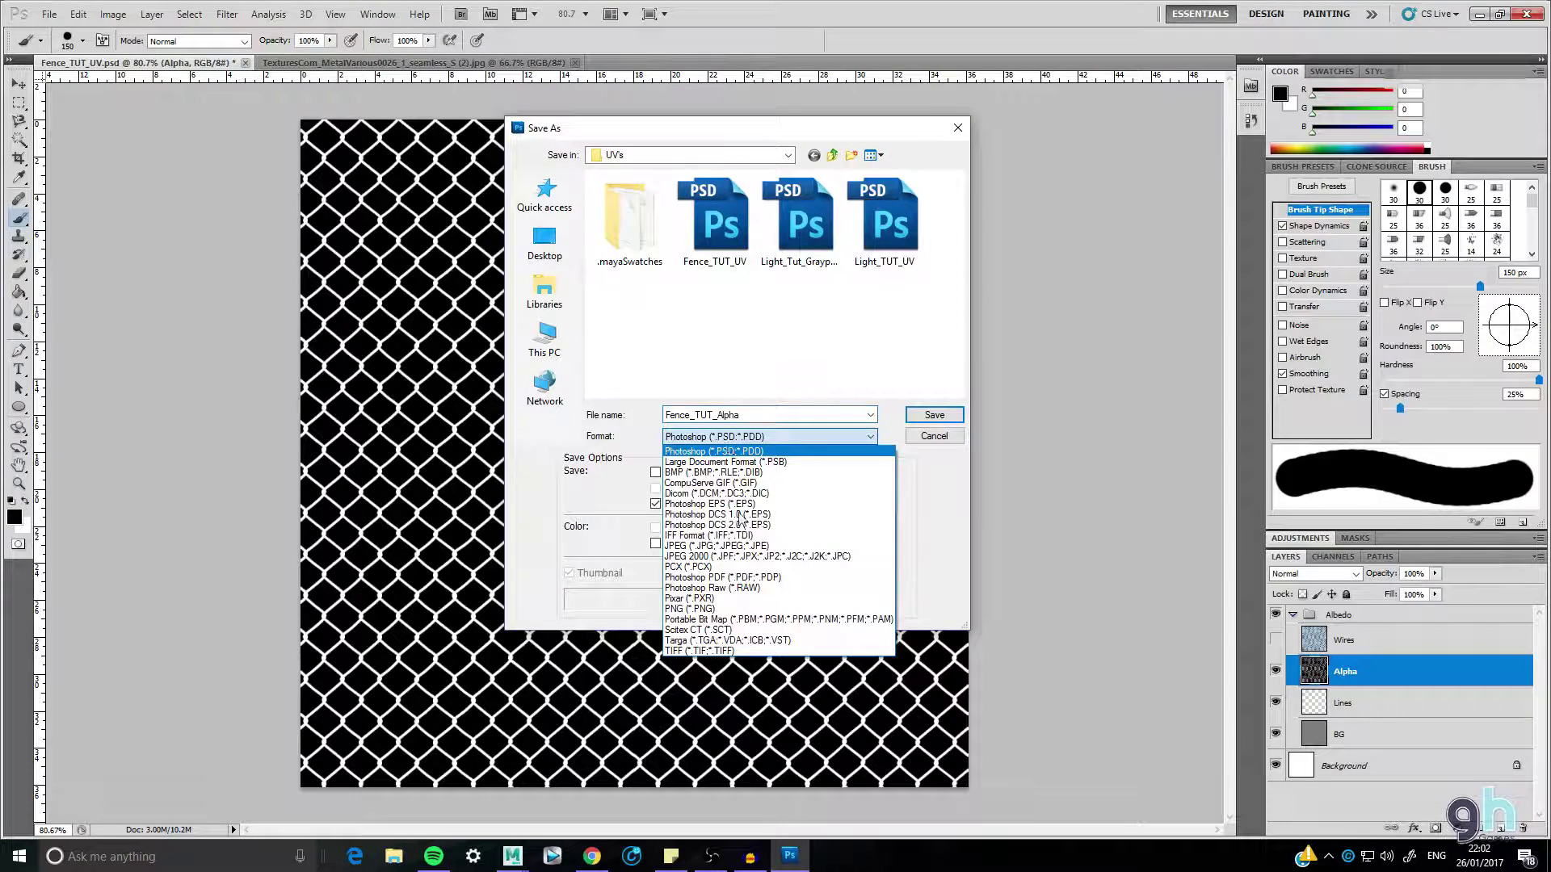
click(717, 633)
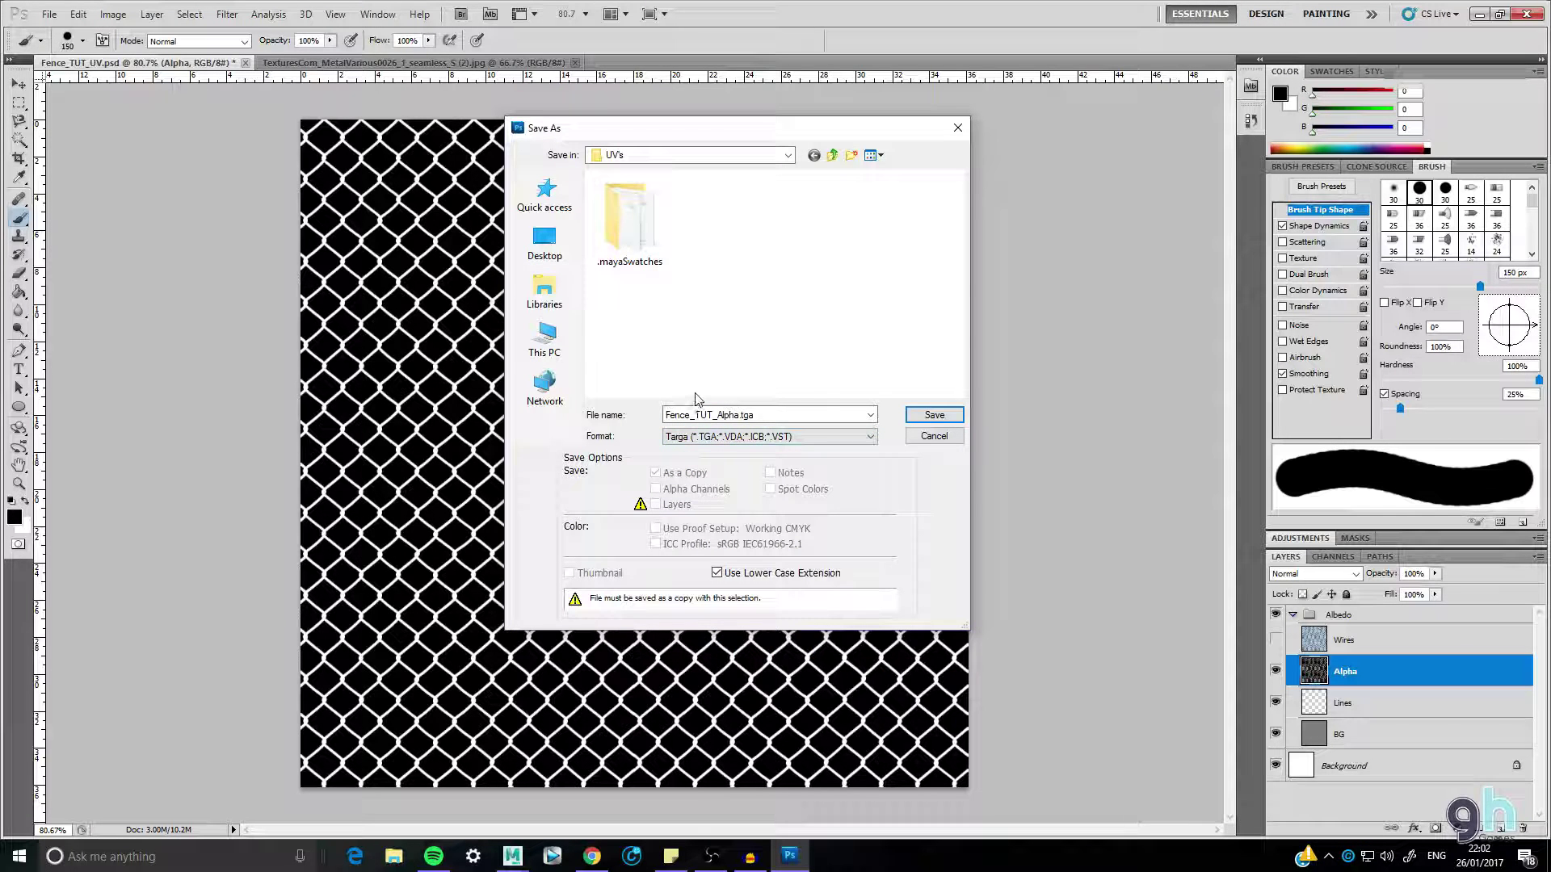
- Save the alpha Targa in the UE4 folder inside Youtube_Edits, accepting the offered Targa options
click(823, 155)
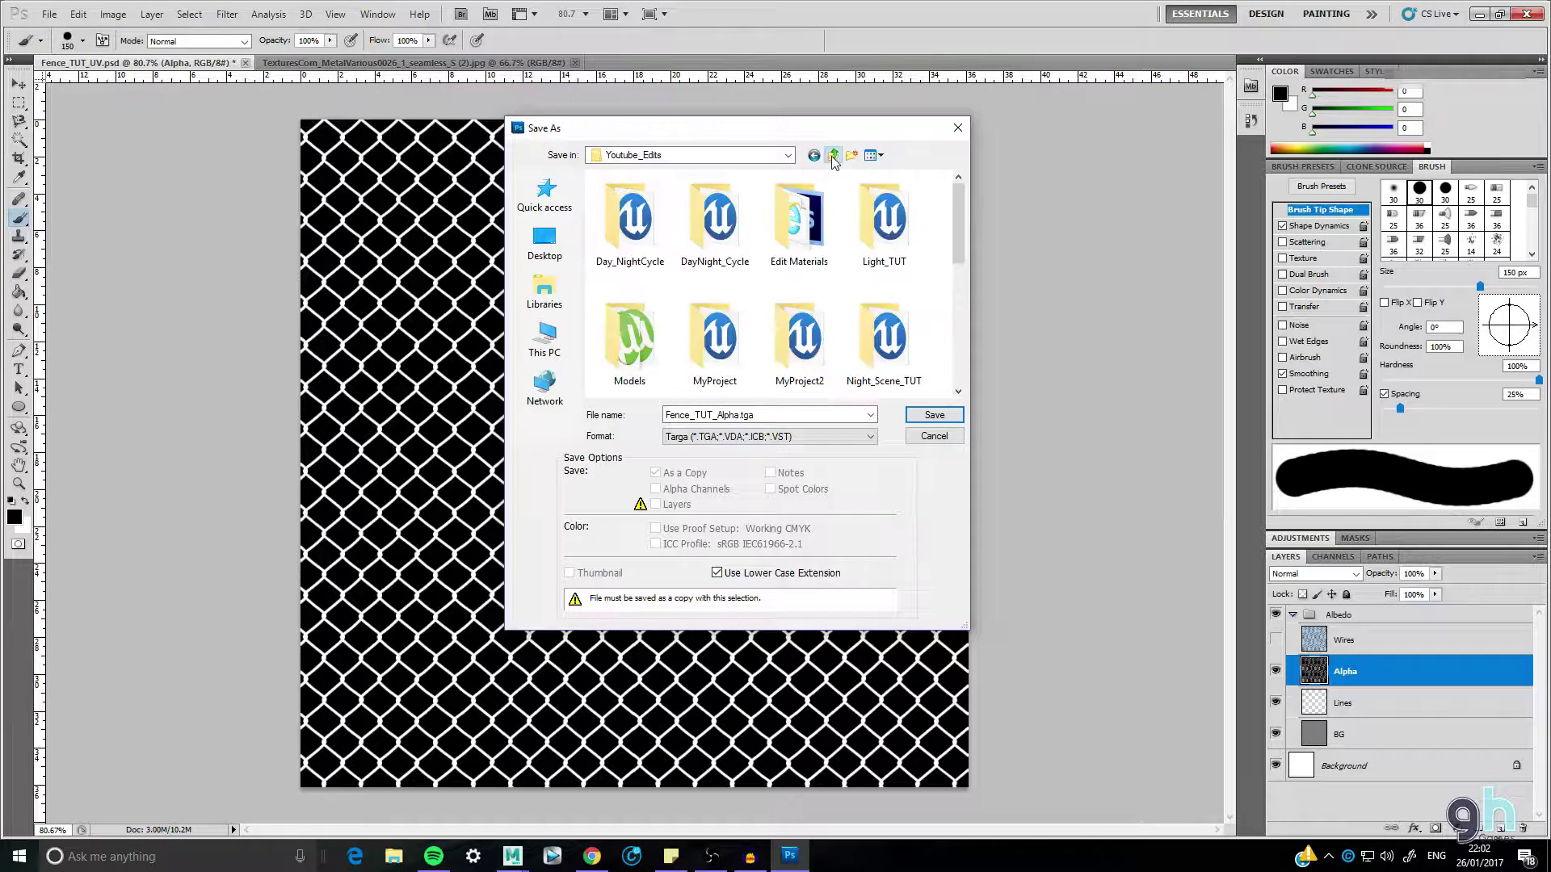
scroll(722, 283, down, 3)
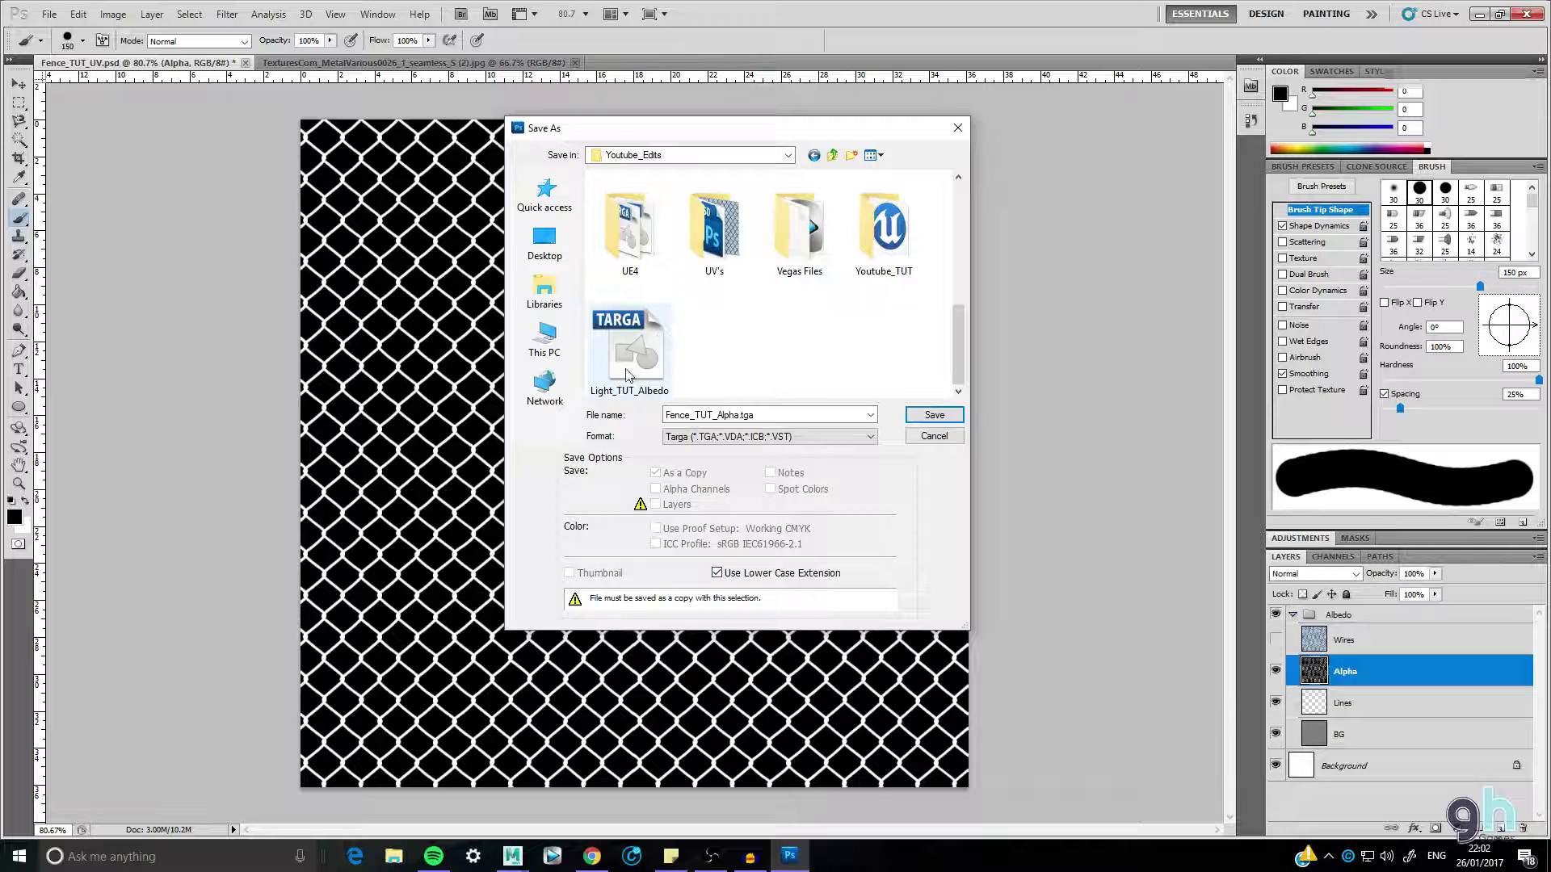
double_click(625, 252)
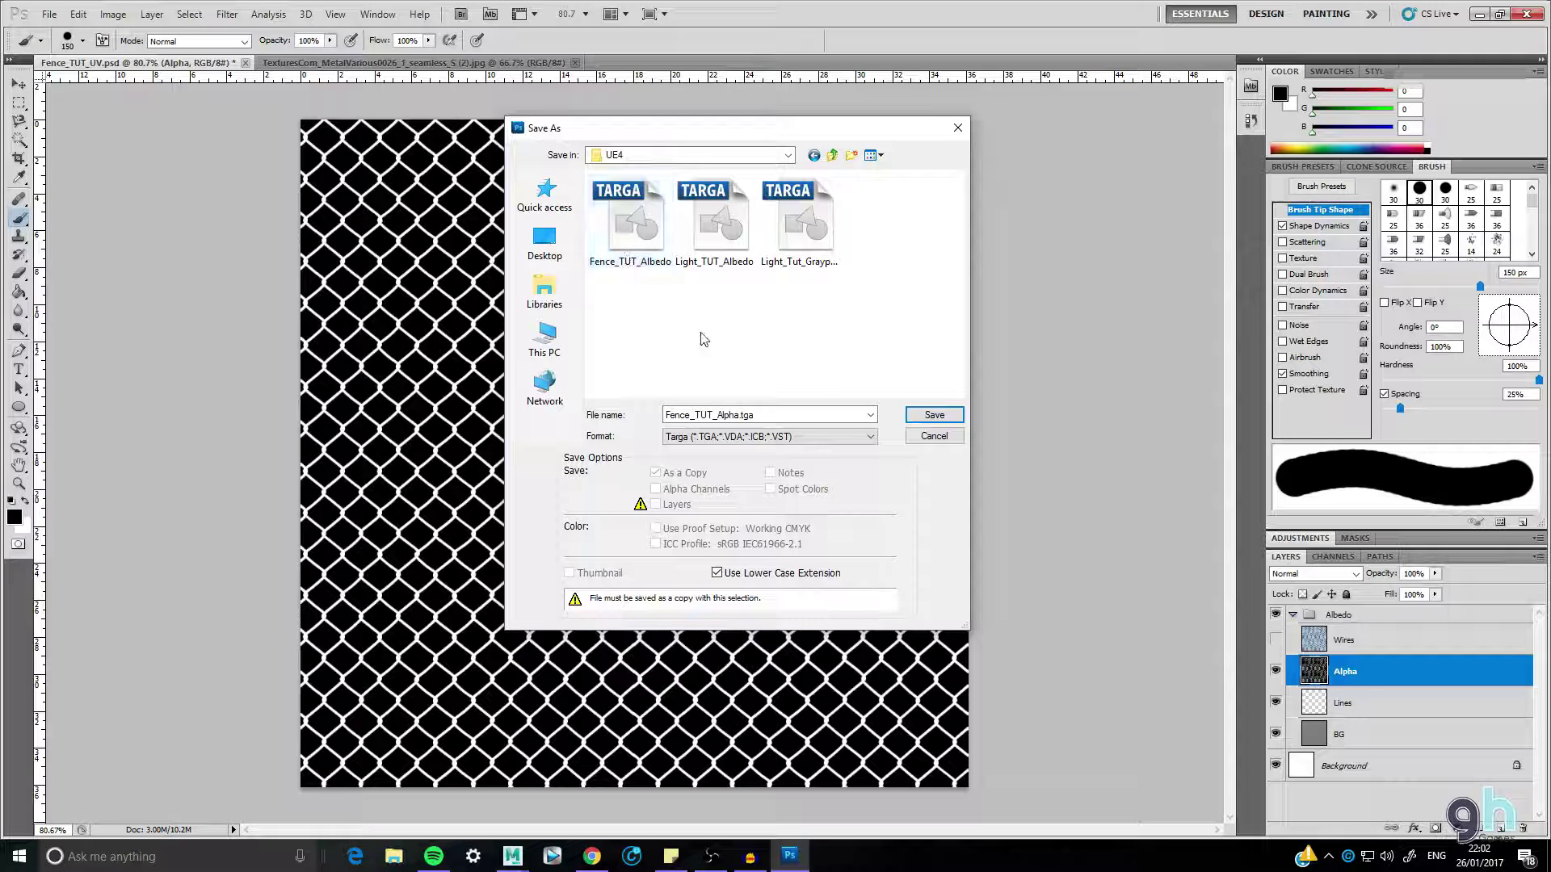
click(933, 414)
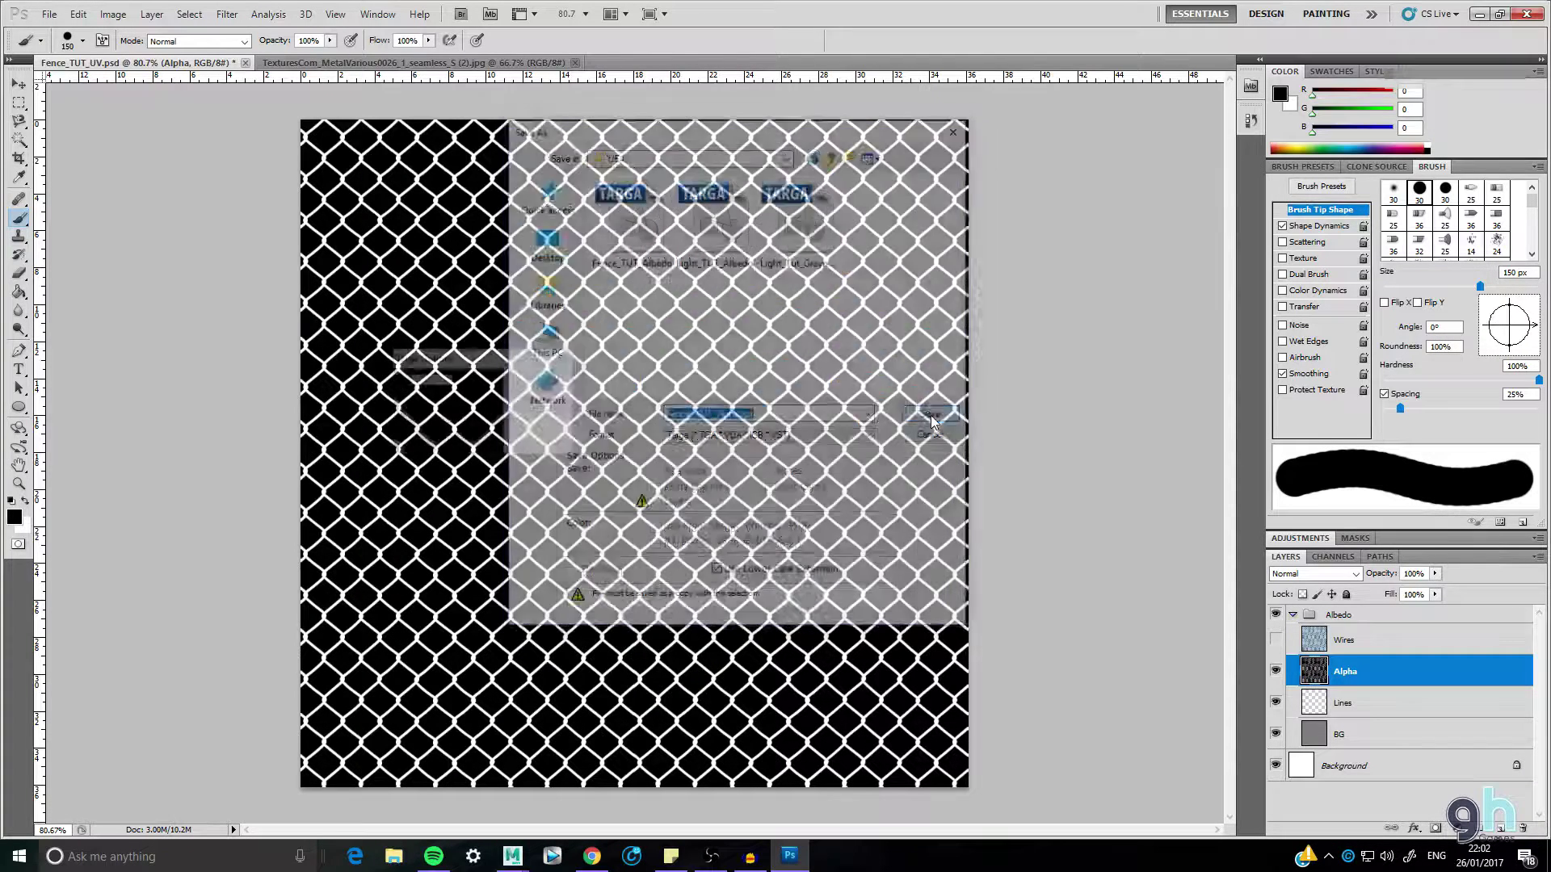
click(532, 390)
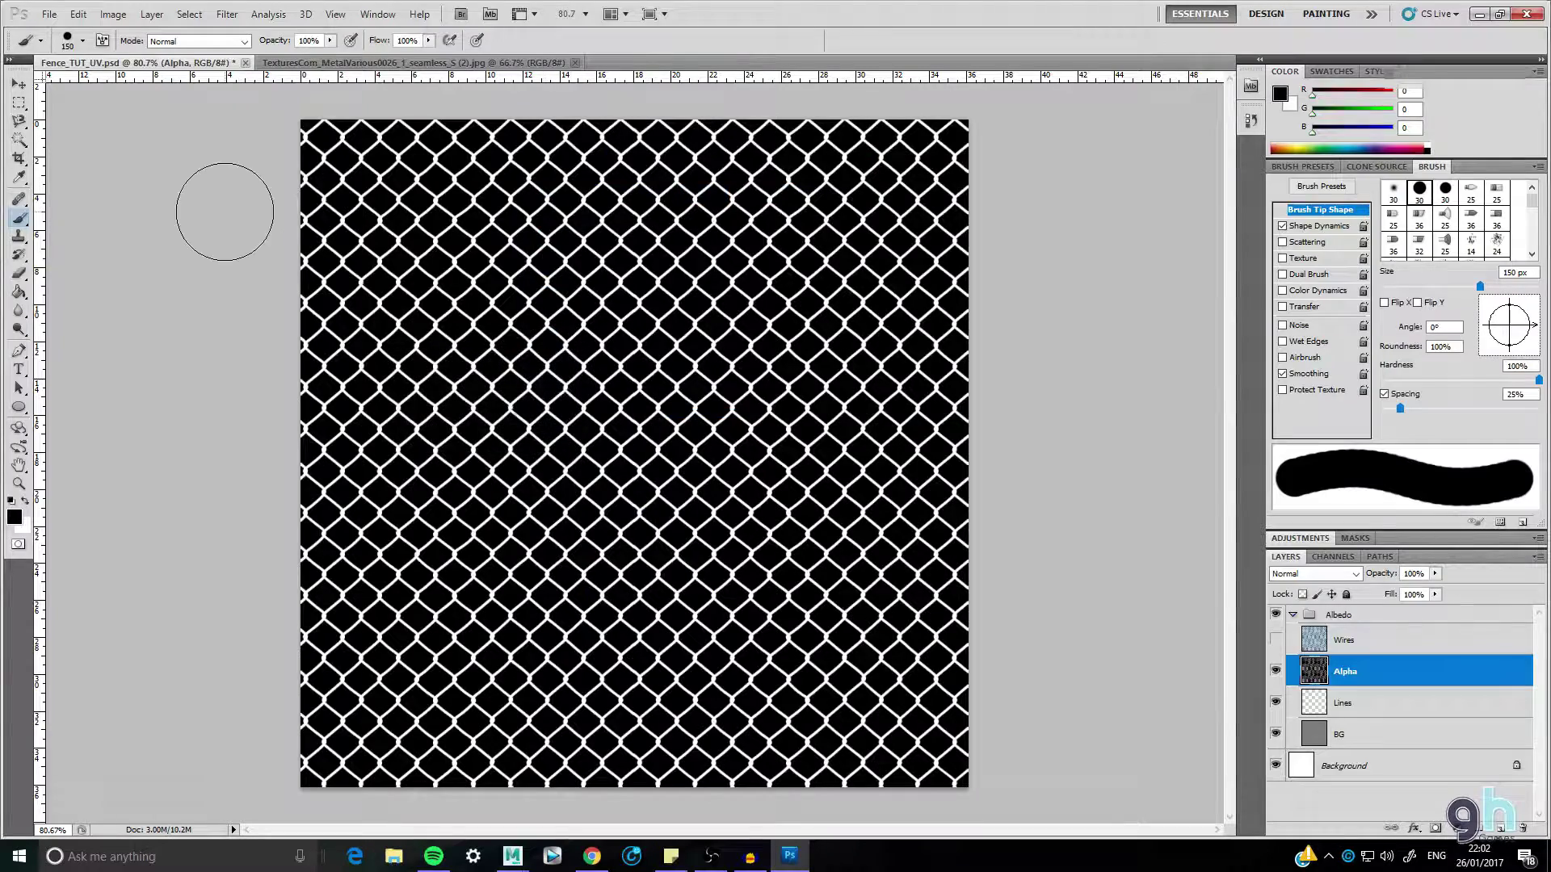
- Select the Wires layer, make it visible again and save the Fence_TUT_UV PSD
click(53, 14)
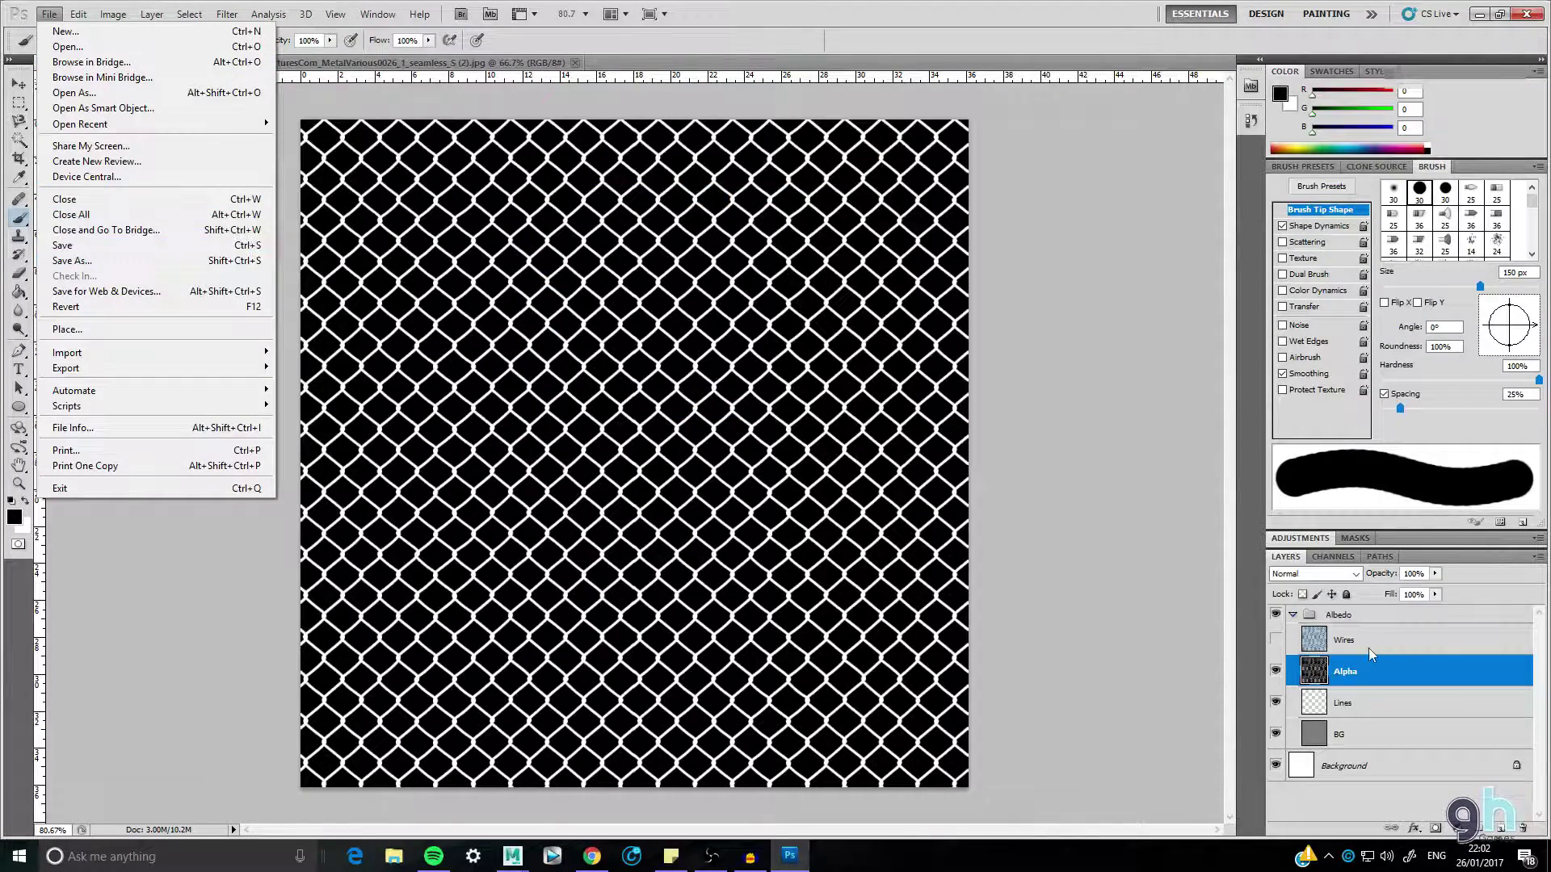
click(1294, 640)
click(1276, 639)
click(49, 14)
click(80, 244)
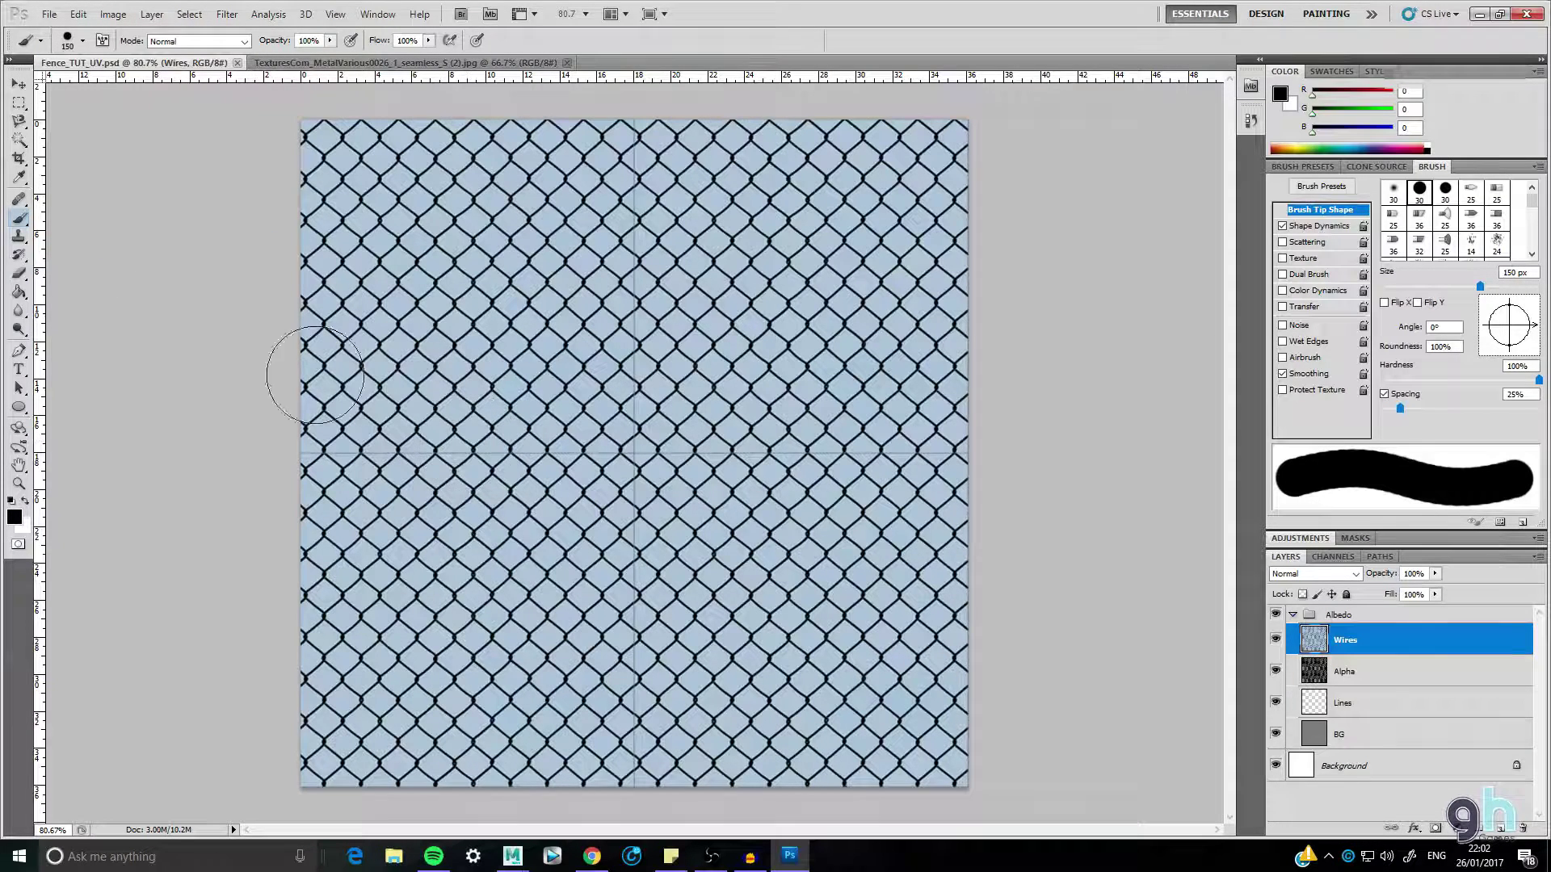
- Close the metal texture image, leave Photoshop and launch Unreal Engine 4.13.2 from the Epic Games Launcher
click(567, 62)
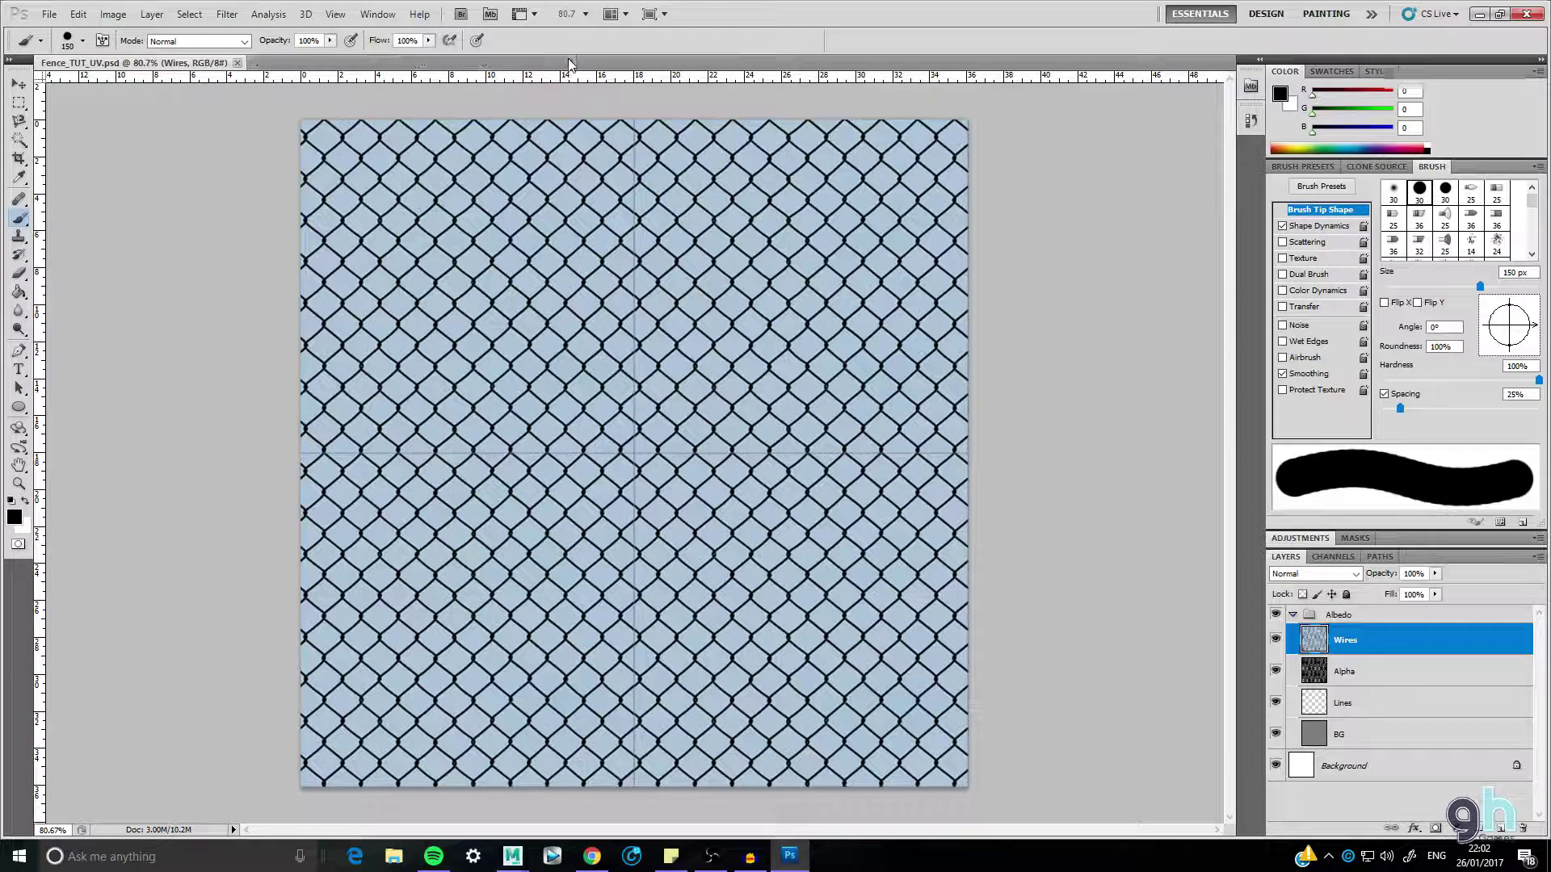
click(1479, 13)
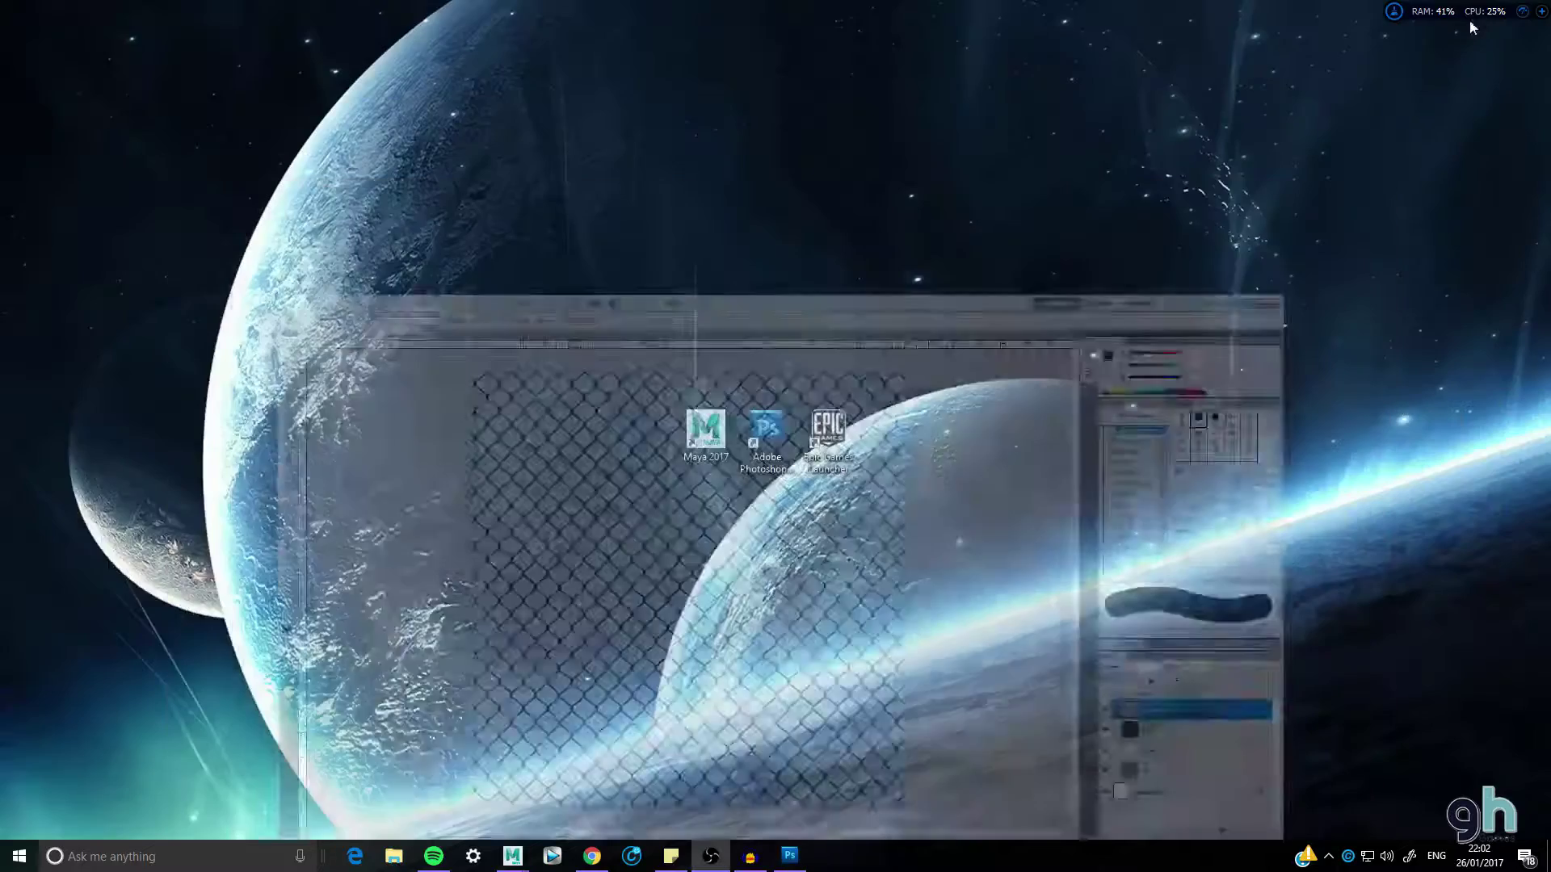
drag(955, 566, 819, 395)
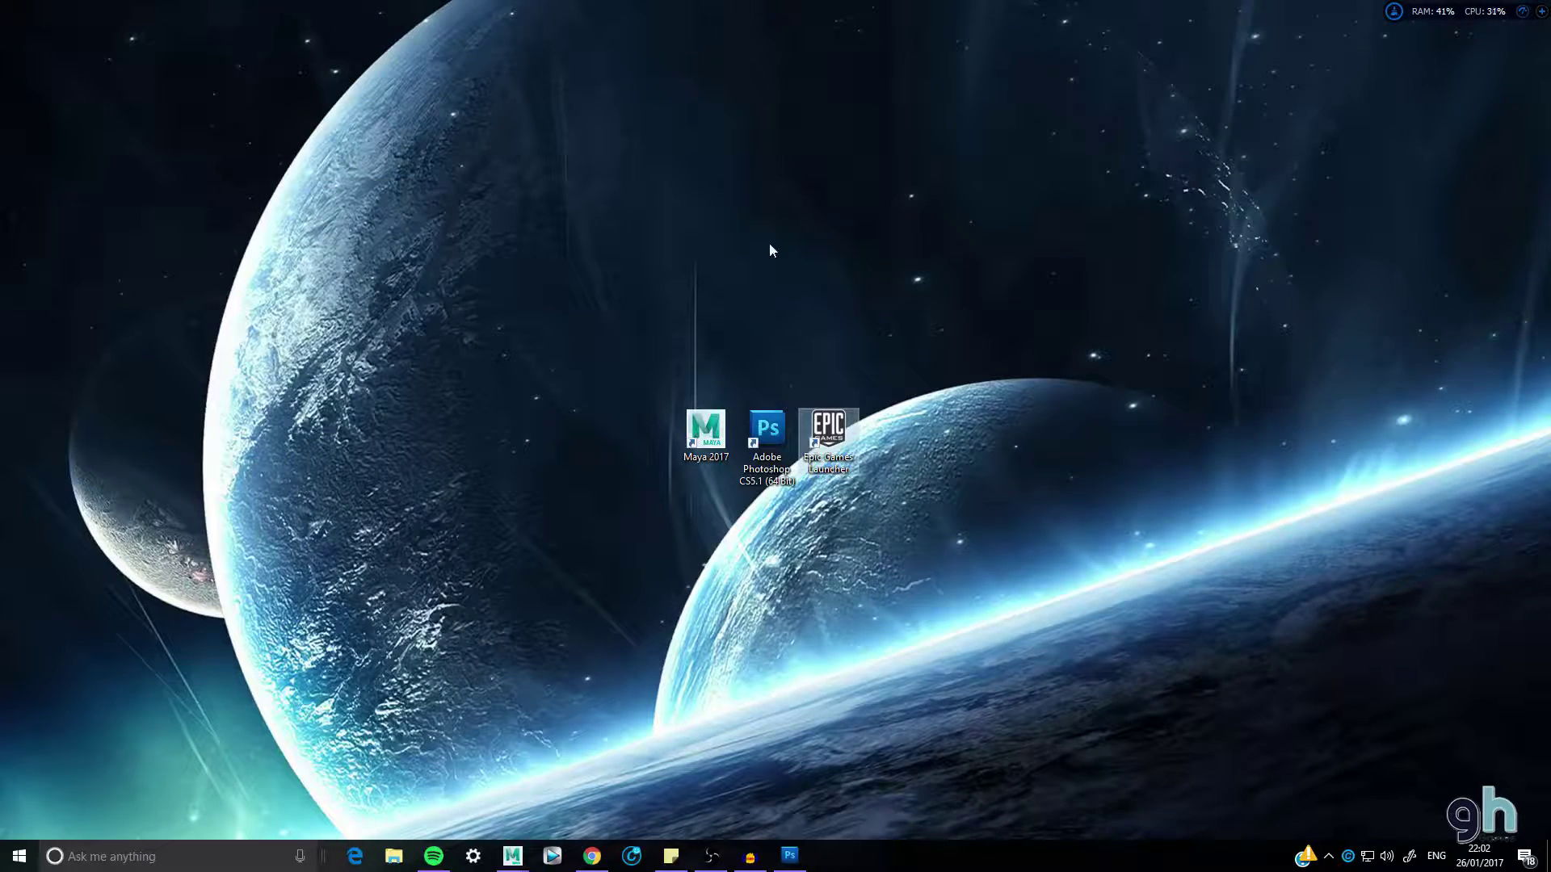
double_click(836, 432)
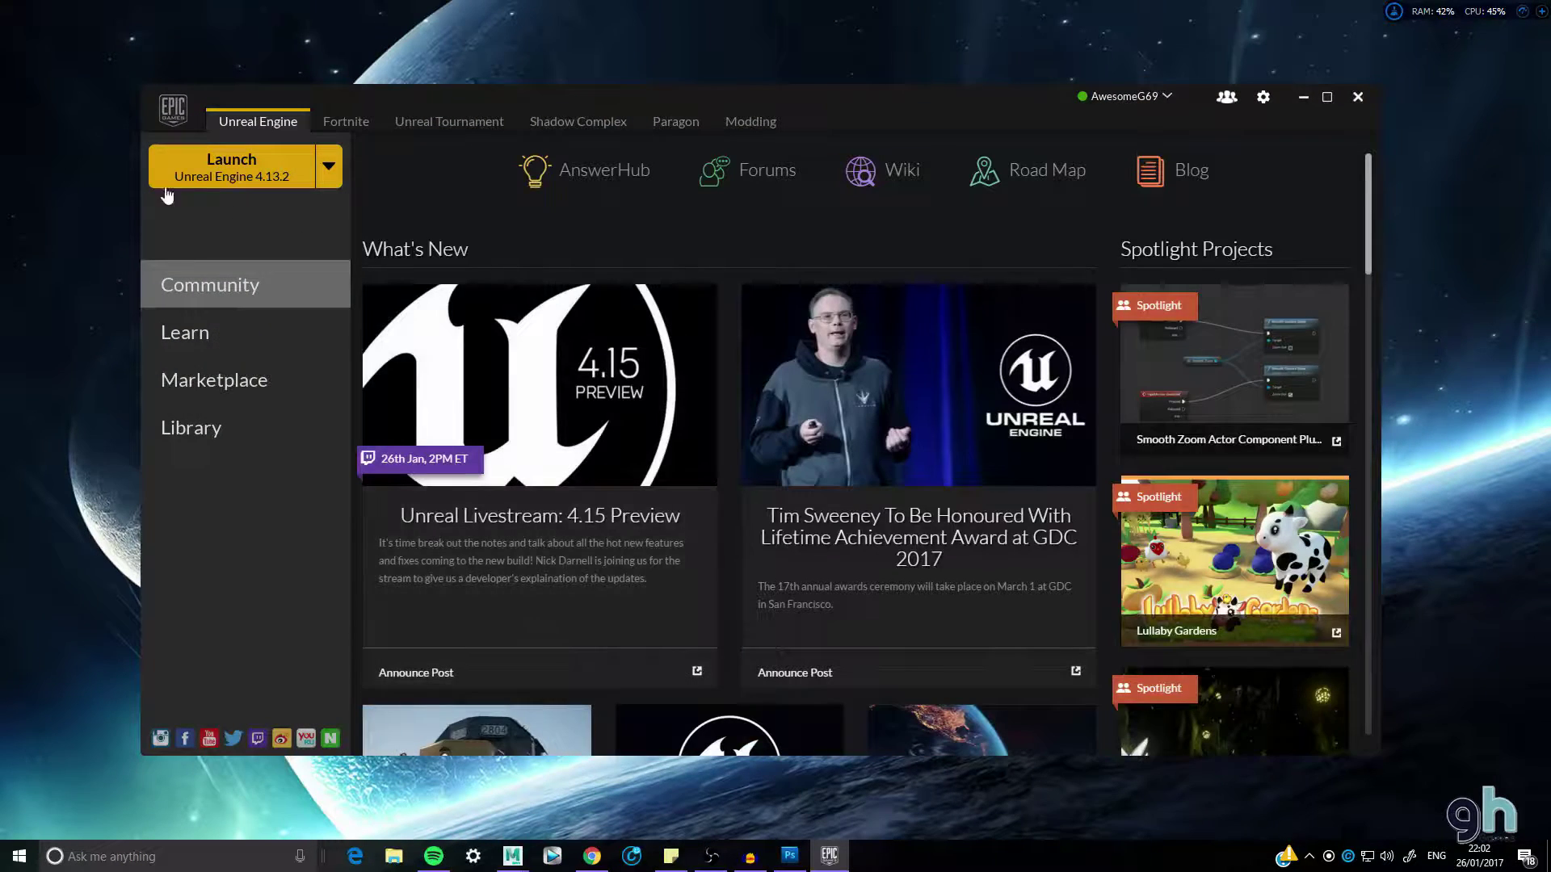
click(203, 173)
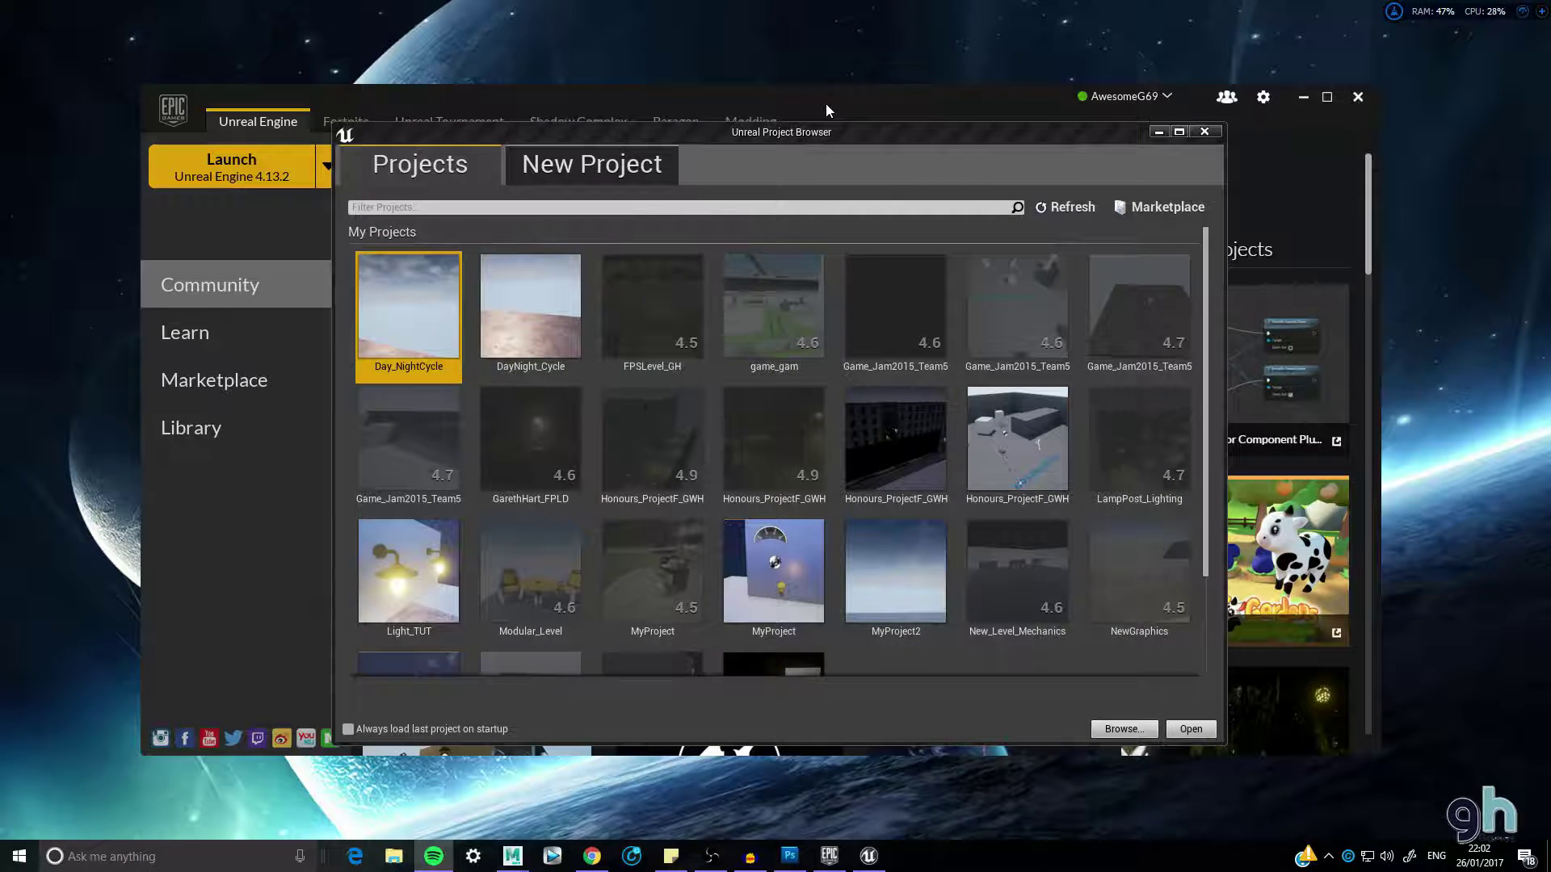
- Create a blank Blueprint project with starter content, named Fence_TUT, in the Youtube_Edits folder
click(593, 164)
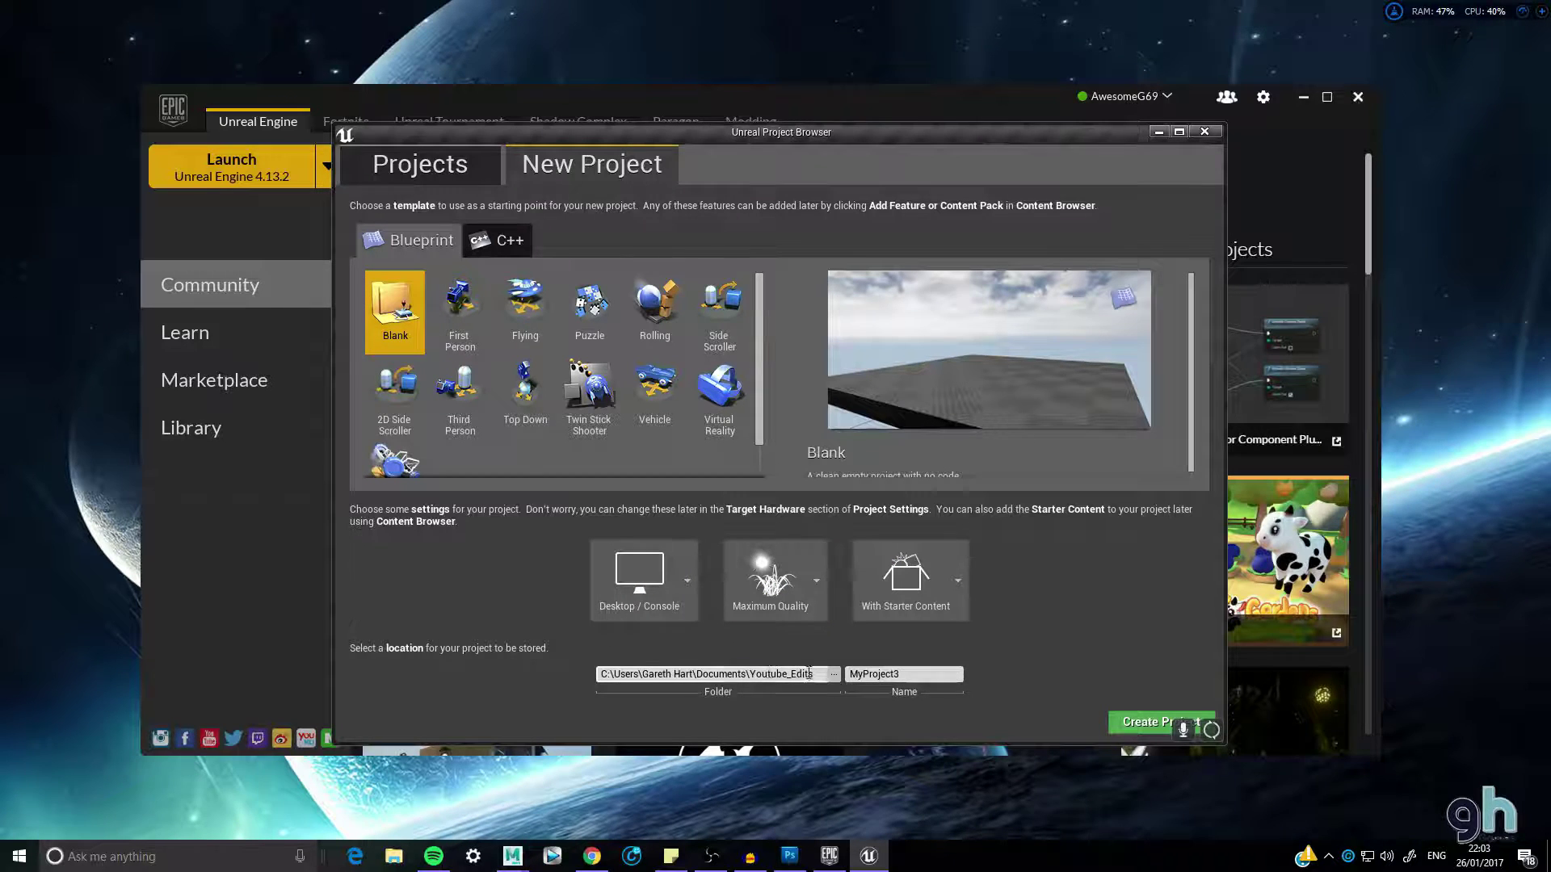
double_click(919, 673)
text(Fence_TUT)
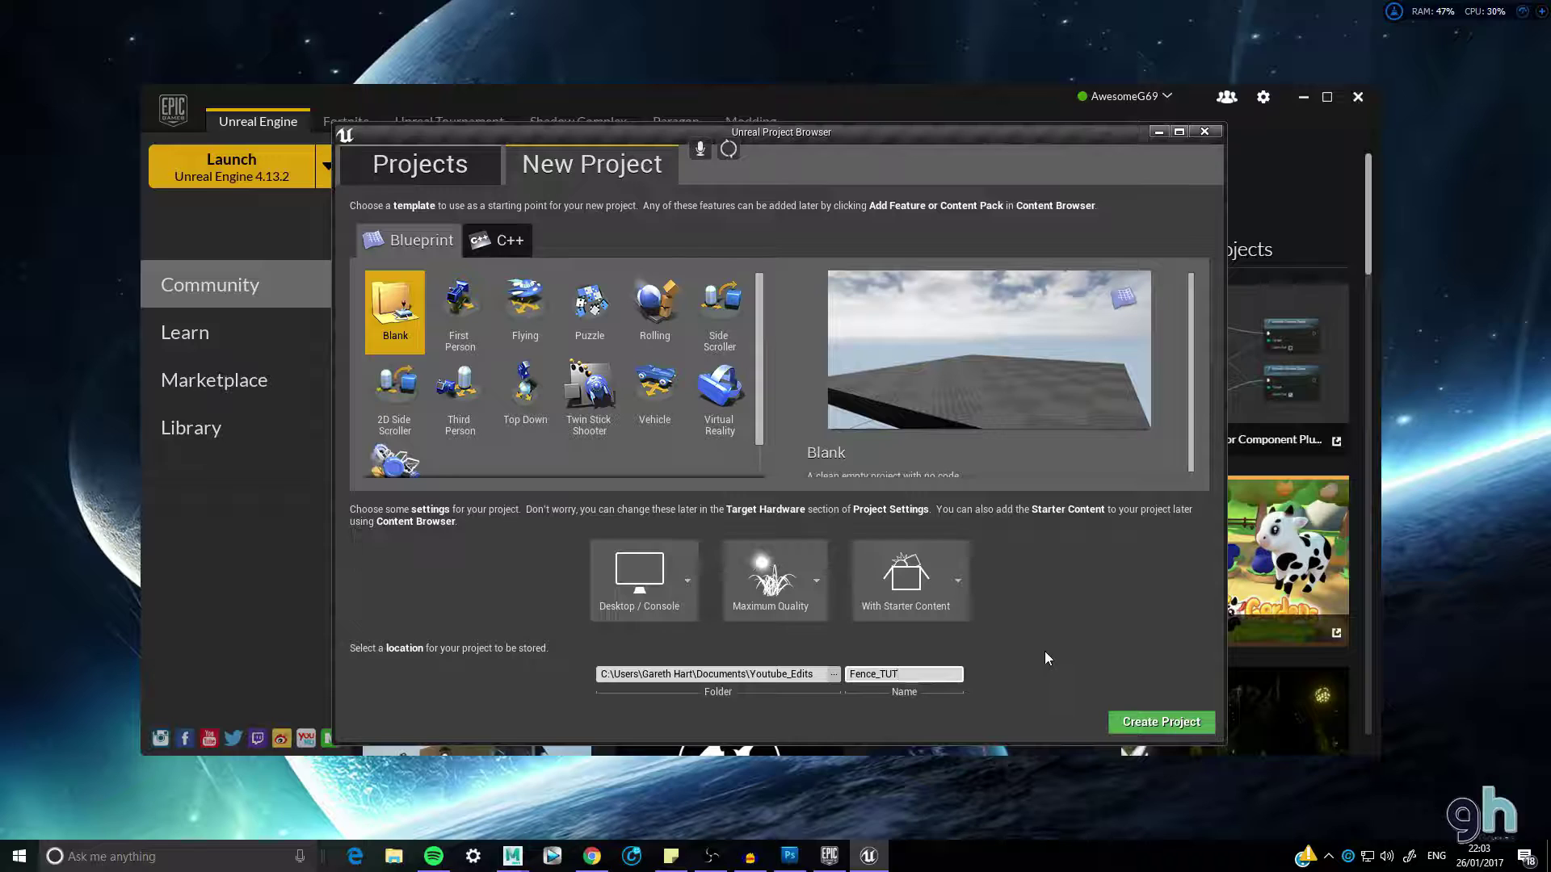
click(1147, 721)
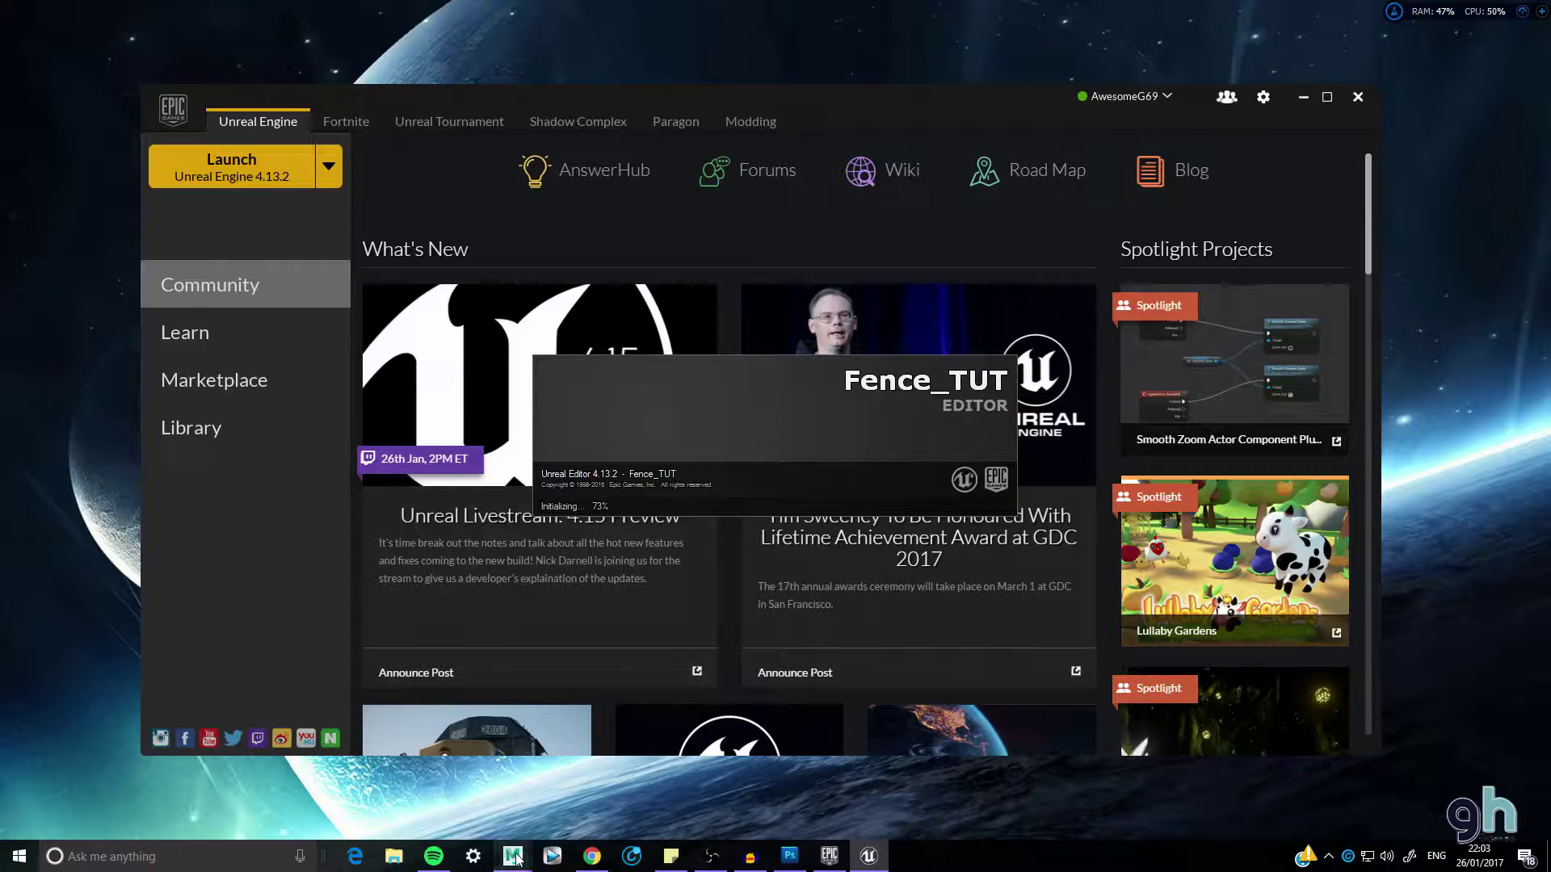
- Switch to Maya, turn on textured display and deselect the fence plane to view it from an angle
mouse_move(533, 858)
click(581, 792)
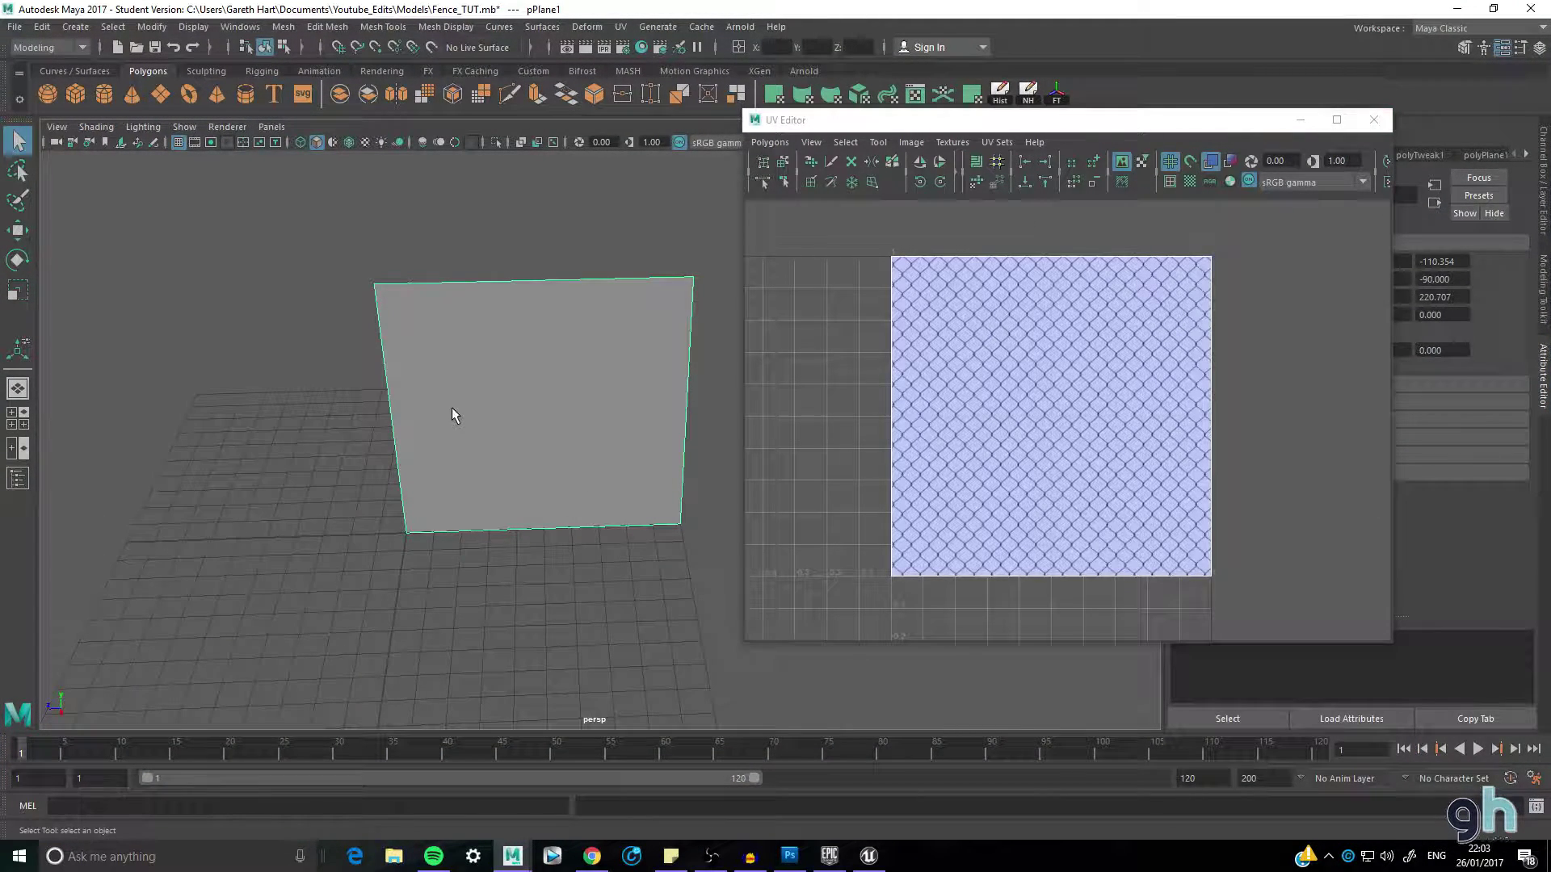
key(6)
click(316, 370)
alt+middle_drag(317, 370, 373, 406)
alt+drag(373, 406, 494, 429)
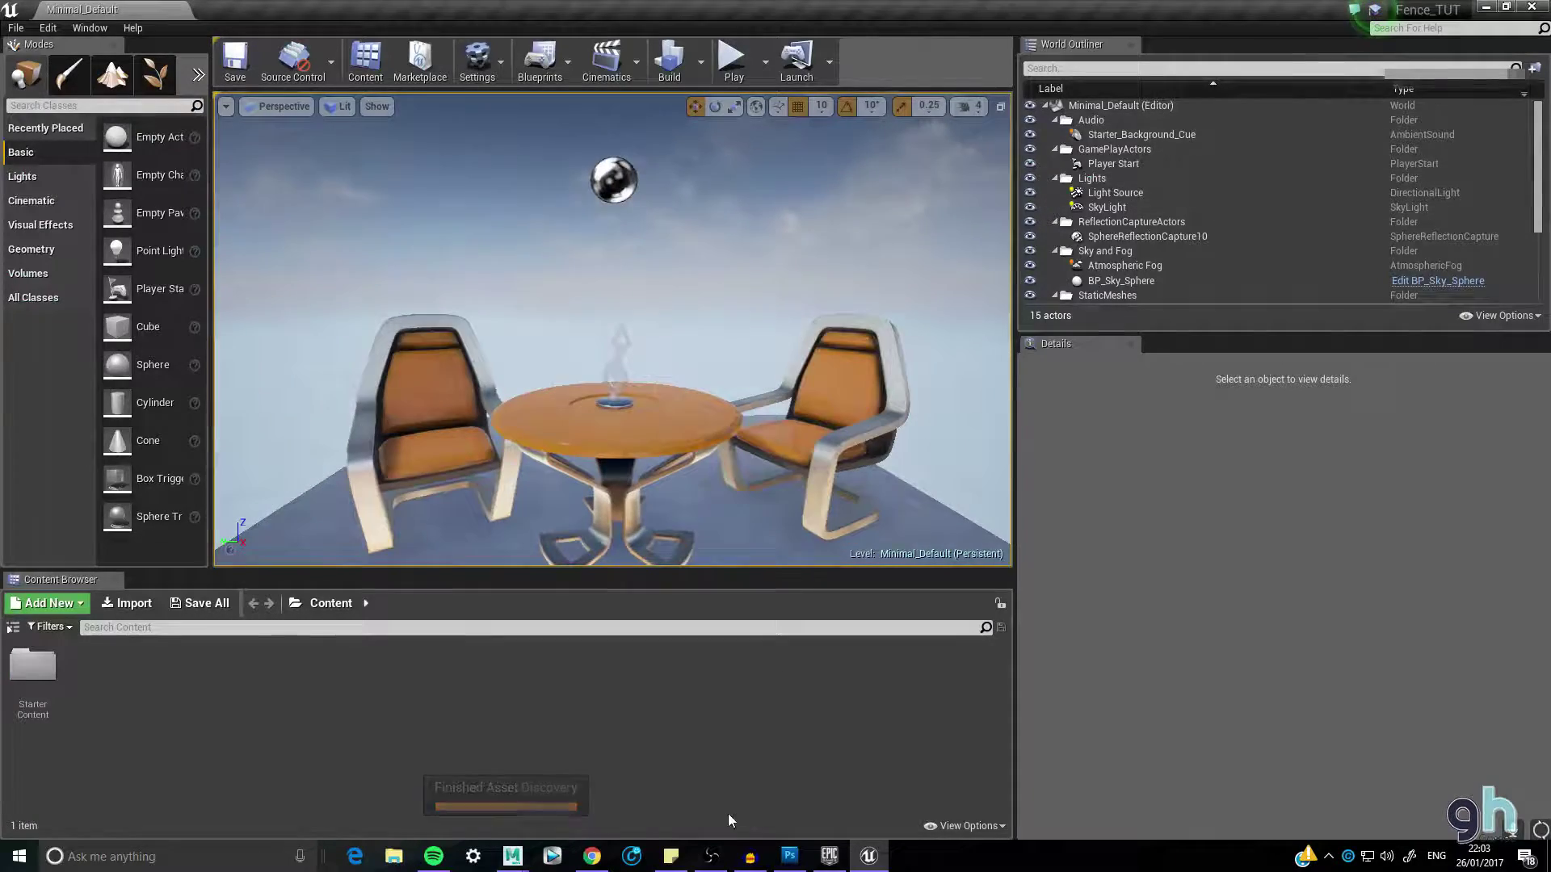
- Return to Maya, close the UV Editor and select the fence plane
mouse_move(512, 856)
click(606, 784)
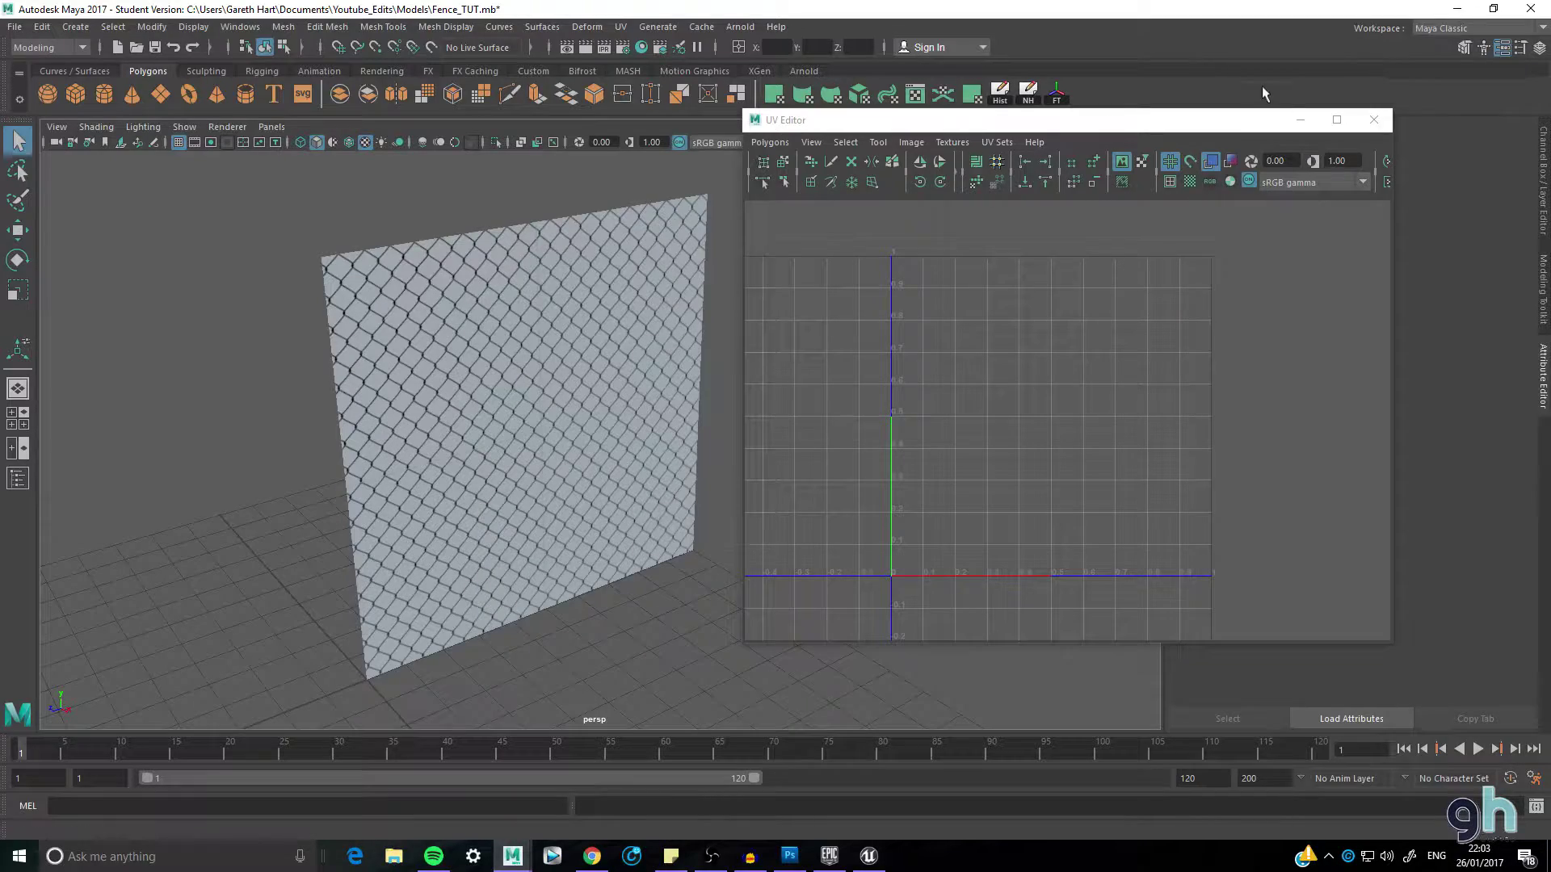
click(1373, 120)
alt+drag(791, 404, 717, 441)
click(717, 441)
alt+drag(632, 506, 556, 532)
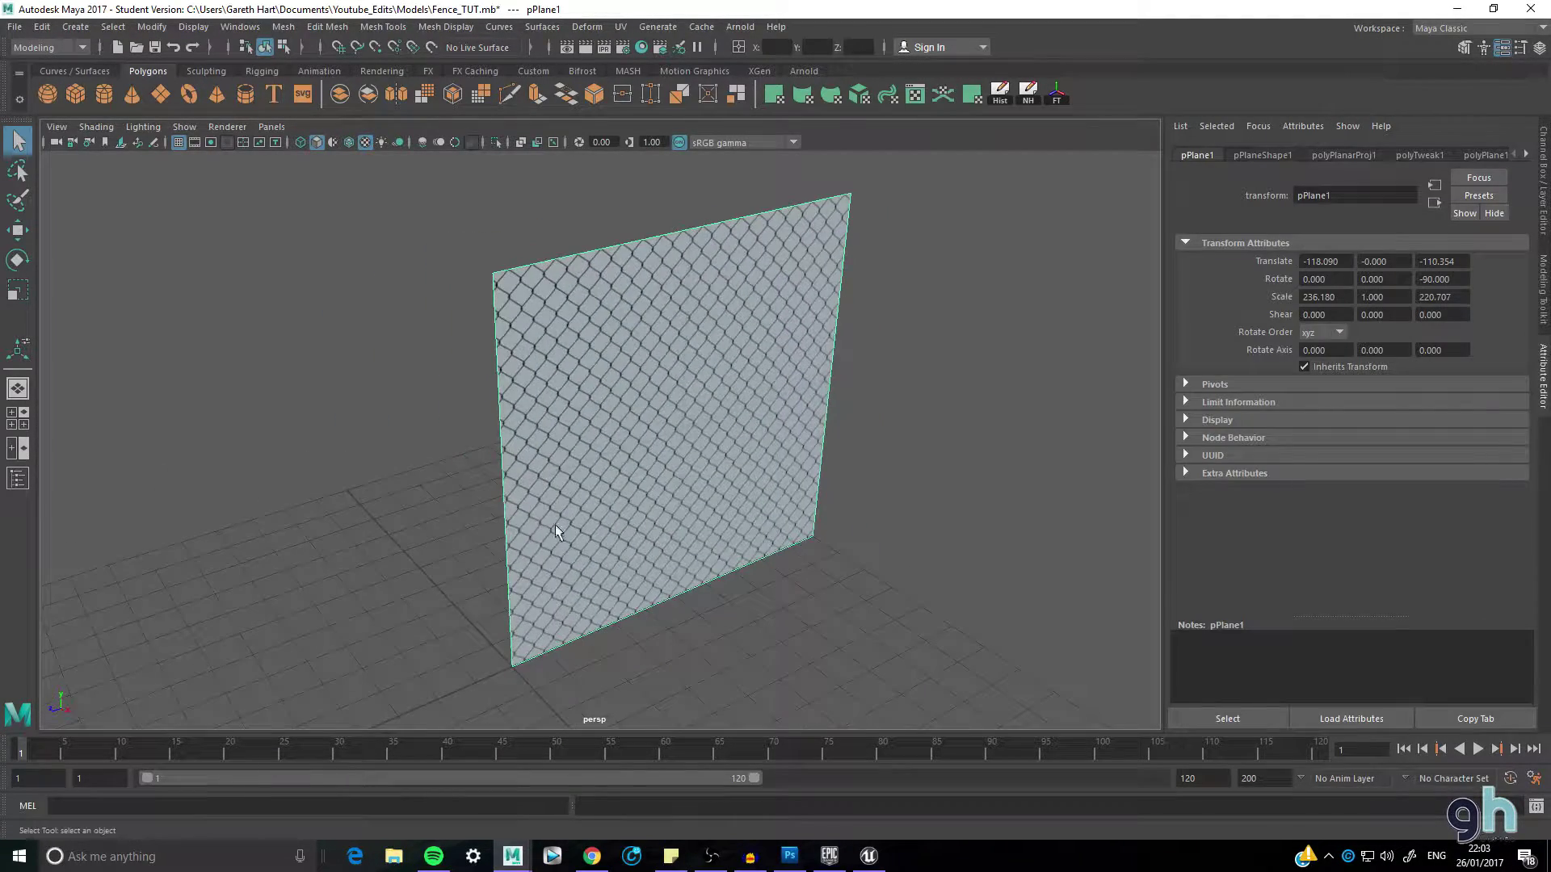
- Try to set the plane's absolute X position to 0 with the Move tool
key(w)
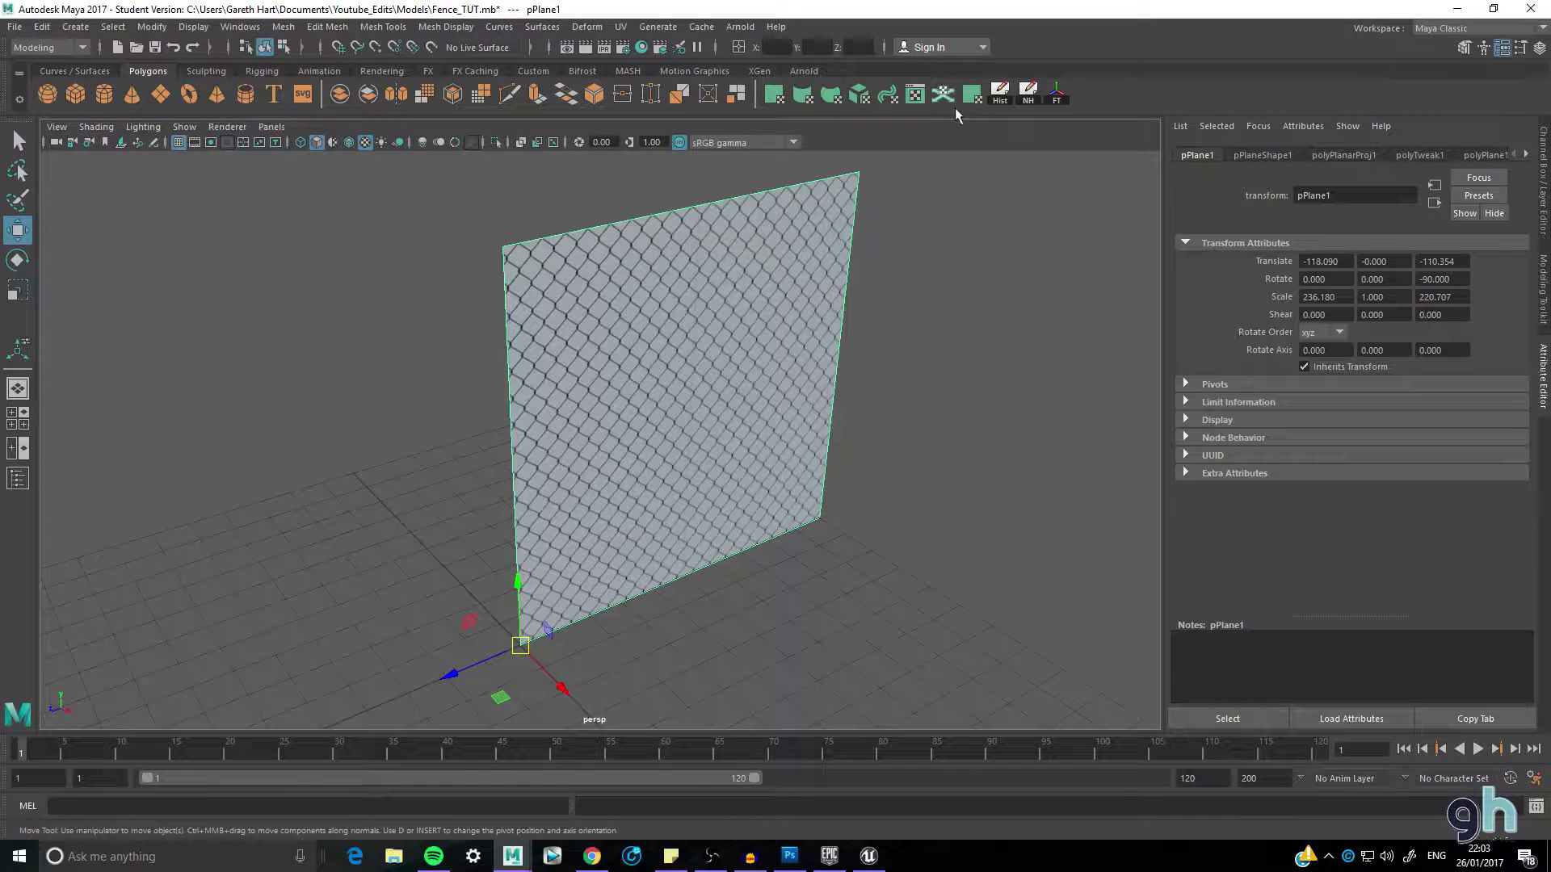
click(780, 46)
text(0)
key(Tab)
text(0)
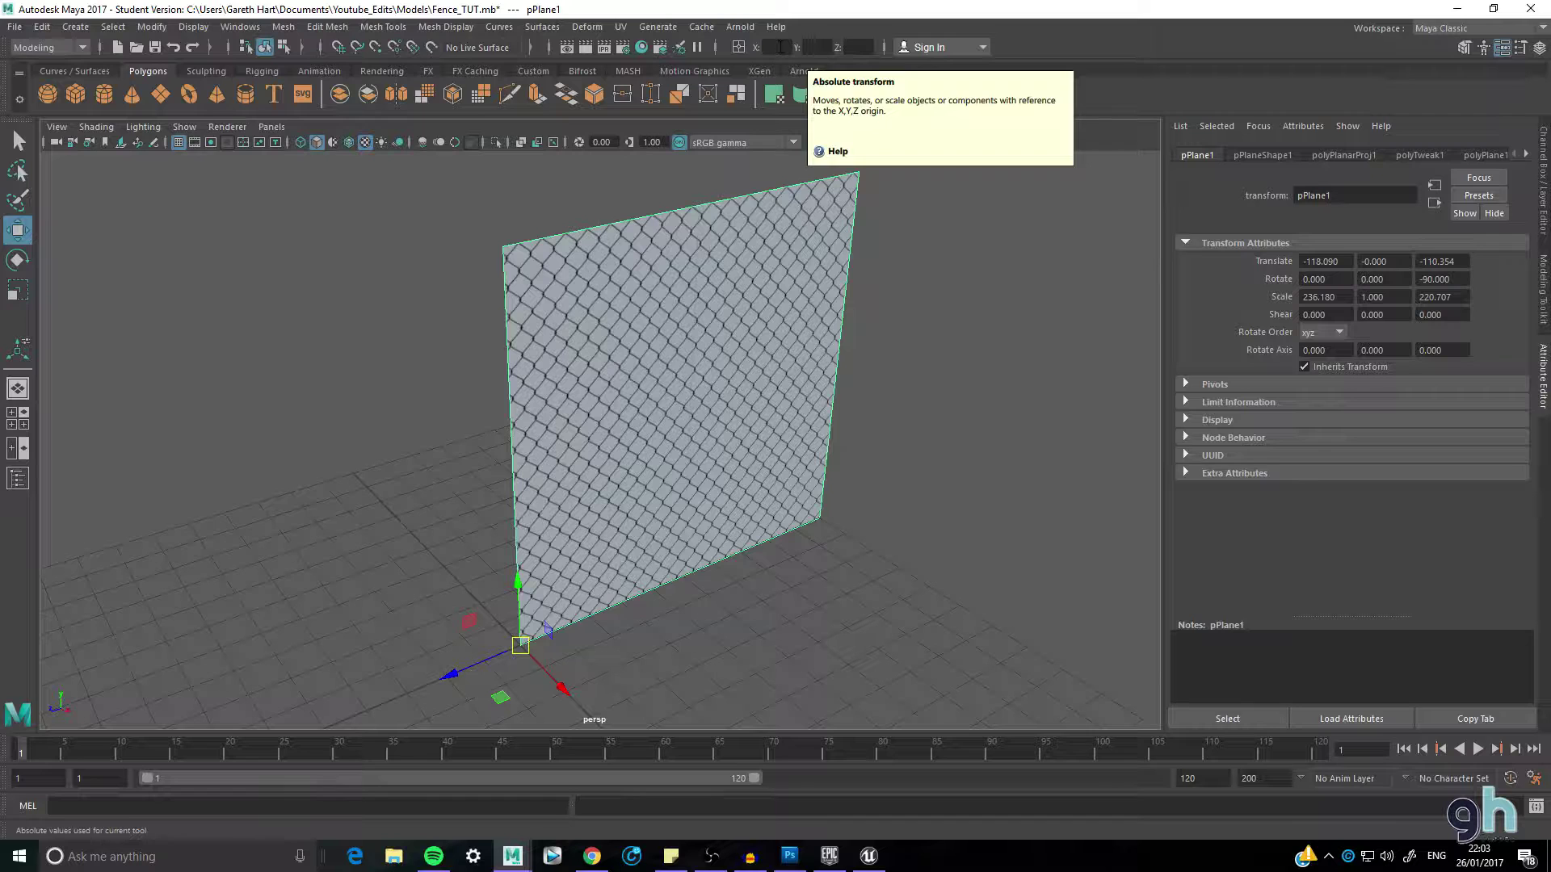
- Delete the plane's construction history and its non-deformer history
alt+middle_drag(931, 262, 872, 269)
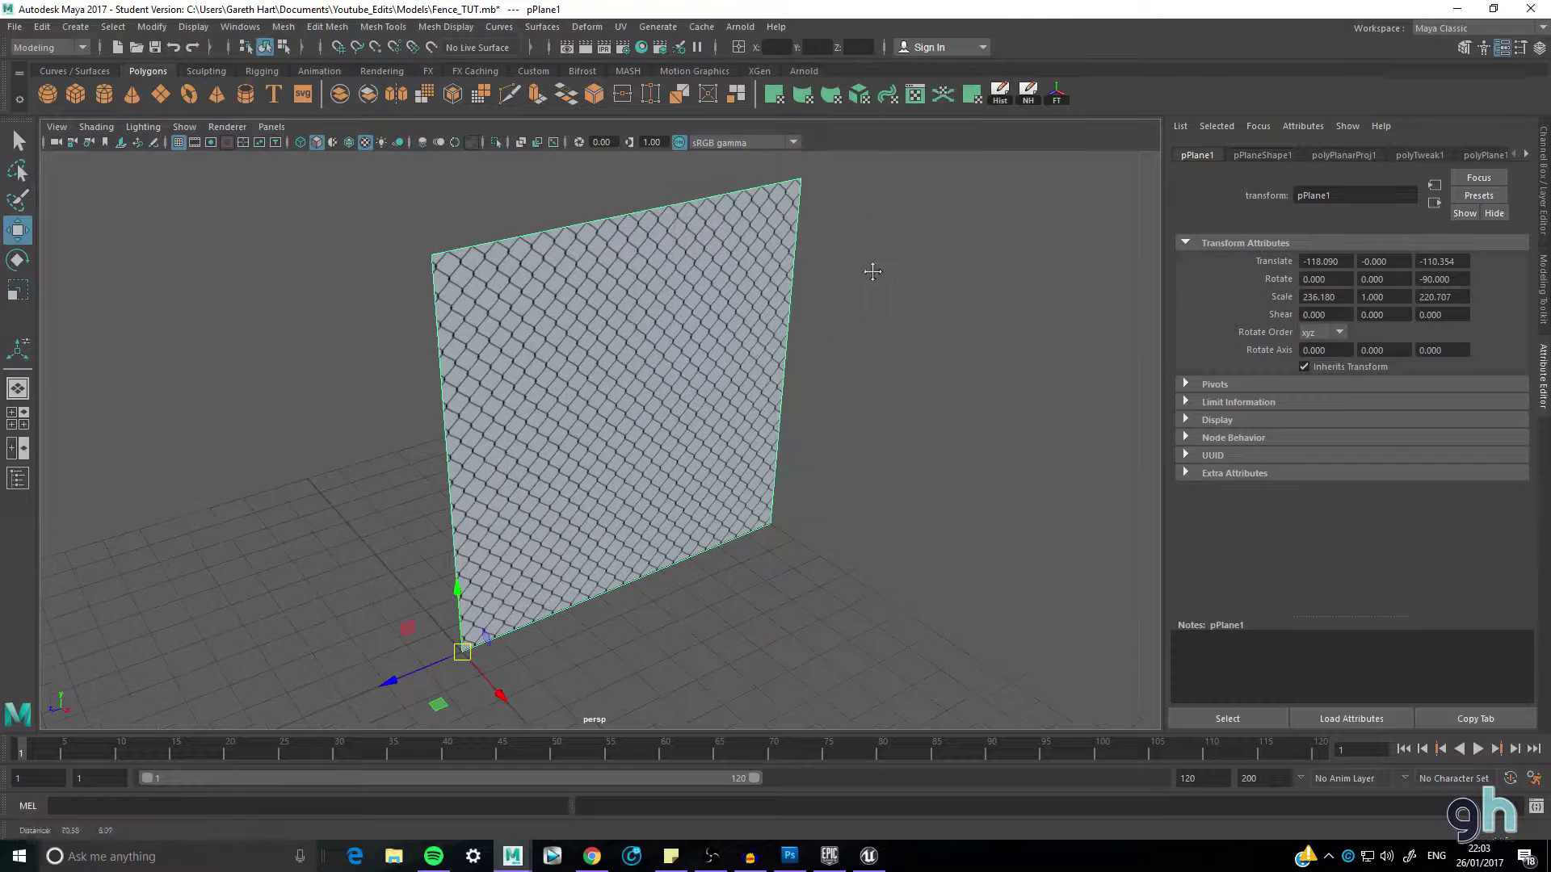
click(1003, 103)
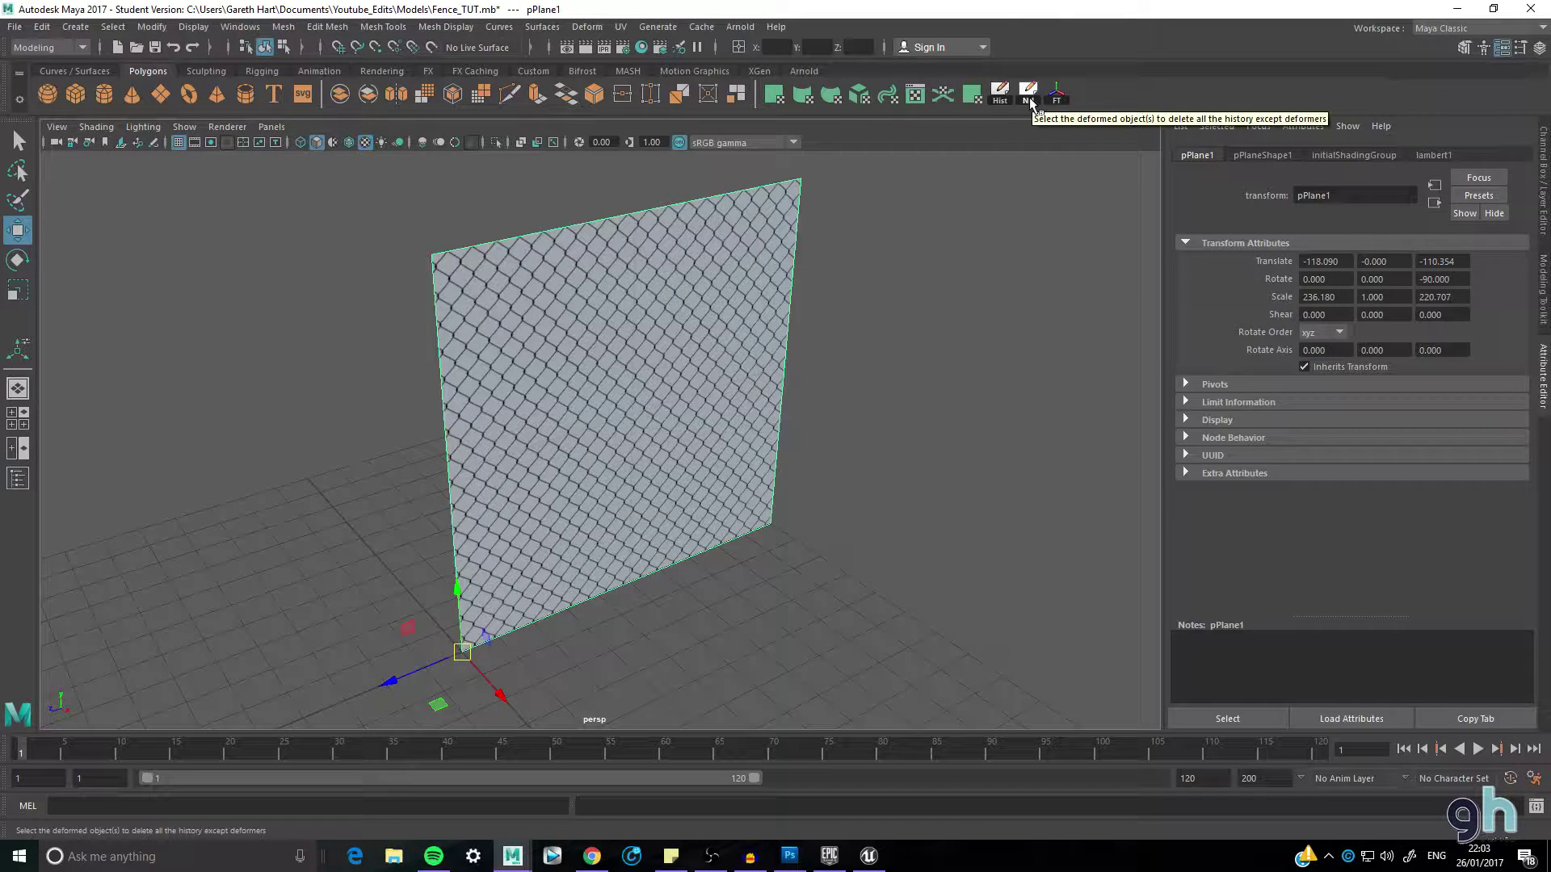
click(1029, 101)
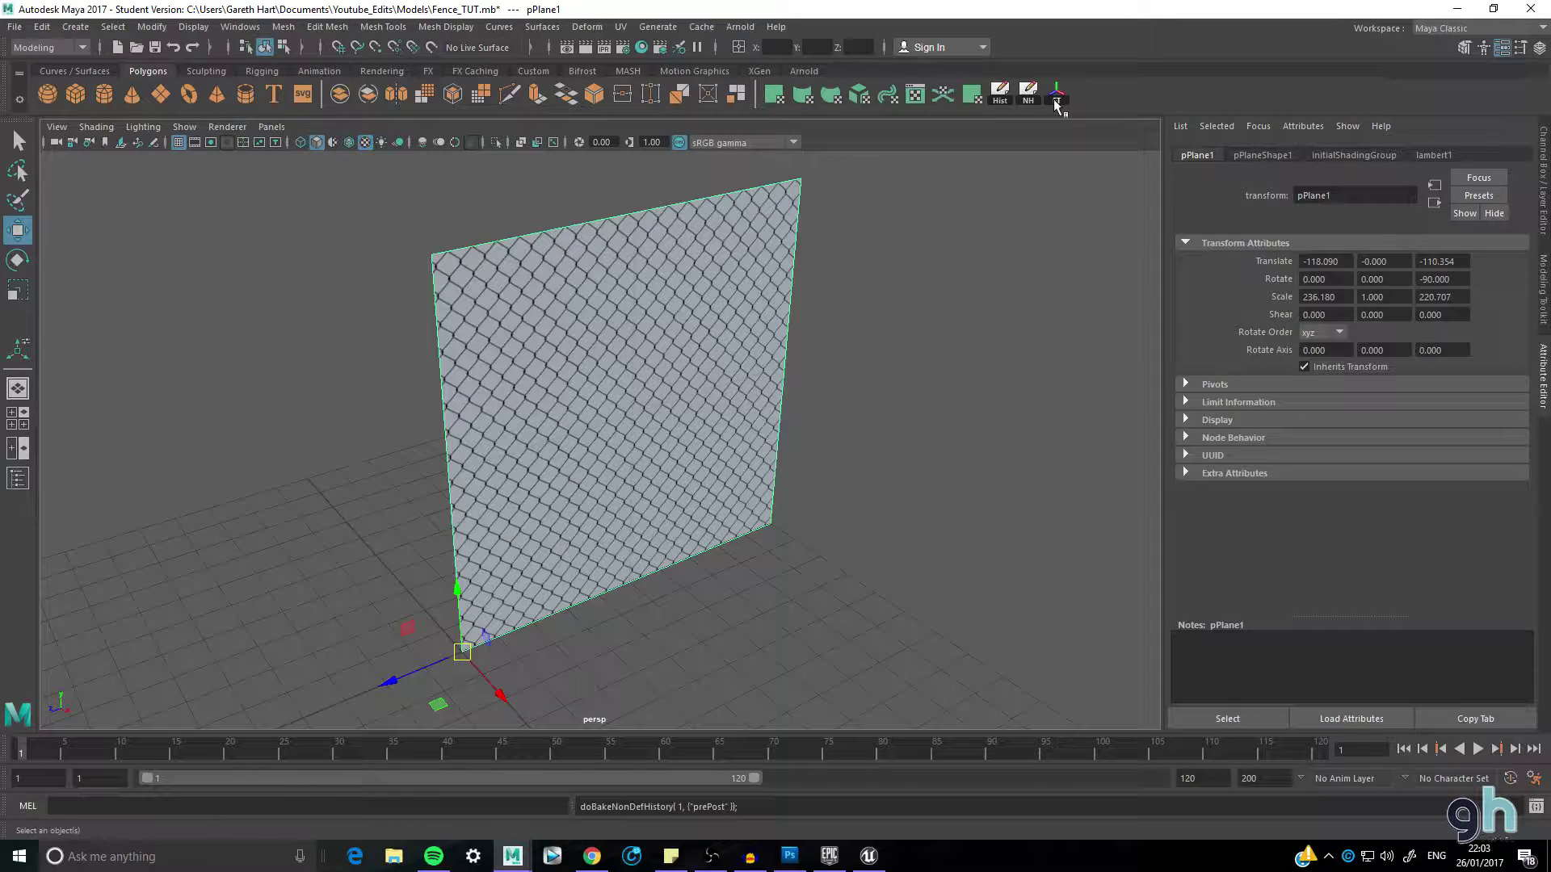
alt+drag(613, 452, 653, 456)
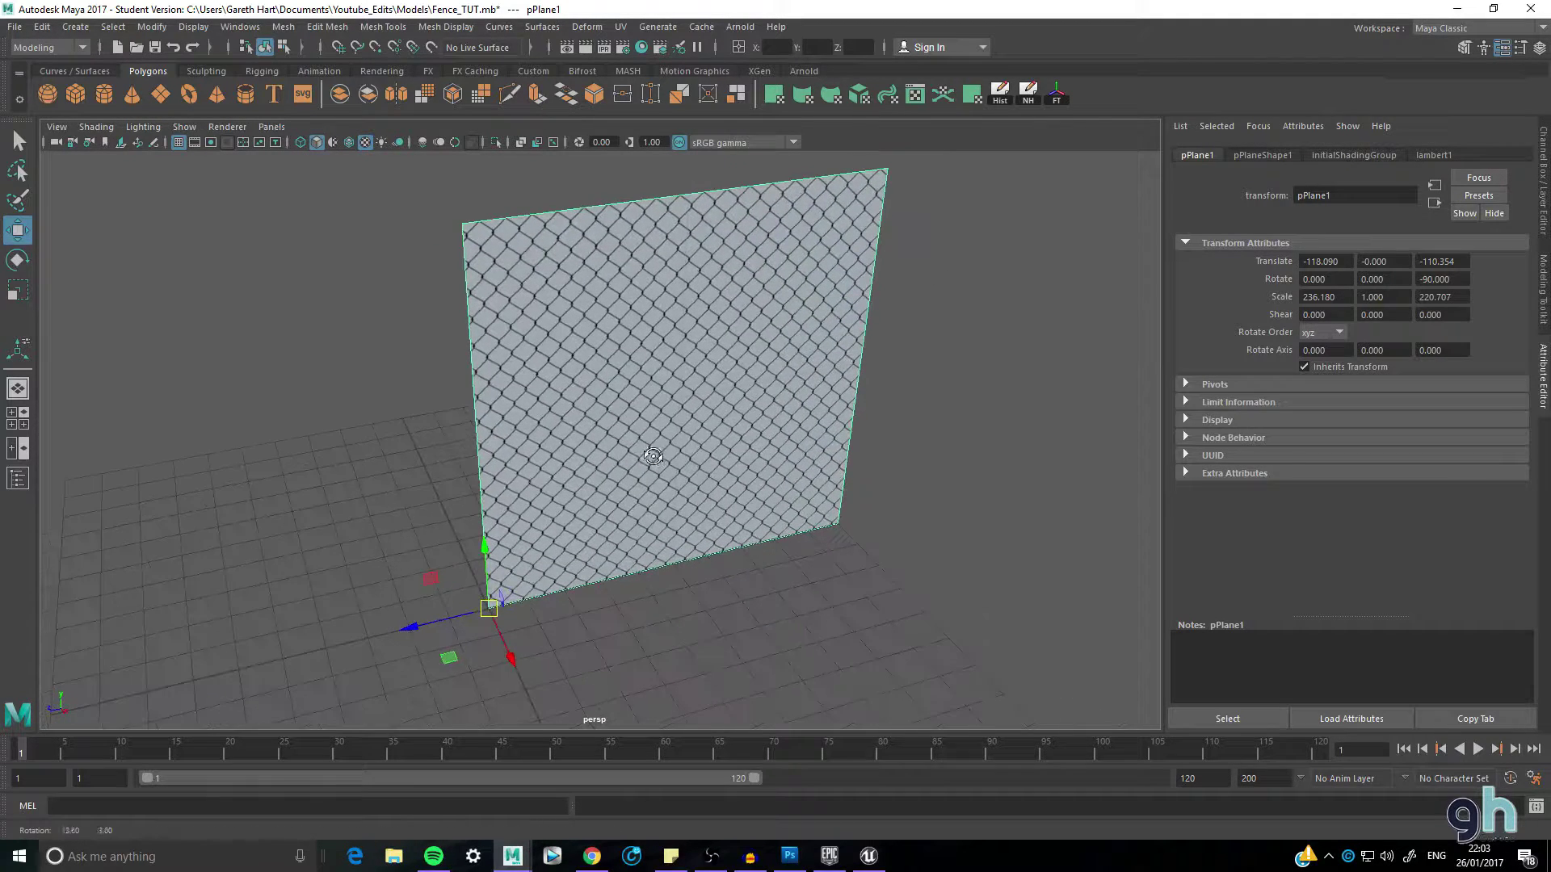
- Export the selected plane as an FBX file named Fence_TUT_FBX in the Models folder inside Youtube_Edits
click(15, 29)
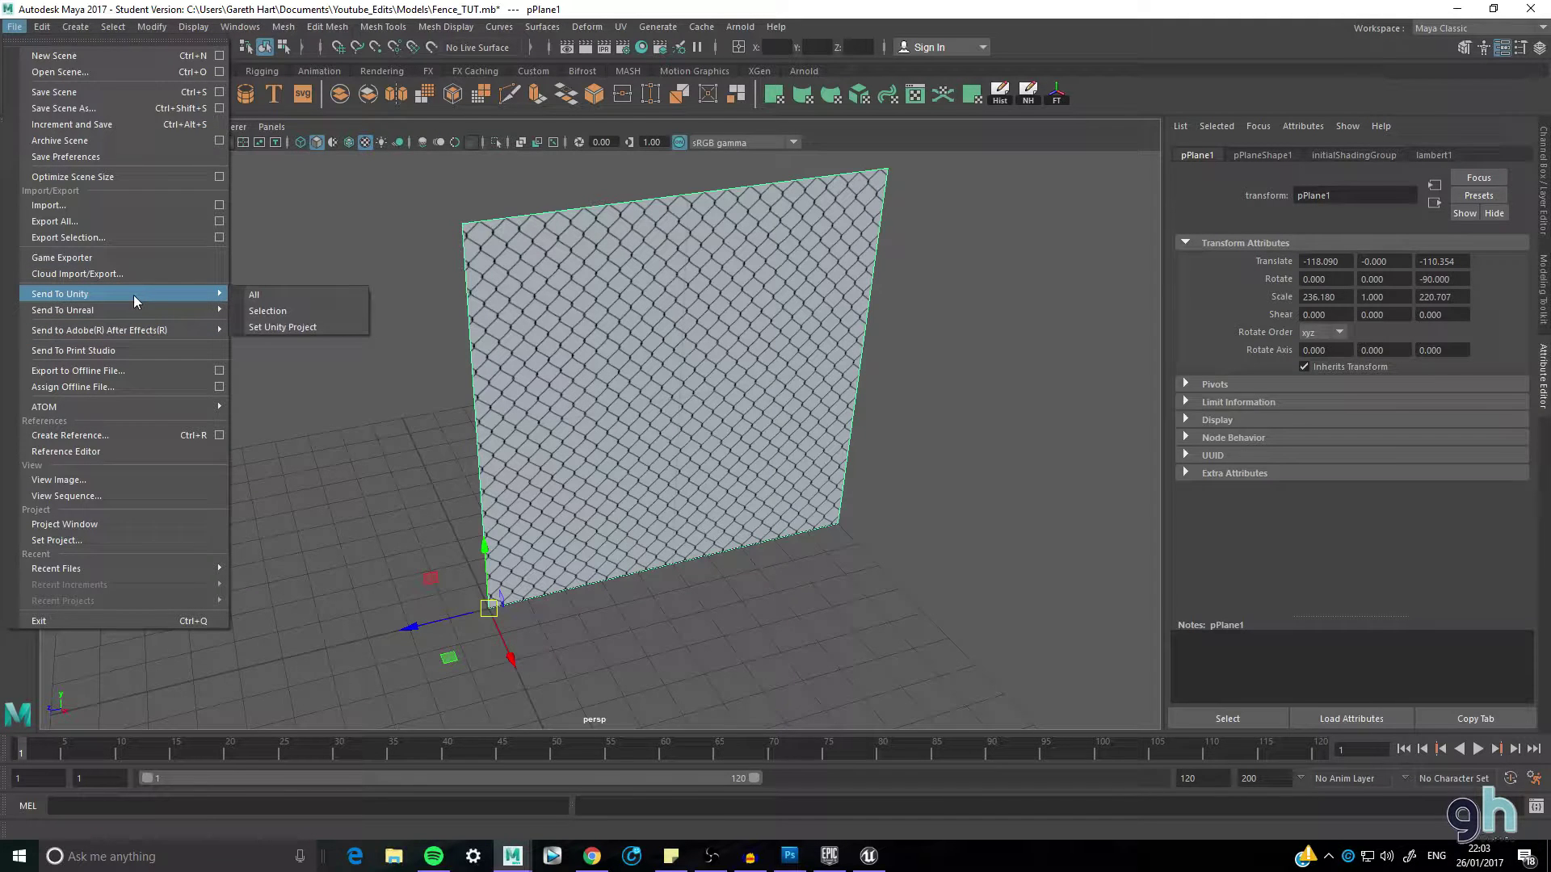
click(219, 238)
drag(840, 136, 1087, 77)
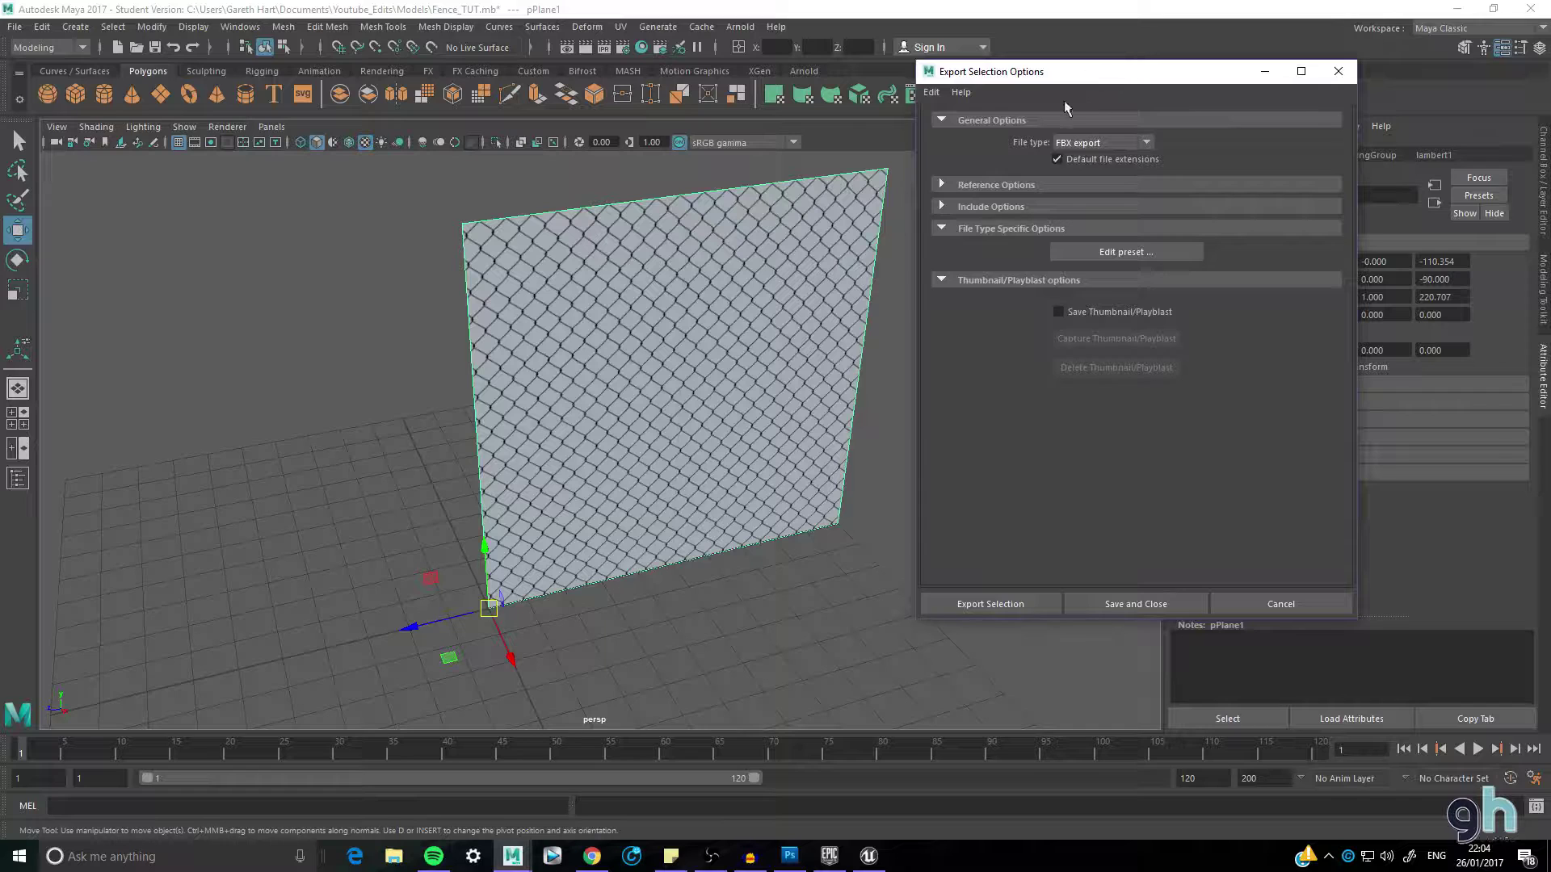
click(1024, 602)
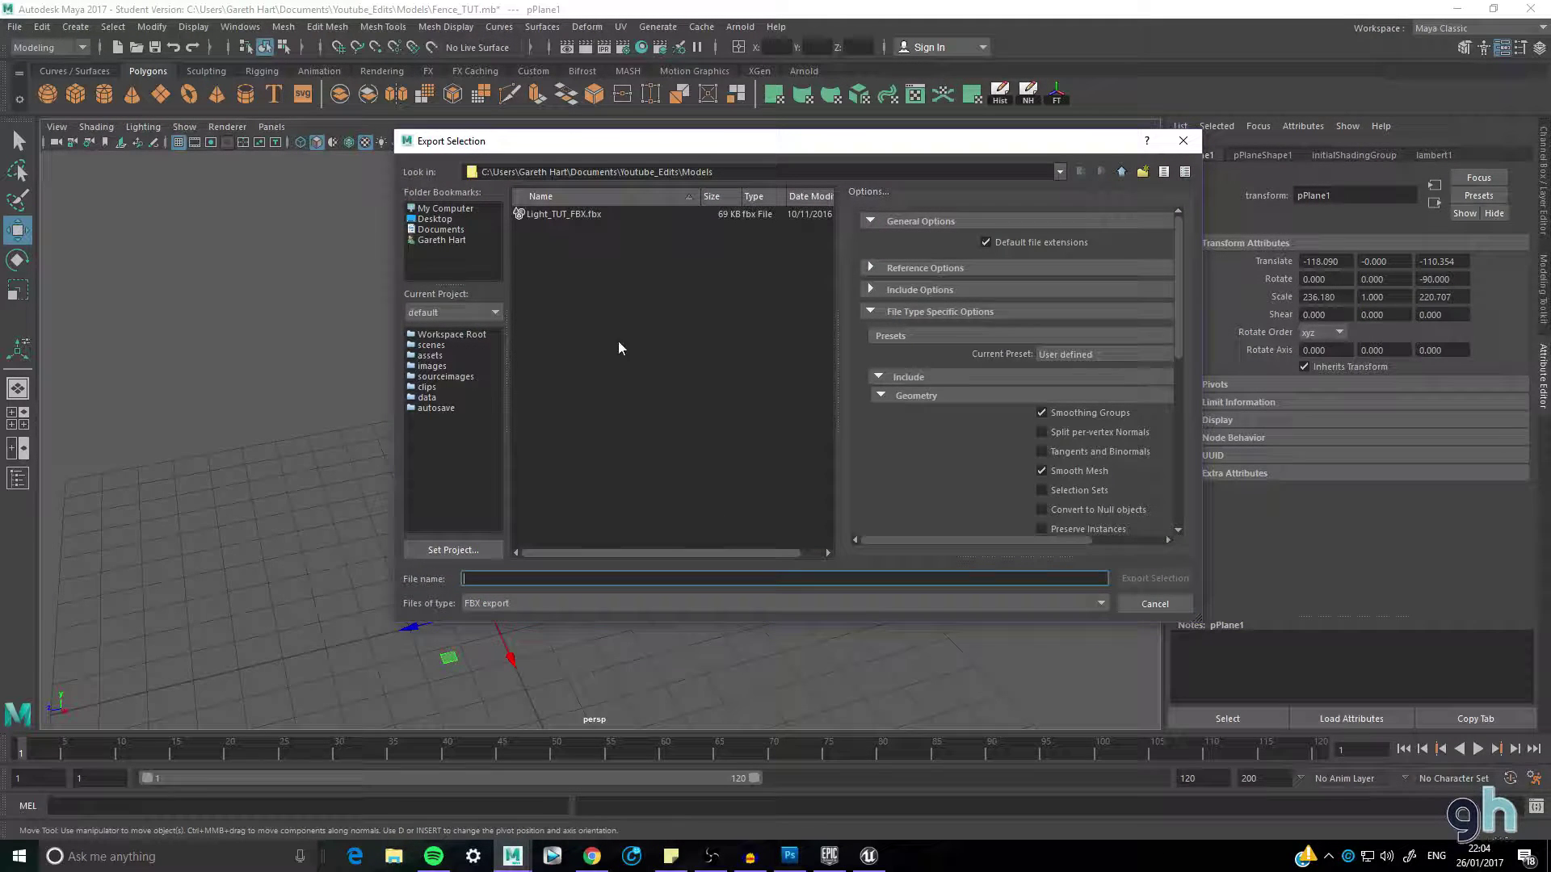
text(Fe)
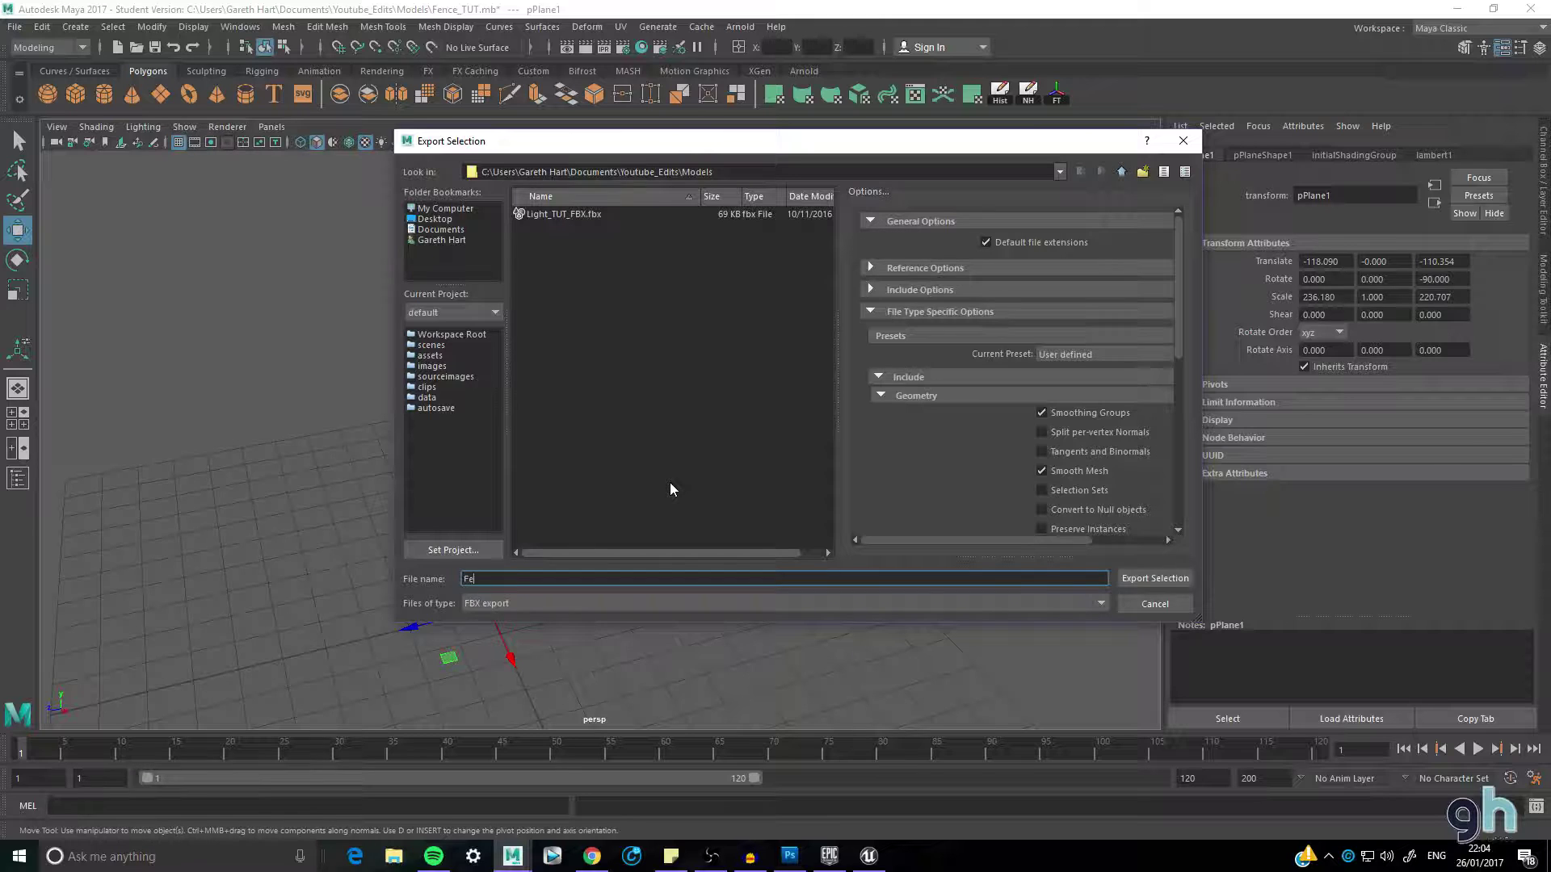
text(nce_TUT_FBX)
scroll(1025, 433, down, 2)
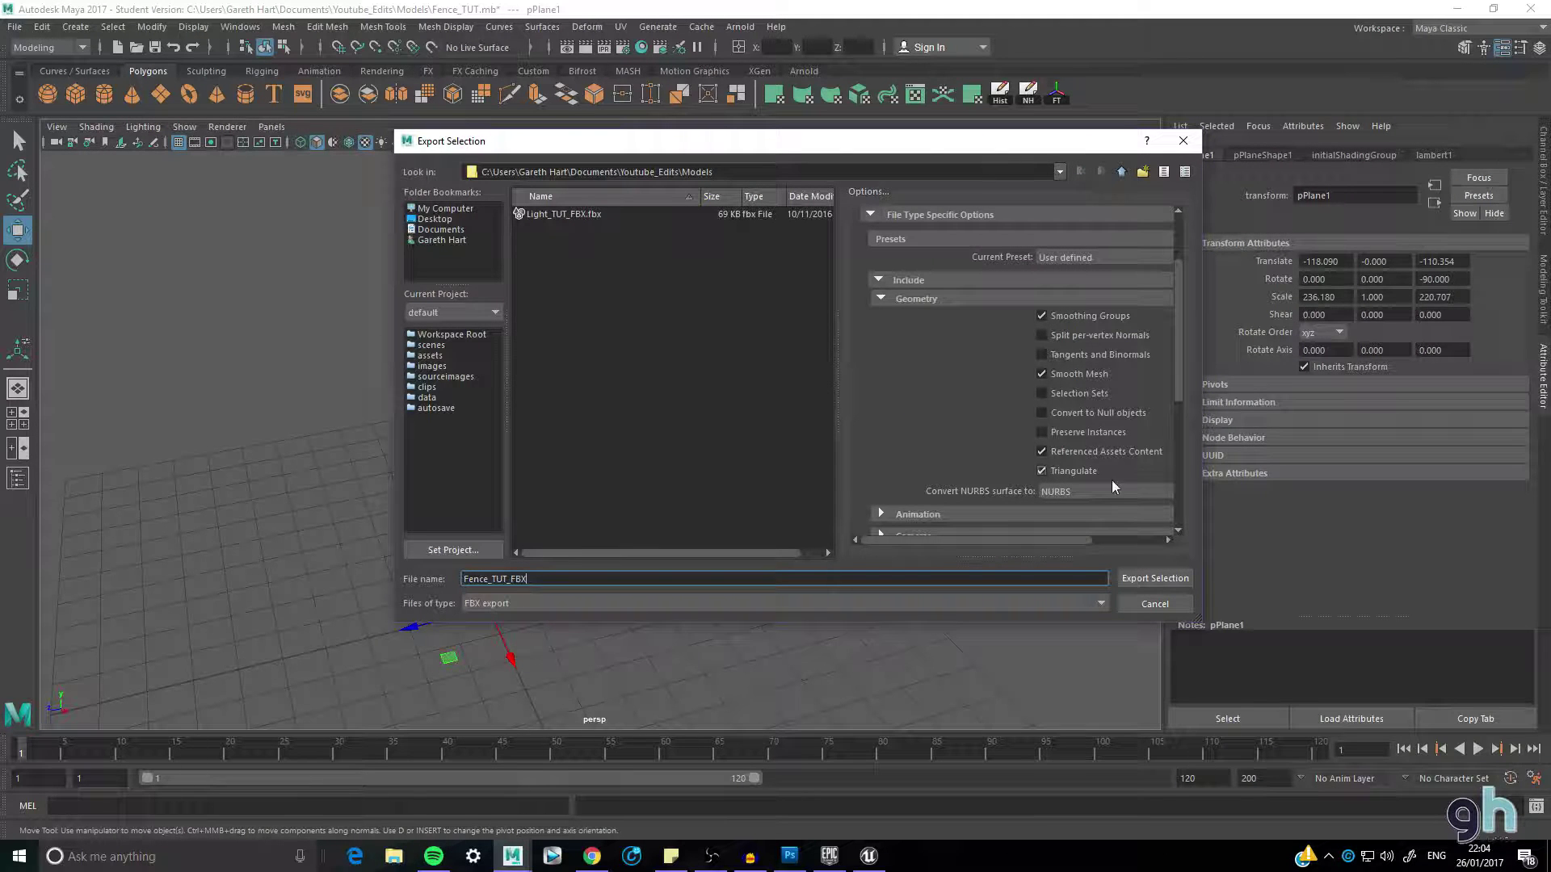
click(1156, 580)
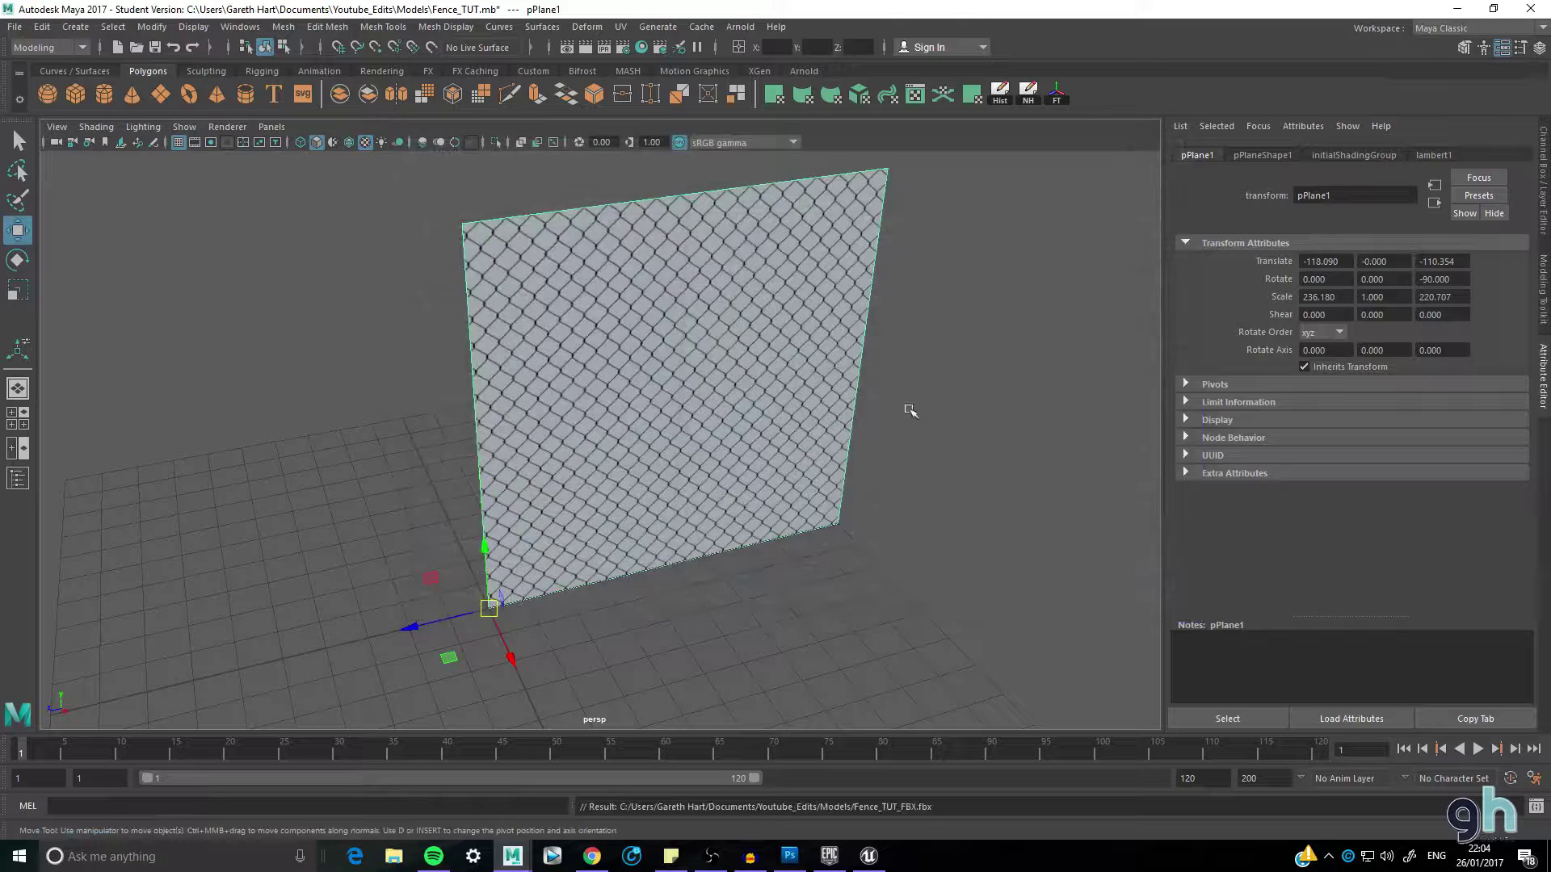
- Switch to the Unreal Editor and delete the table from the default level
alt+middle_drag(778, 554, 747, 581)
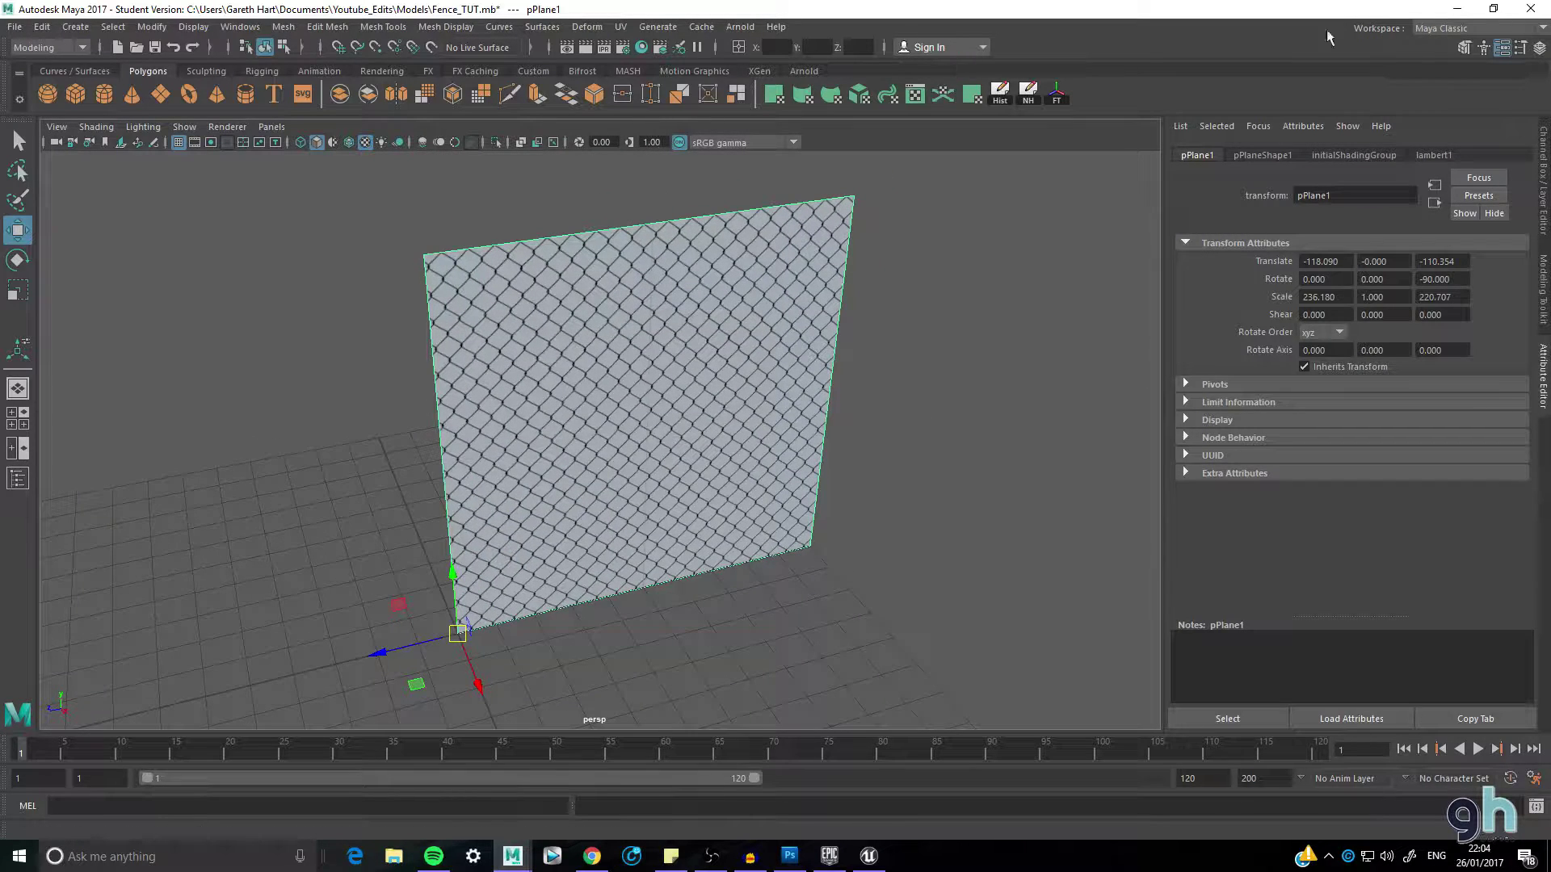
click(1459, 10)
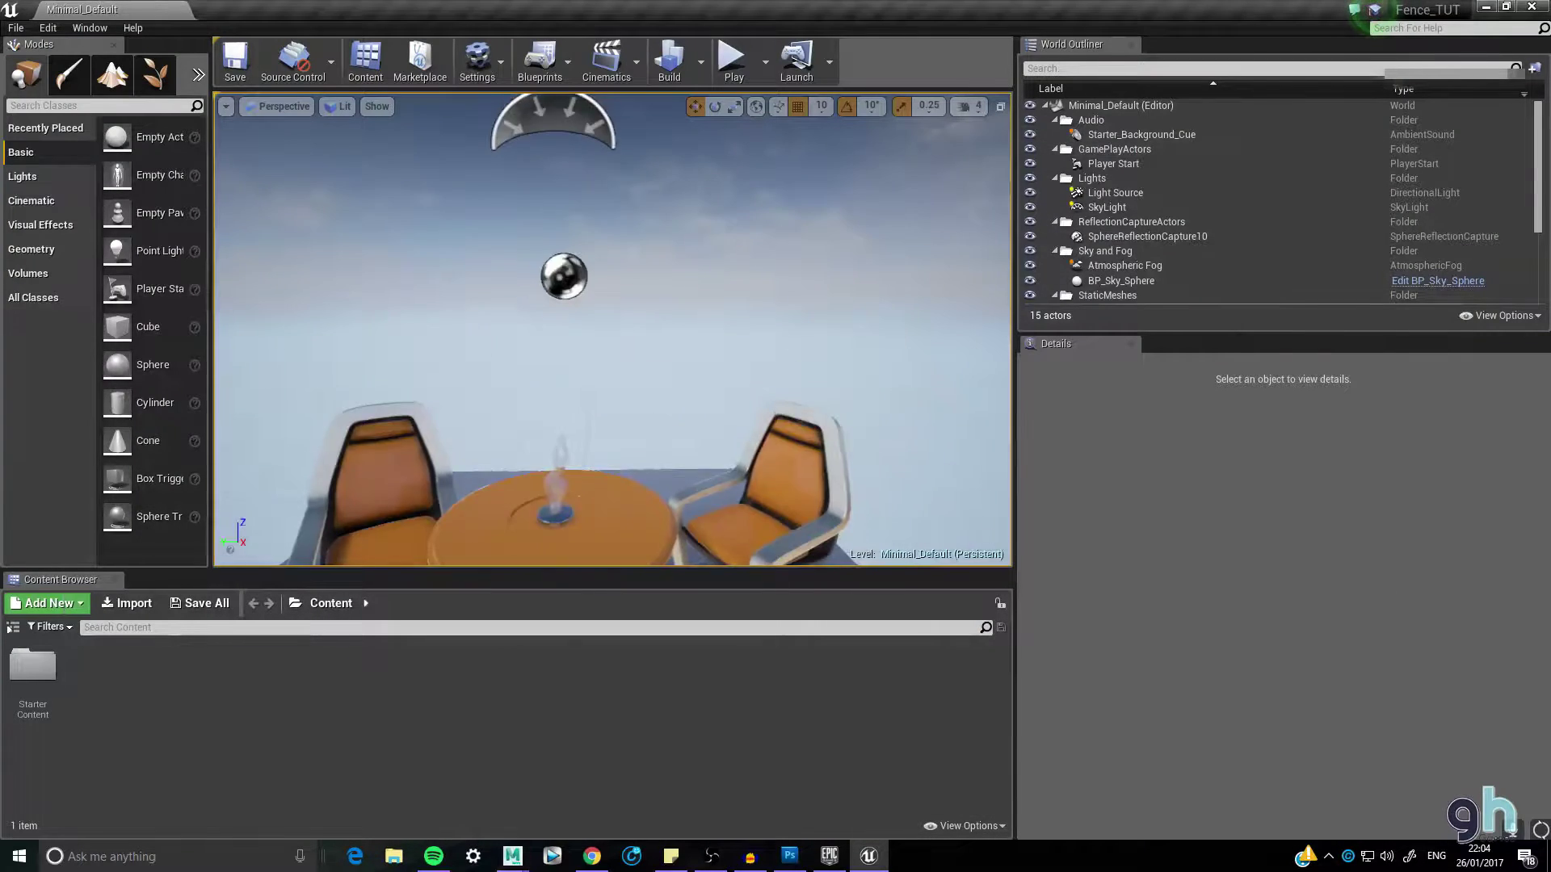
mouse_move(671, 365)
right_down()
mouse_move(671, 396)
mouse_move(517, 453)
mouse_move(671, 365)
right_up()
click(671, 366)
key(Delete)
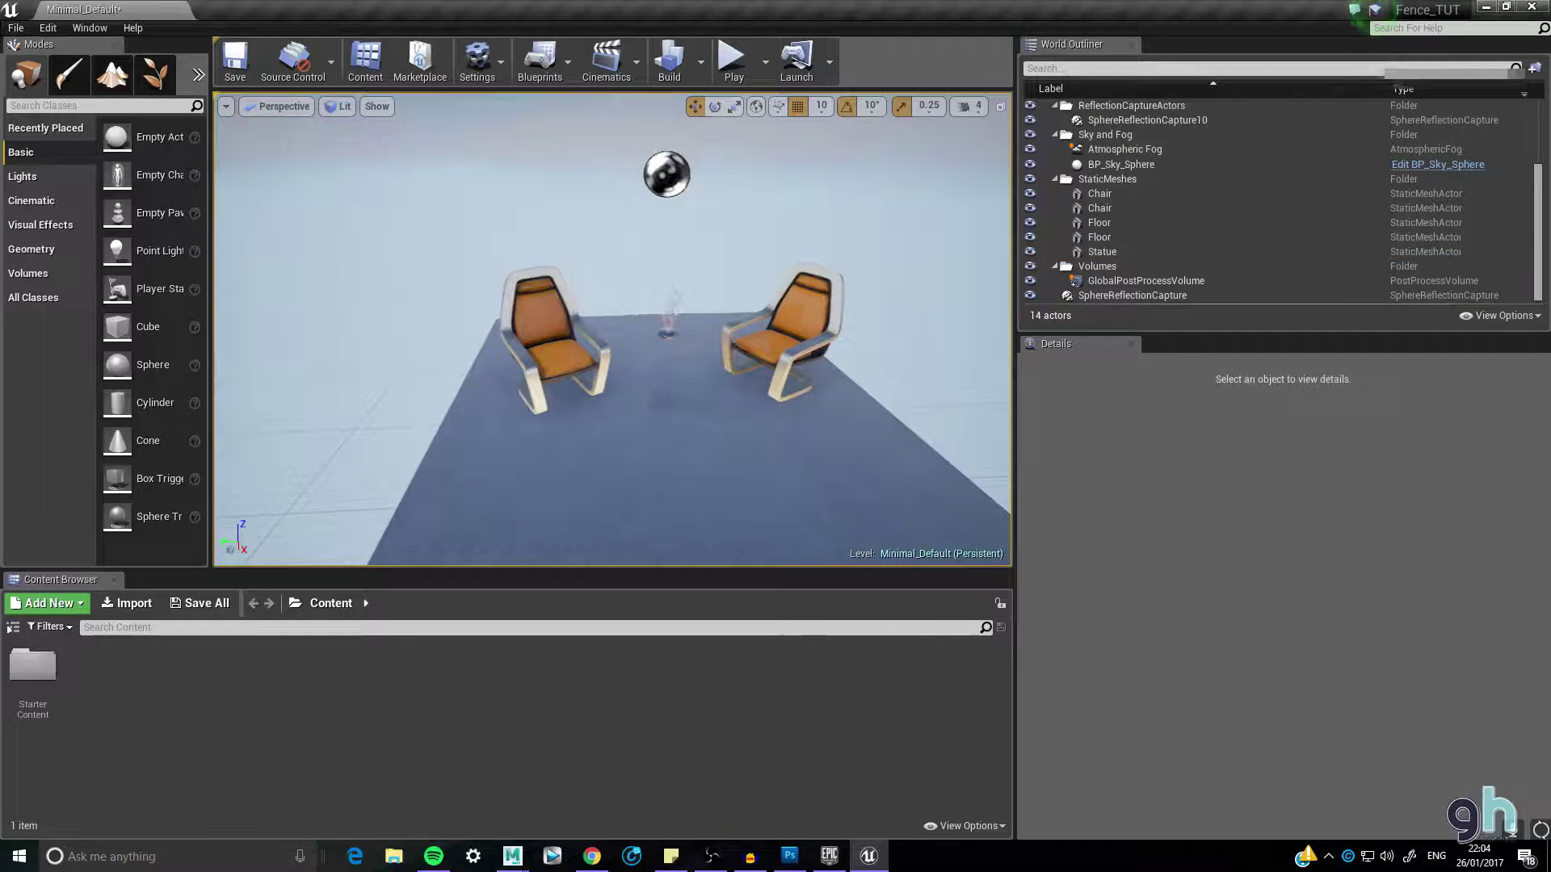
click(671, 365)
key(Delete)
key(ctrl+z)
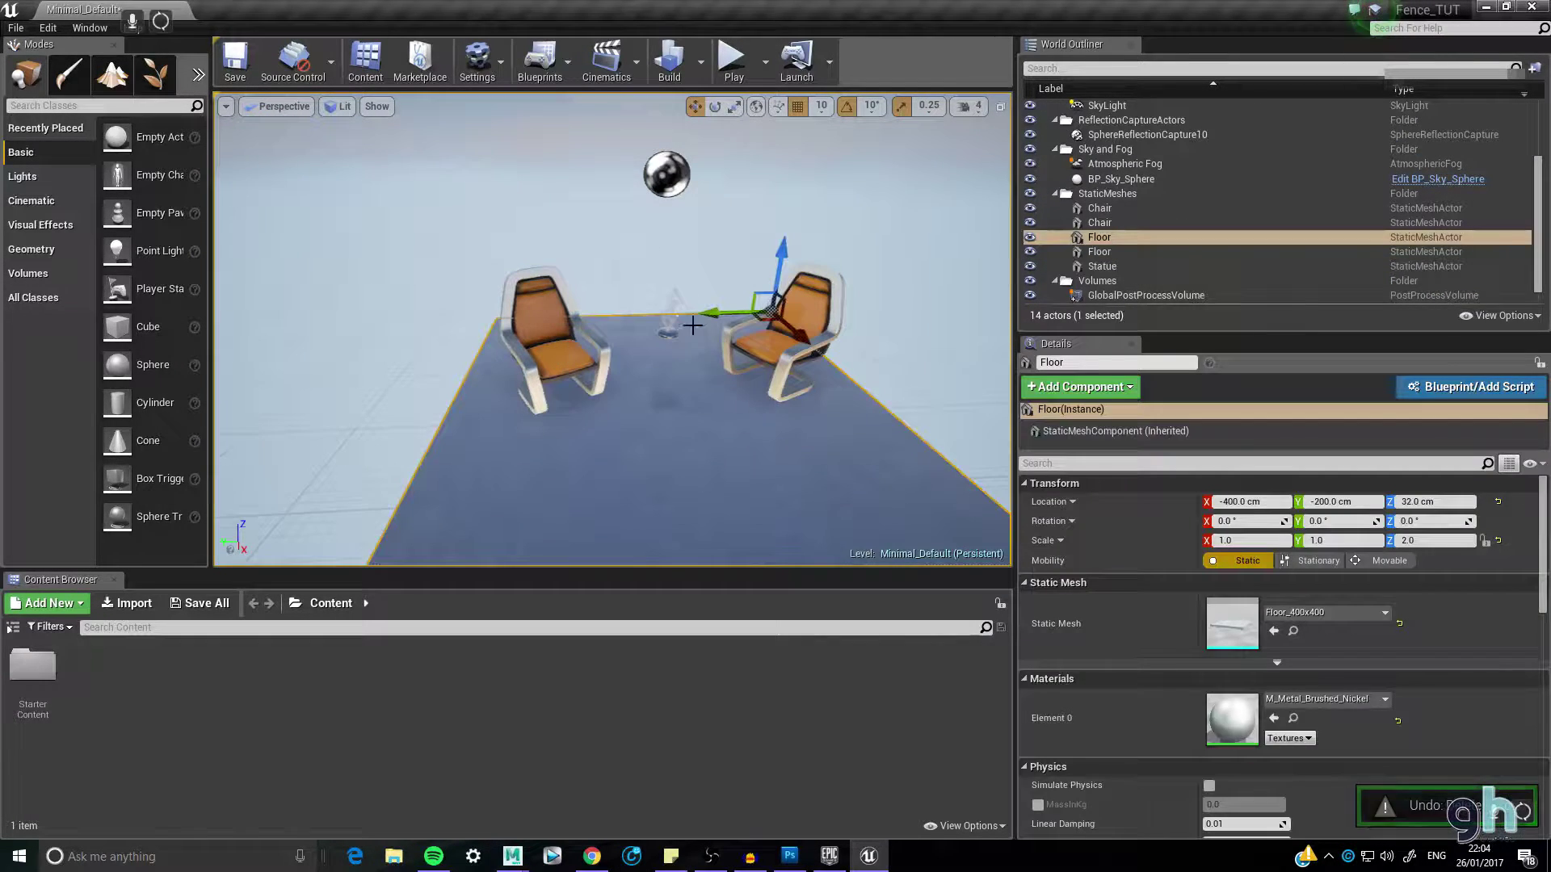
- Delete the statue and both chairs from the level, keeping the two floor meshes
key(Delete)
click(529, 355)
key(Delete)
click(793, 354)
key(Delete)
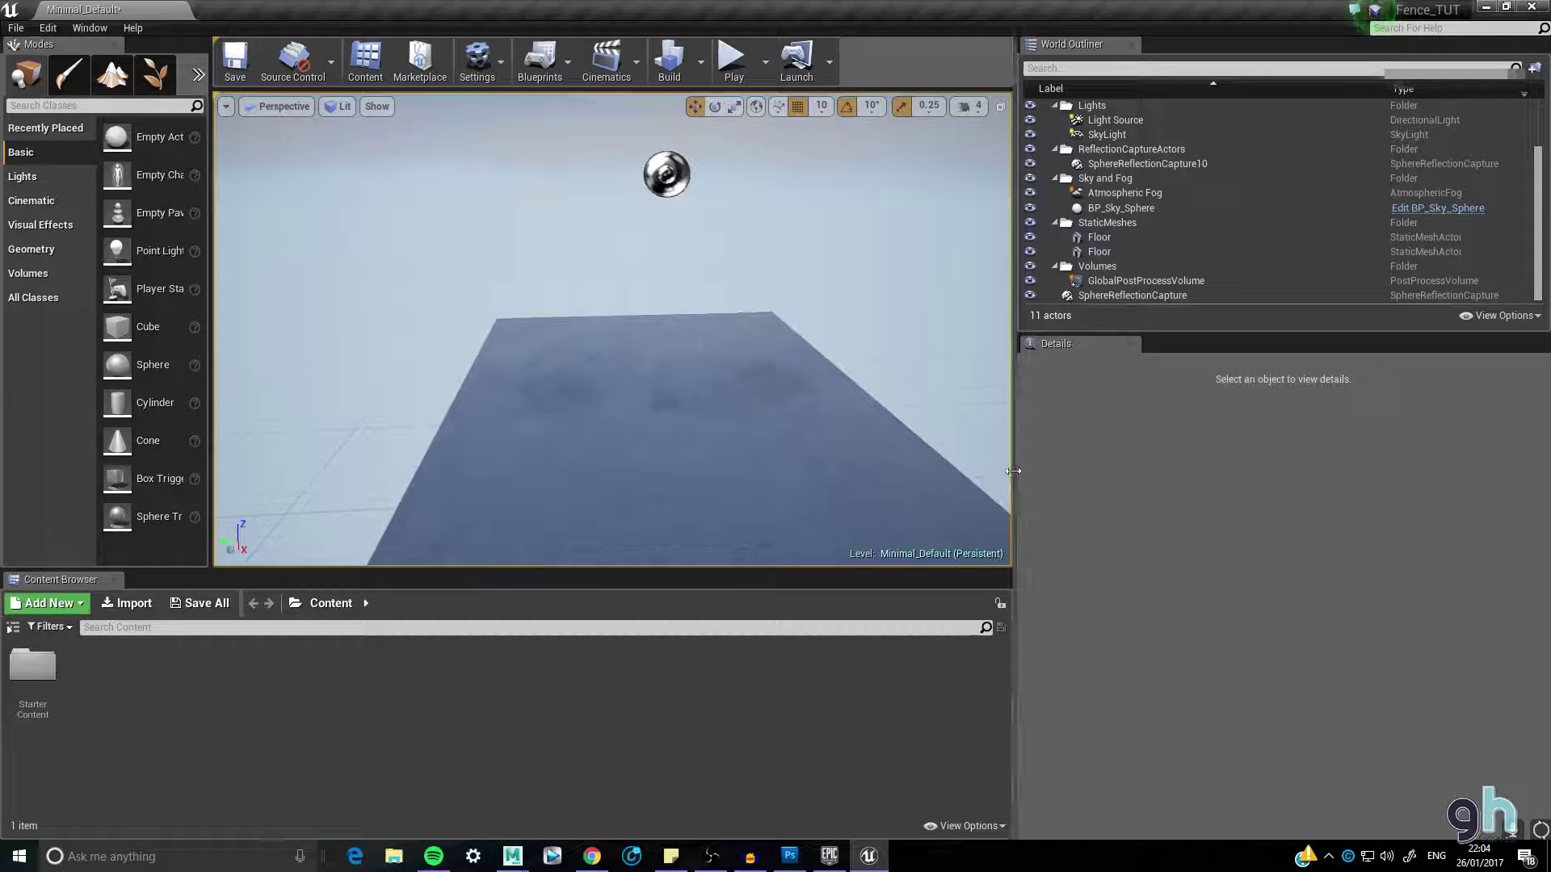
- Enlarge the level viewport by narrowing the World Outliner and Details area and reducing the Content Browser's height
drag(1010, 470, 1237, 470)
drag(970, 593, 970, 632)
right_drag(786, 464, 1163, 420)
right_drag(746, 360, 1147, 347)
right_drag(743, 448, 710, 443)
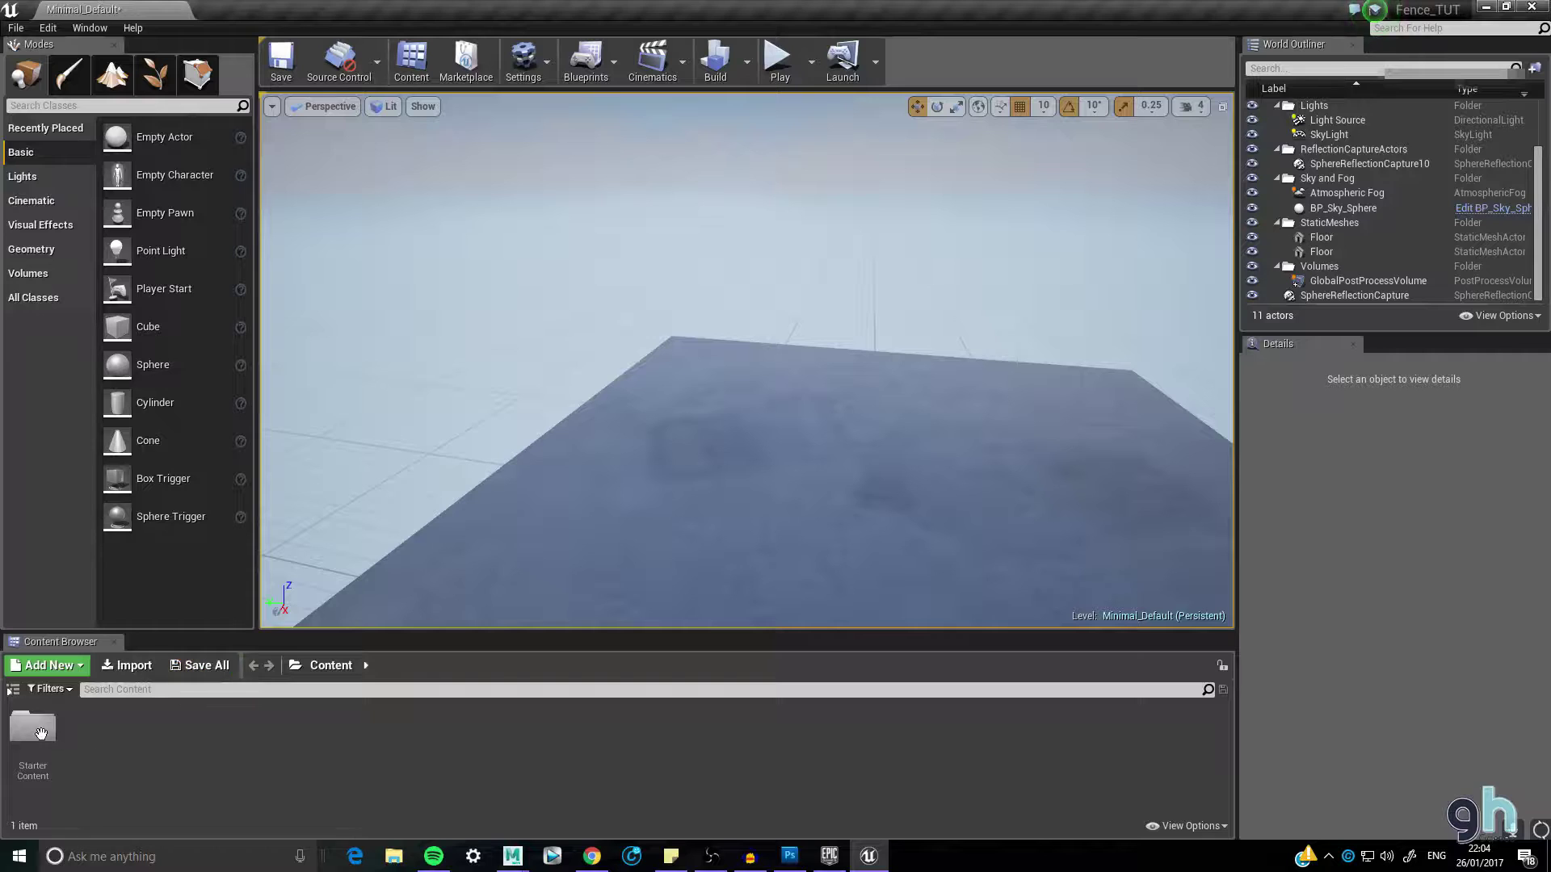
- Show the Content Browser's folder tree and add a folder named Models under Content
click(13, 690)
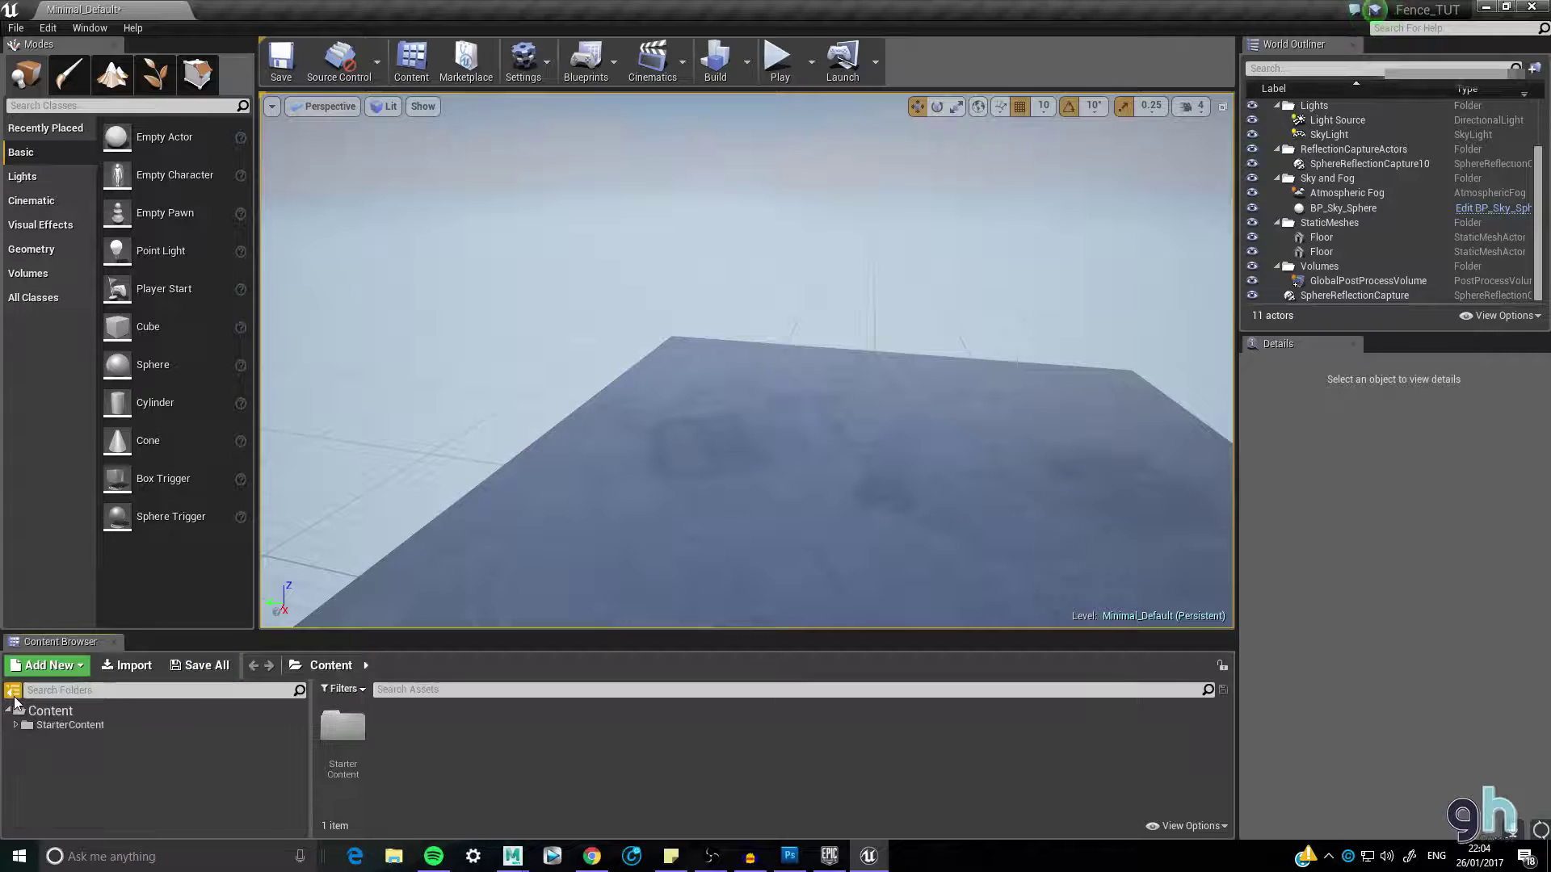
click(86, 714)
right_click(89, 711)
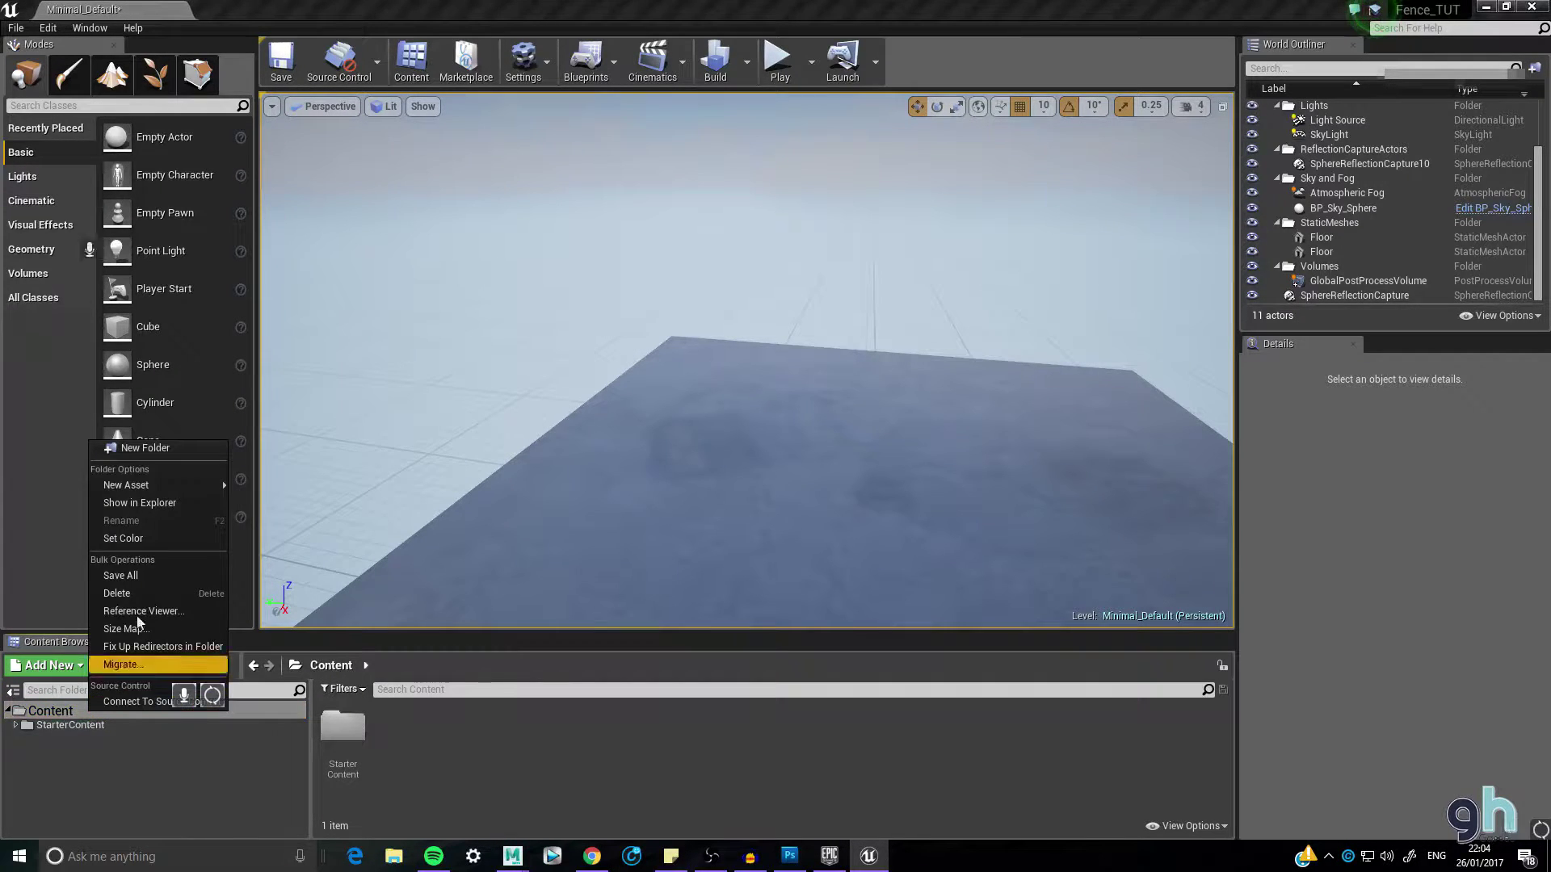
click(146, 447)
text(Models)
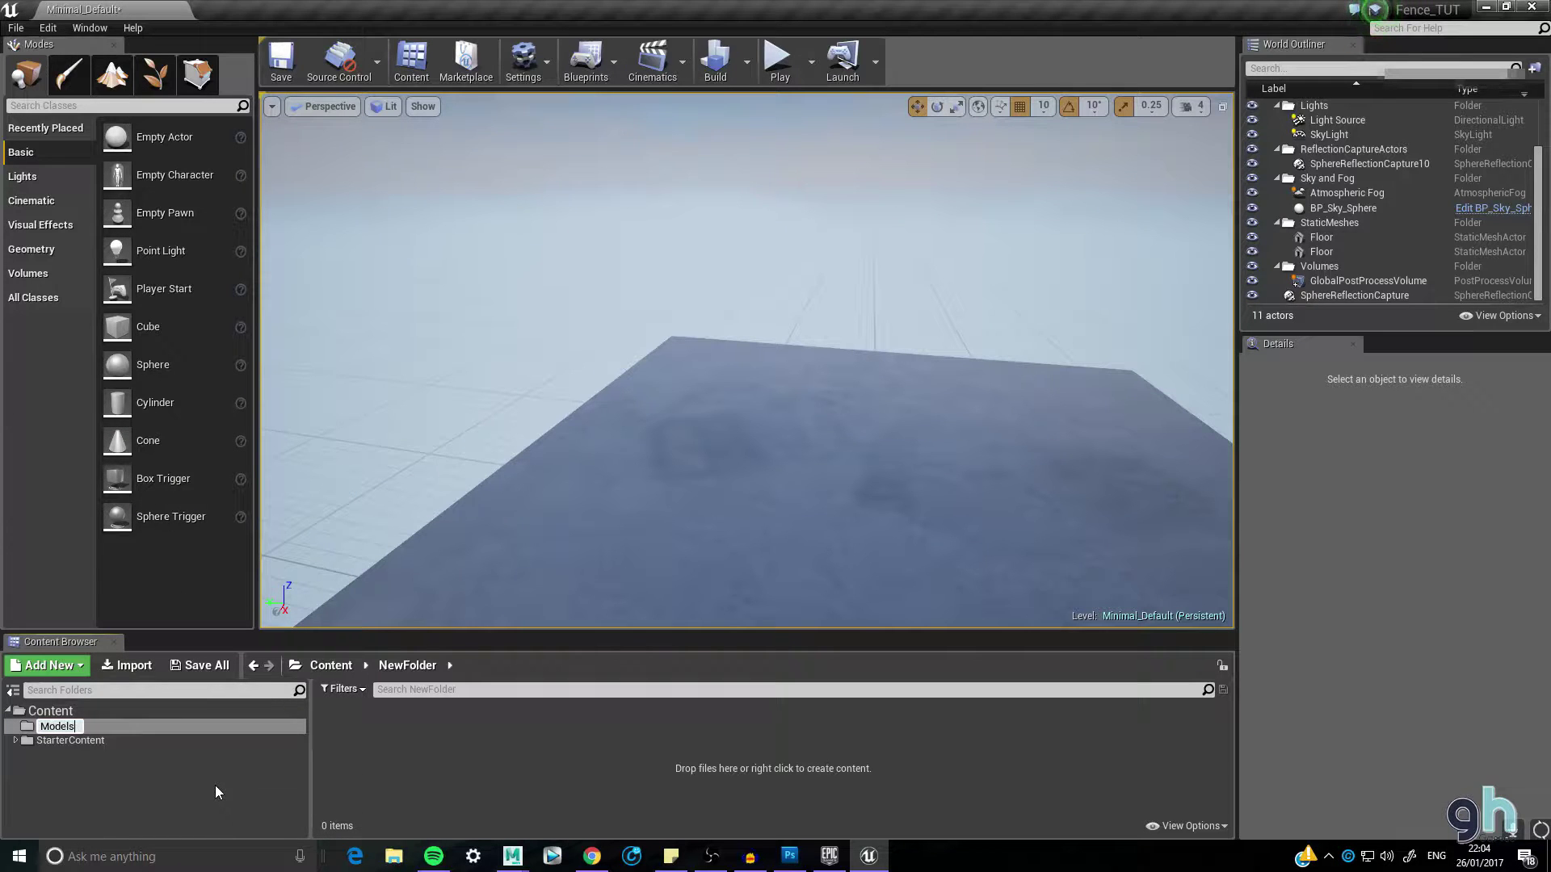
key(Return)
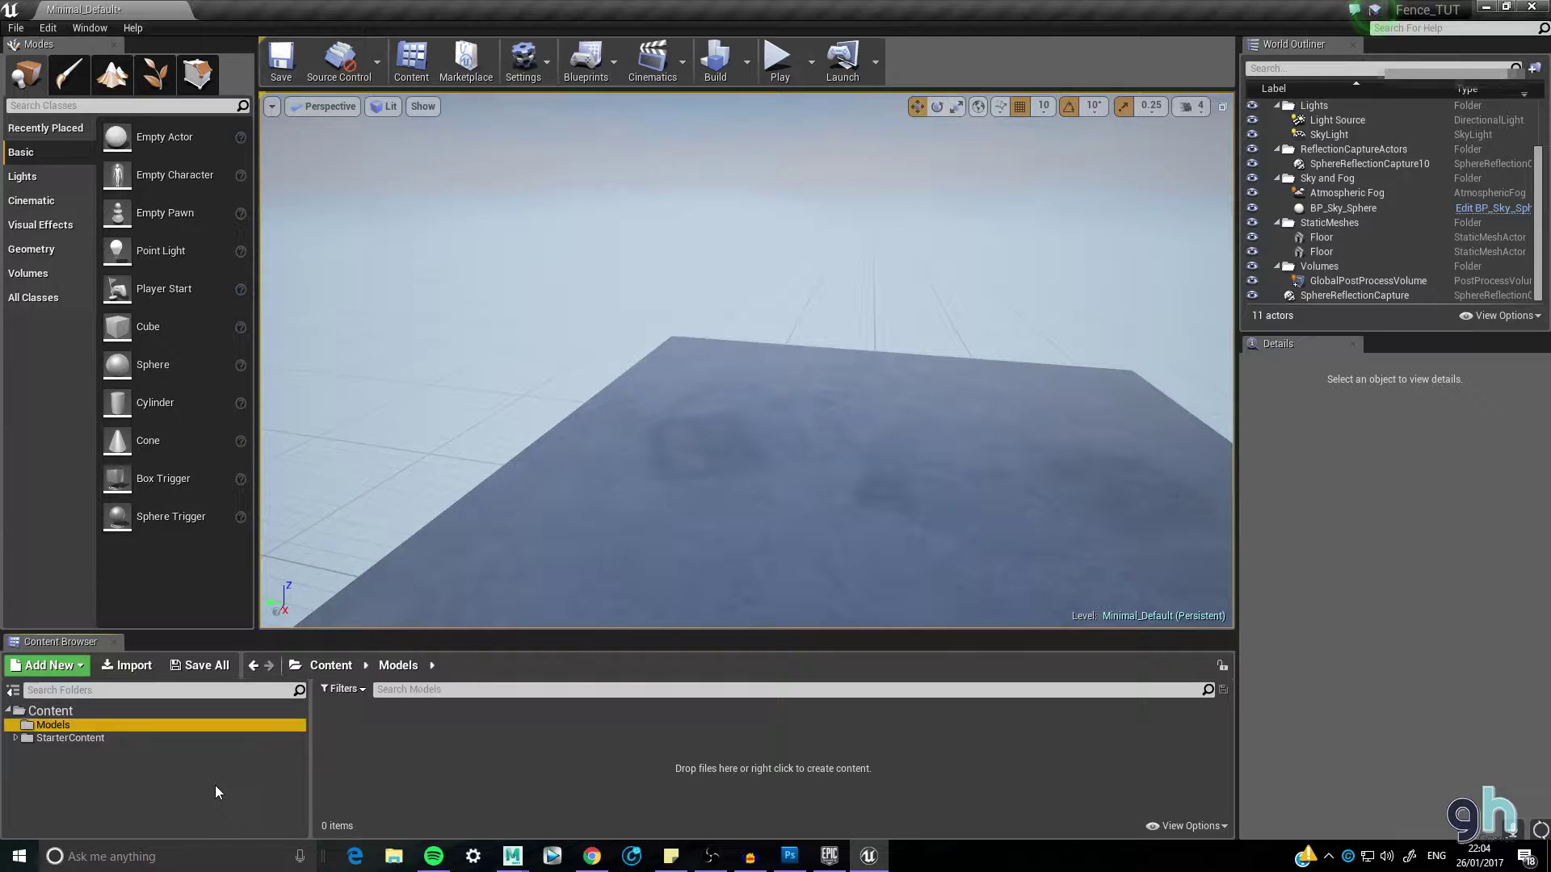
- Add a folder named Textures under Content and open it
click(81, 710)
right_click(80, 710)
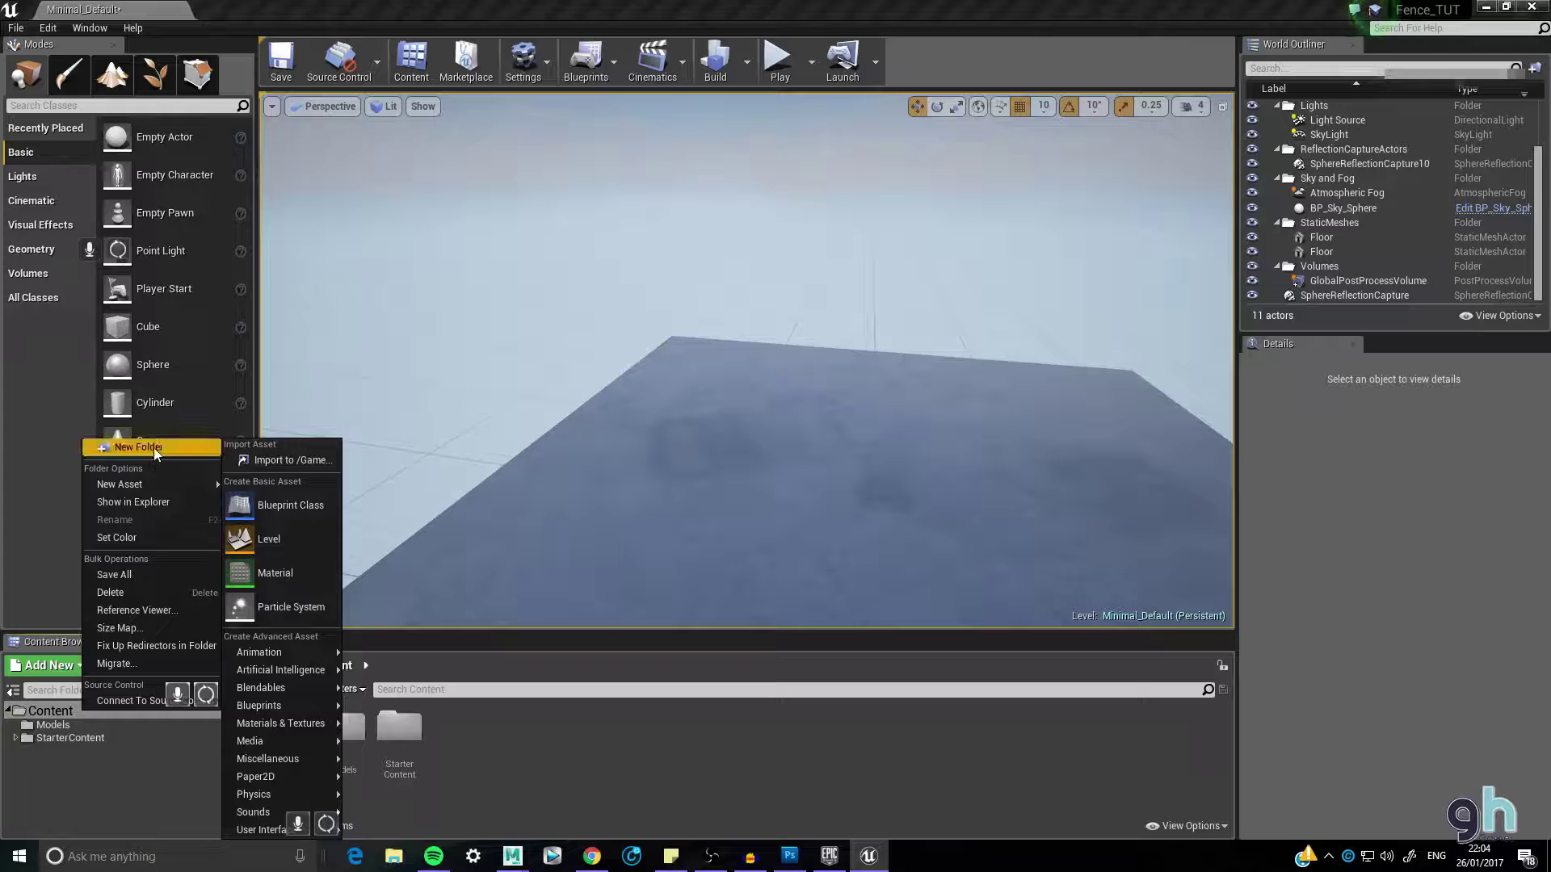
click(139, 447)
text(Textures)
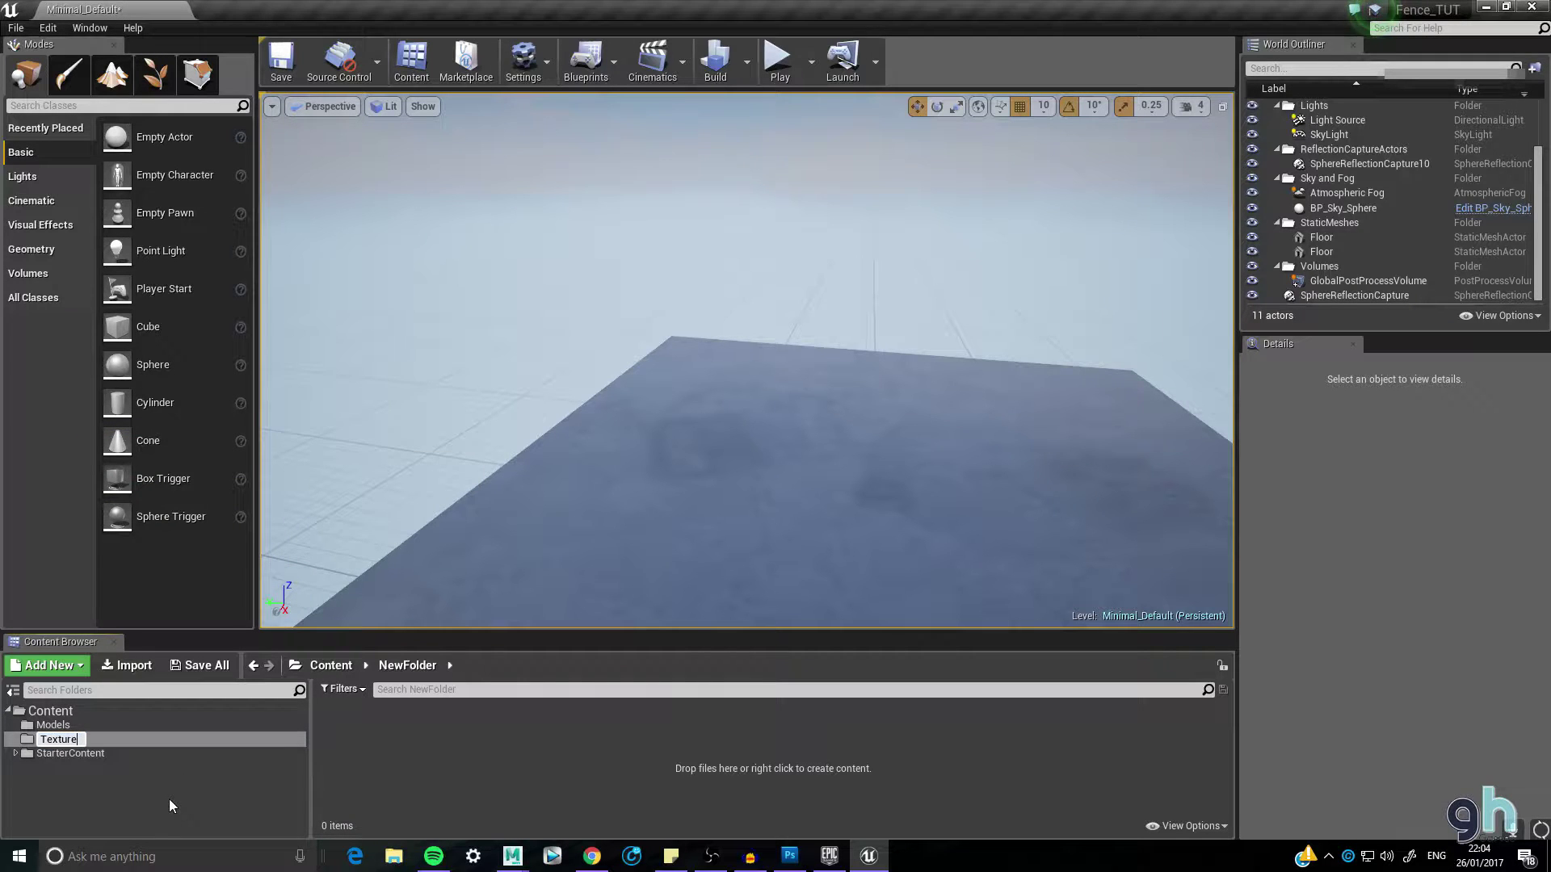
key(Return)
mouse_move(83, 750)
mouse_down()
mouse_move(87, 714)
mouse_move(77, 760)
mouse_up()
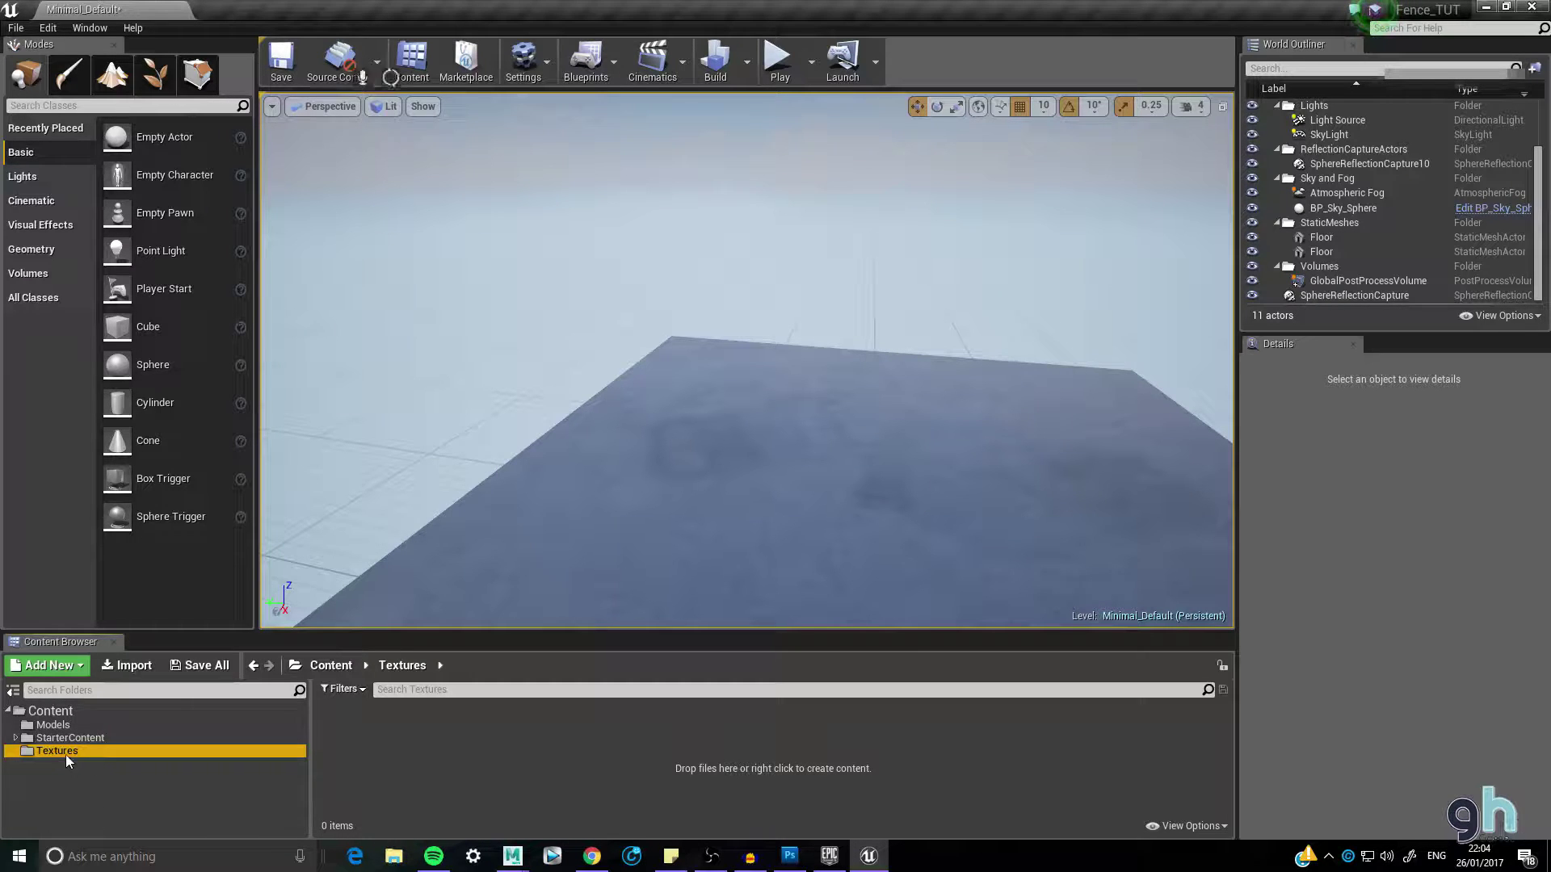
- Import the Targa files Fence_TUT_Albedo and Fence_TUT_Alpha from the Youtube_Edits UE4 folder into the Textures folder
click(127, 665)
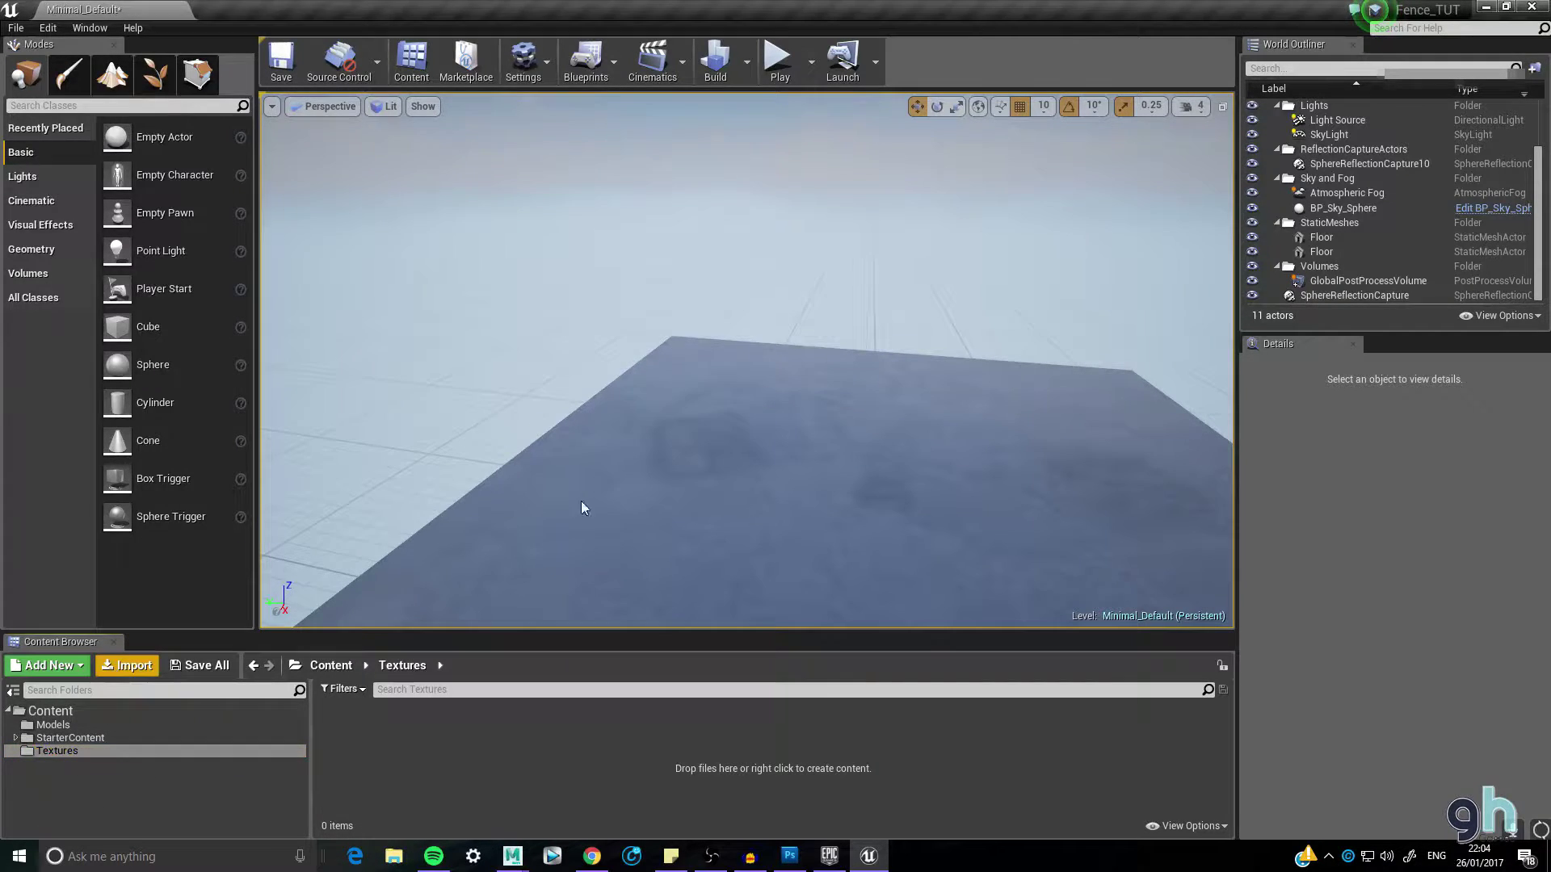
drag(375, 25, 427, 73)
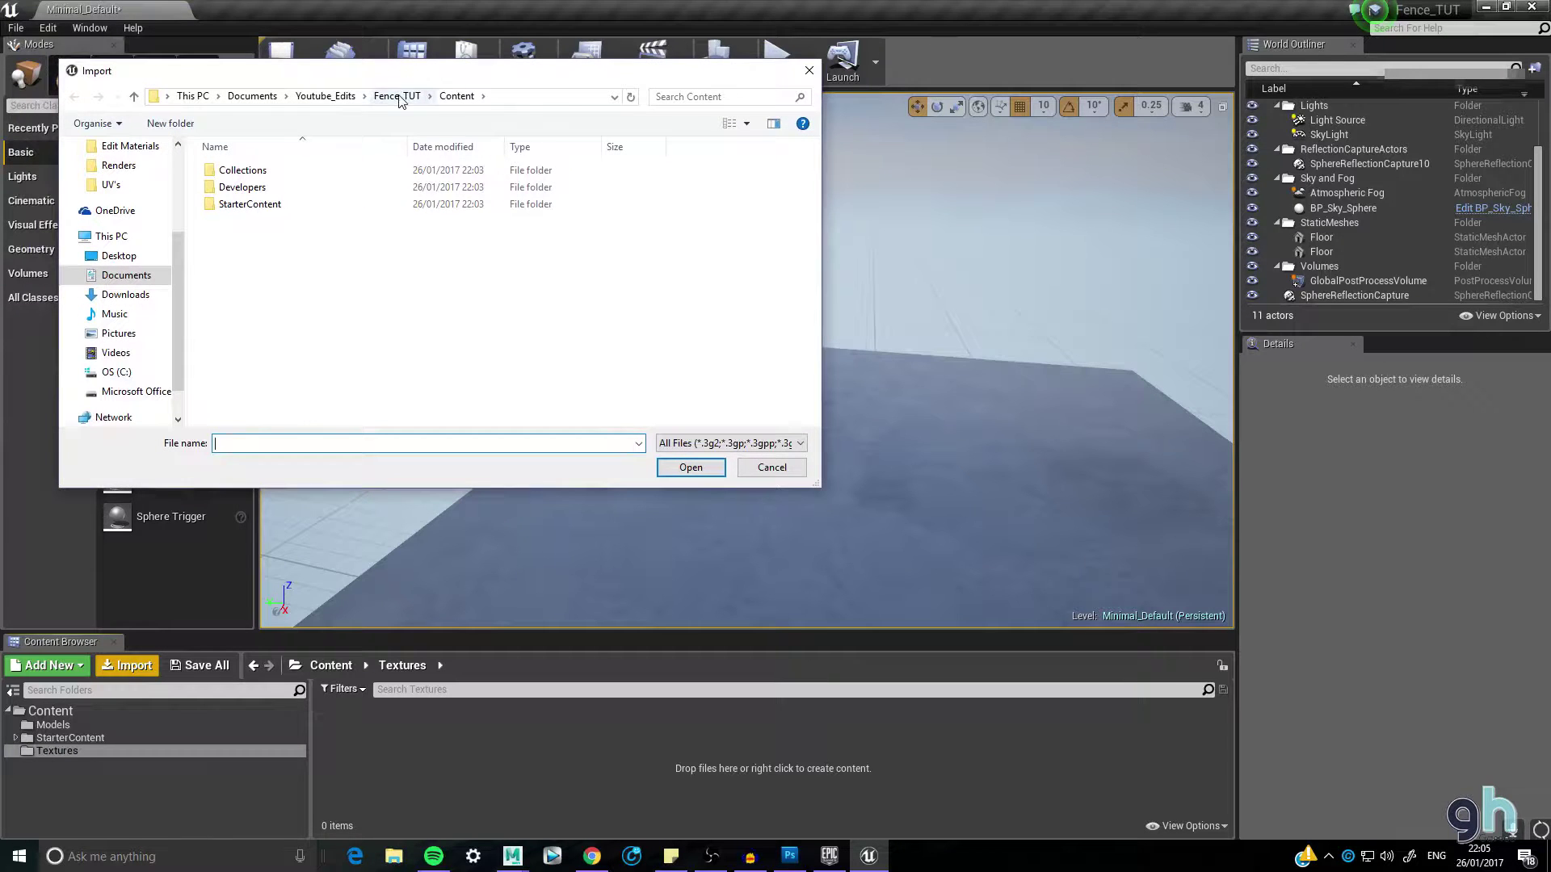
click(327, 98)
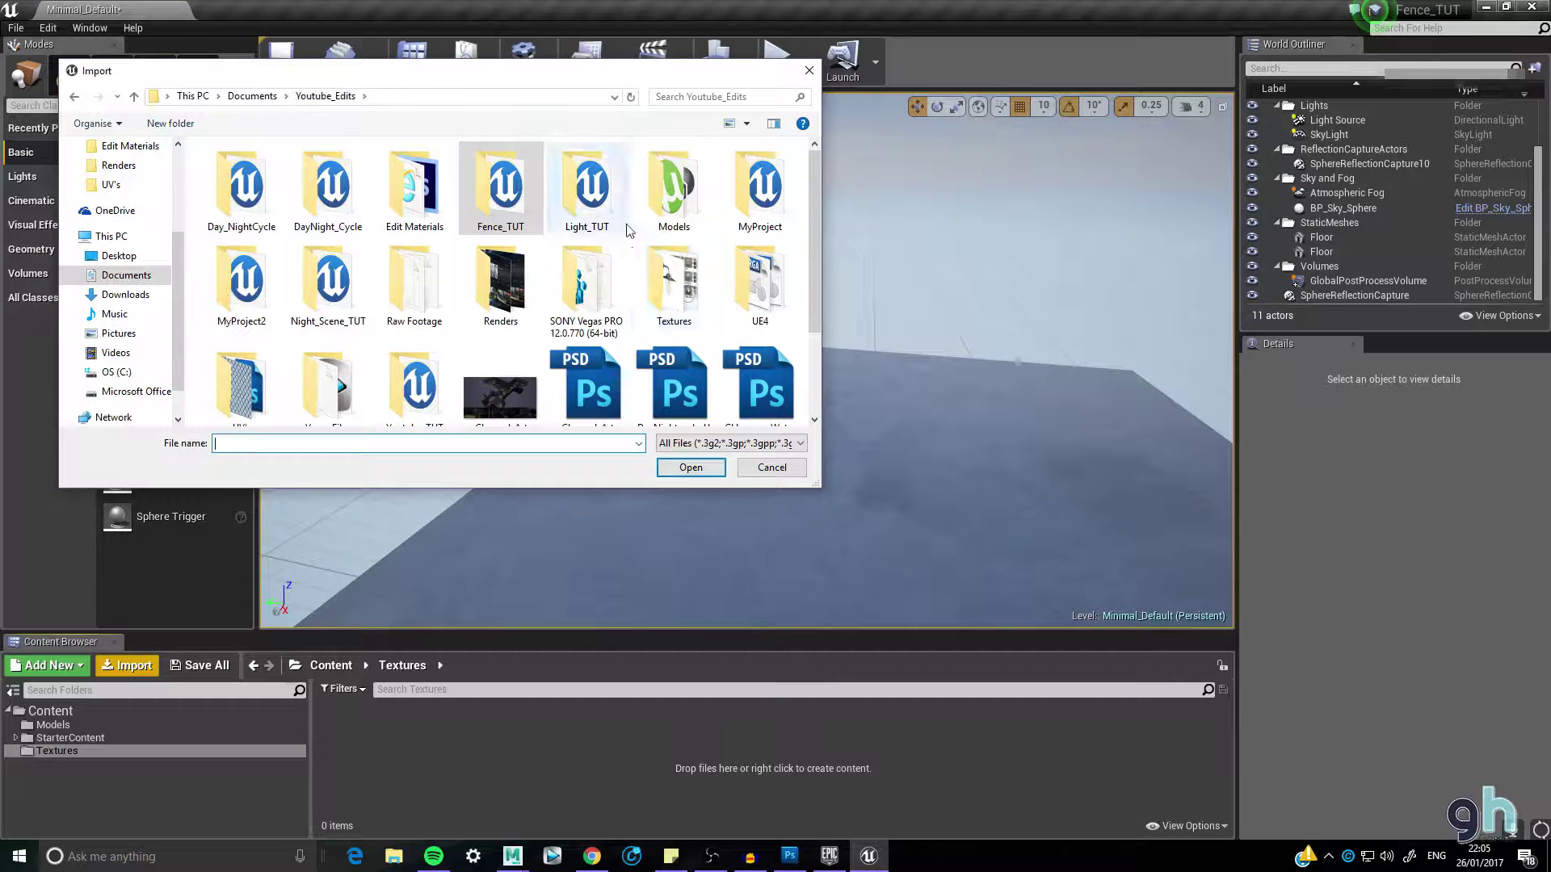
scroll(632, 222, down, 2)
double_click(759, 165)
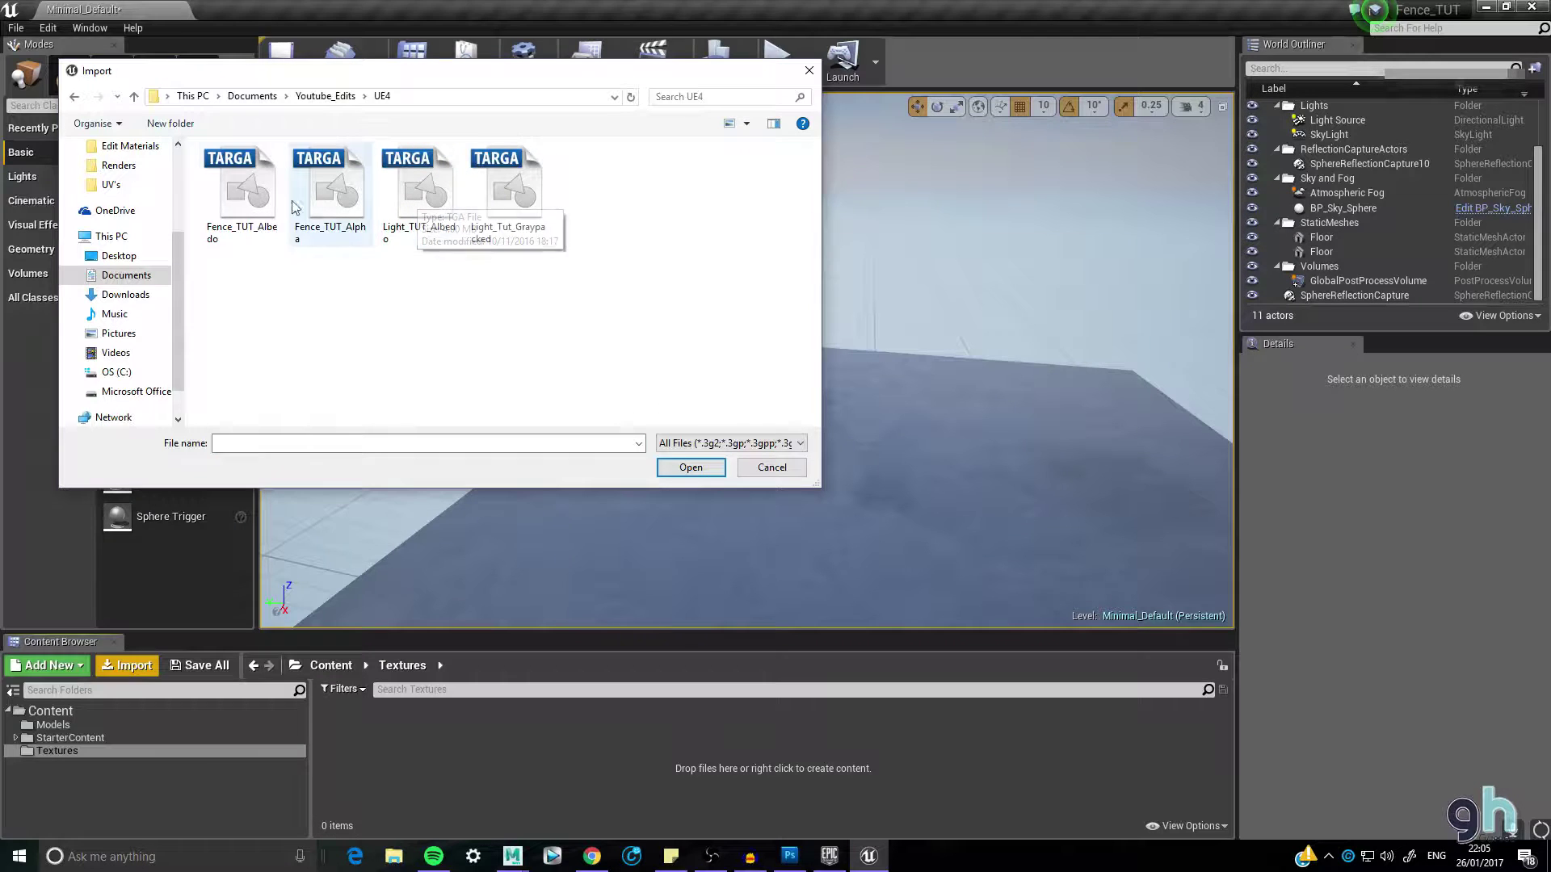
click(242, 198)
ctrl+click(320, 202)
click(696, 471)
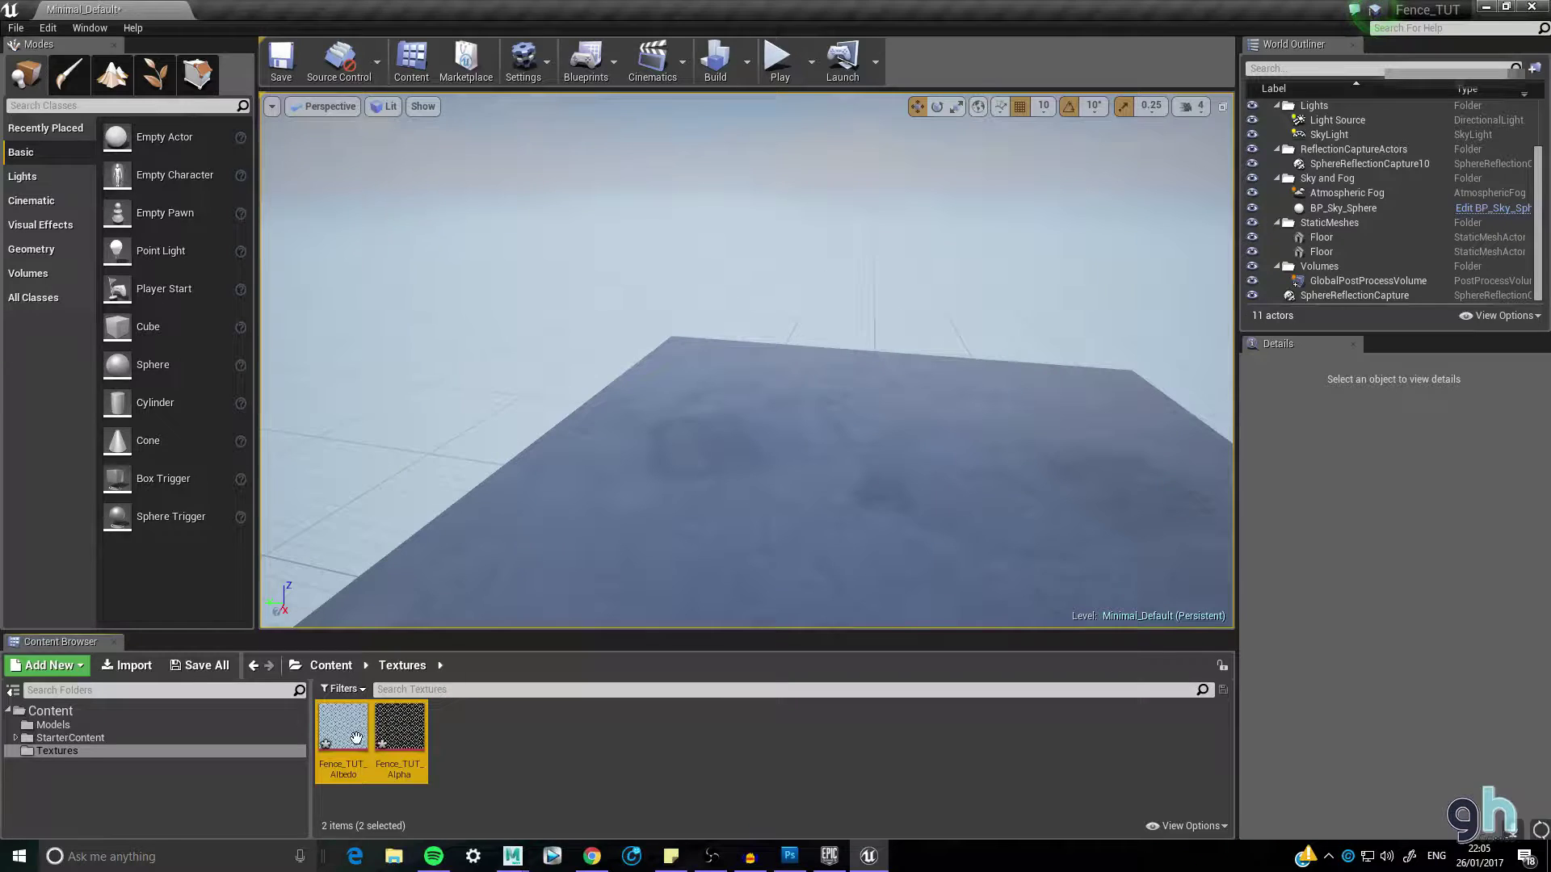
- Choose Fence_TUT_FBX.fbx from the Youtube_Edits Models folder for import into the project's Models folder
click(53, 725)
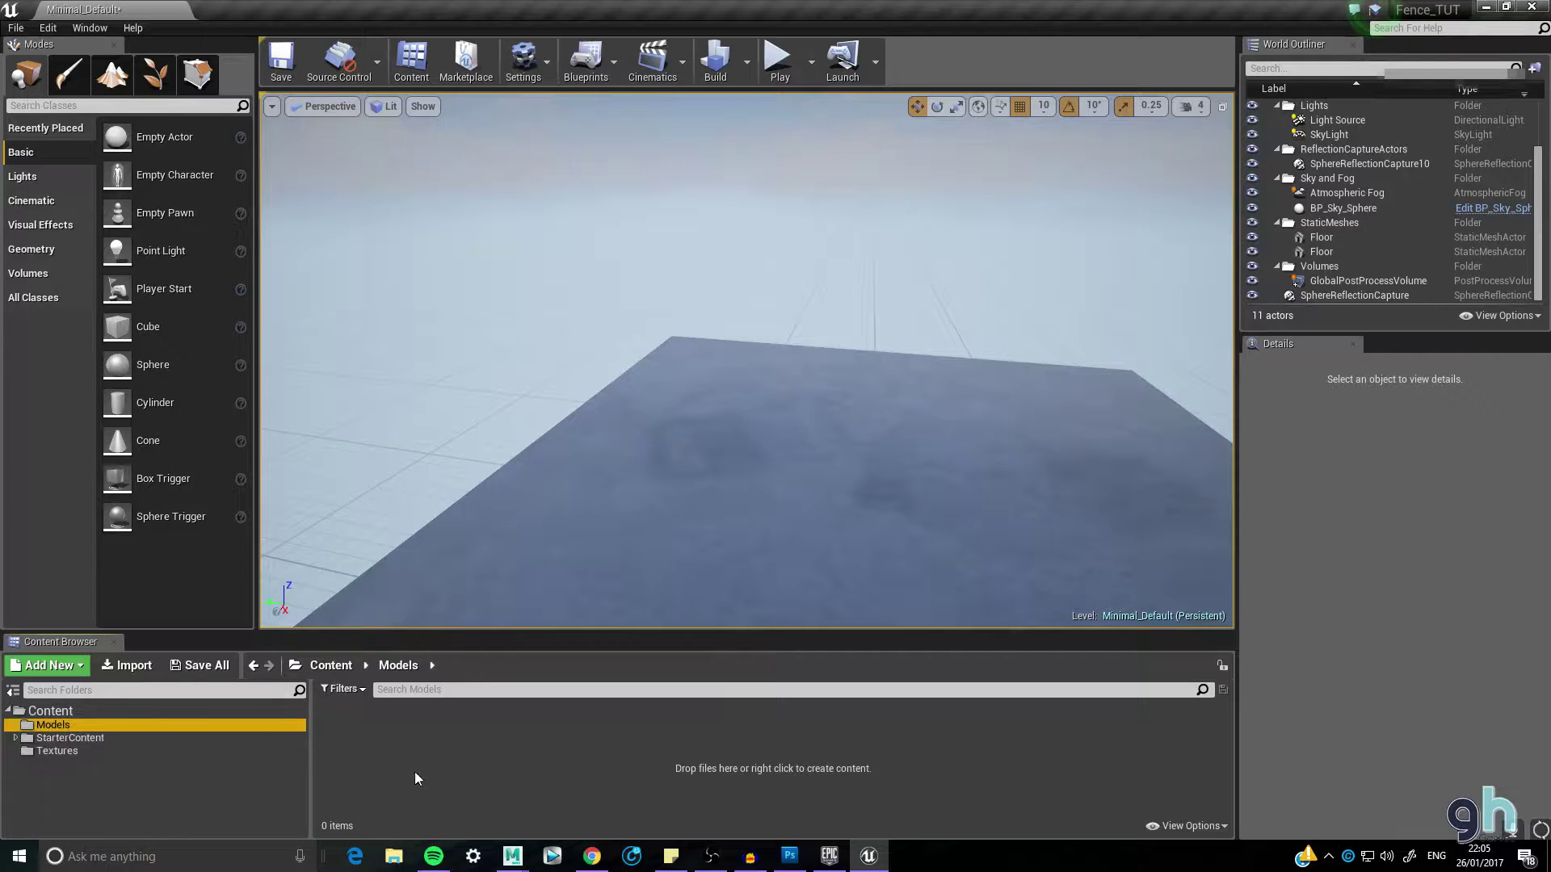
click(121, 670)
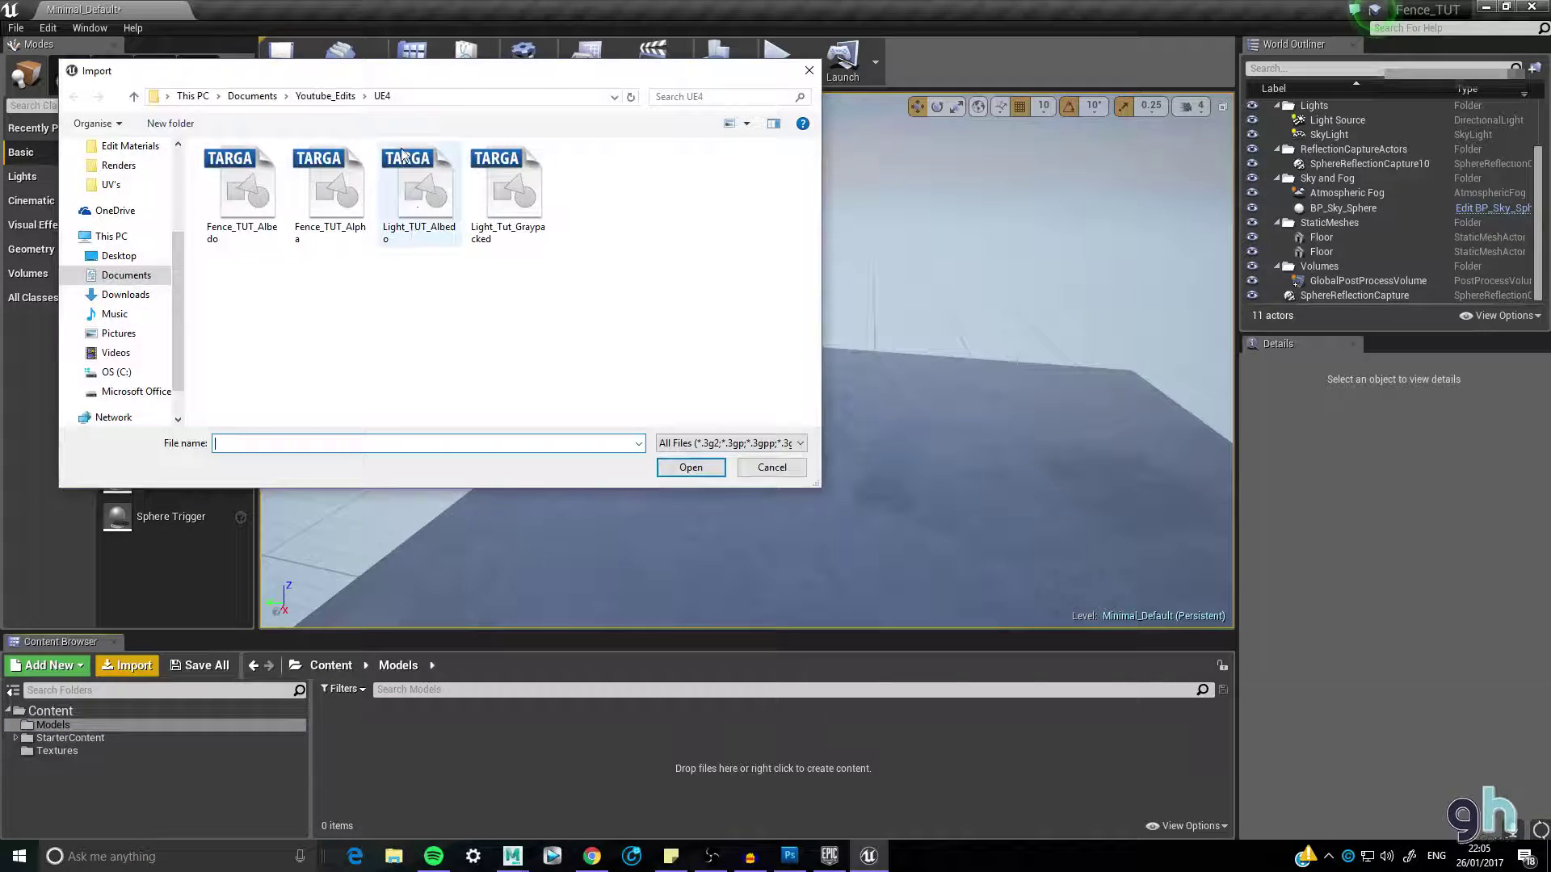
click(338, 95)
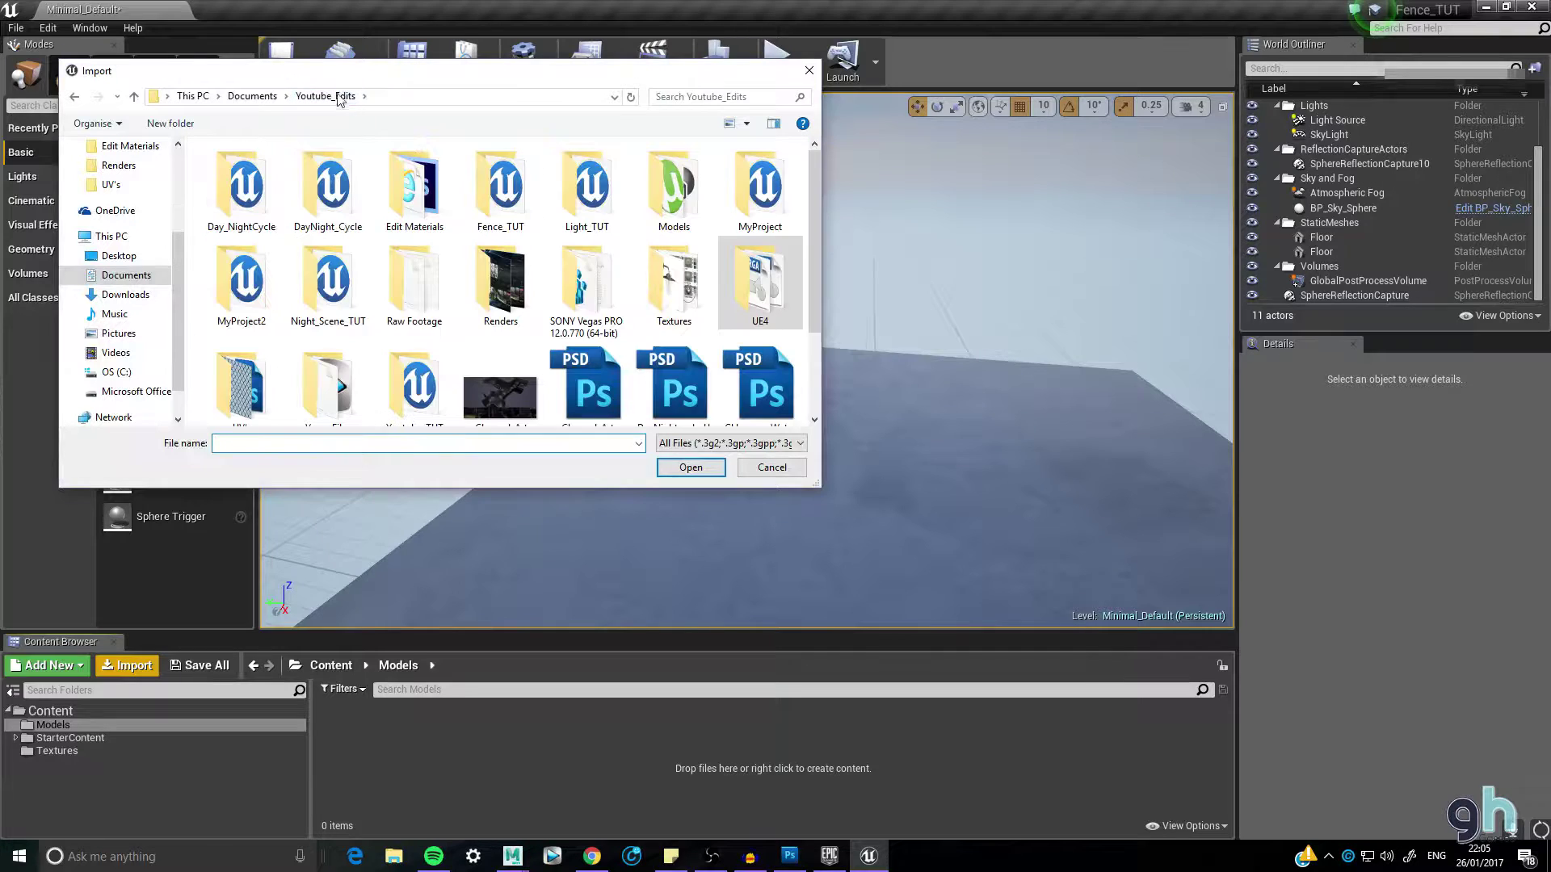
double_click(691, 209)
click(313, 170)
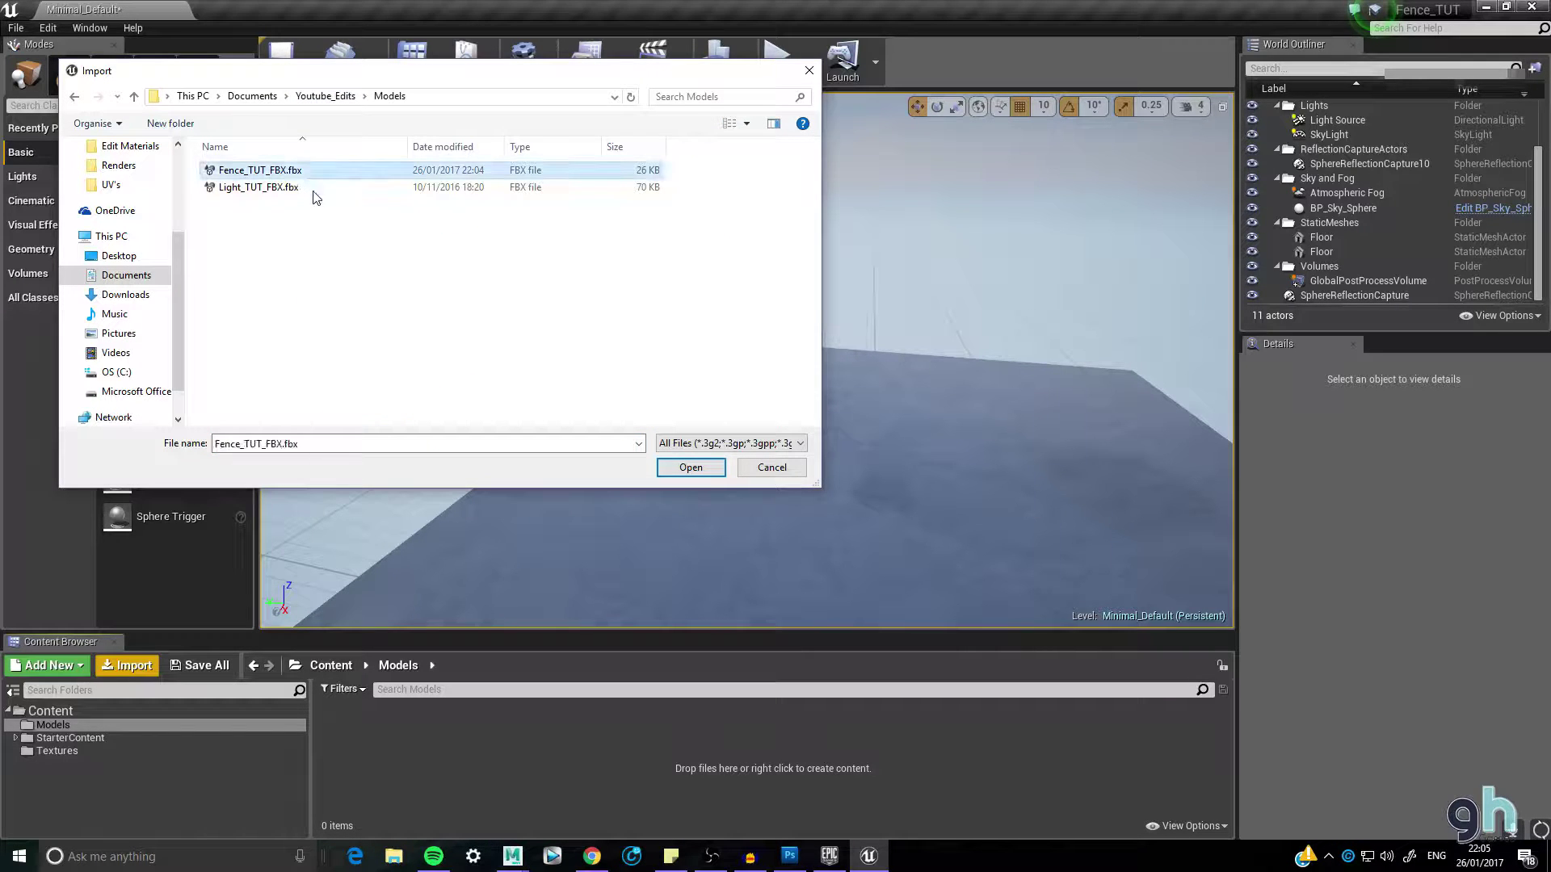
click(661, 469)
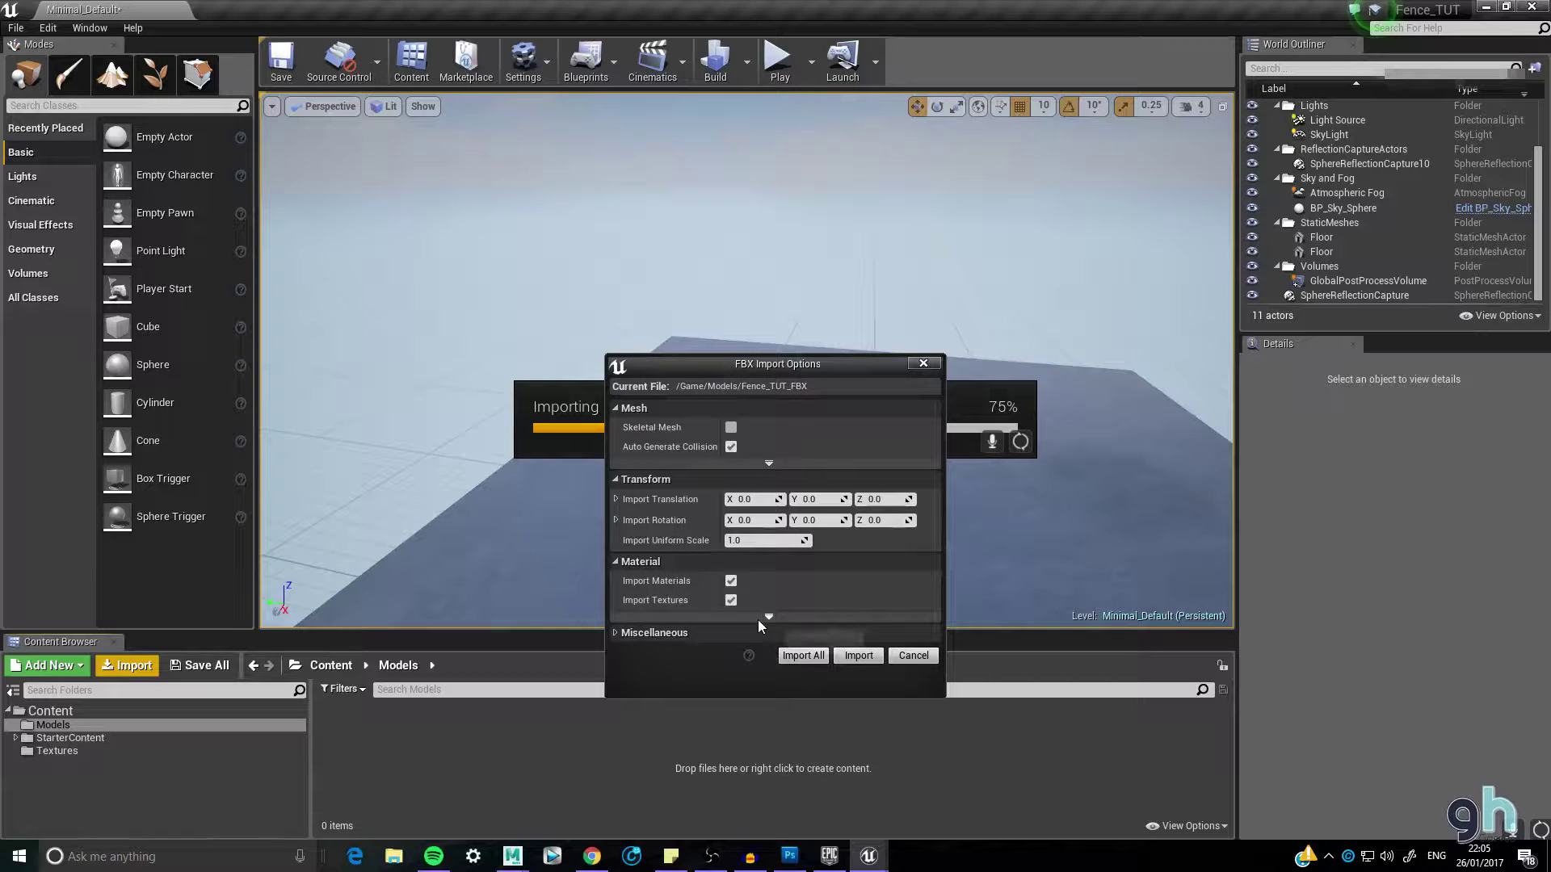
- Turn off Import Materials and Import Textures in the FBX import options and import the fence mesh
click(731, 581)
click(730, 601)
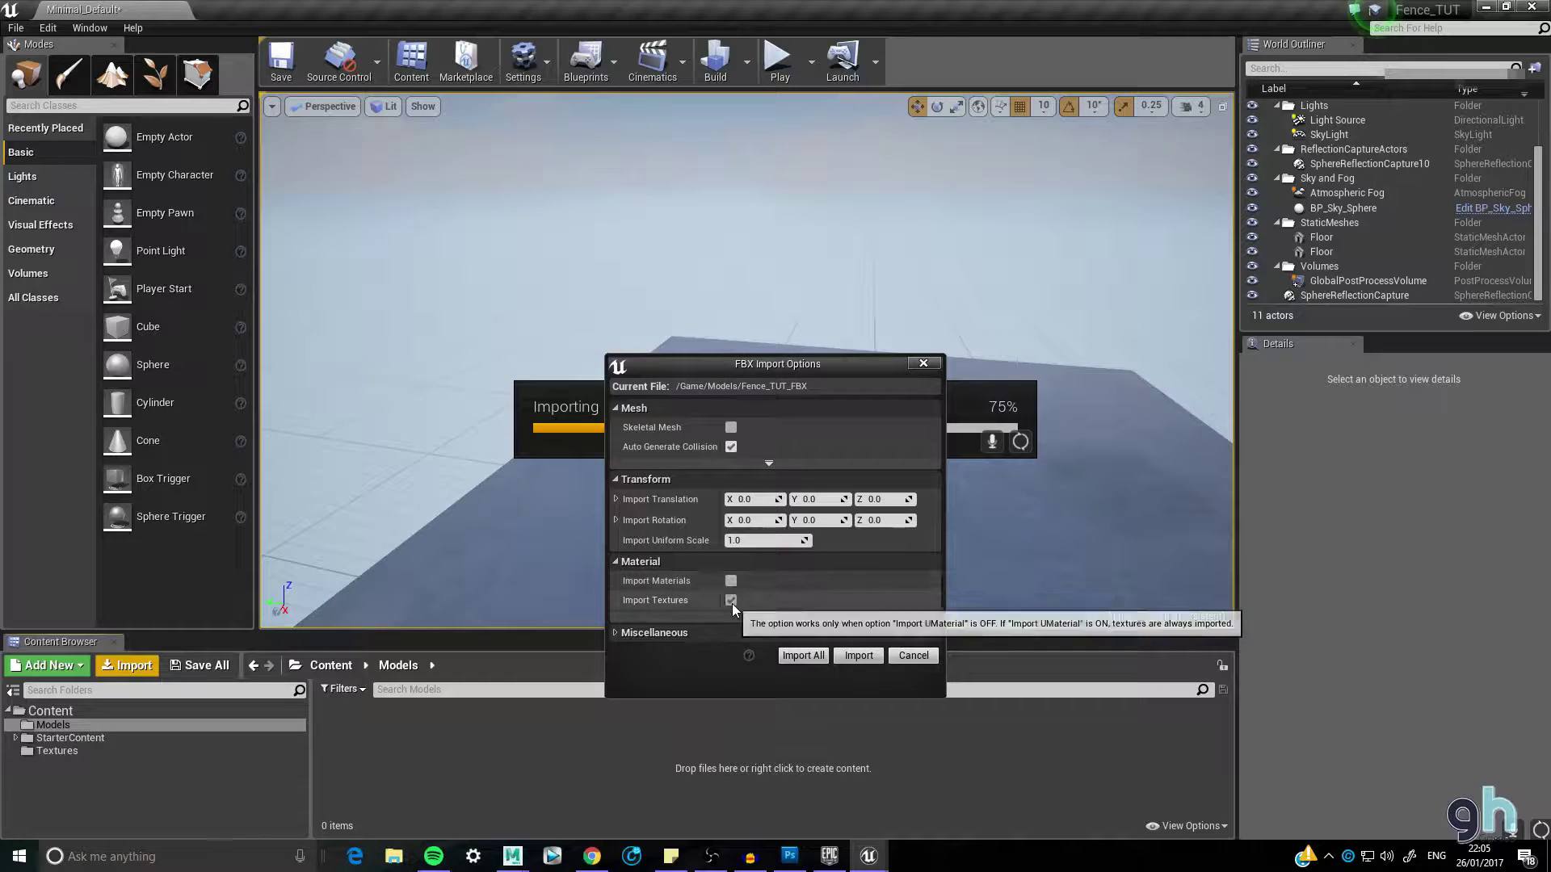
click(768, 618)
drag(770, 361, 691, 240)
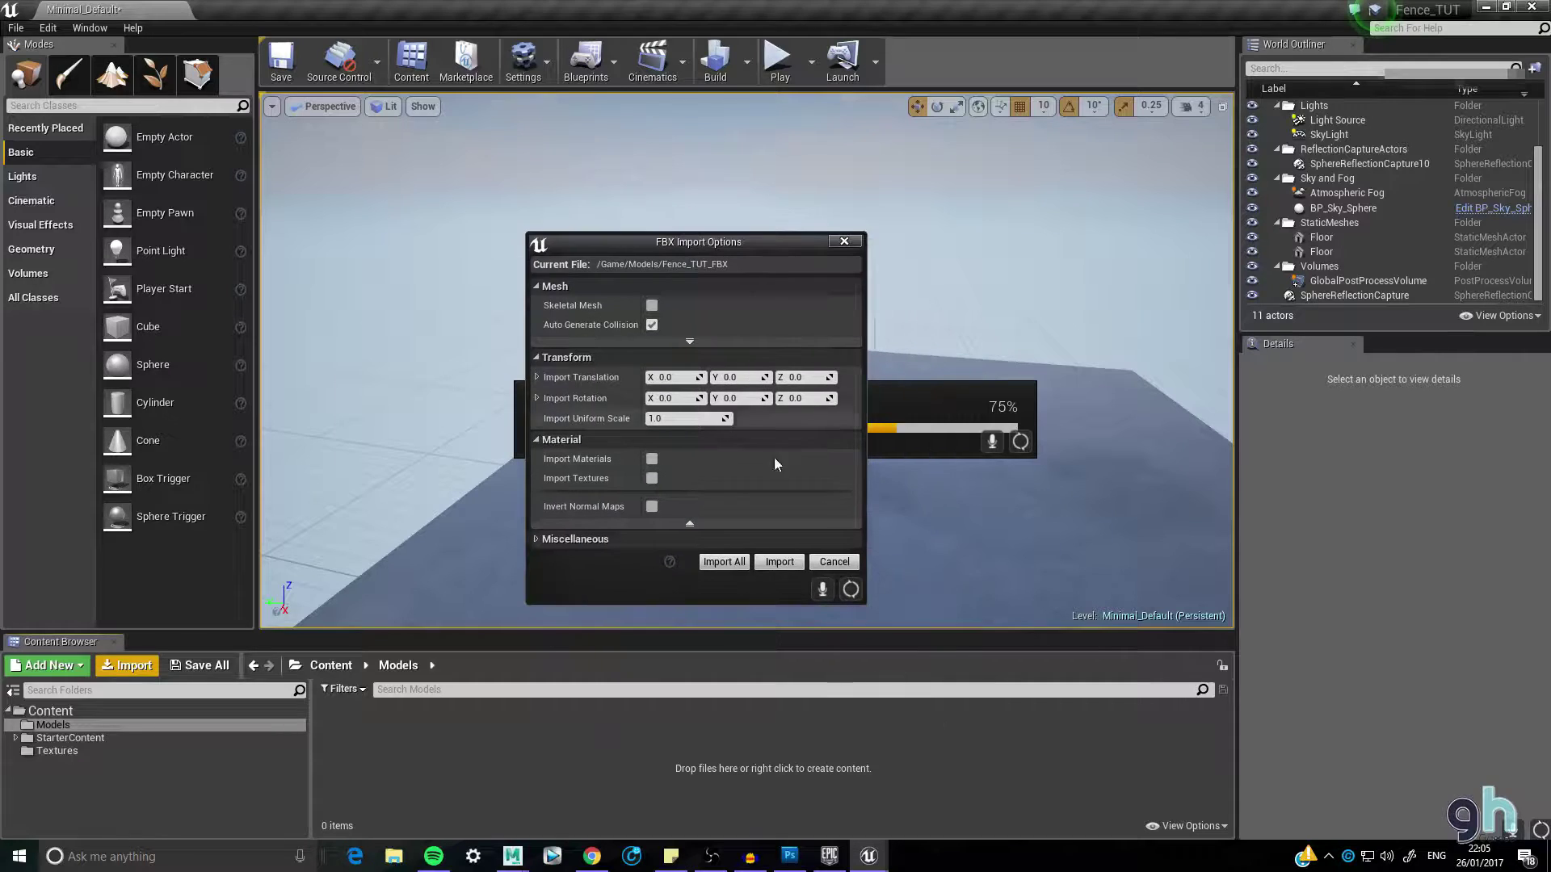
click(723, 562)
click(425, 738)
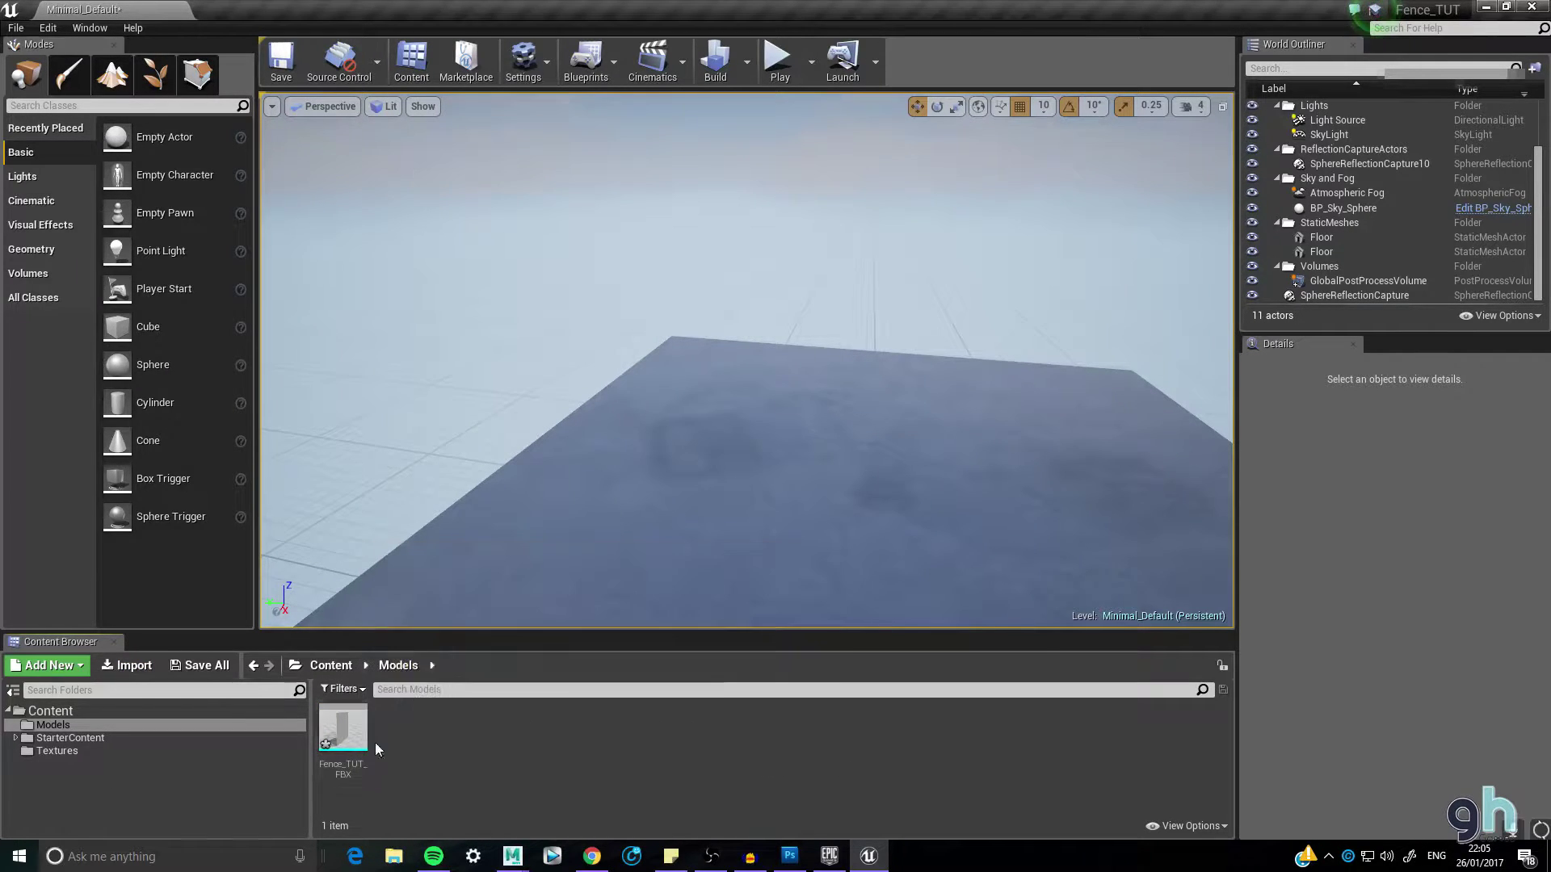
- Add a folder named Materials under Content
right_click(77, 714)
click(133, 450)
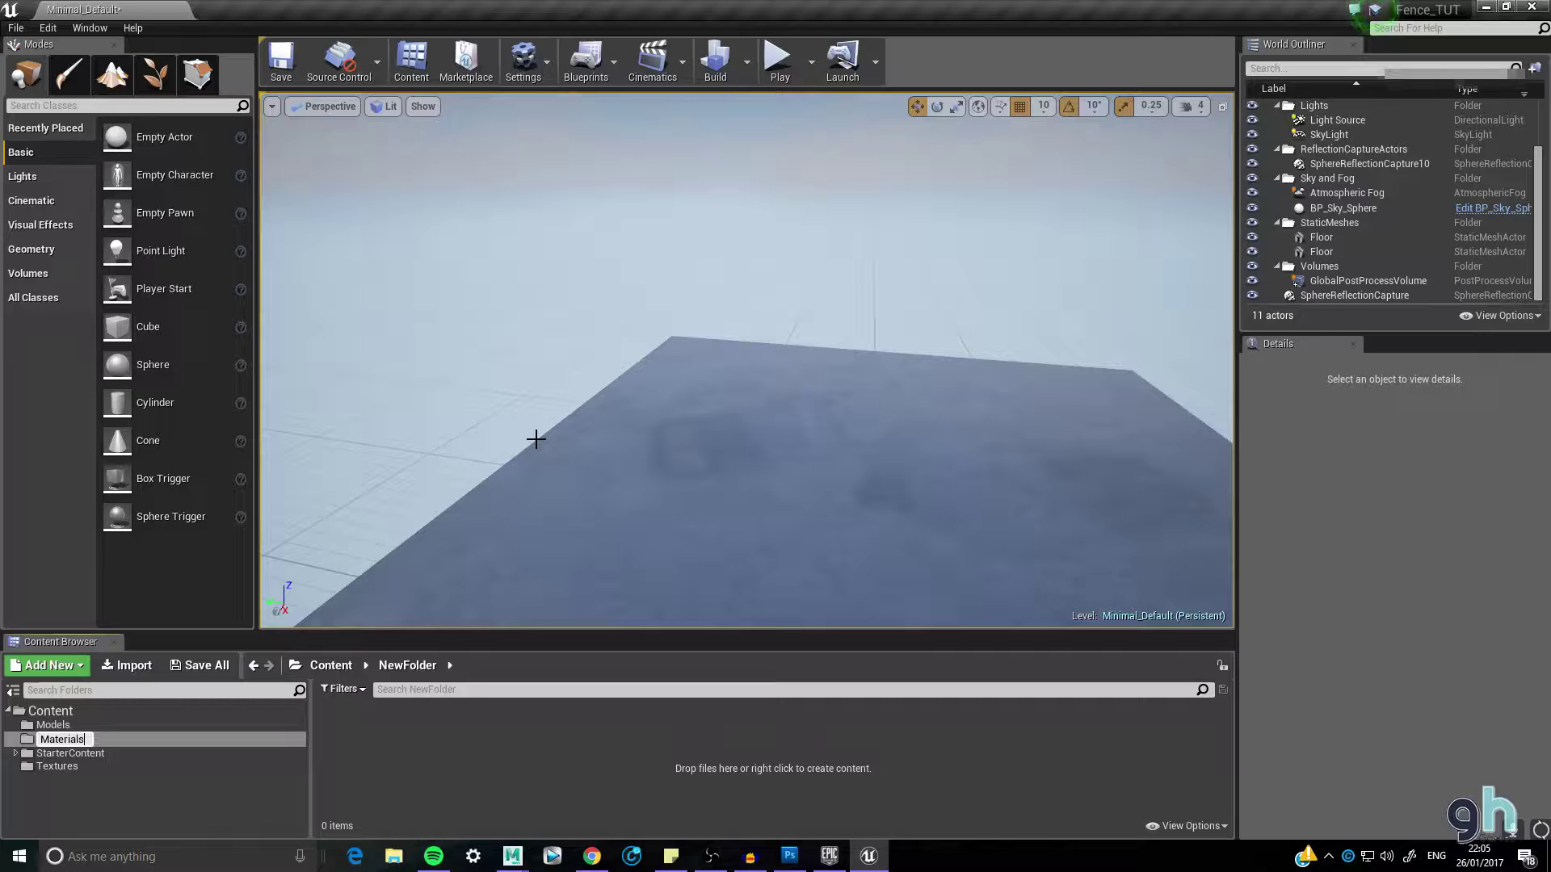
key(Return)
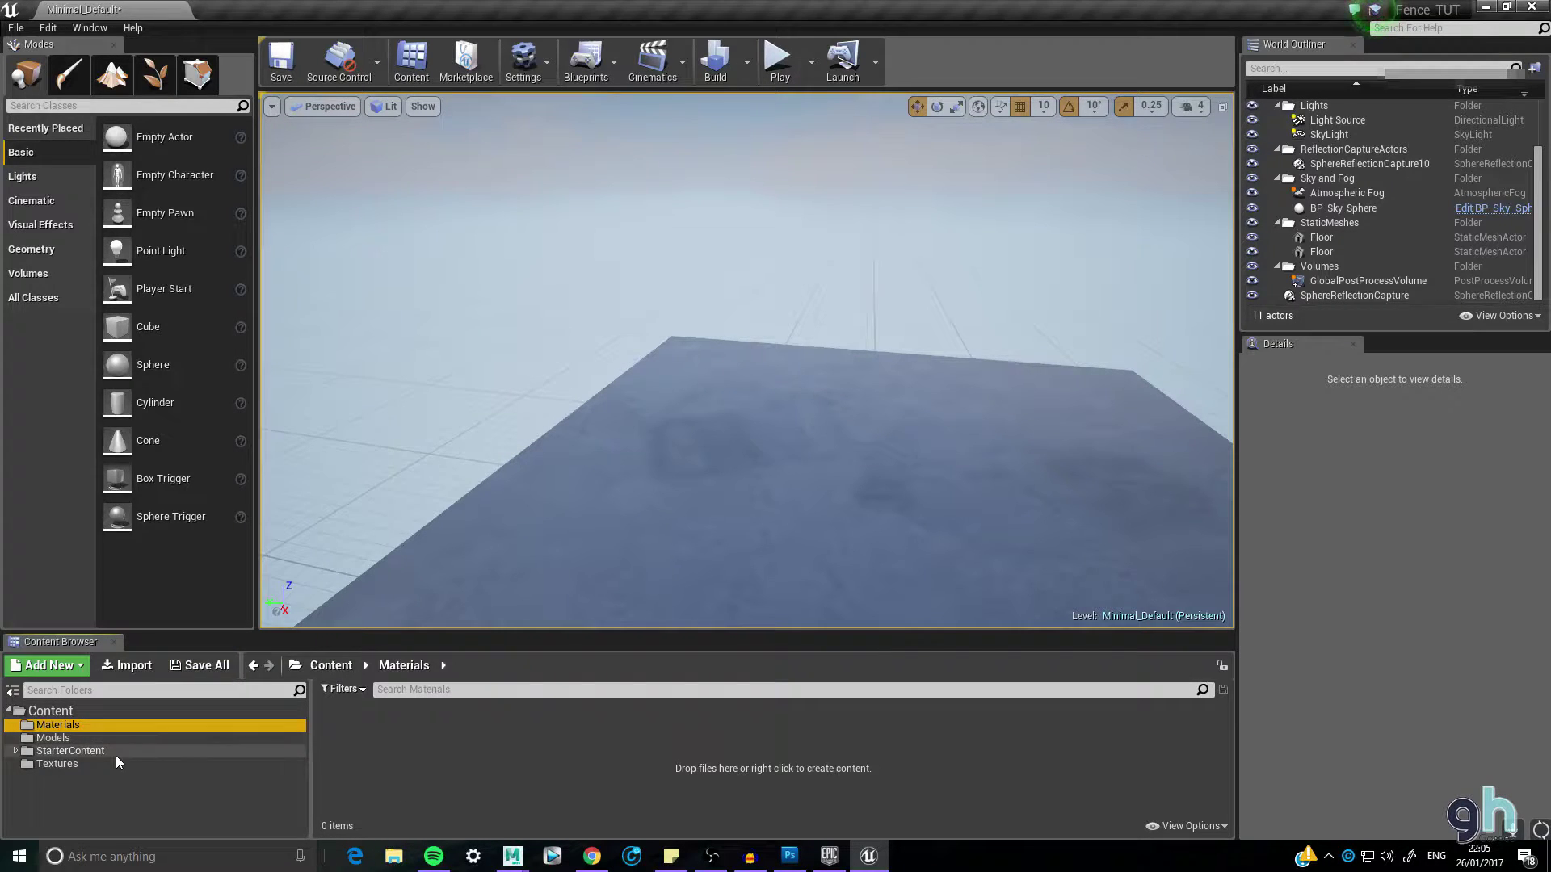
- Create a material named MAT_Fence in the Materials folder
right_click(423, 748)
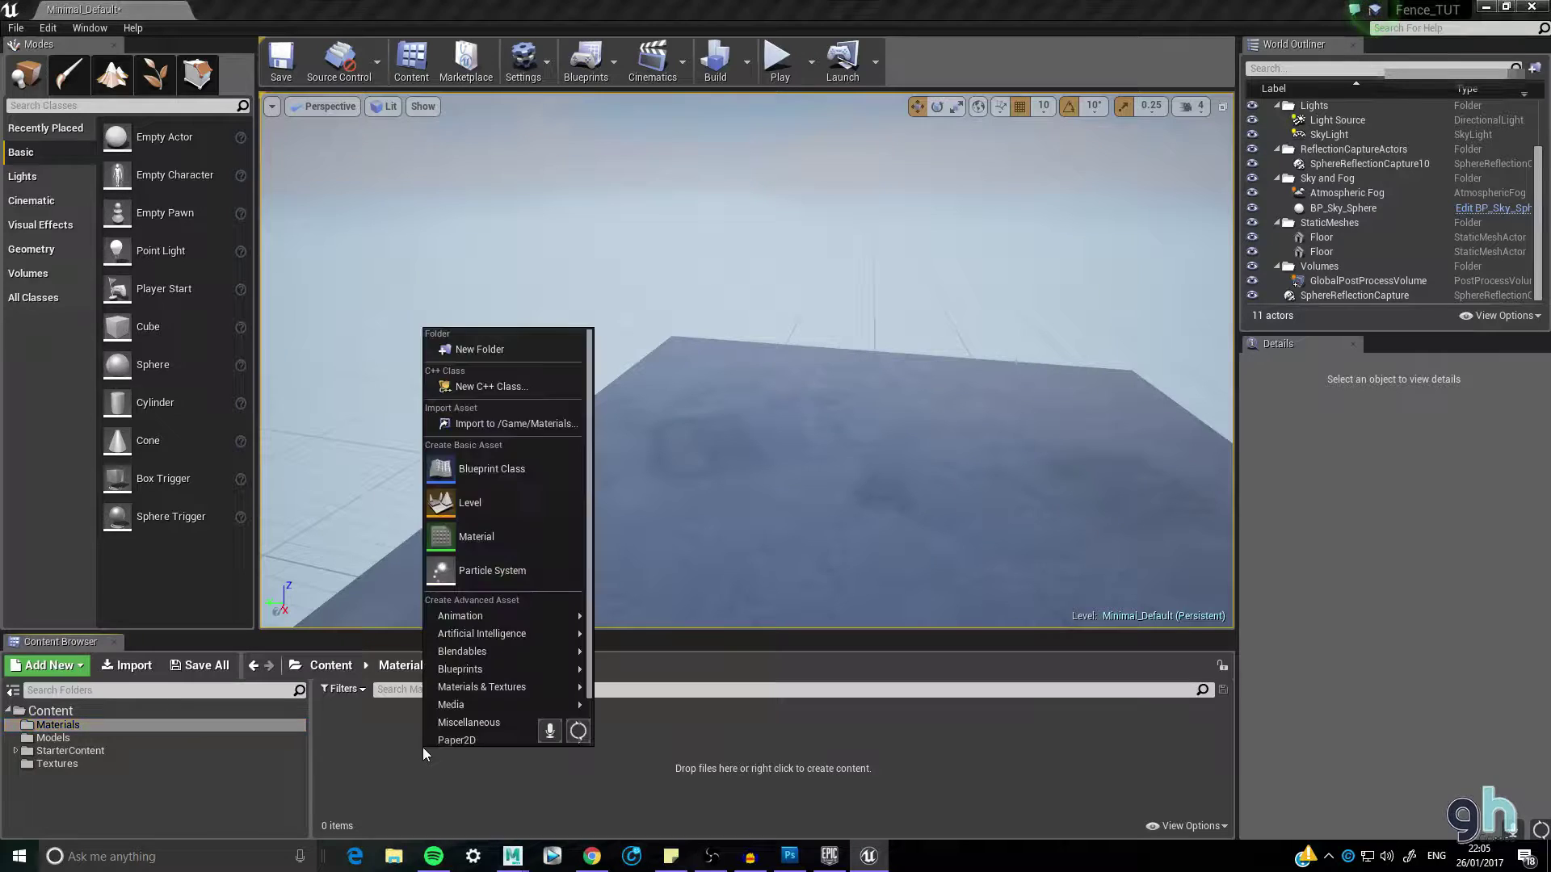
click(491, 537)
text(MAT_Fence)
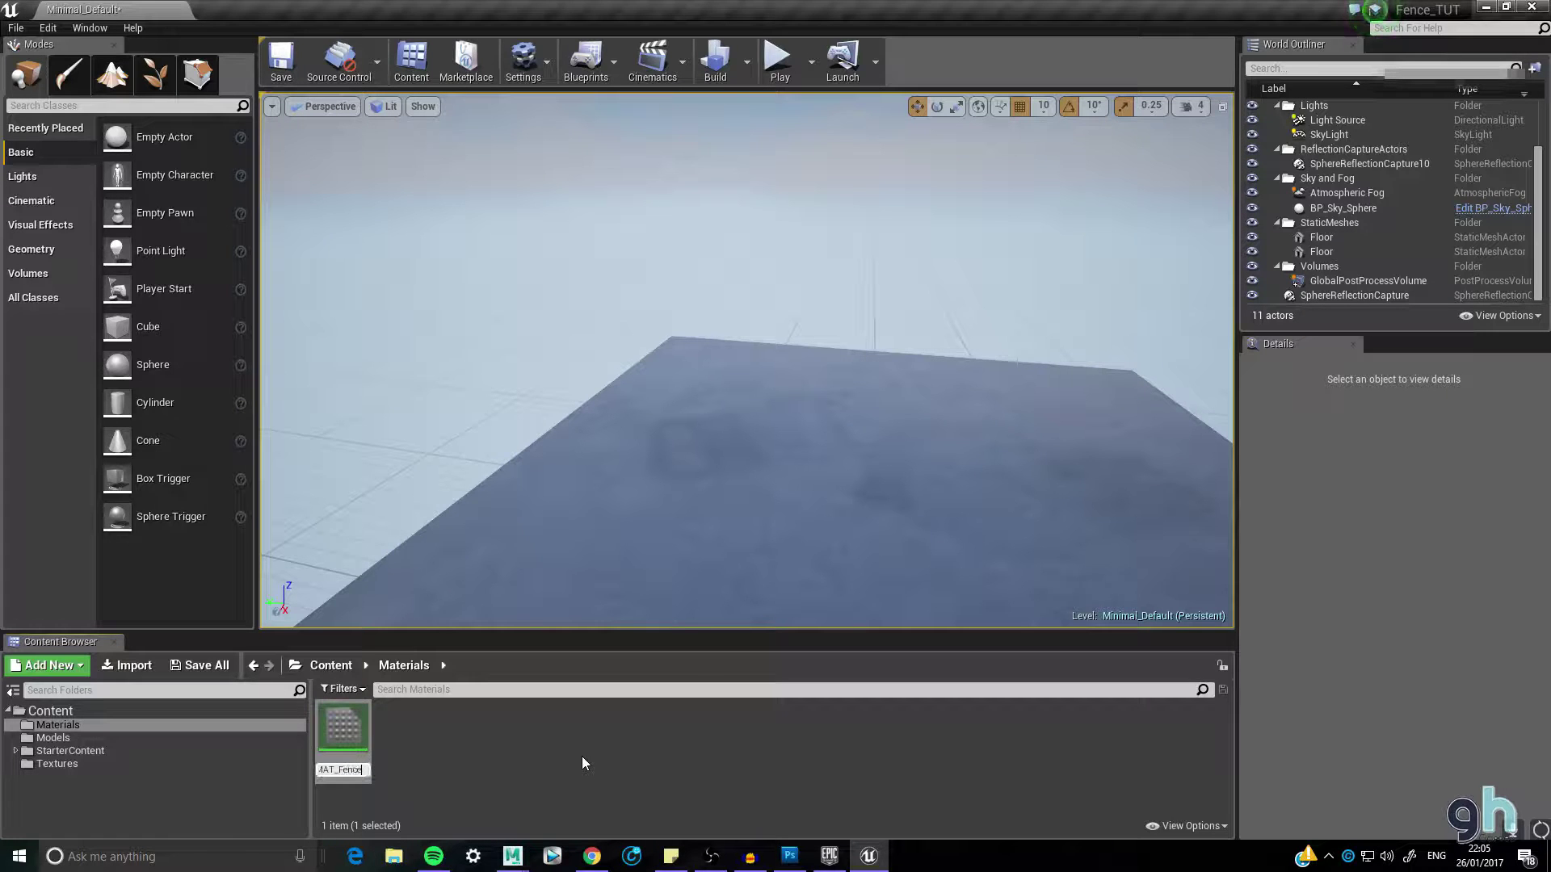
key(Return)
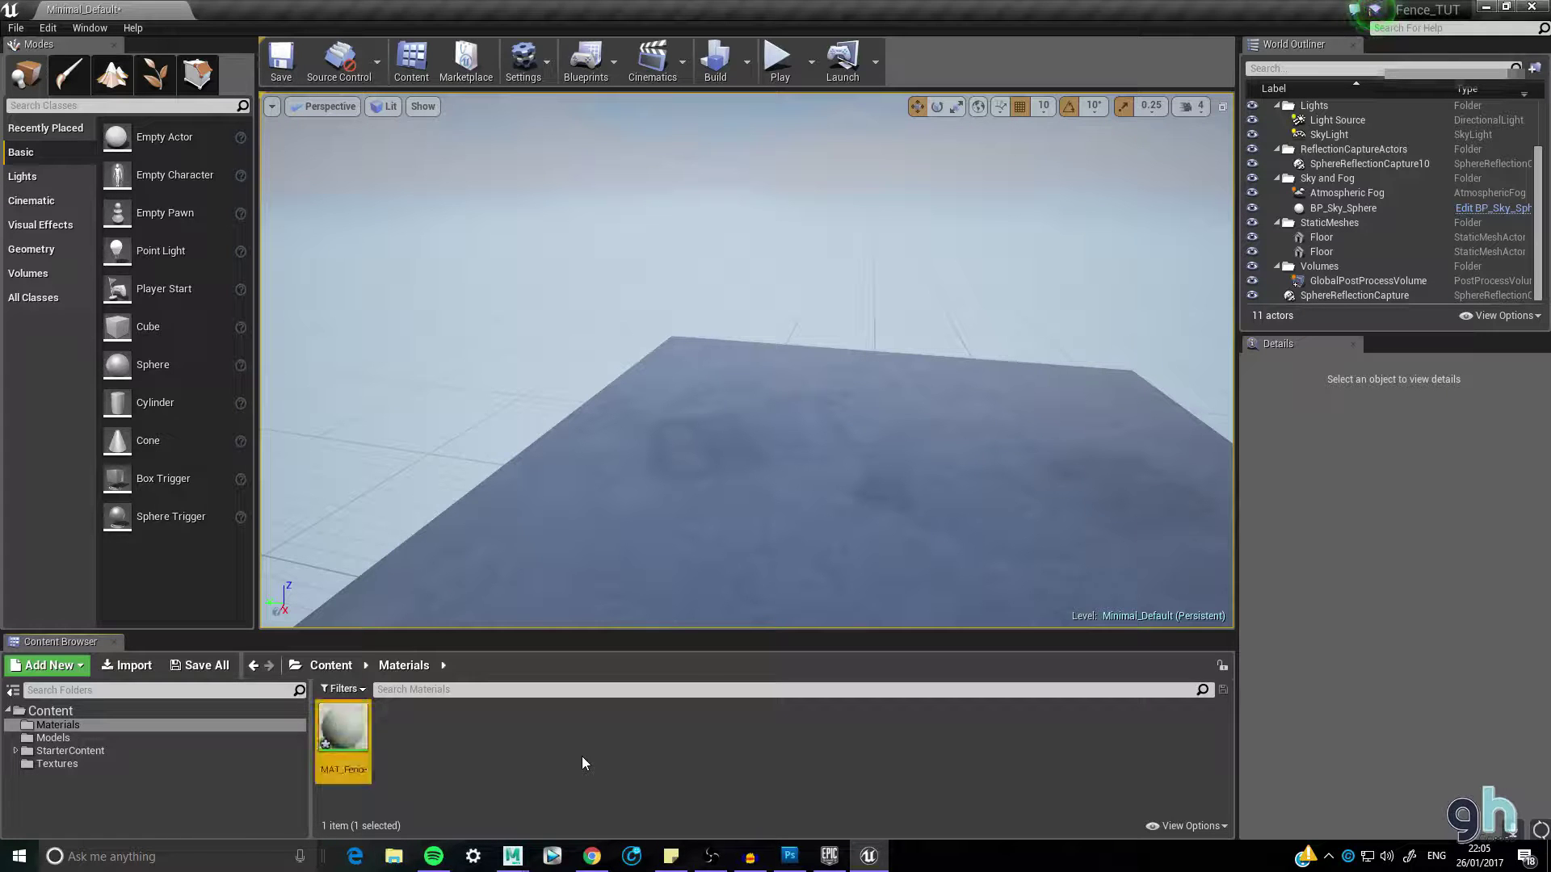
- Open MAT_Fence in the Material Editor, docked alongside the level, with its node centred in the graph
double_click(354, 731)
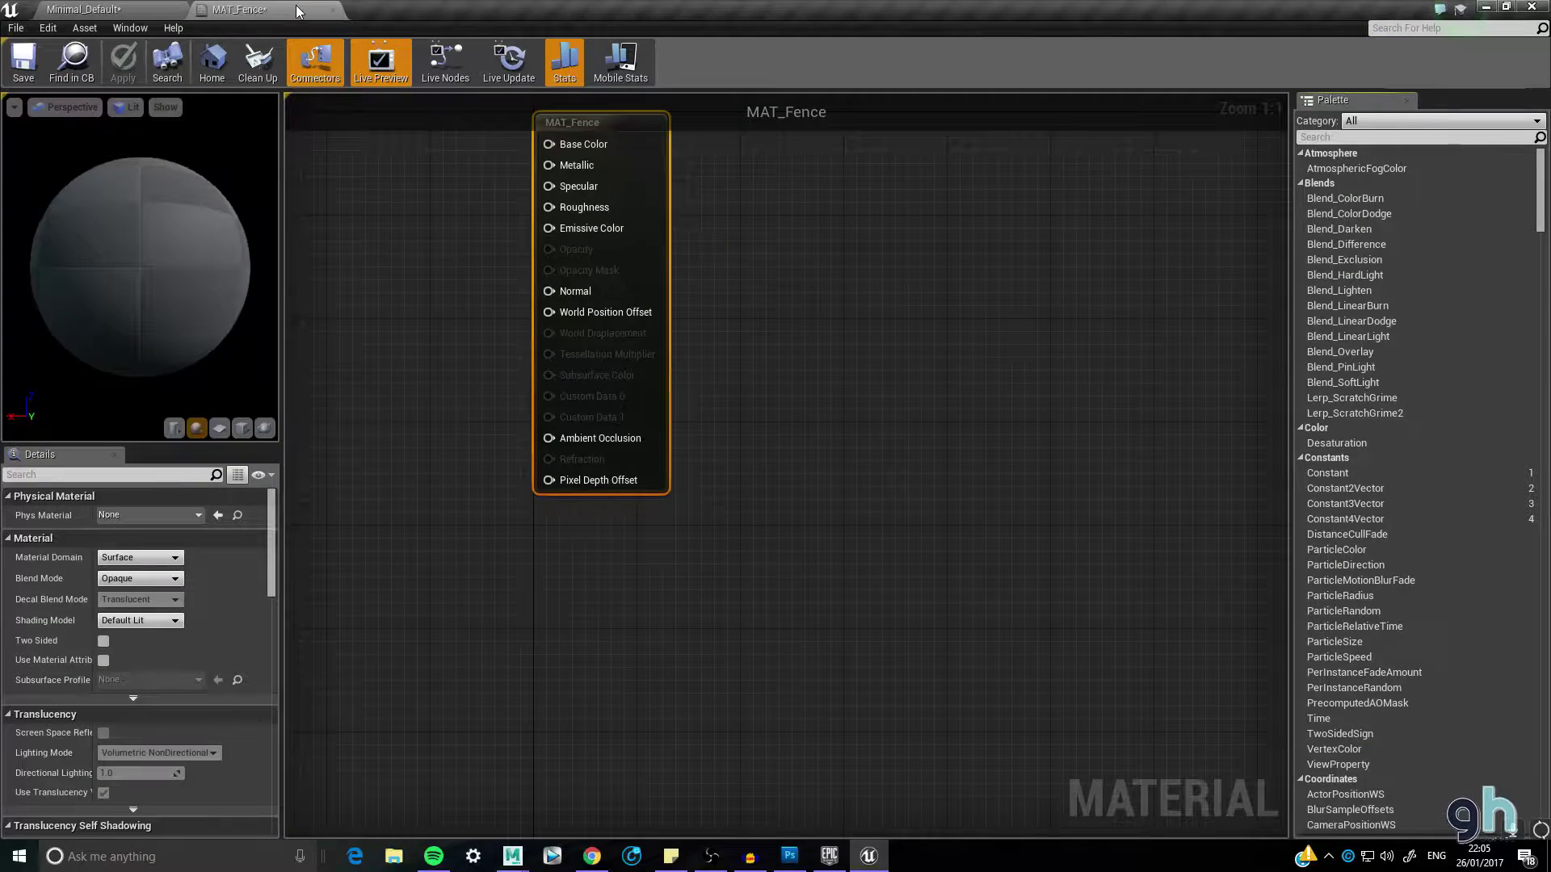
drag(440, 235, 476, 272)
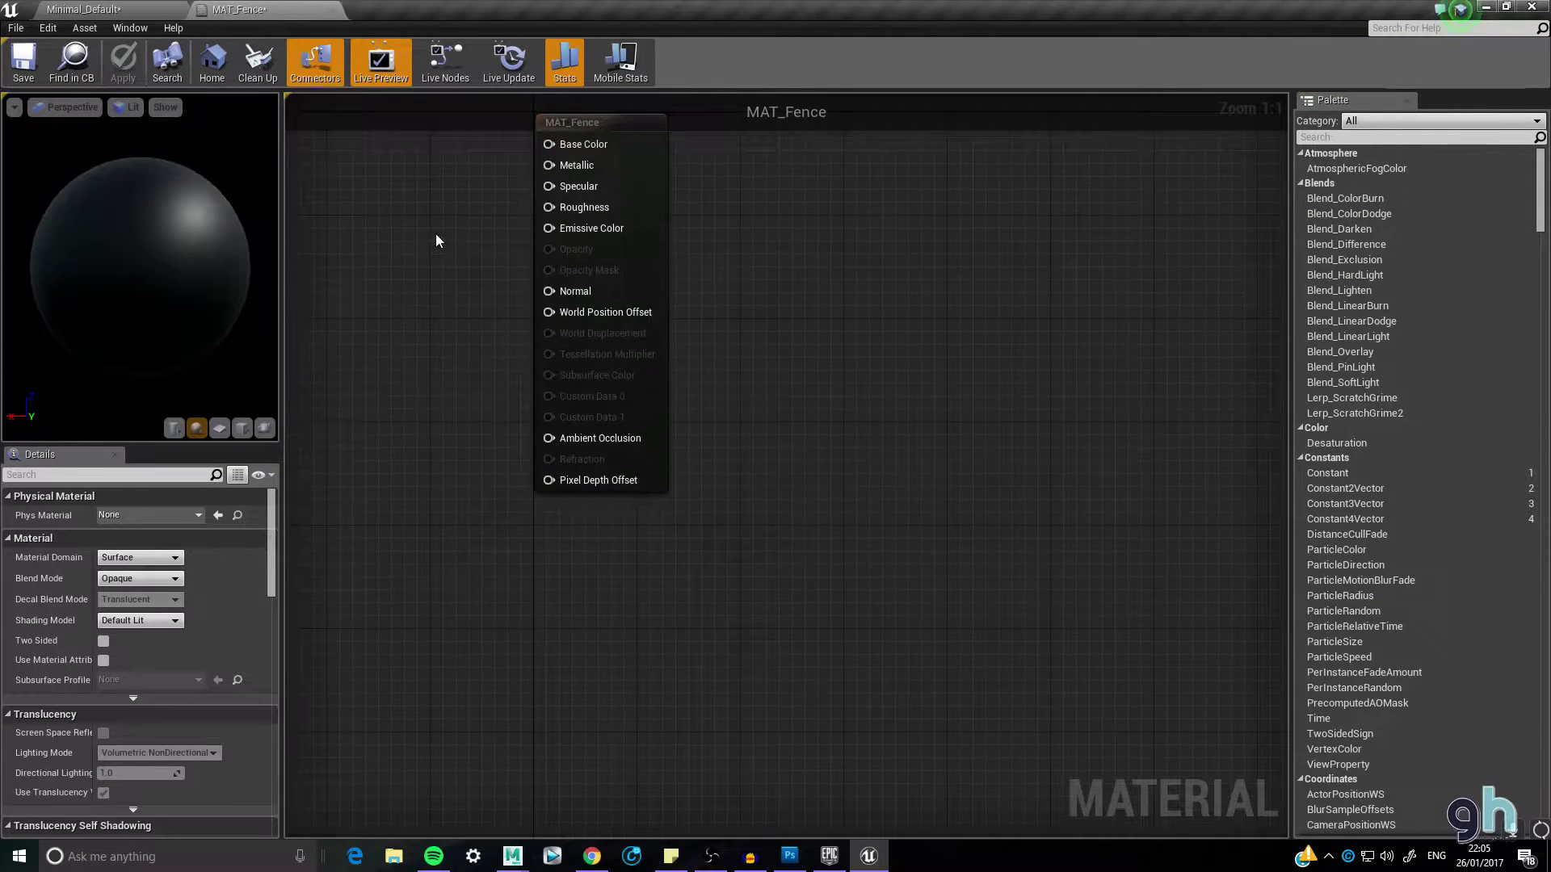
right_drag(436, 235, 667, 387)
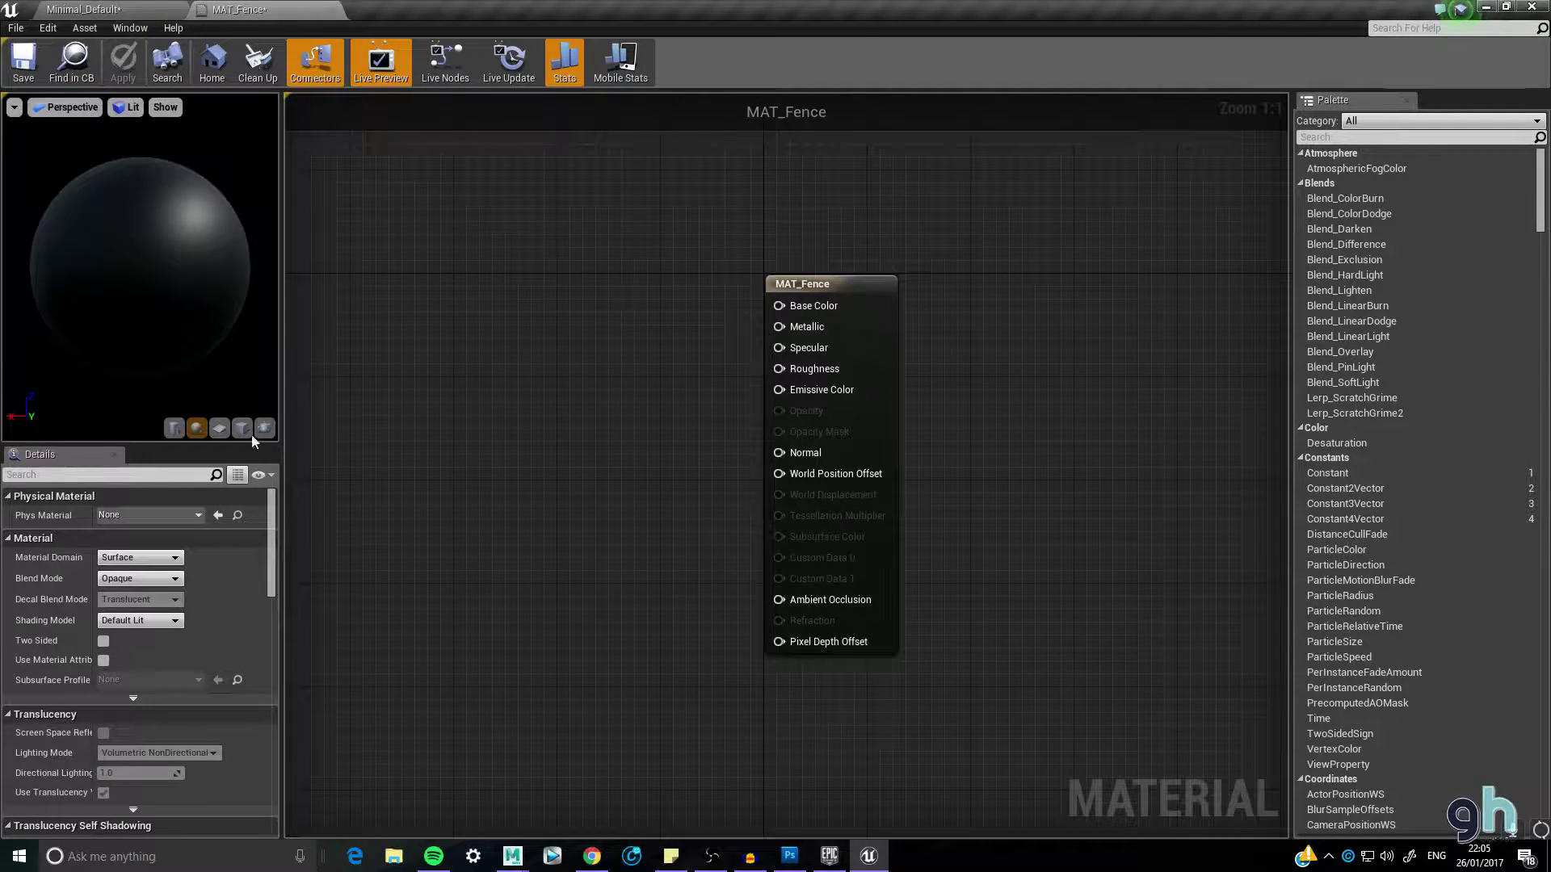
- Show the material preview on a plane and enlarge the preview viewport slightly in both directions
click(219, 428)
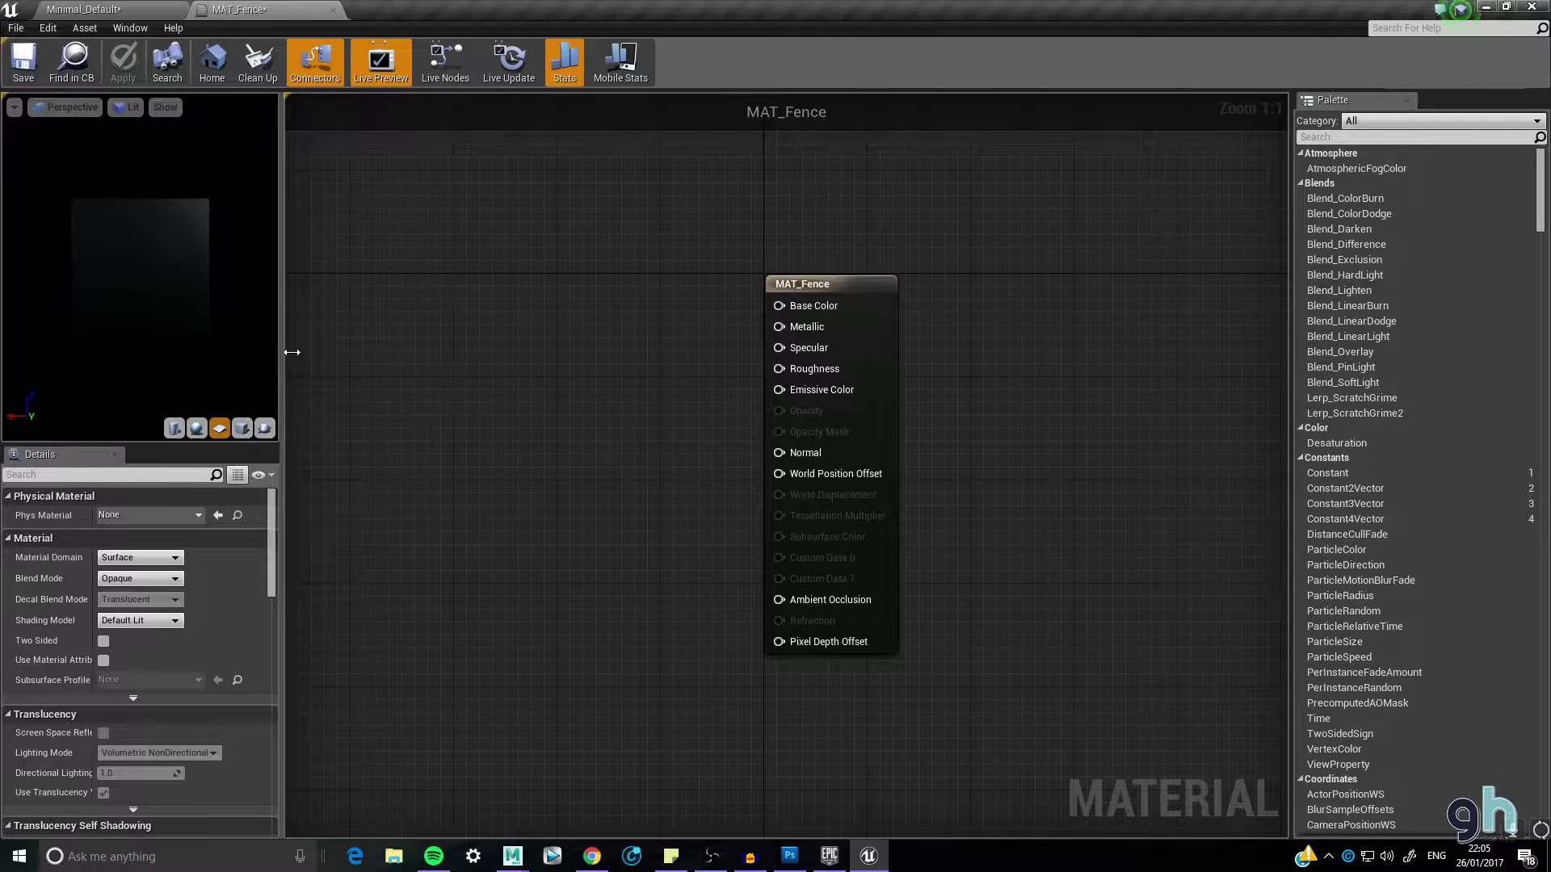
drag(292, 352, 318, 353)
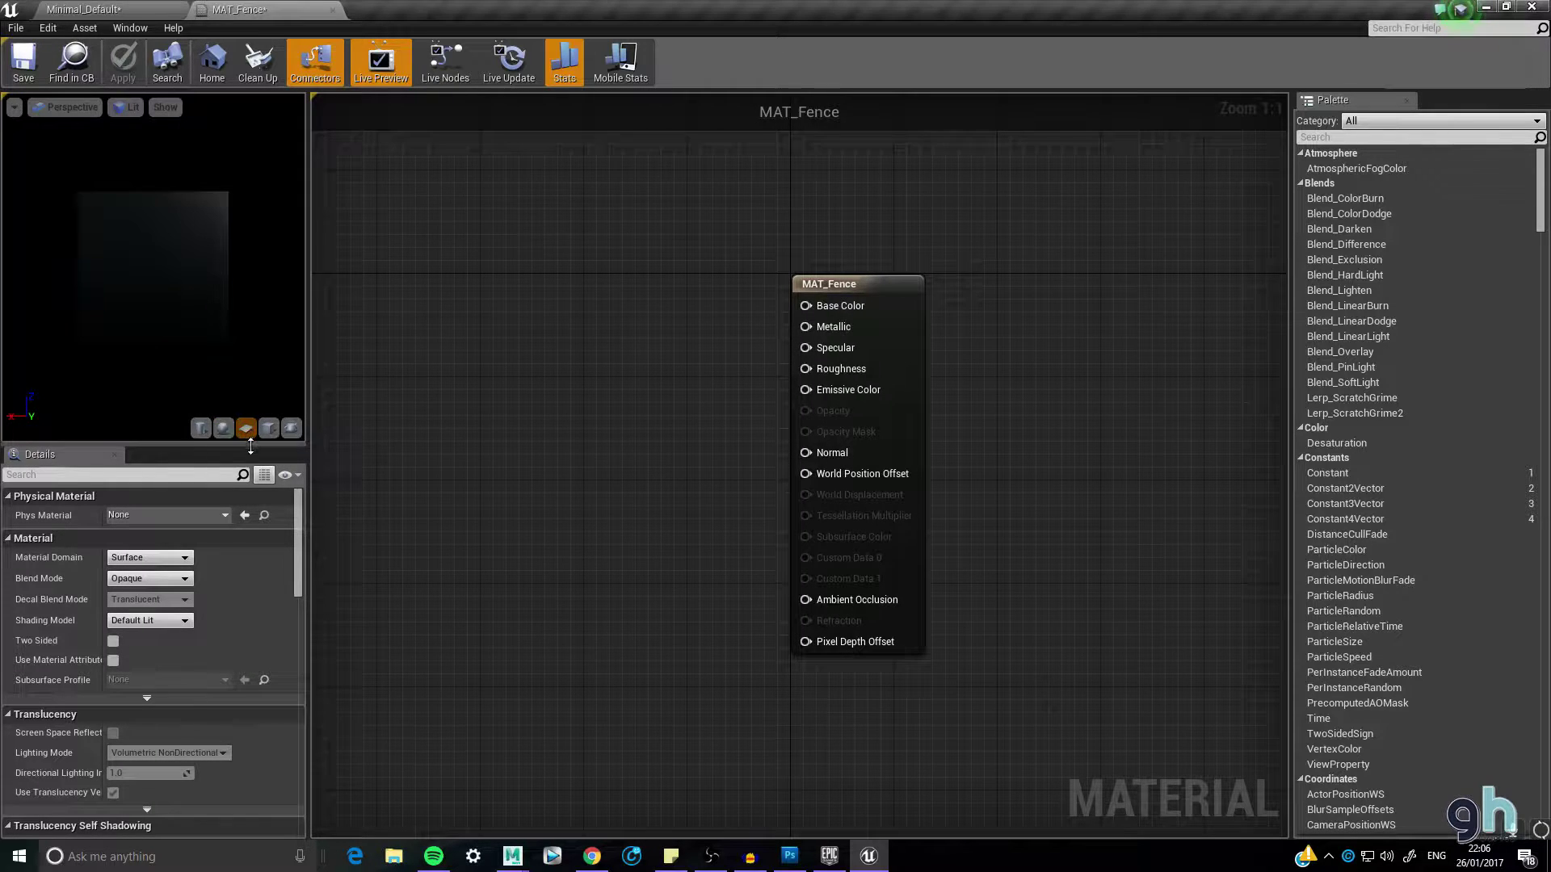
drag(250, 446, 250, 463)
- Add Fence_TUT_Albedo and Fence_TUT_Alpha to the MAT_Fence graph as texture samples, with the albedo node placed above the alpha node
click(142, 12)
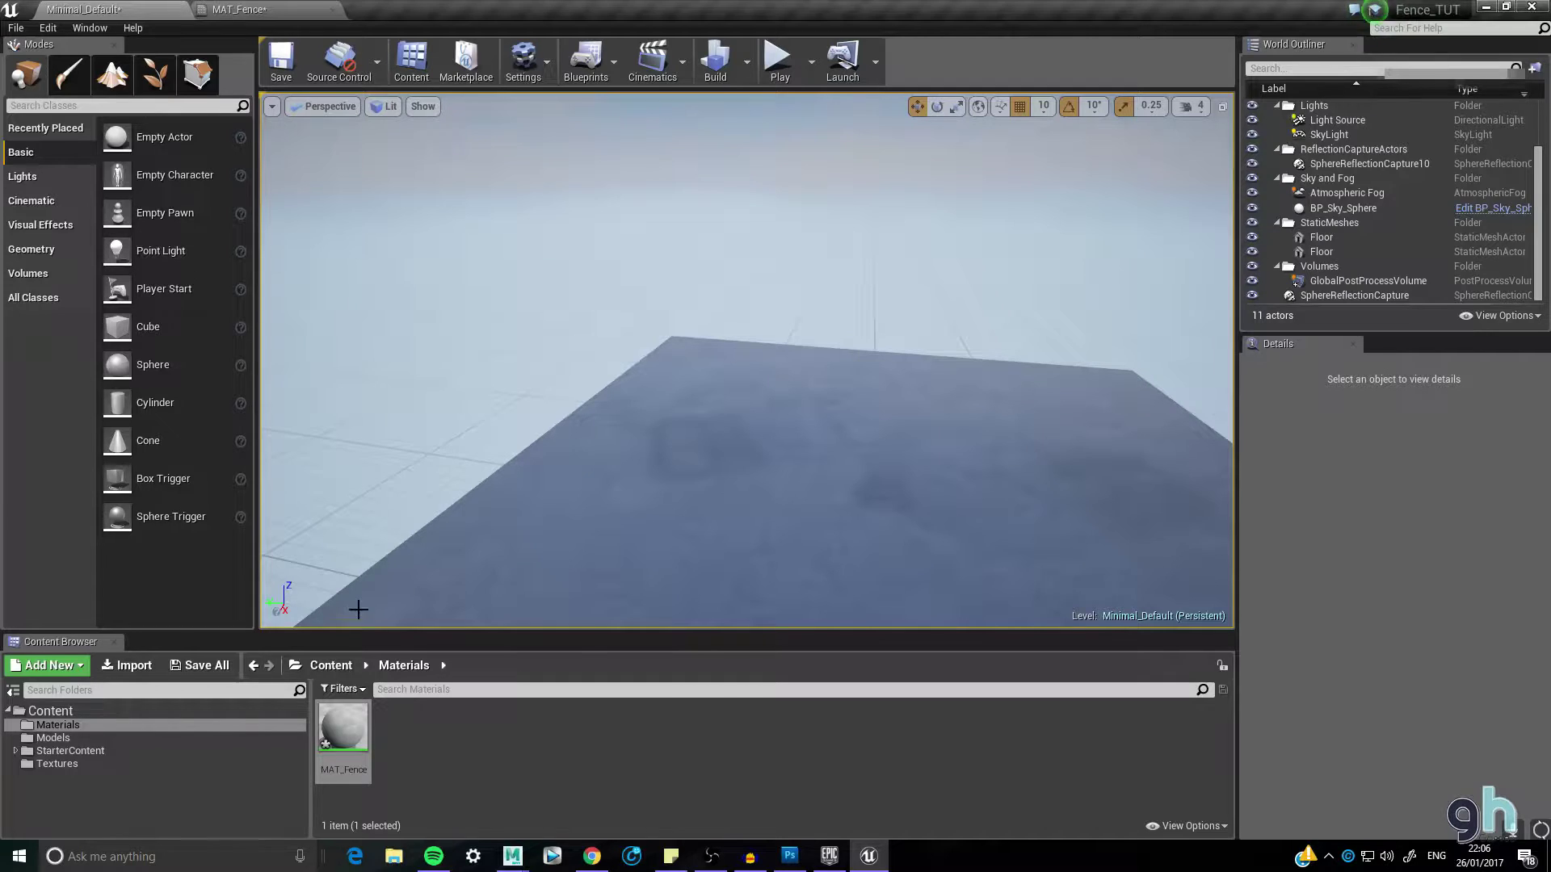
click(80, 764)
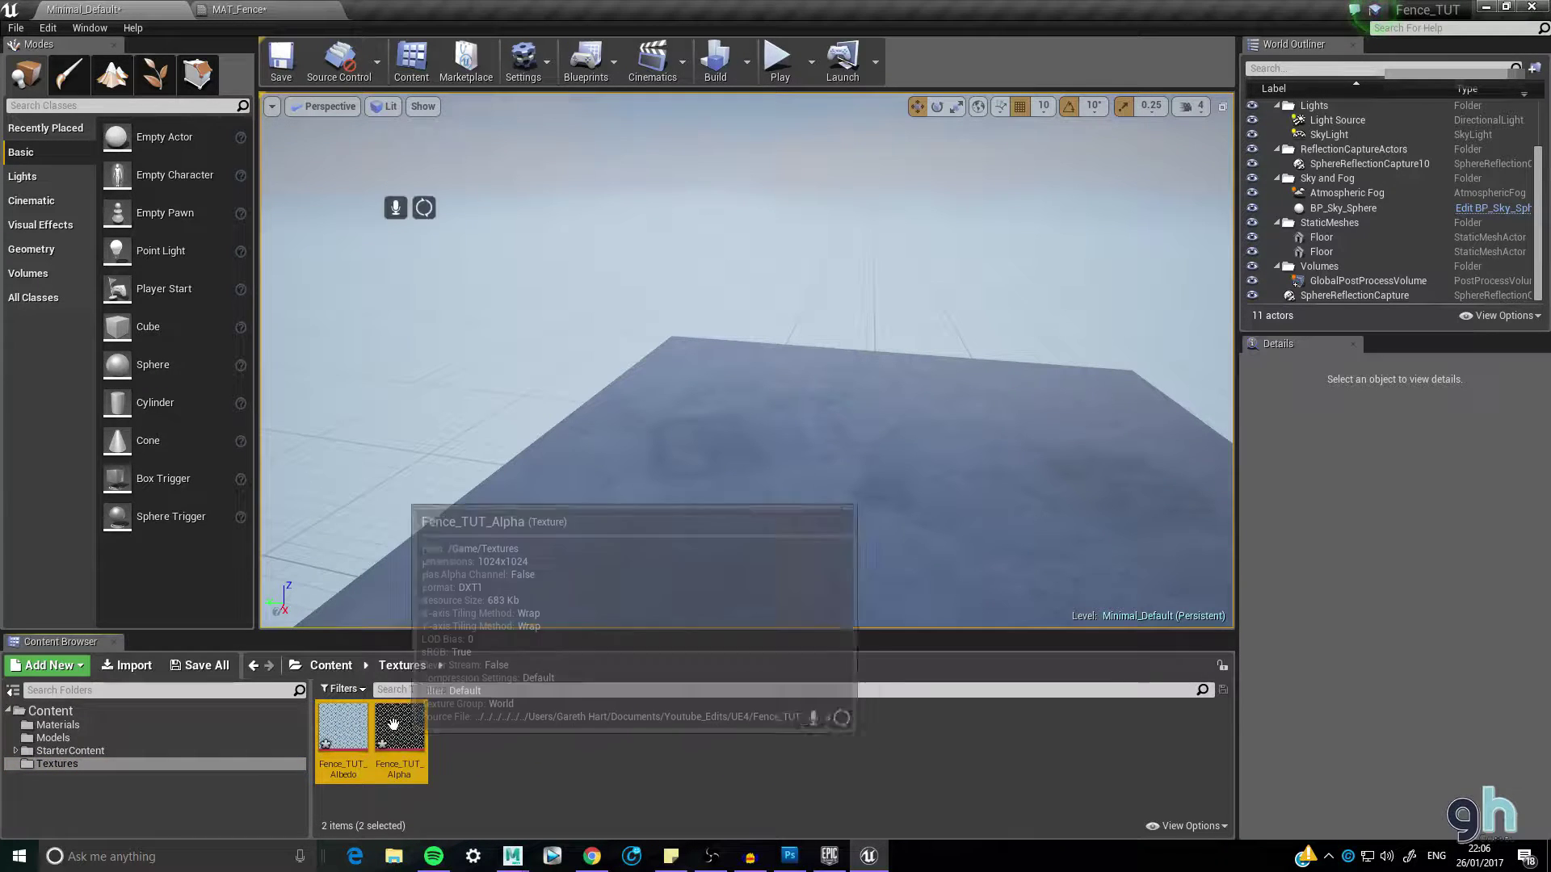
drag(393, 725, 465, 386)
drag(572, 433, 572, 675)
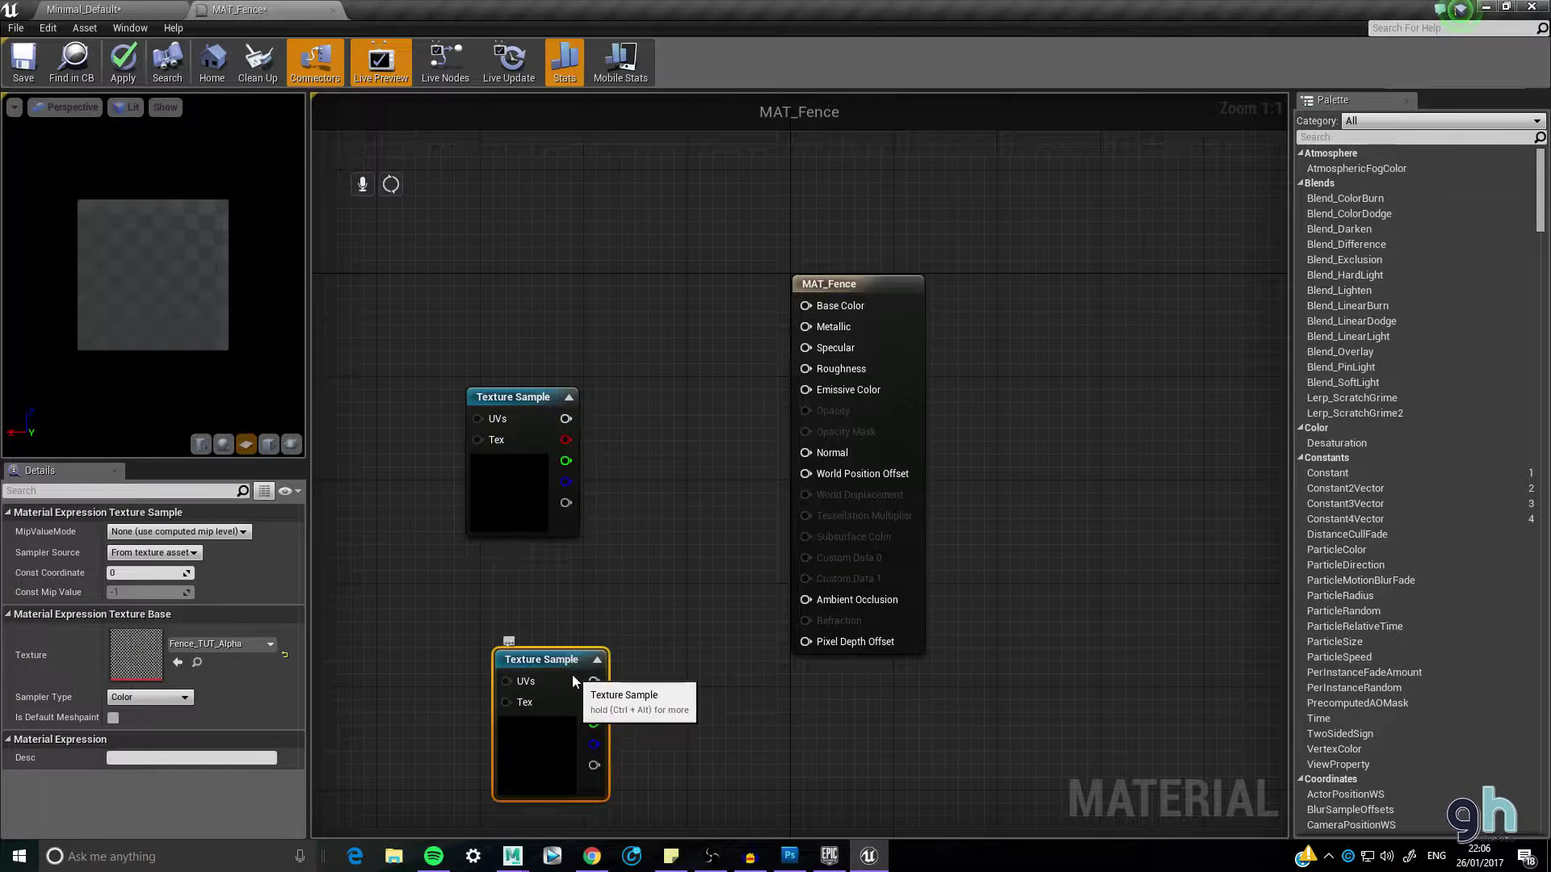
drag(530, 405, 559, 318)
drag(559, 662, 558, 558)
drag(569, 313, 568, 301)
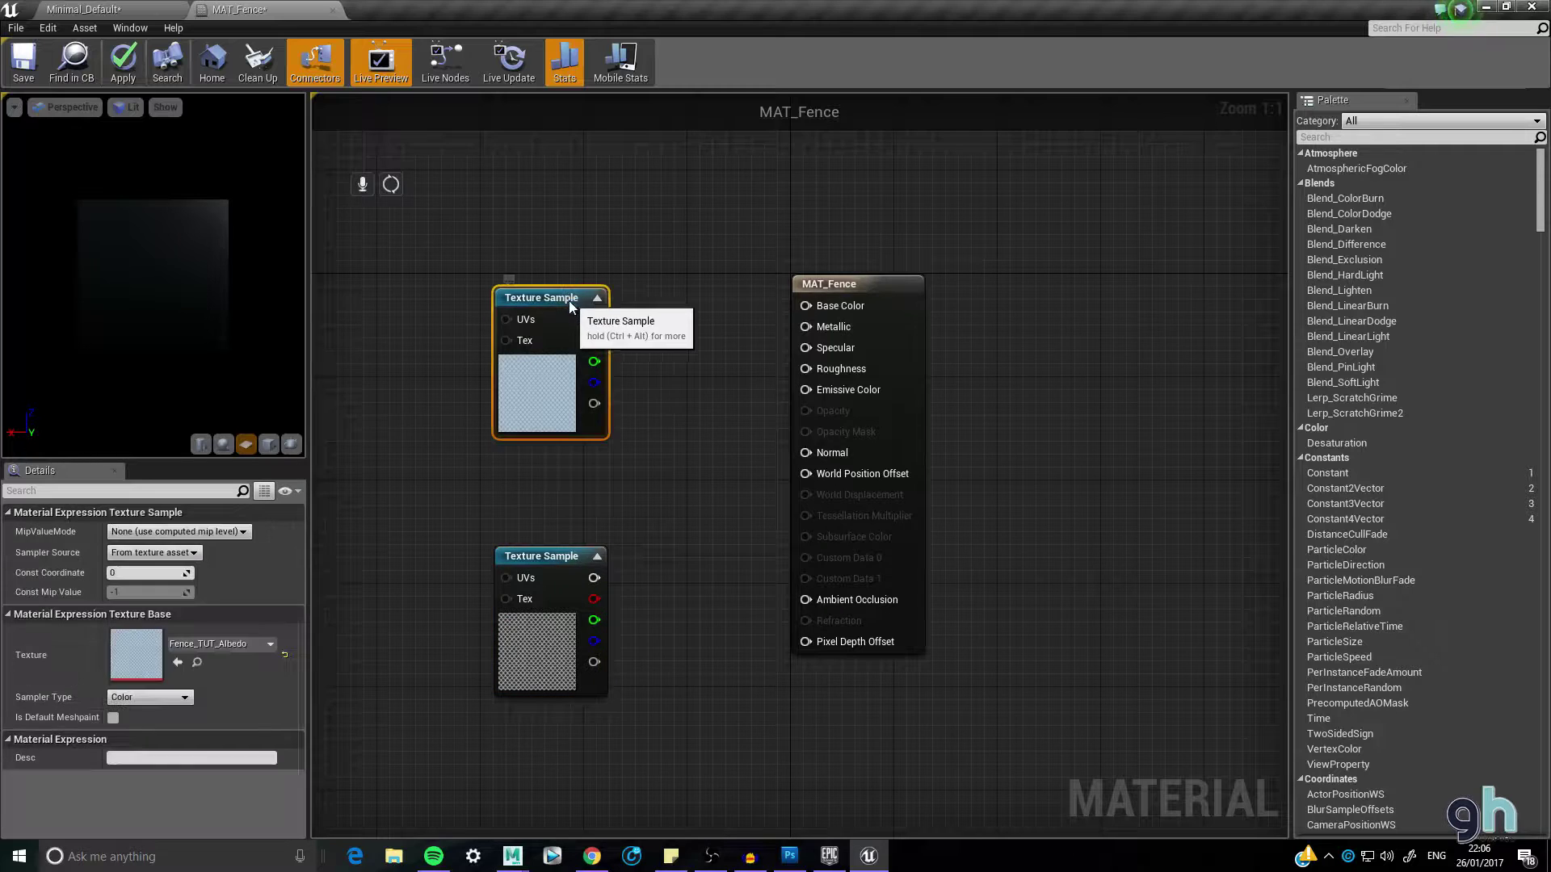
click(701, 222)
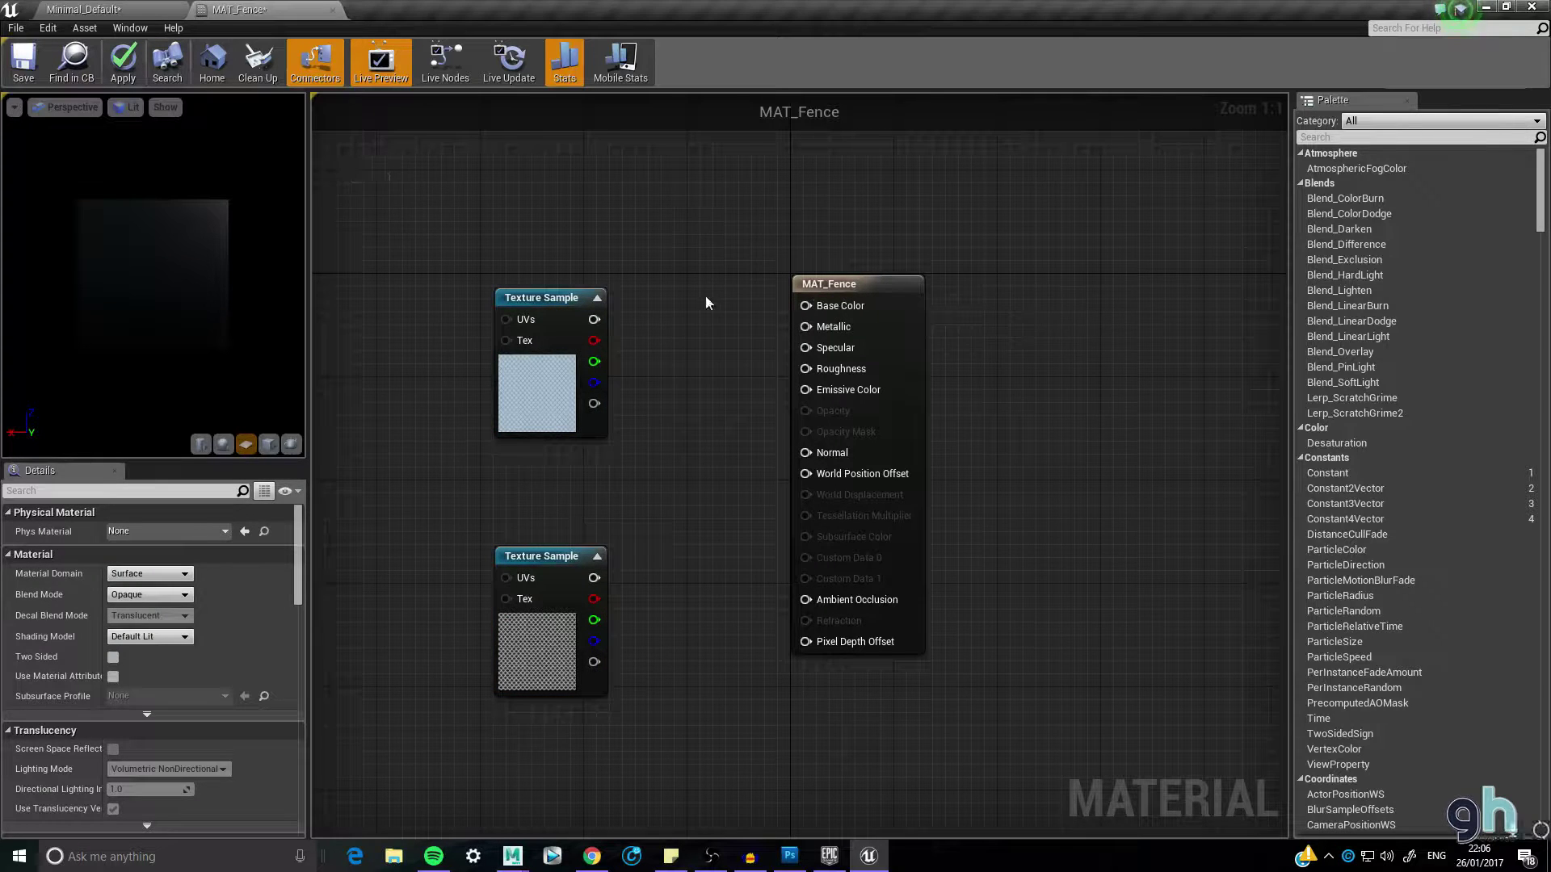
- Connect the albedo texture's RGB output to Base Color, align its node with that input, and check the preview plane
drag(594, 319, 820, 307)
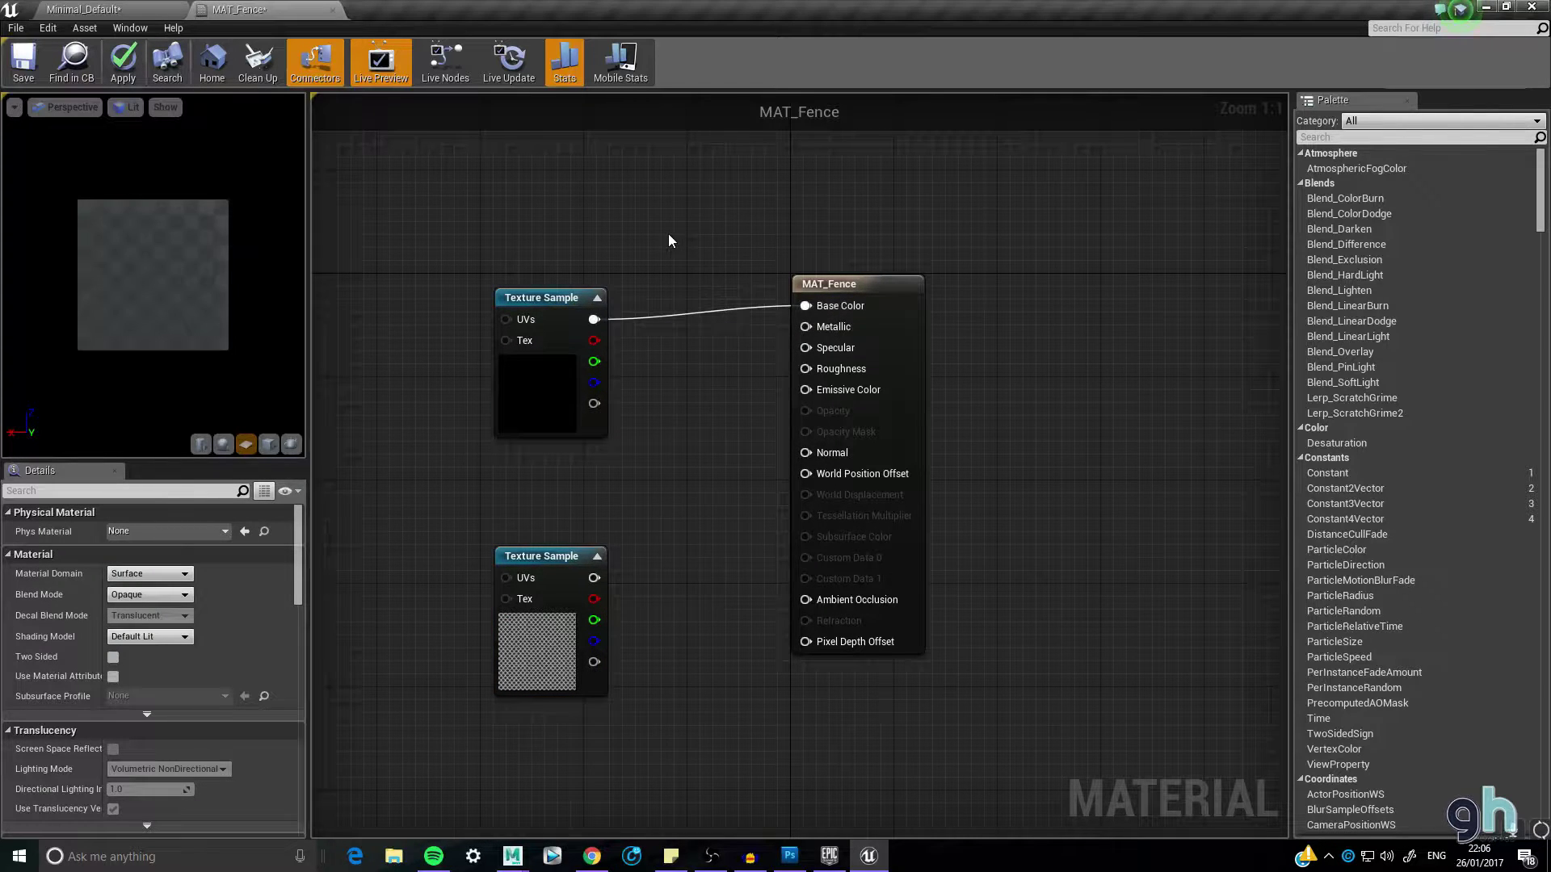
drag(557, 302, 530, 288)
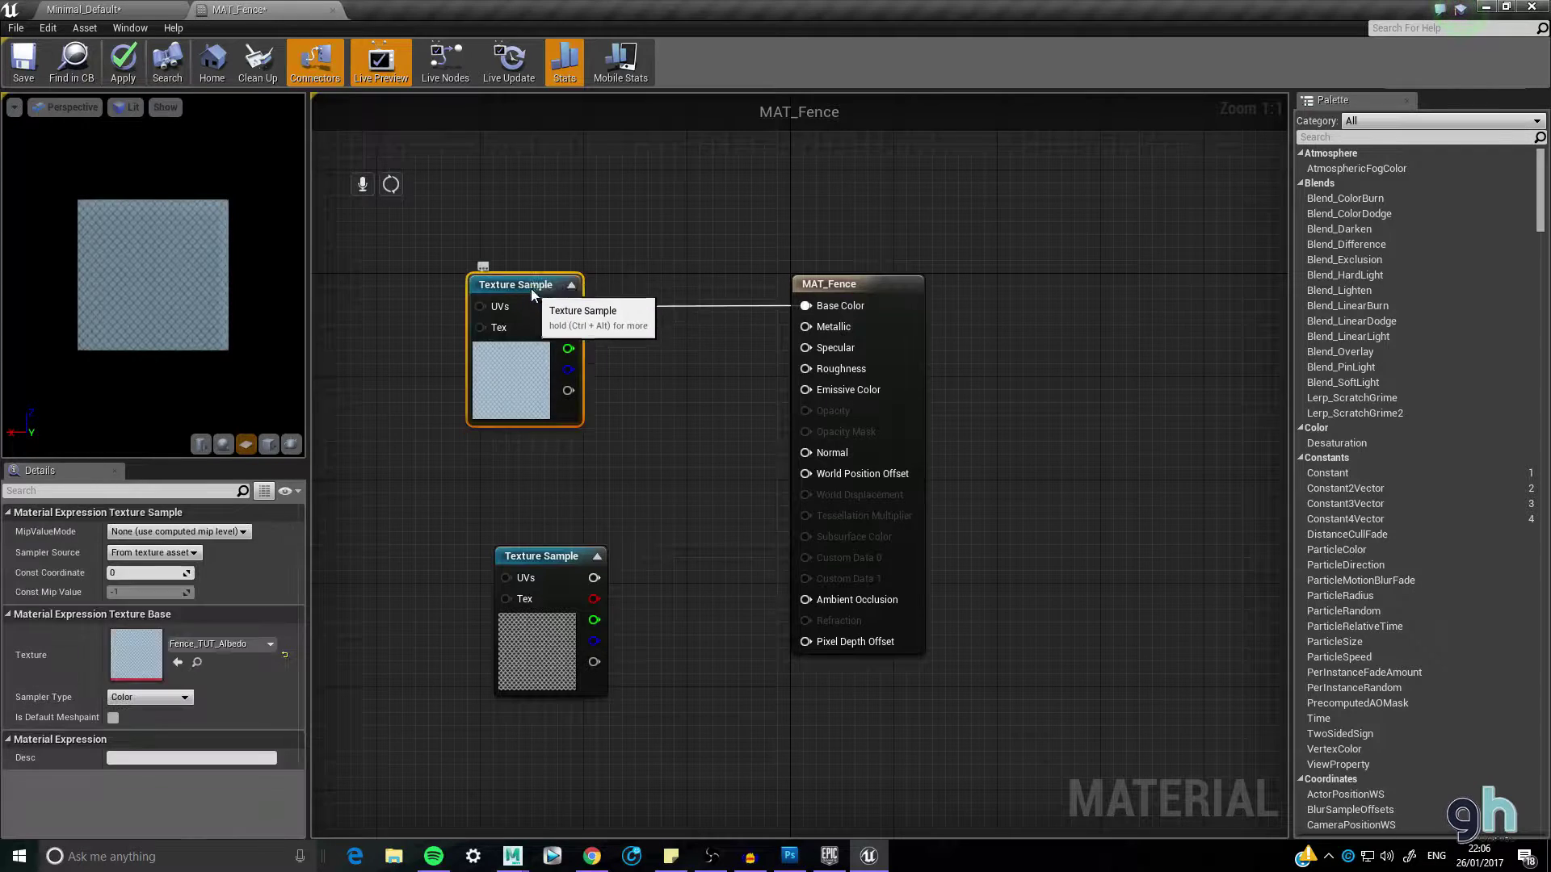
click(548, 243)
scroll(198, 327, up, 2)
scroll(198, 327, down, 1)
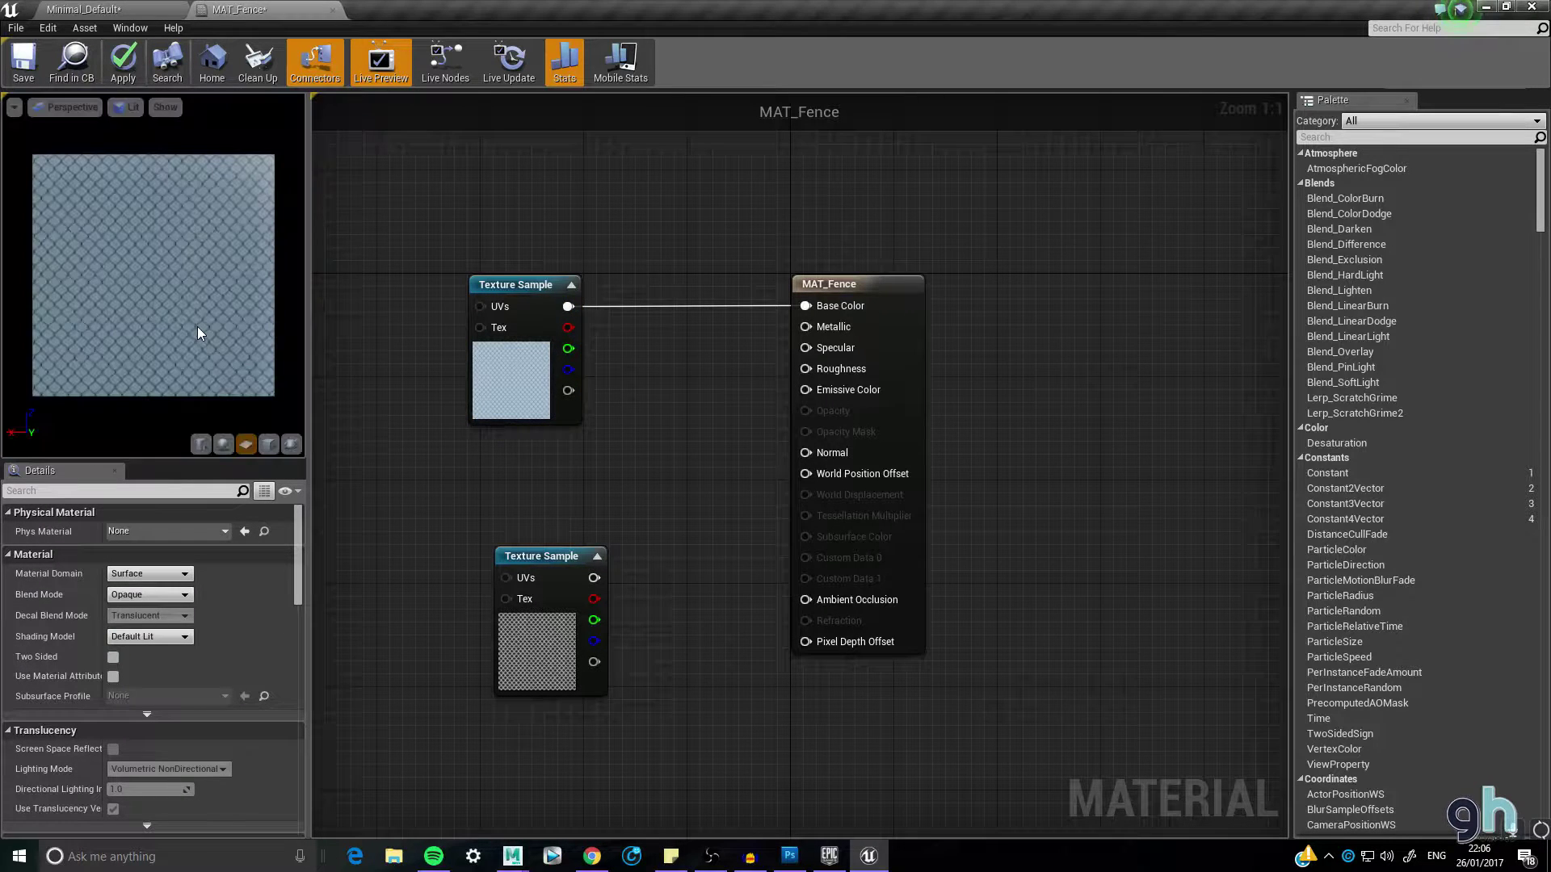
drag(116, 321, 182, 324)
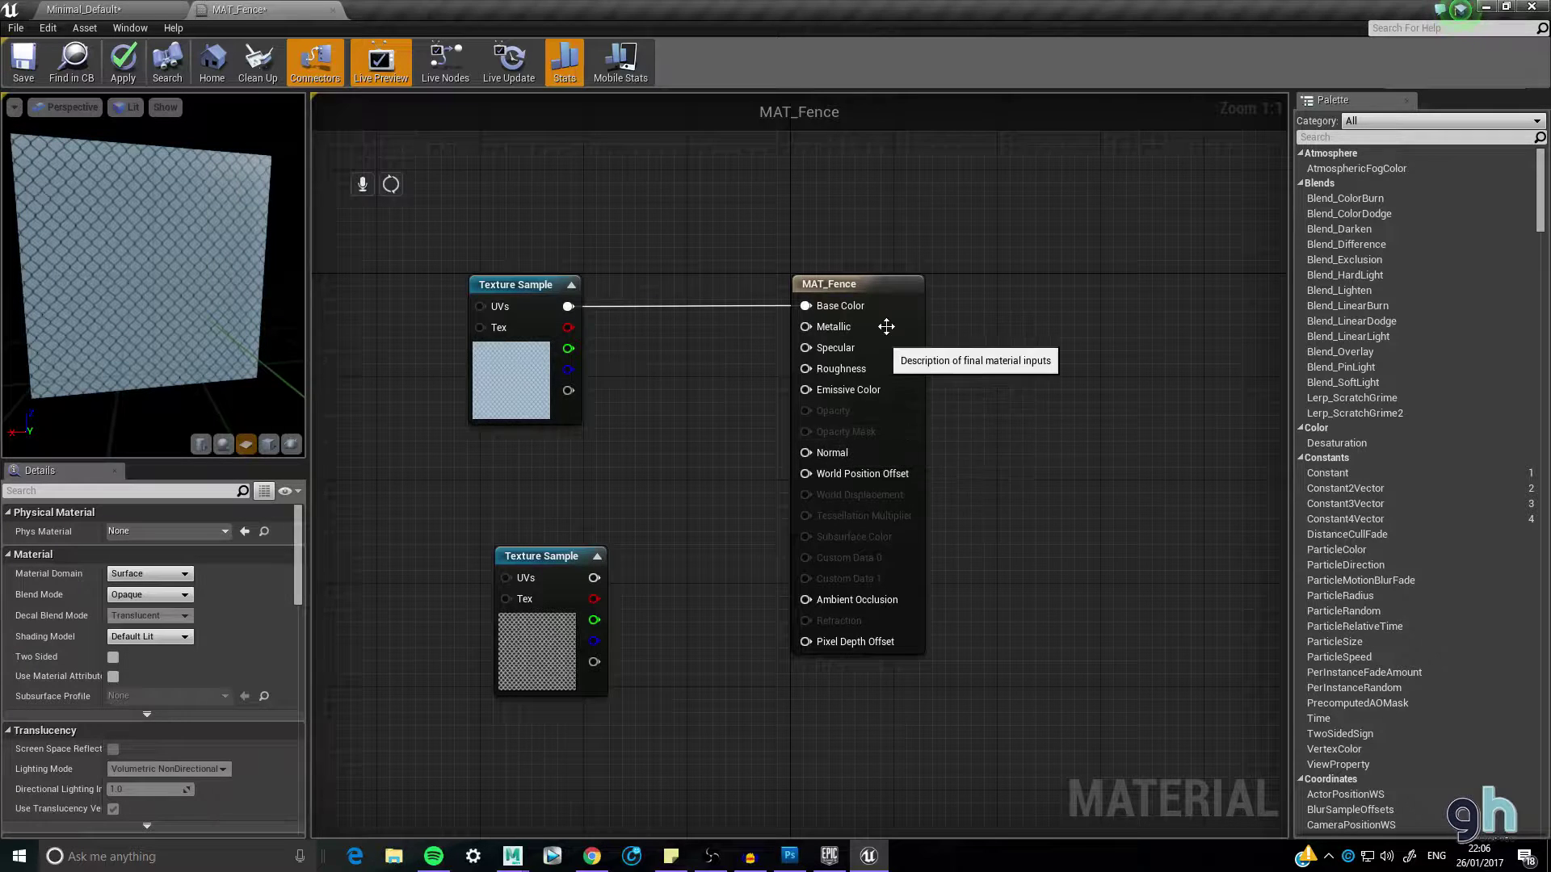
- Set the MAT_Fence material's Blend Mode to Masked and make it Two Sided
click(886, 297)
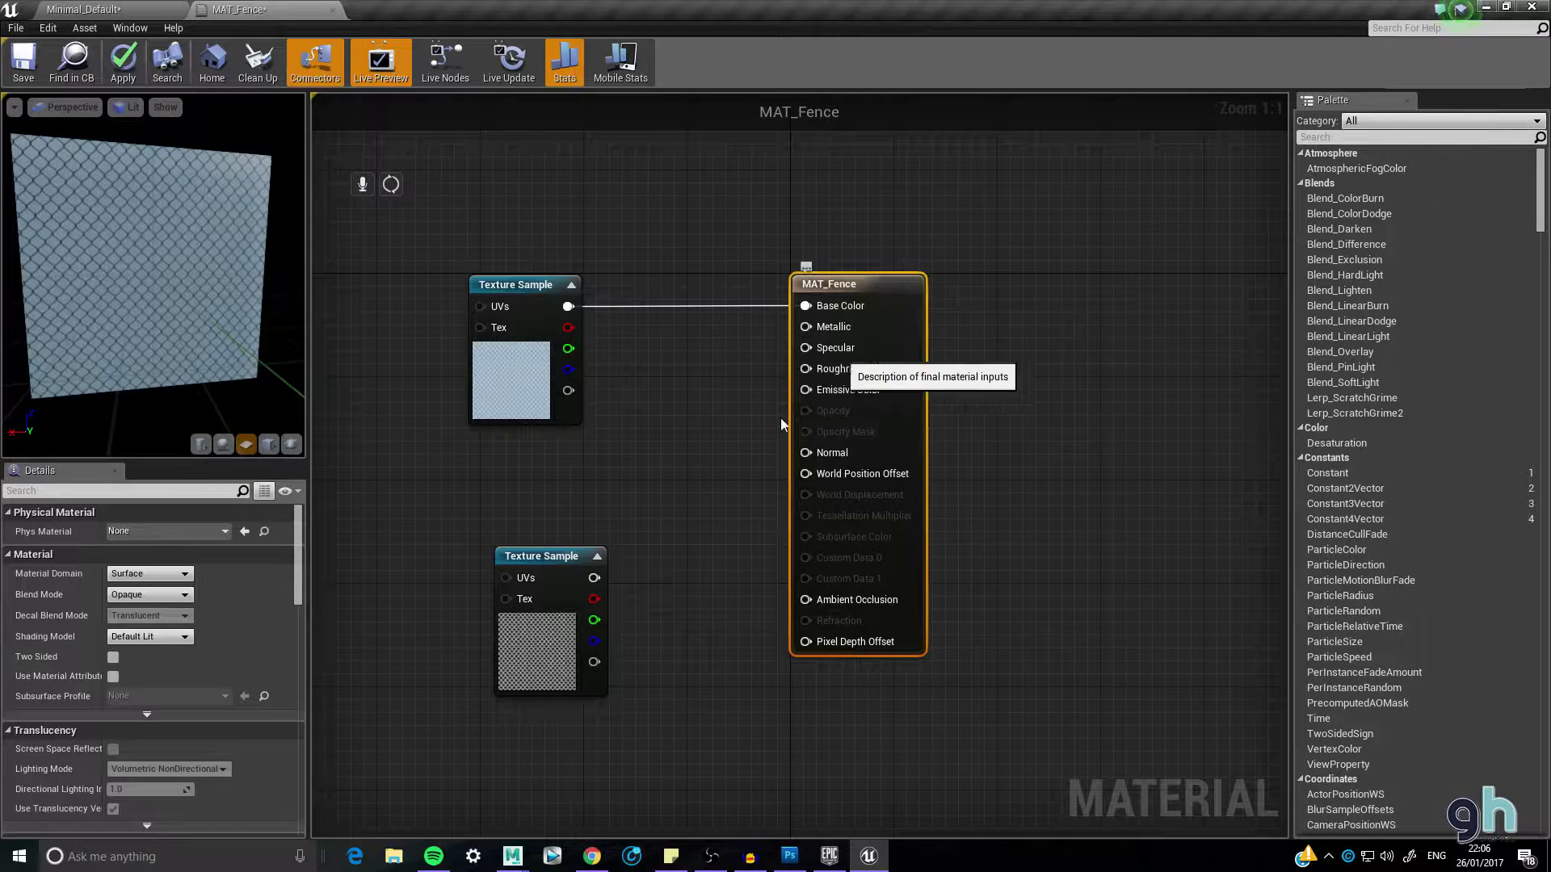
click(164, 595)
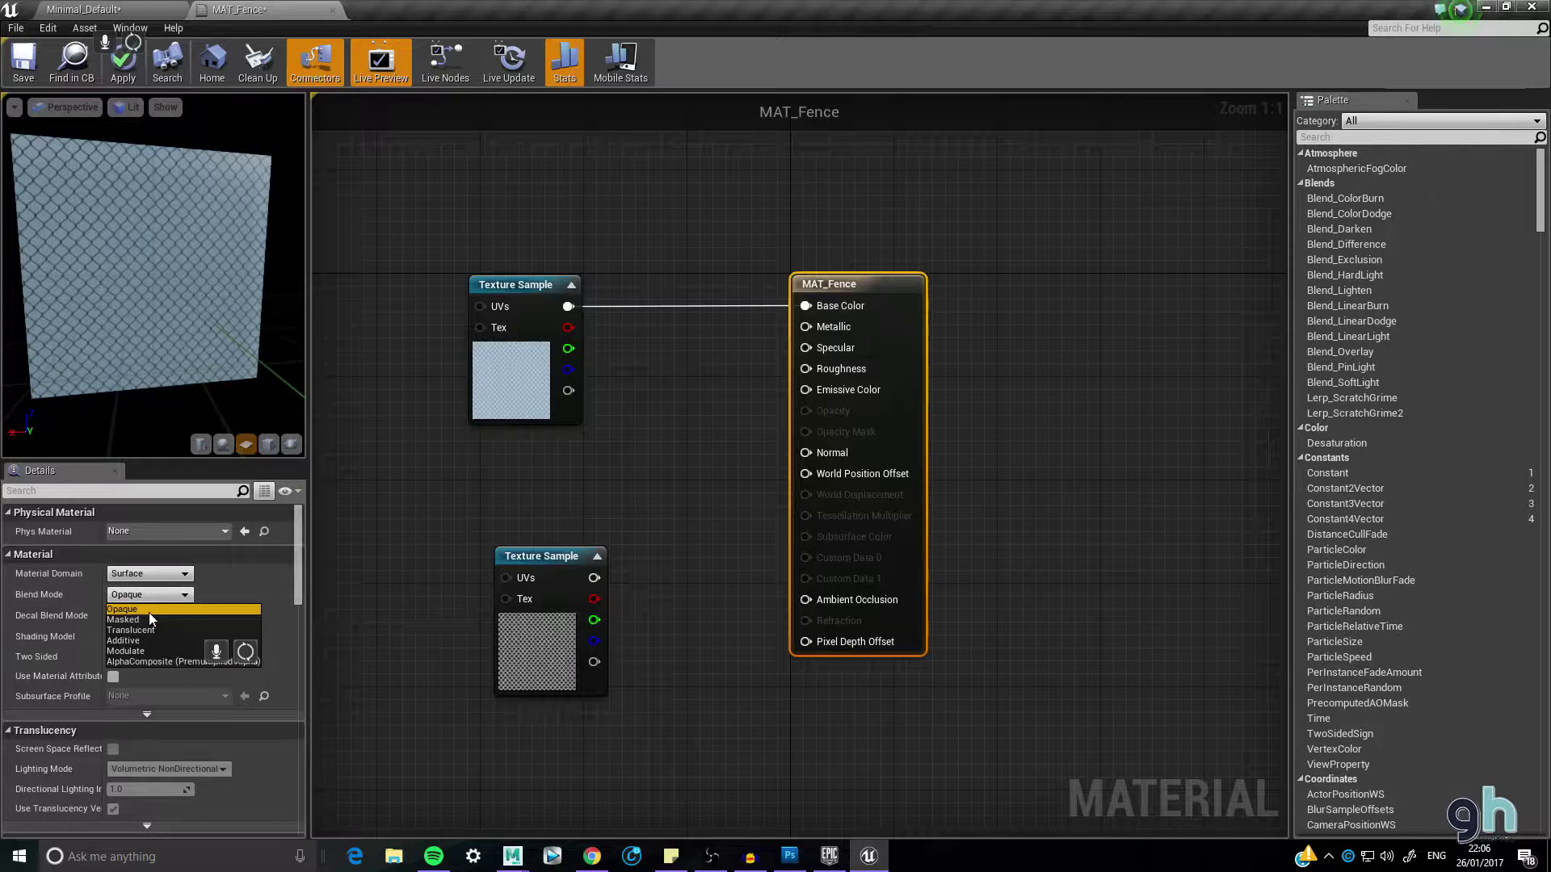
click(137, 620)
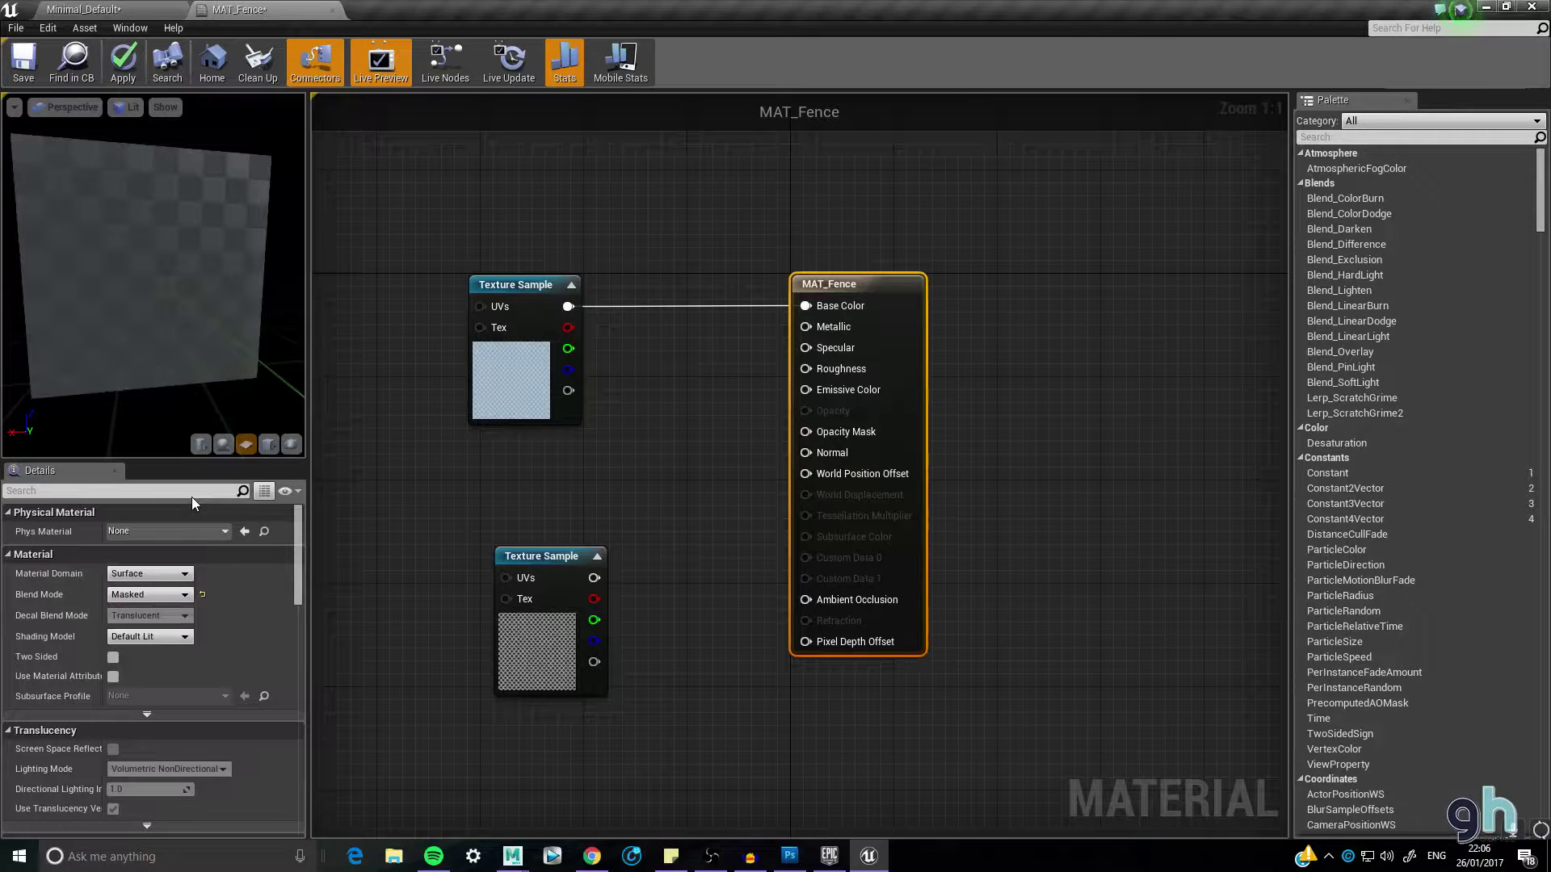
click(111, 661)
- Connect the alpha texture's RGB output to Opacity Mask, align its node beneath the albedo node, and check the preview from several angles
drag(540, 562, 853, 428)
drag(855, 434, 854, 434)
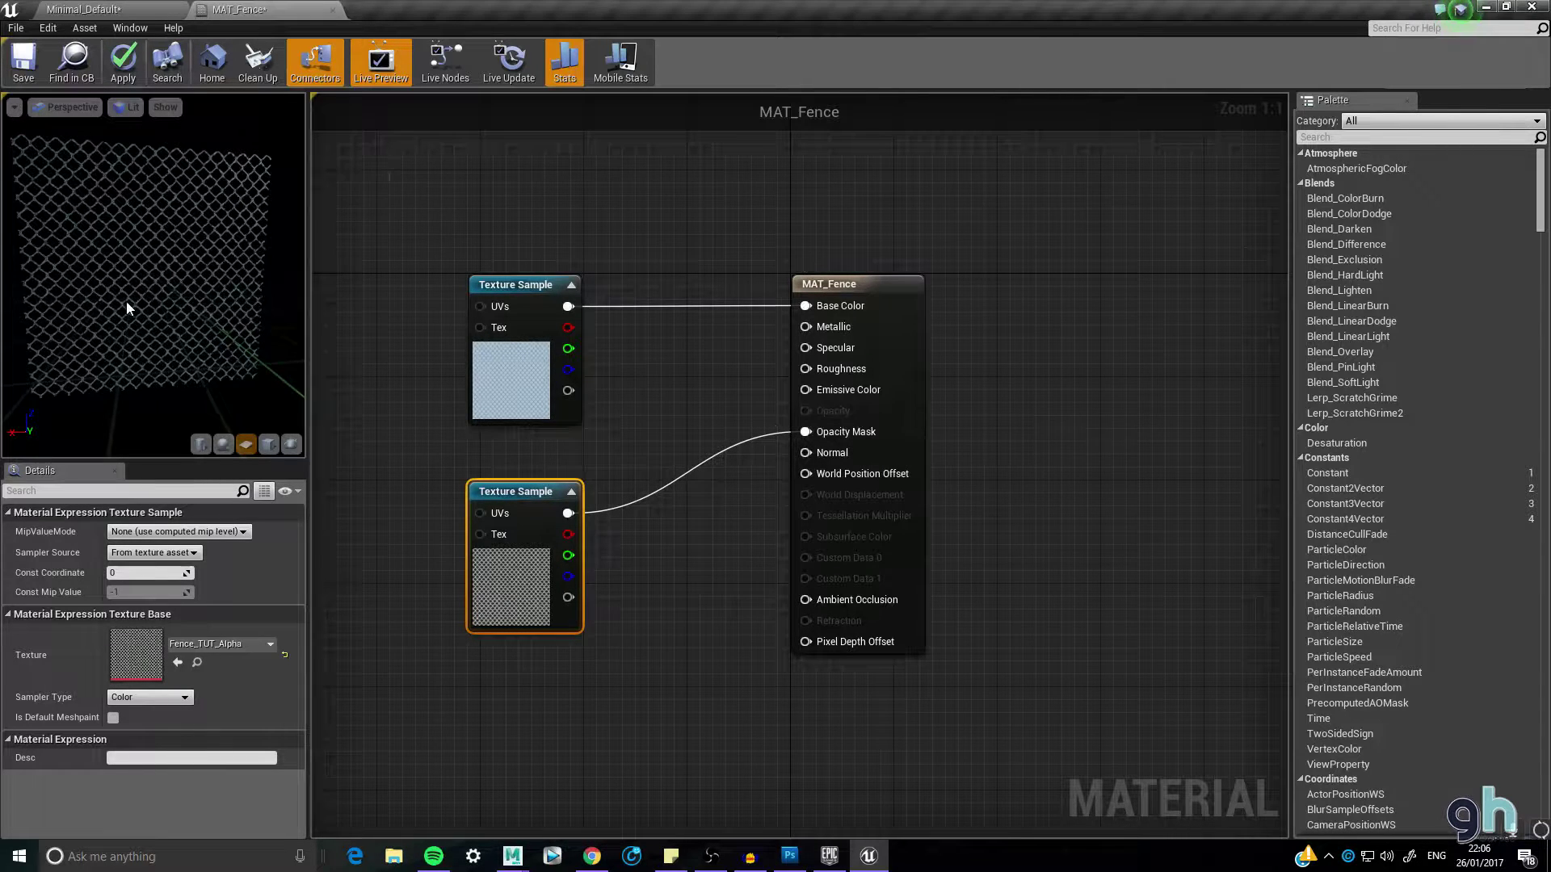
scroll(120, 273, up, 6)
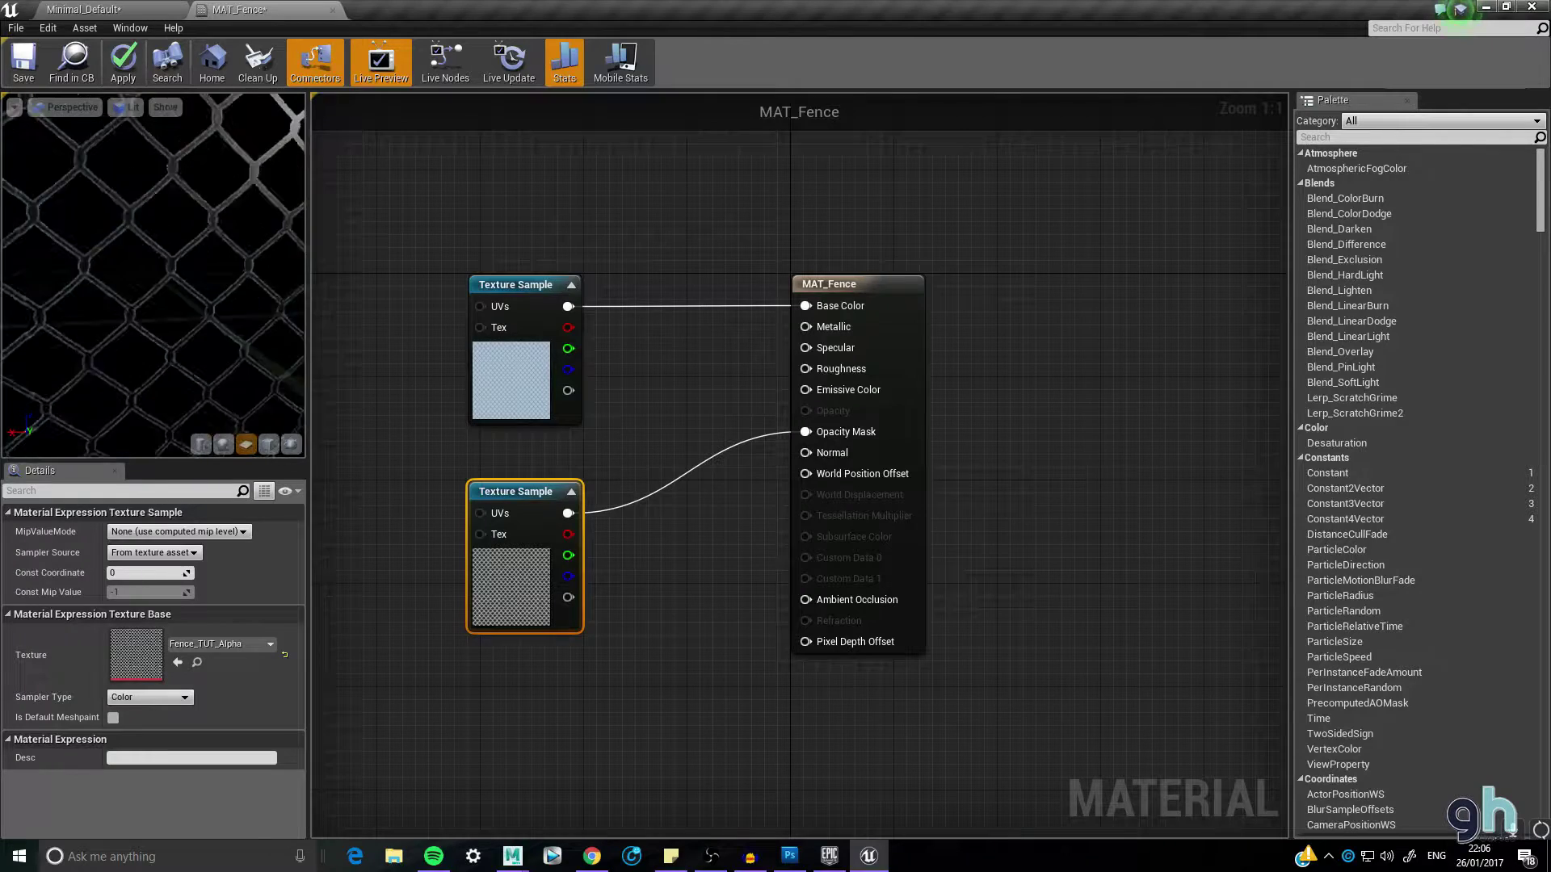
scroll(154, 274, down, 8)
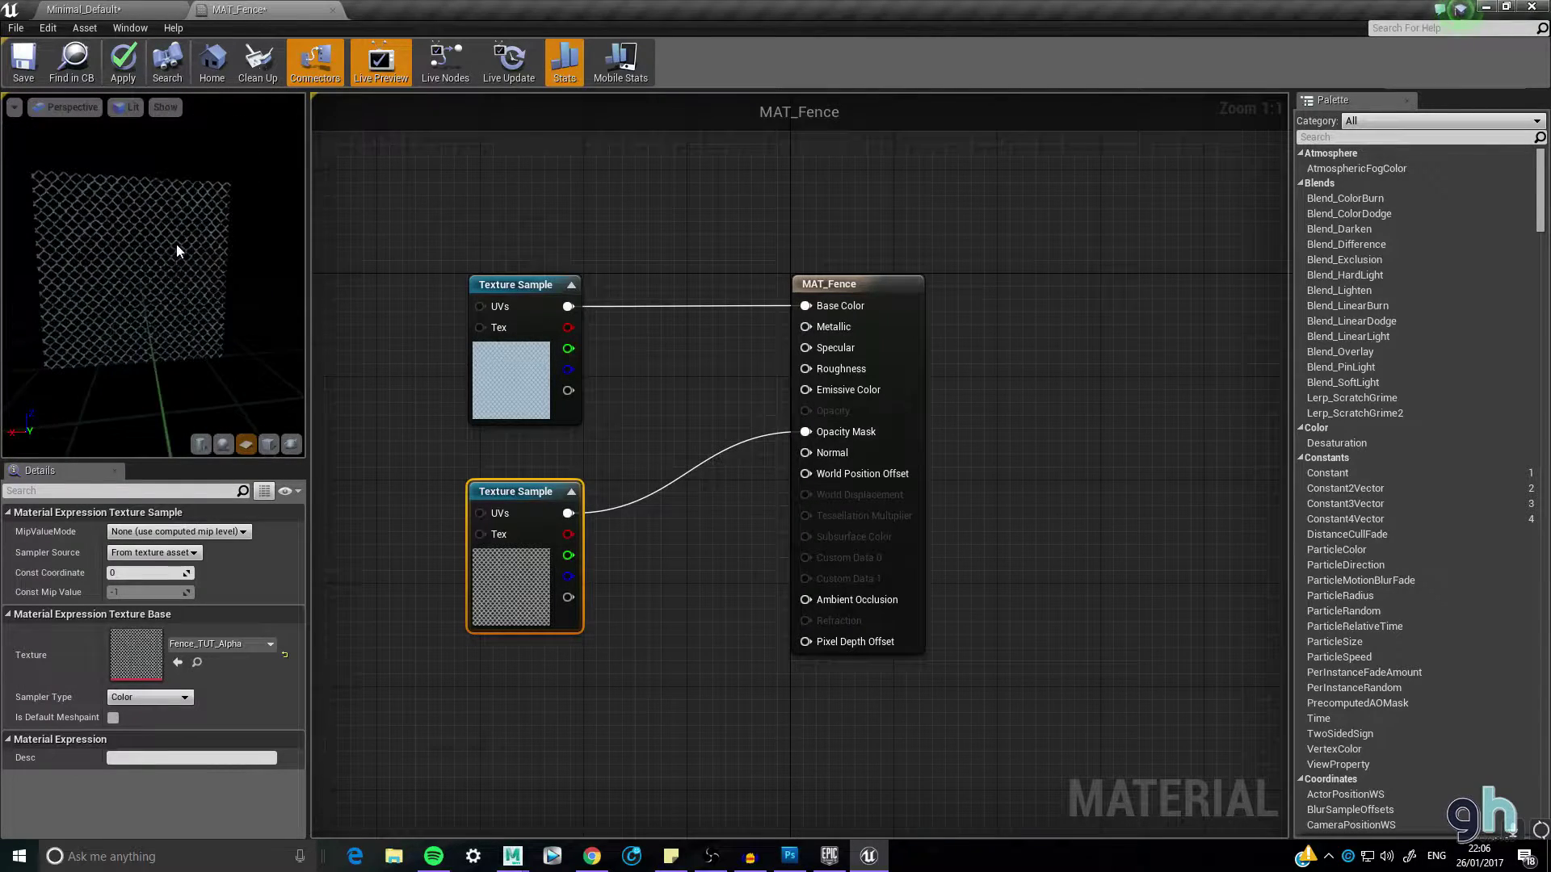
mouse_move(166, 236)
mouse_down()
mouse_move(145, 231)
mouse_move(167, 235)
mouse_up()
scroll(166, 236, down, 3)
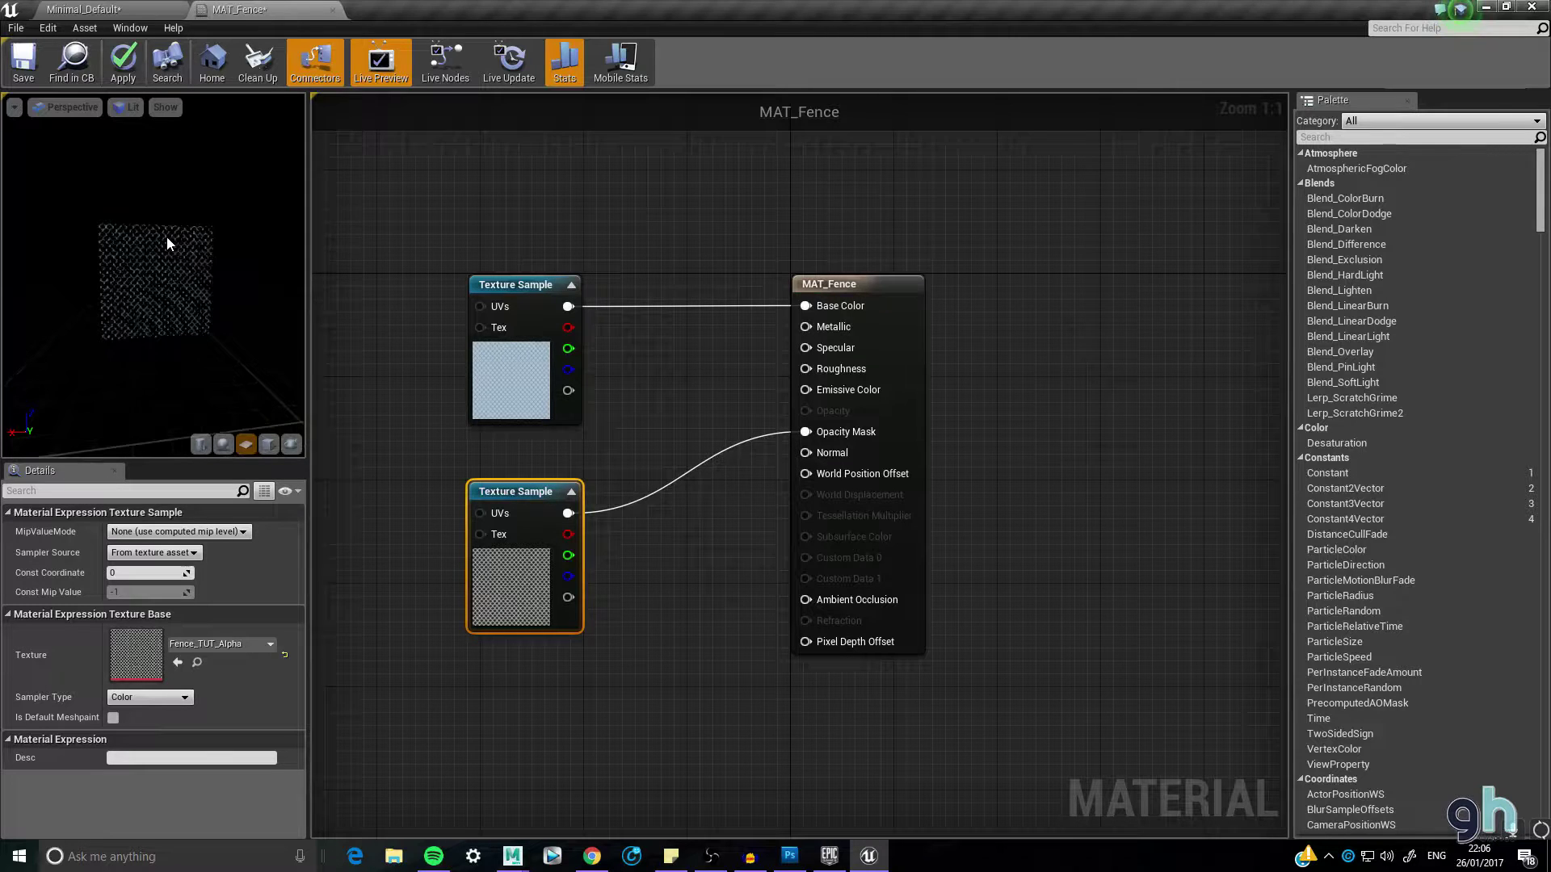
mouse_move(167, 254)
mouse_down()
mouse_move(202, 254)
mouse_move(167, 260)
mouse_up()
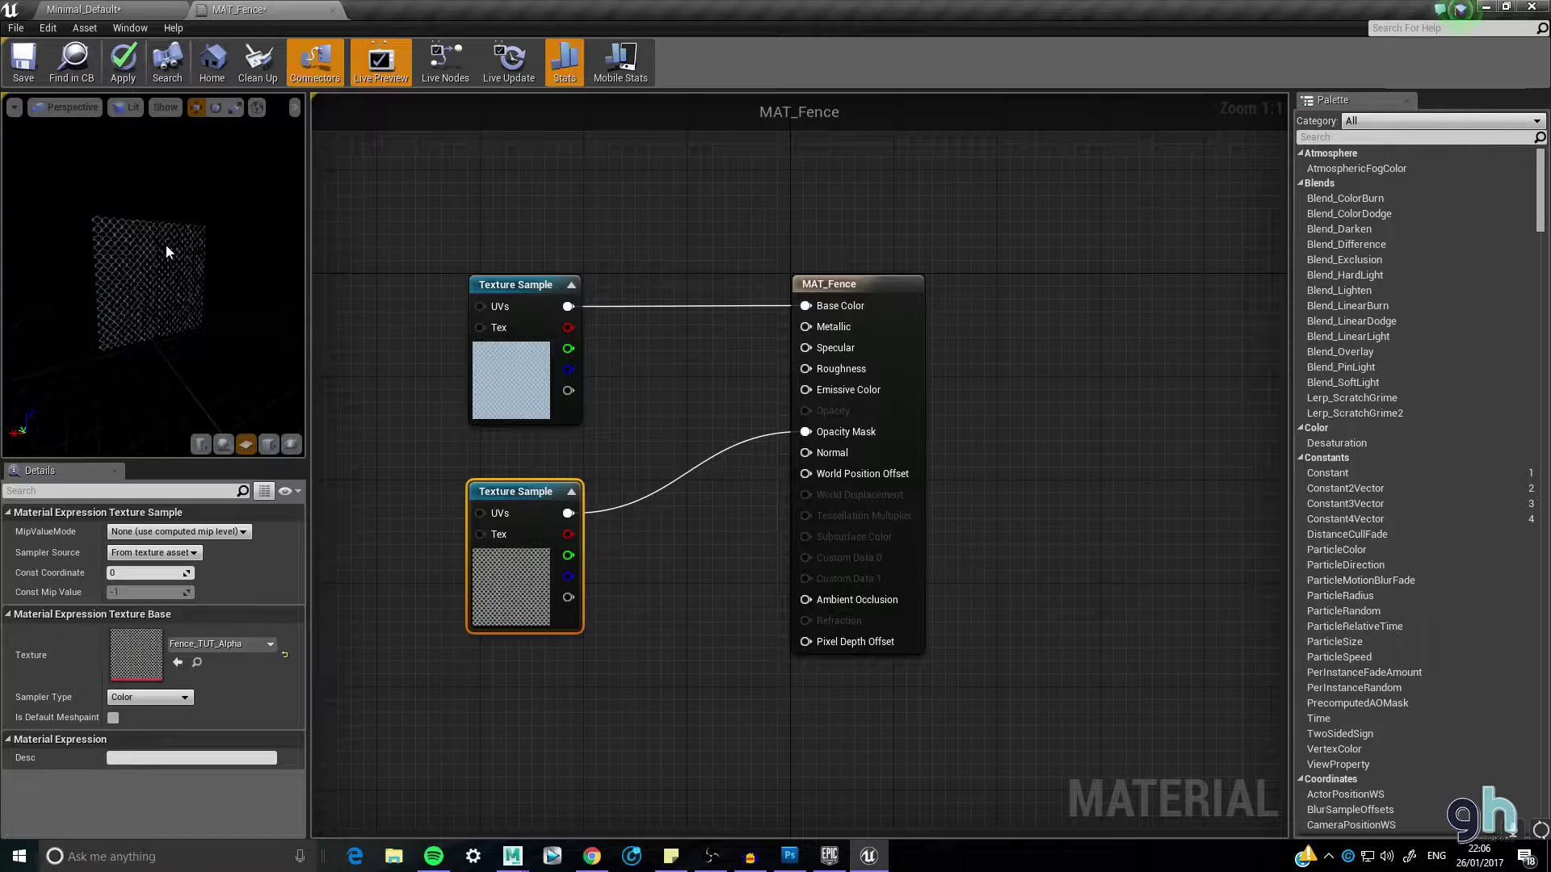
click(636, 444)
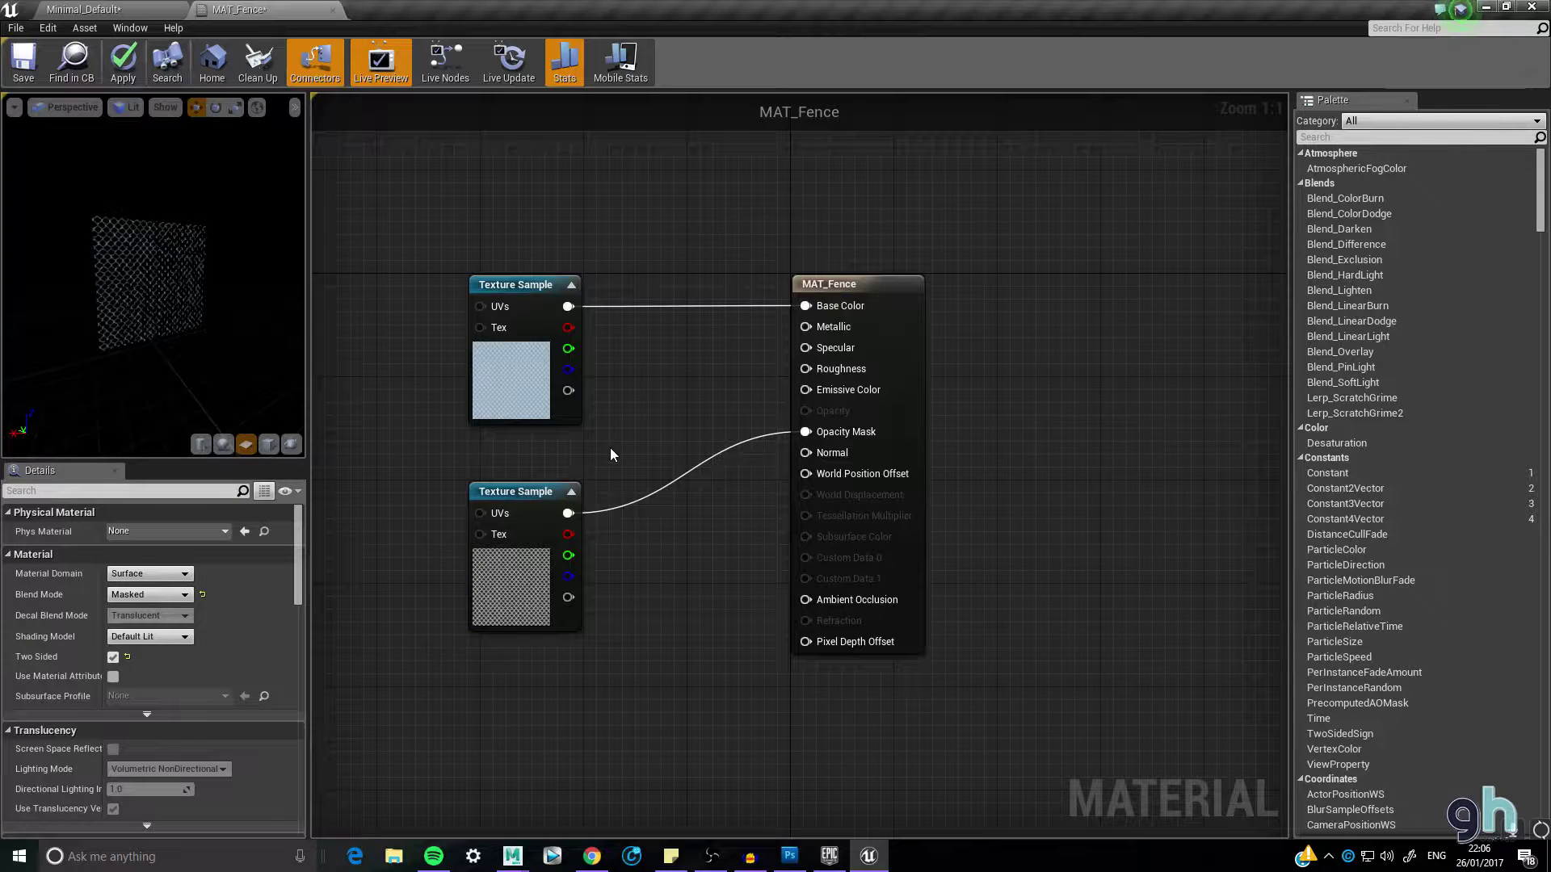
- Add a constant node with value 1, connect it to Roughness, and check the preview plane
click(609, 447)
drag(612, 457, 552, 454)
click(134, 531)
text(1)
key(Return)
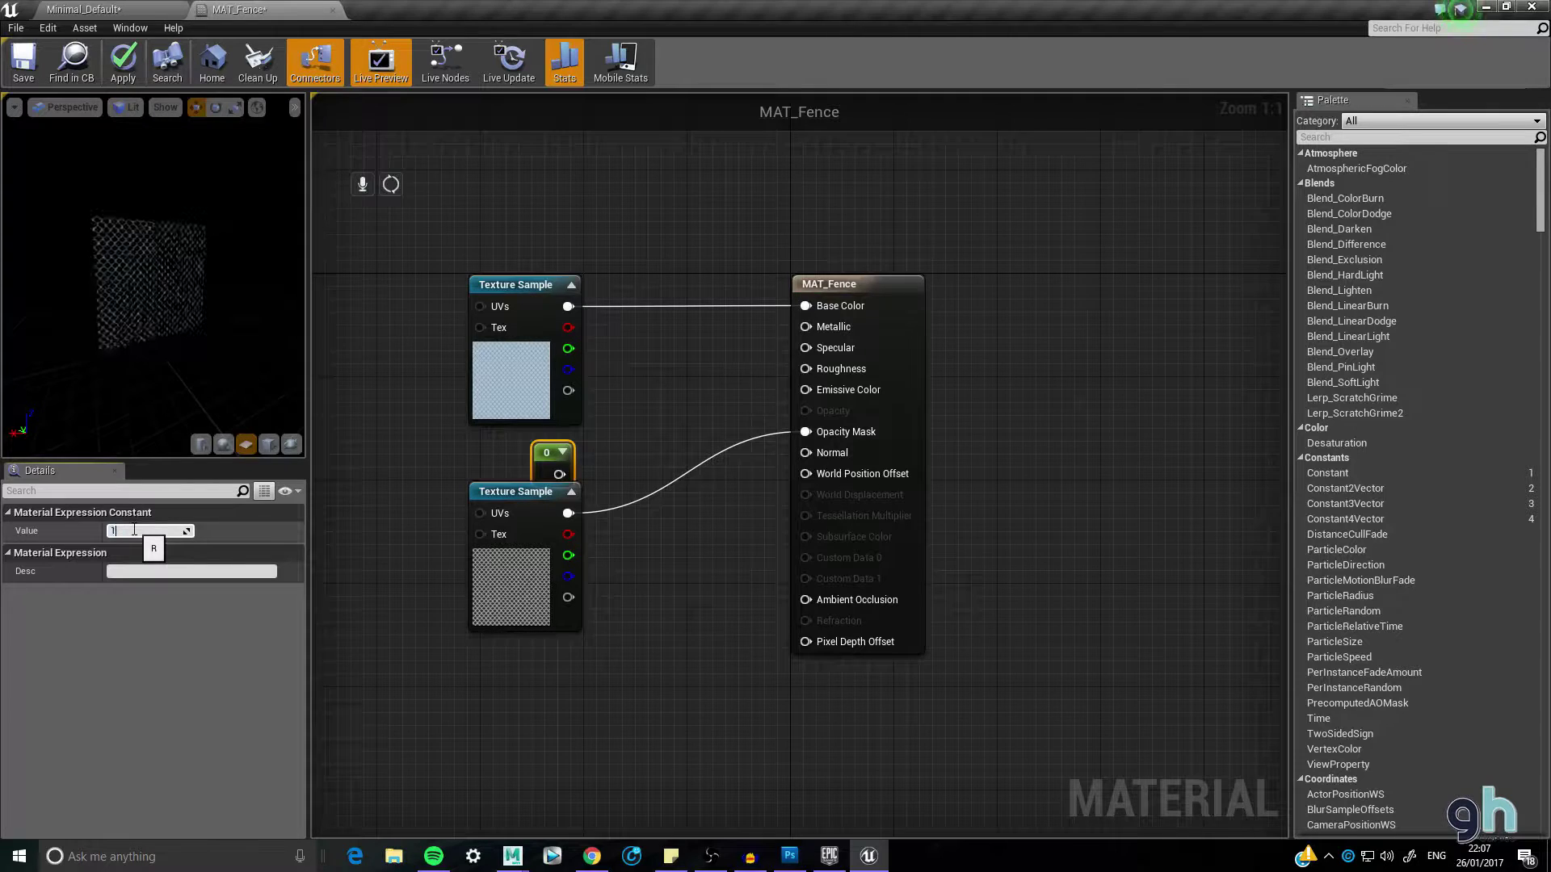
drag(559, 474, 808, 369)
scroll(162, 287, down, 3)
scroll(163, 288, up, 5)
scroll(162, 287, down, 2)
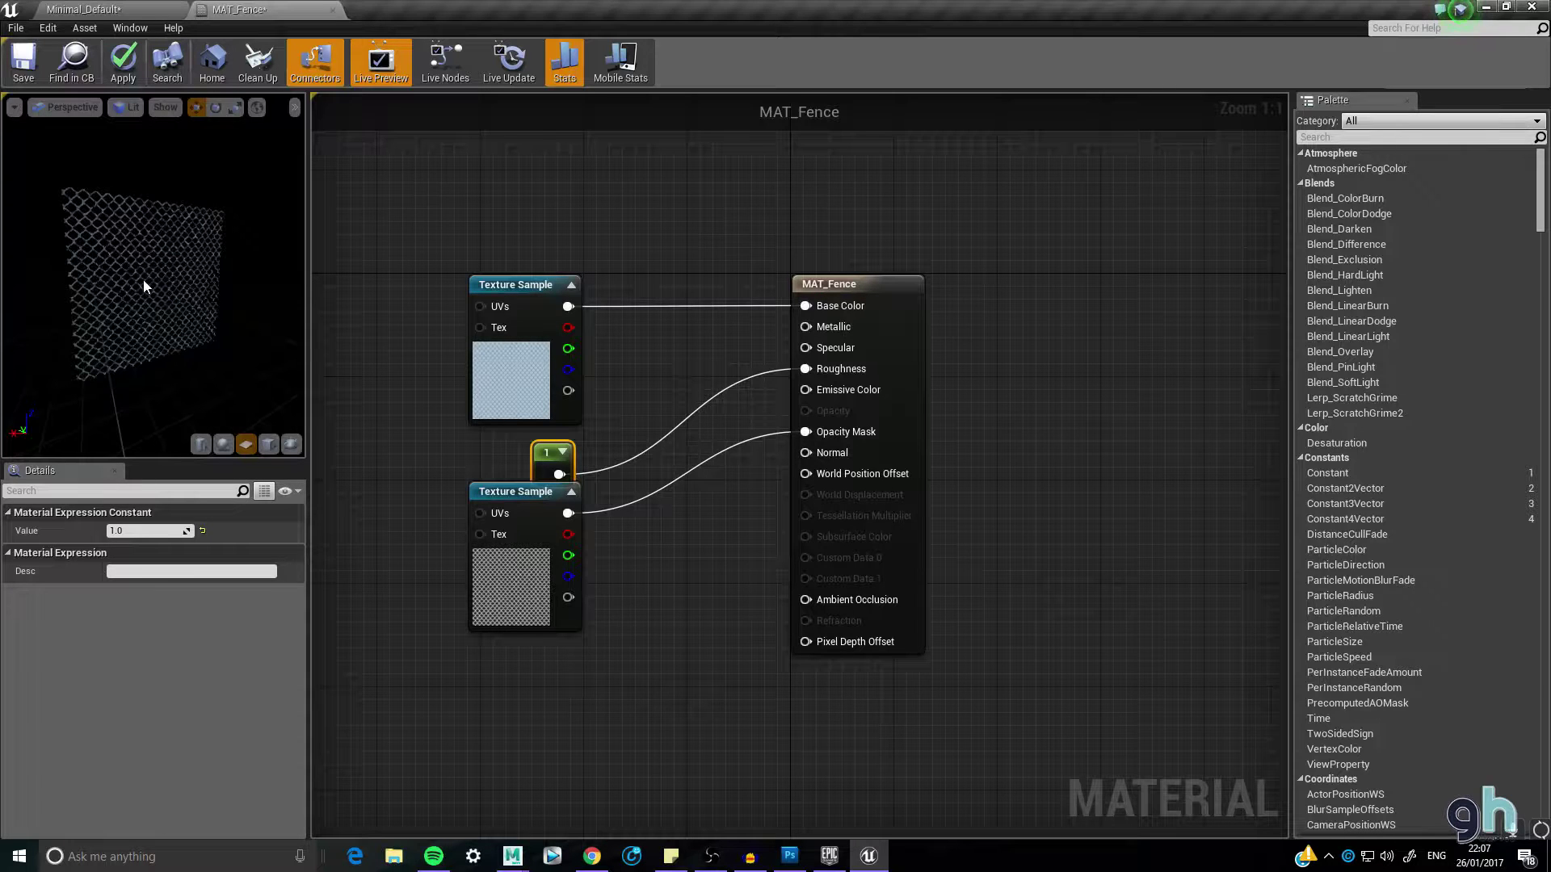
- Save and close the MAT_Fence material, and select it in the Materials folder
click(437, 257)
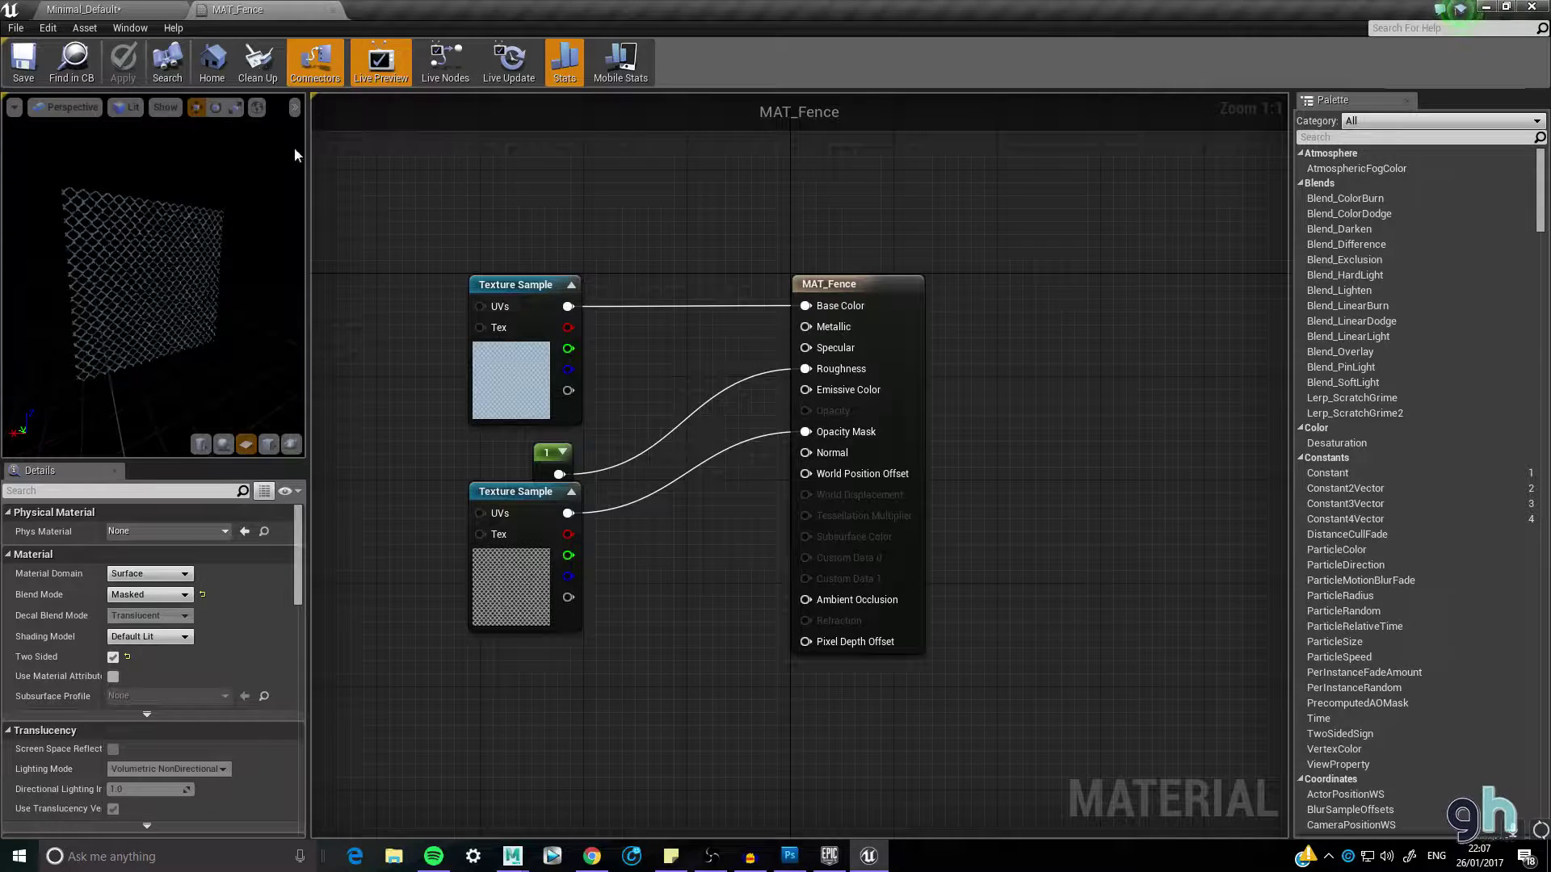
click(332, 10)
click(482, 754)
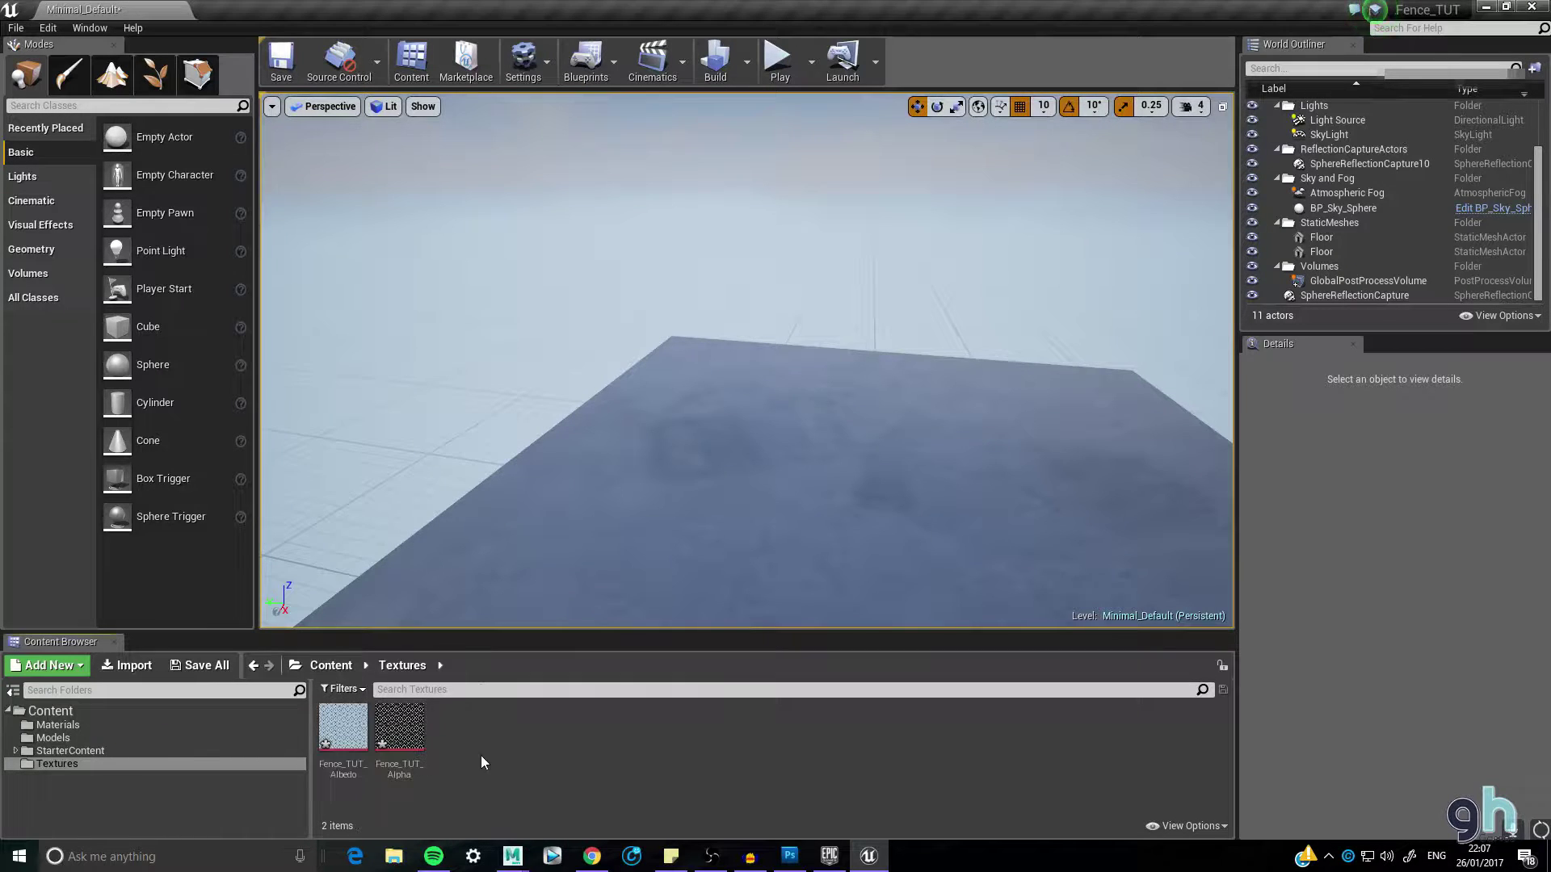
click(75, 726)
click(342, 731)
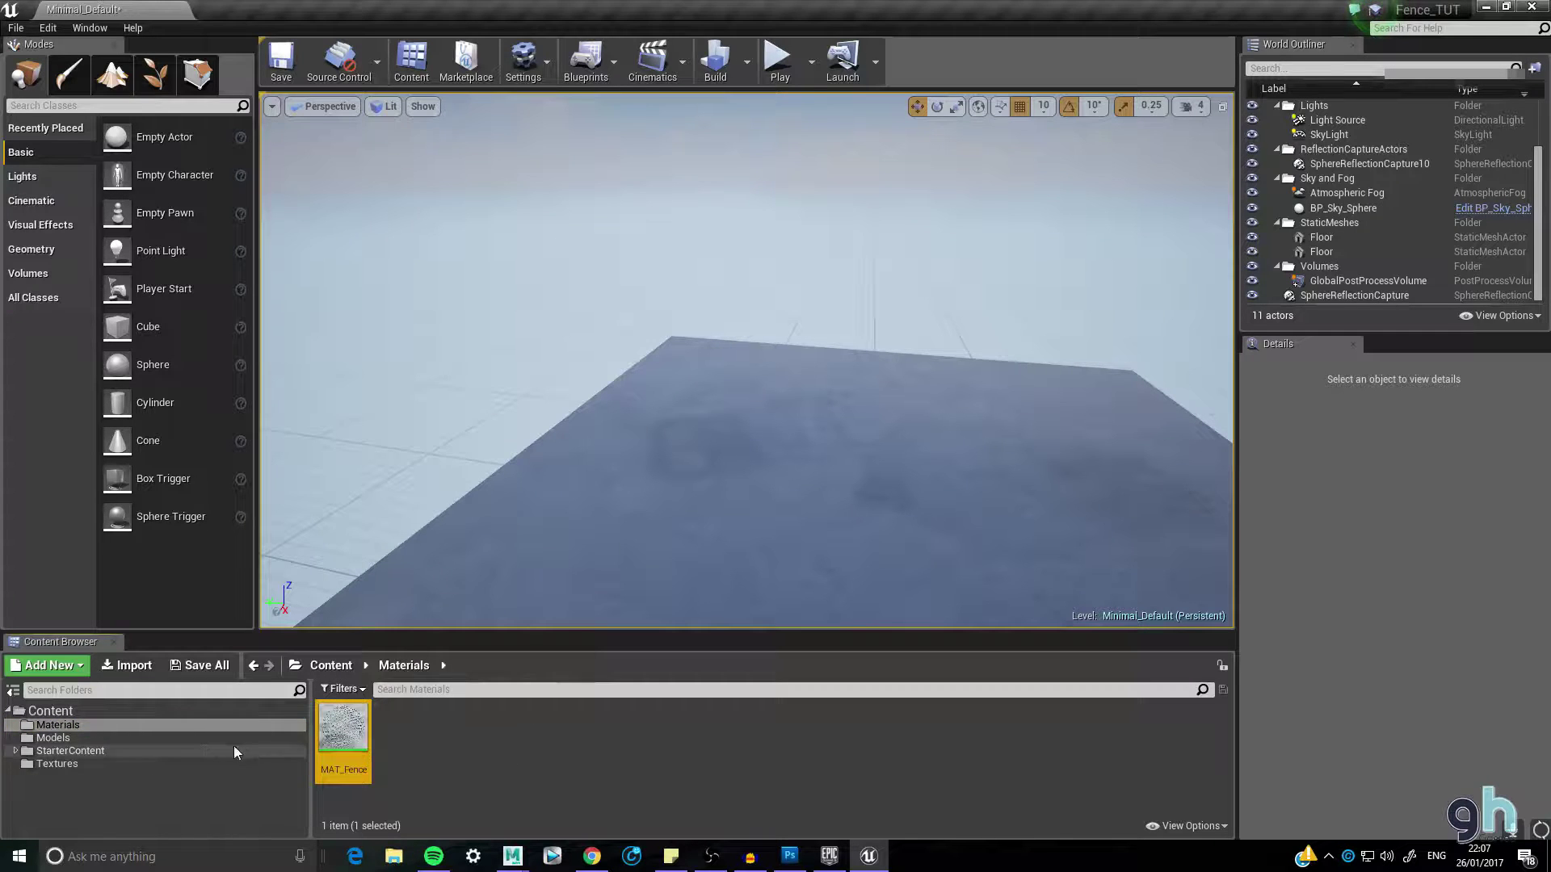
- Open Fence_TUT_FBX from the Models folder, docked alongside the level, with its whole plane in view
click(150, 738)
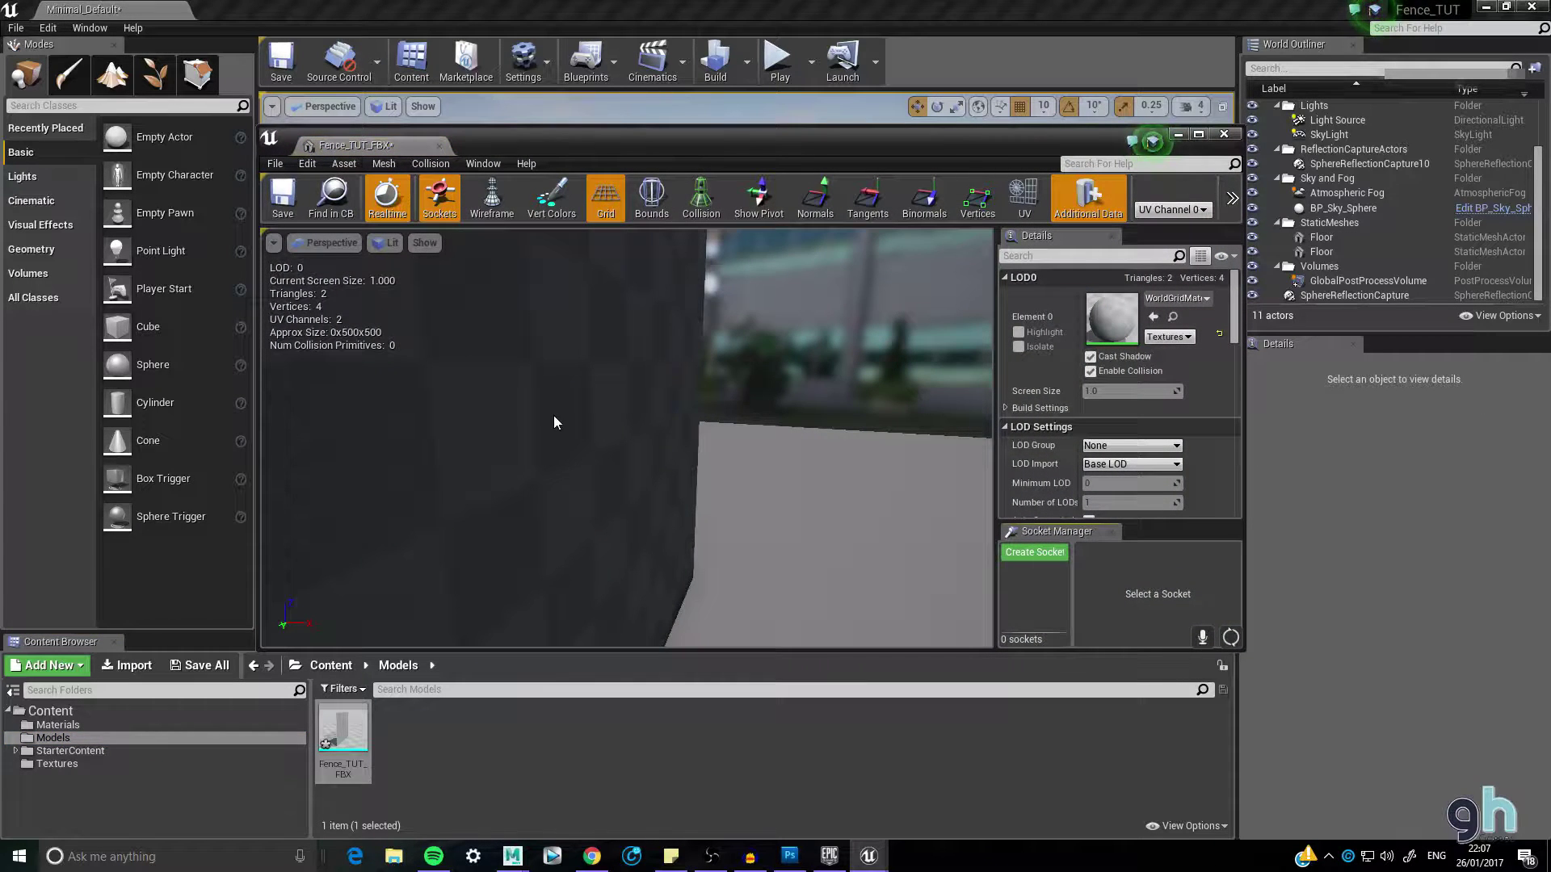
drag(372, 145, 251, 10)
mouse_move(544, 322)
mouse_down()
mouse_move(484, 404)
mouse_move(544, 380)
mouse_move(544, 326)
mouse_up()
click(634, 340)
right_drag(658, 311, 624, 308)
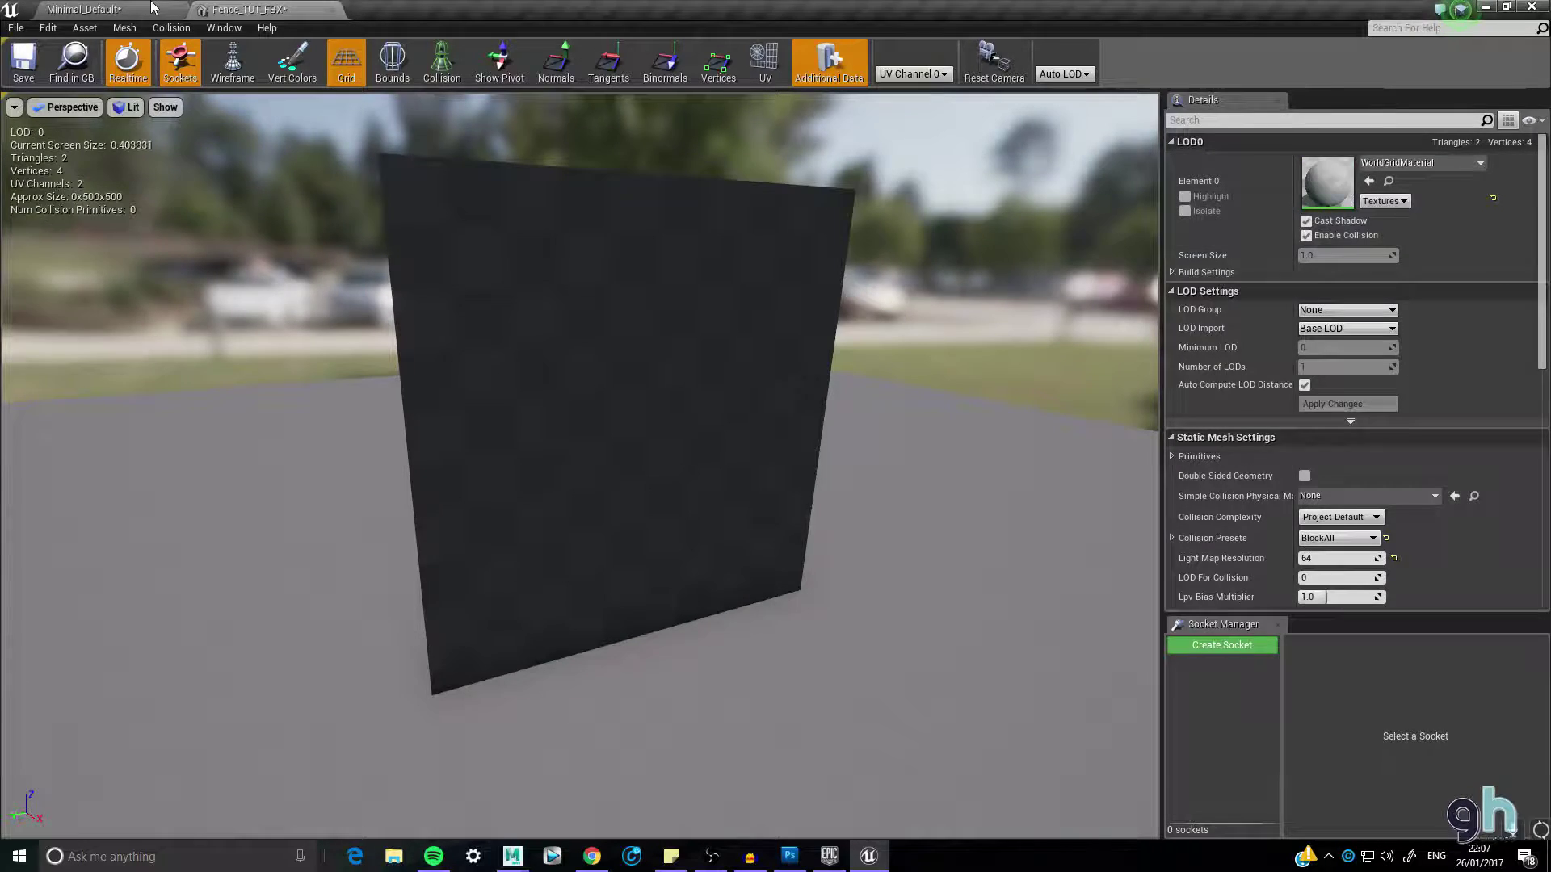
- Assign the MAT_Fence material from the Materials folder to Element 0 of the Fence_TUT_FBX mesh
click(87, 9)
click(86, 725)
click(349, 736)
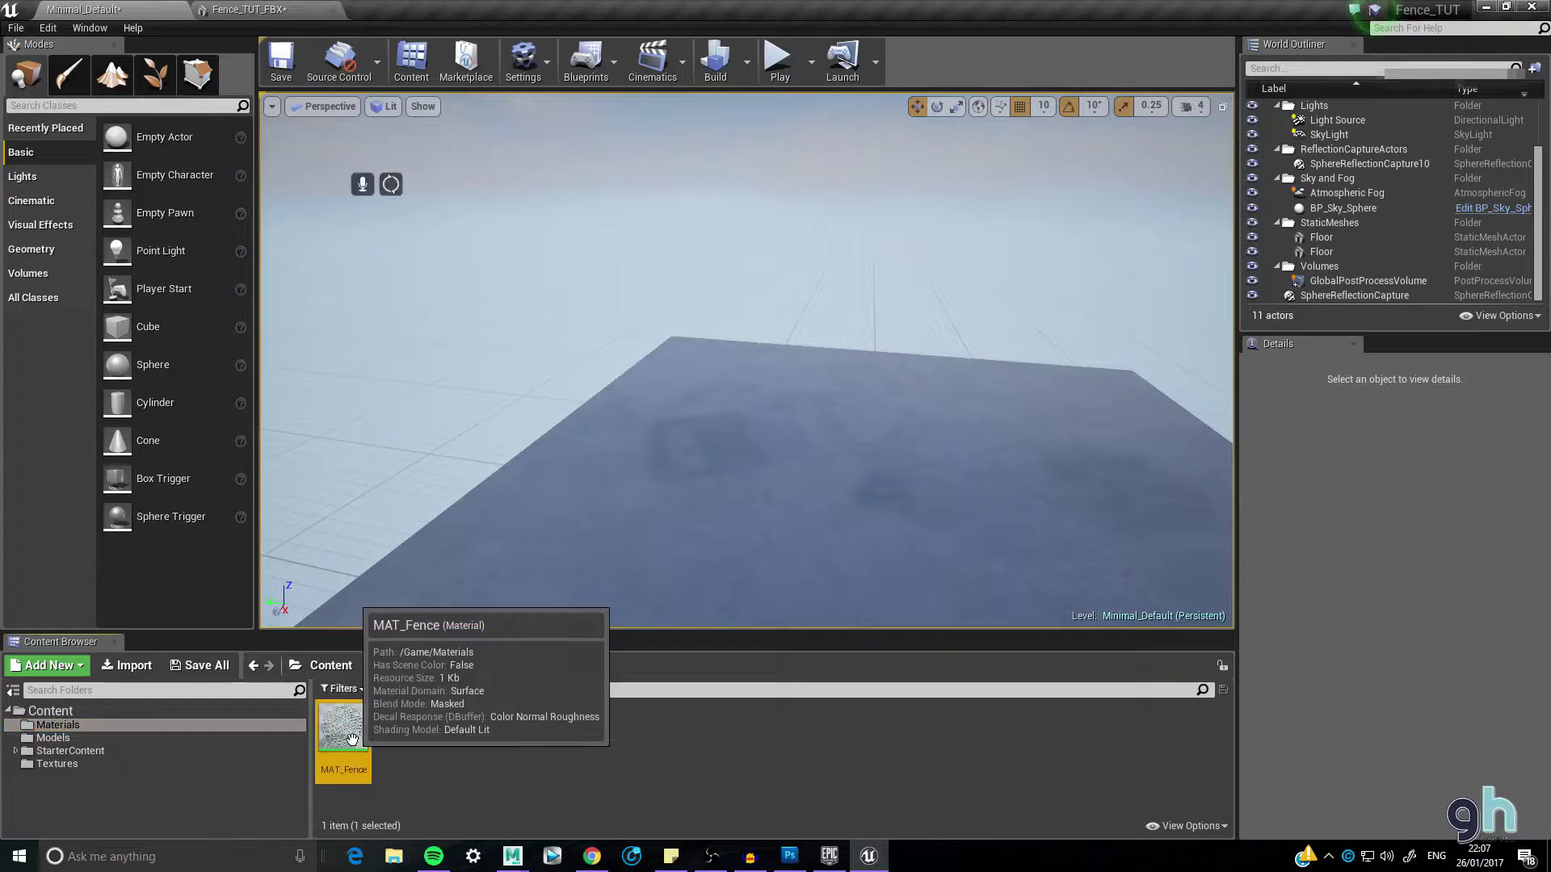
click(288, 10)
drag(1544, 226, 1327, 184)
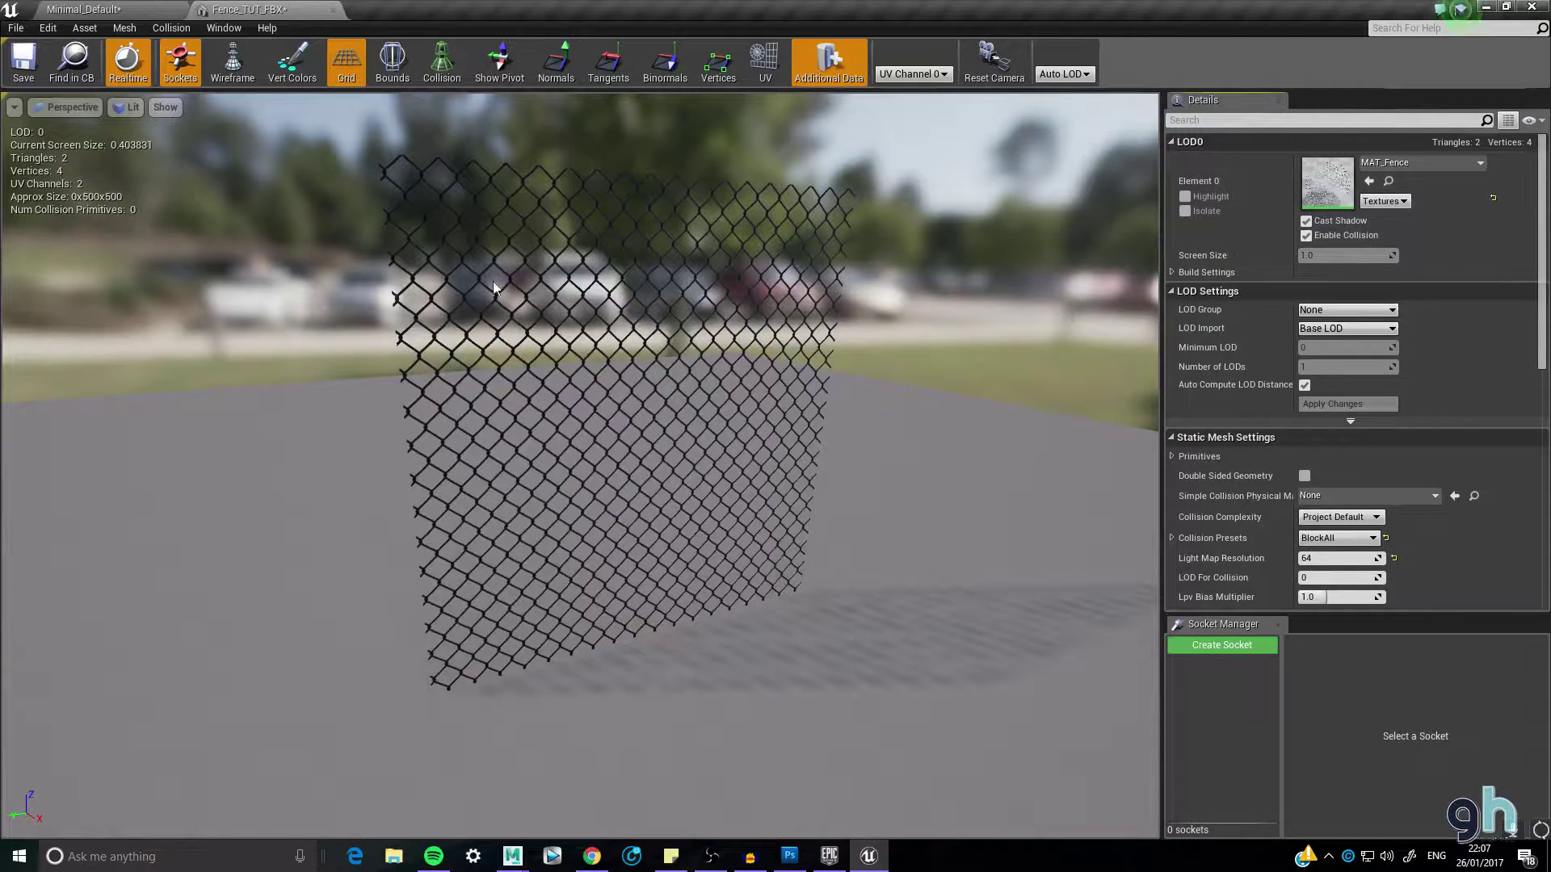
- Examine the textured fence mesh and its shadow from different angles, and save the mesh
alt+right_drag(580, 465, 661, 466)
alt+drag(580, 466, 200, 465)
drag(816, 436, 578, 434)
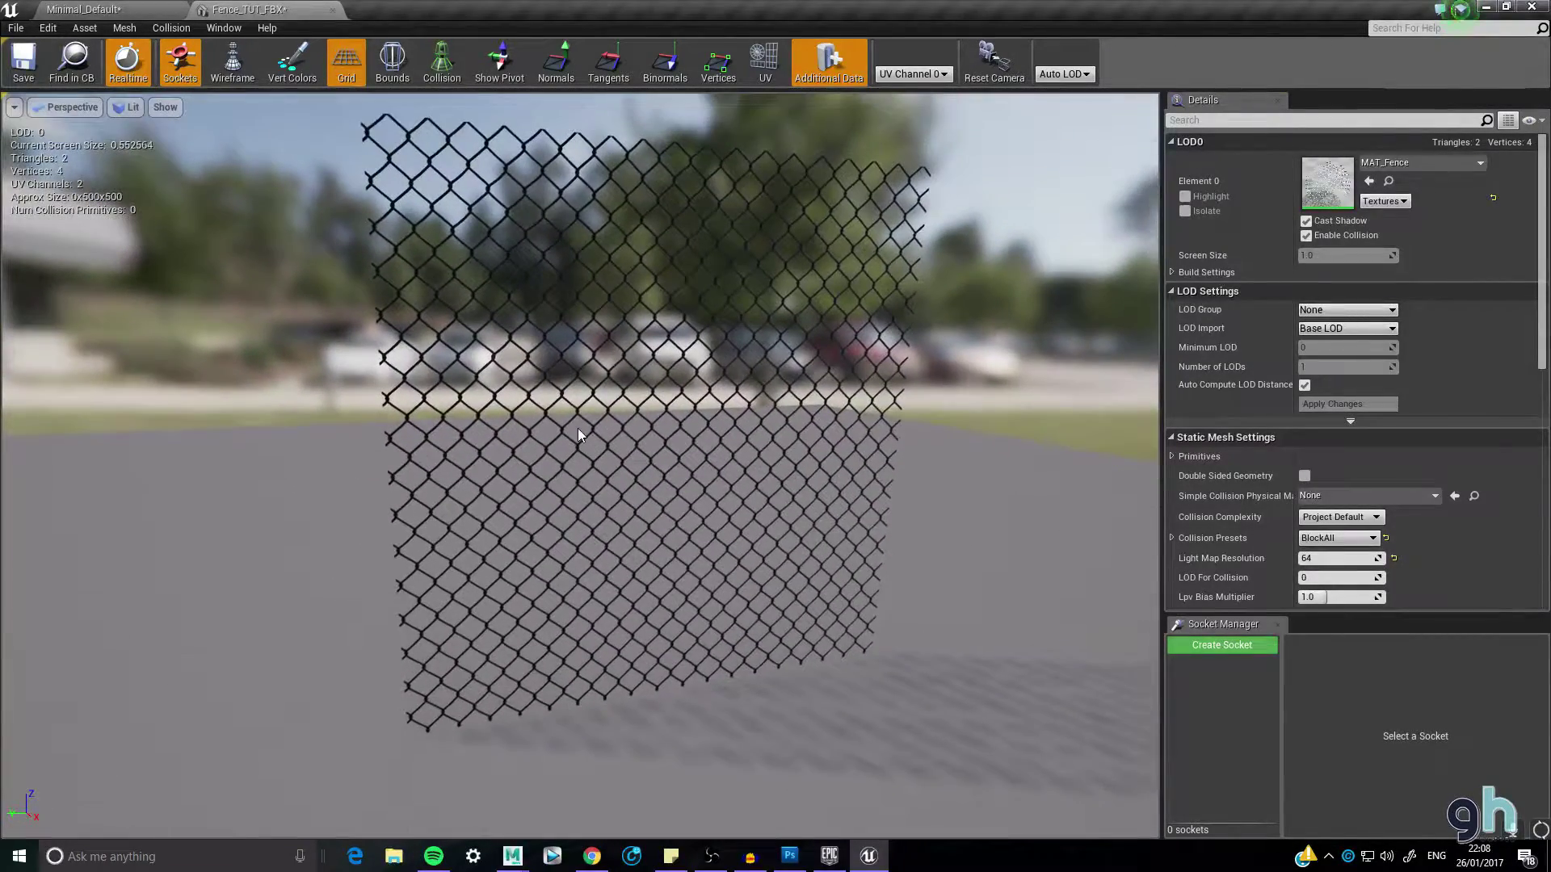
key(ctrl+s)
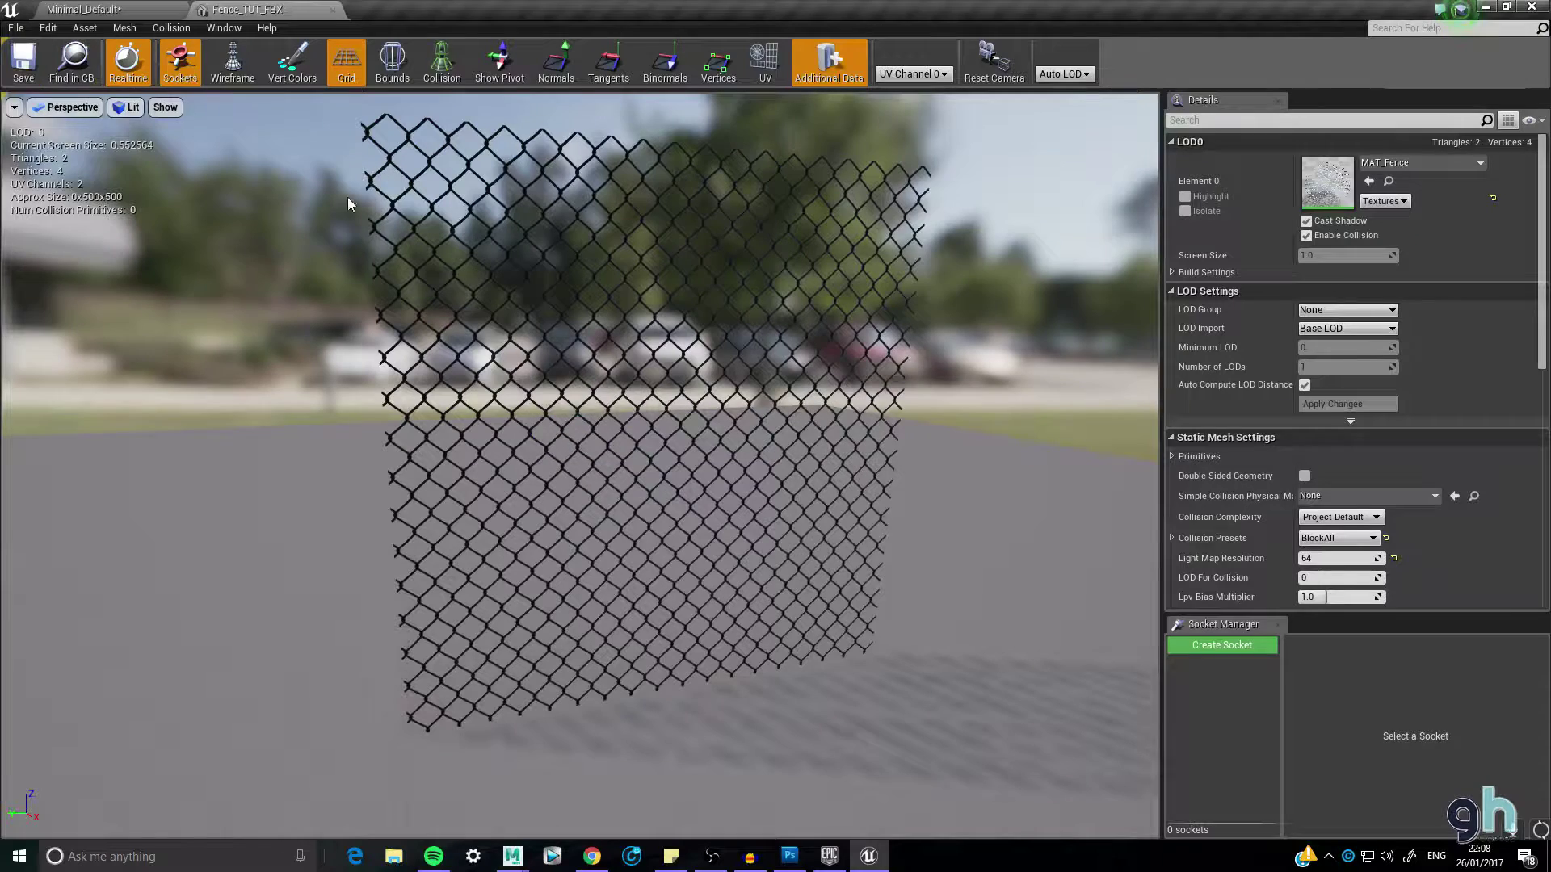
- Place the Fence_TUT_FBX mesh on the floor of the Minimal_Default level and scale it to 0.5 on all three axes
click(128, 9)
right_drag(692, 460, 832, 460)
click(53, 737)
drag(342, 731, 512, 465)
right_drag(512, 465, 695, 467)
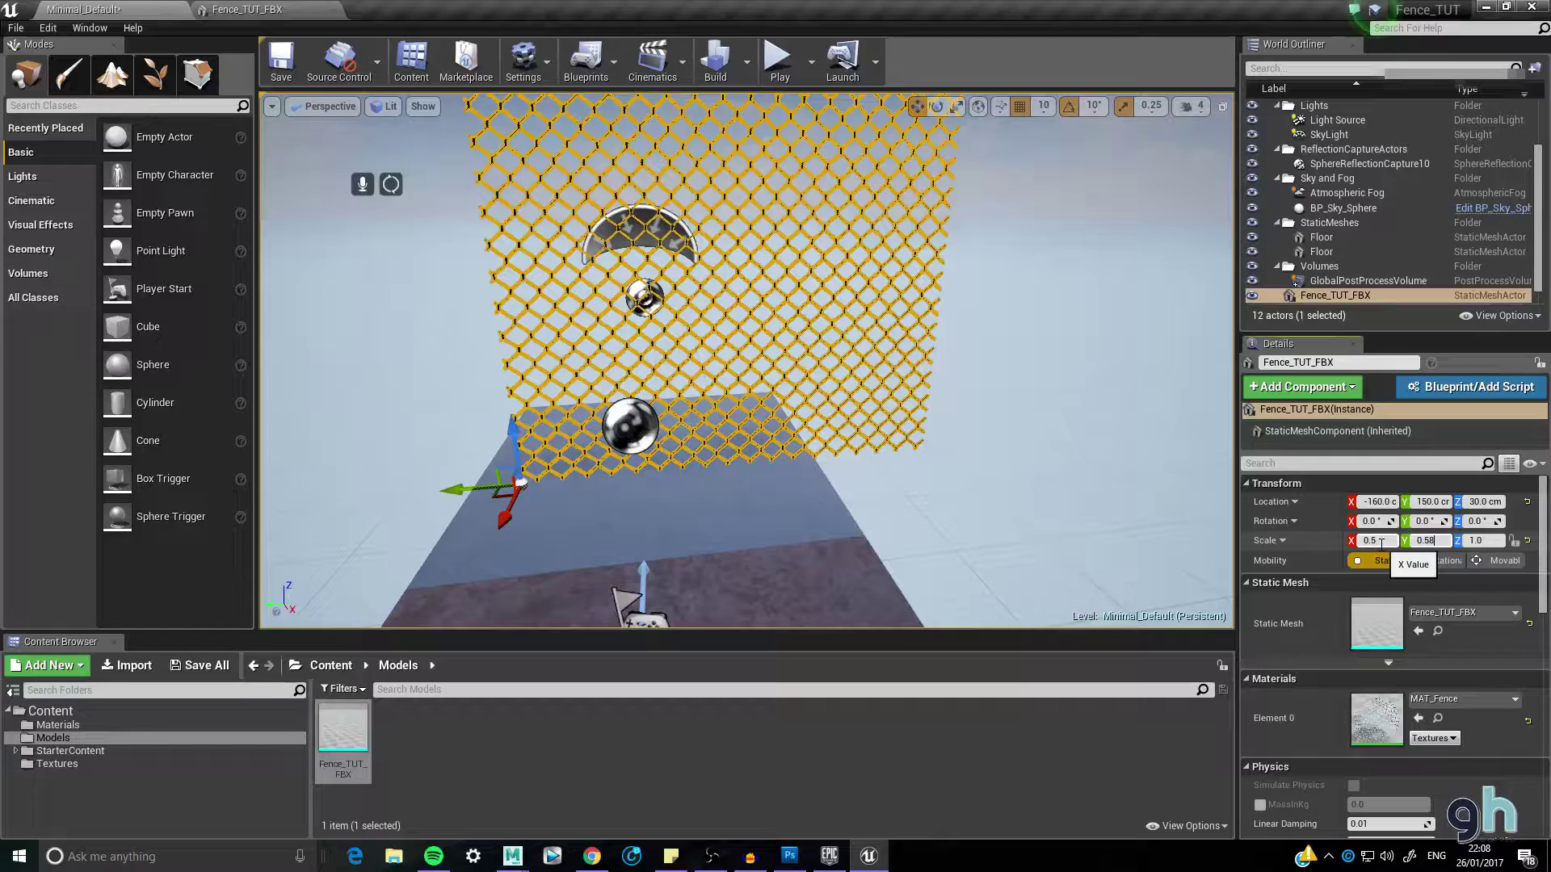
key(Tab)
text(0)
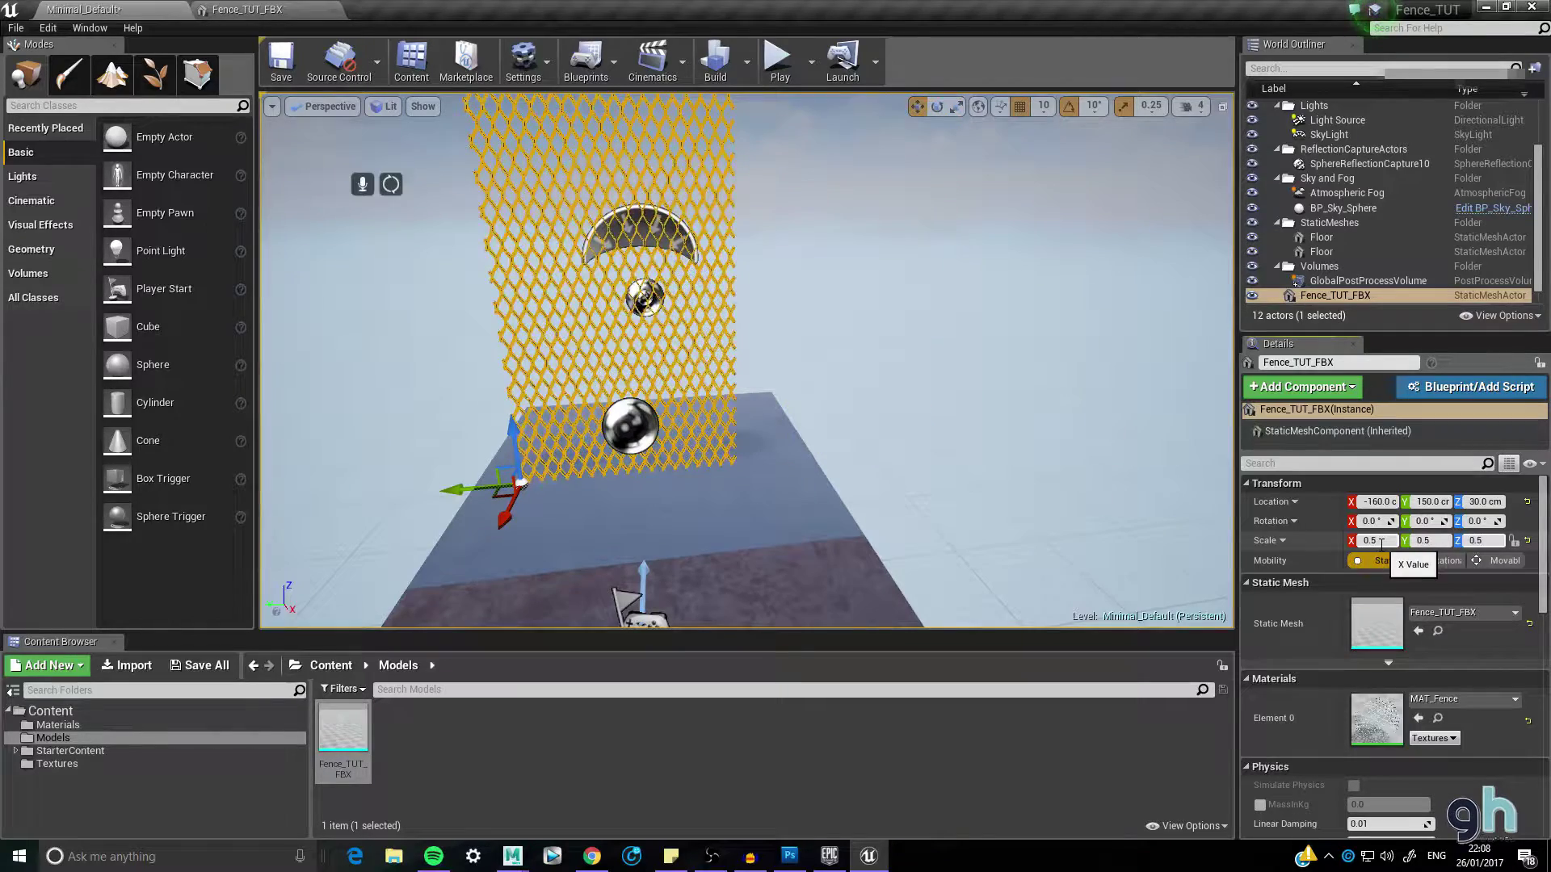
key(Return)
- Move the fence to the floor's back edge and place a duplicate beside it at X -400 cm, Y -50 cm
right_drag(514, 452, 711, 453)
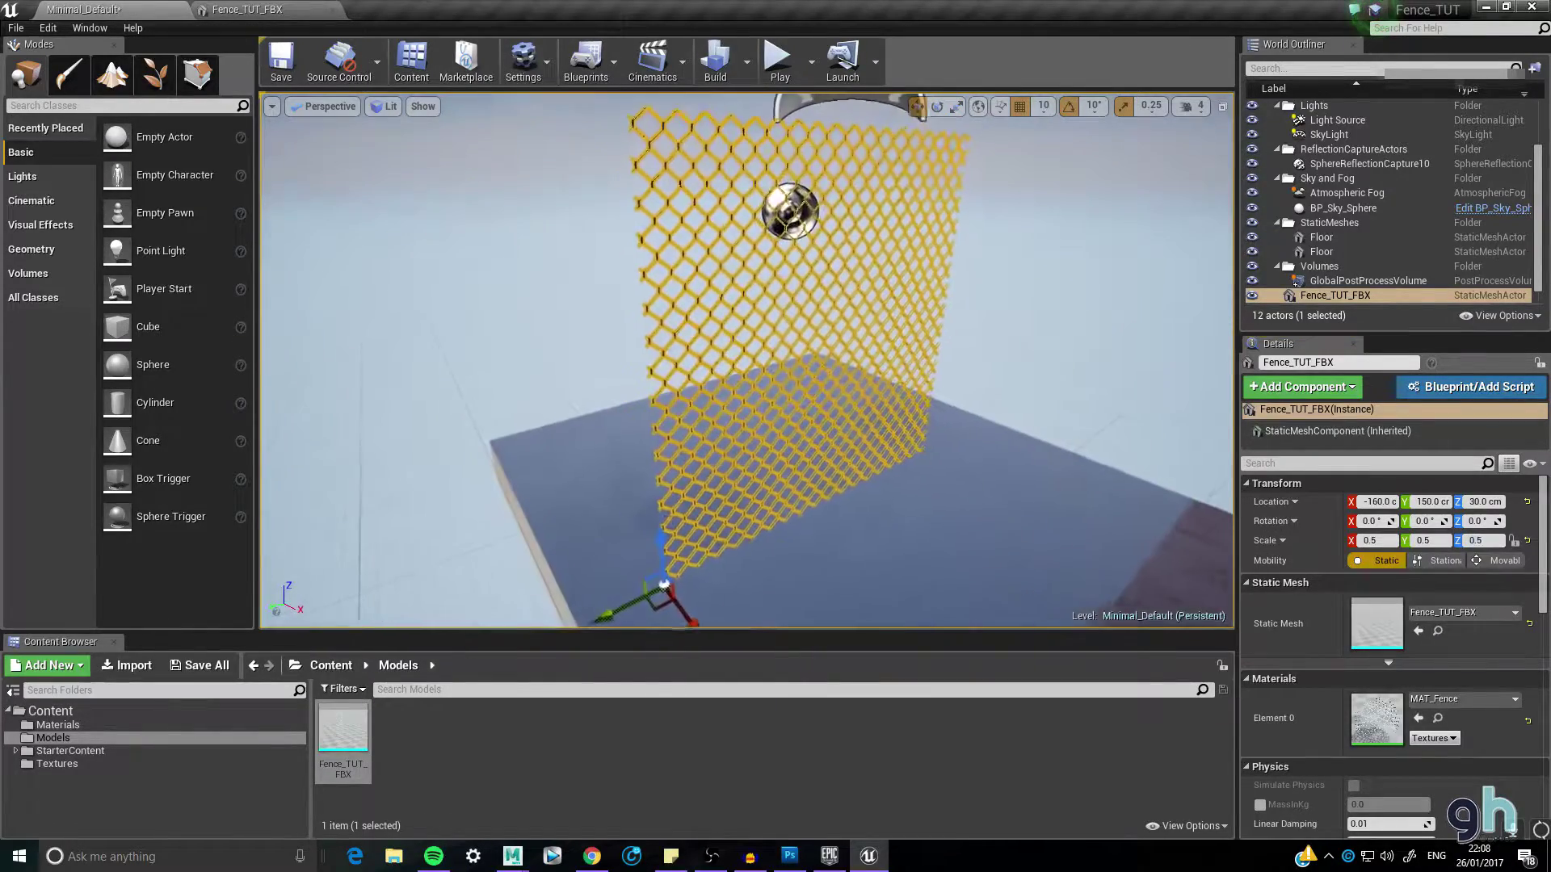
drag(663, 583, 568, 492)
right_drag(568, 492, 614, 492)
mouse_move(596, 448)
mouse_down()
mouse_move(542, 461)
mouse_move(626, 448)
mouse_up()
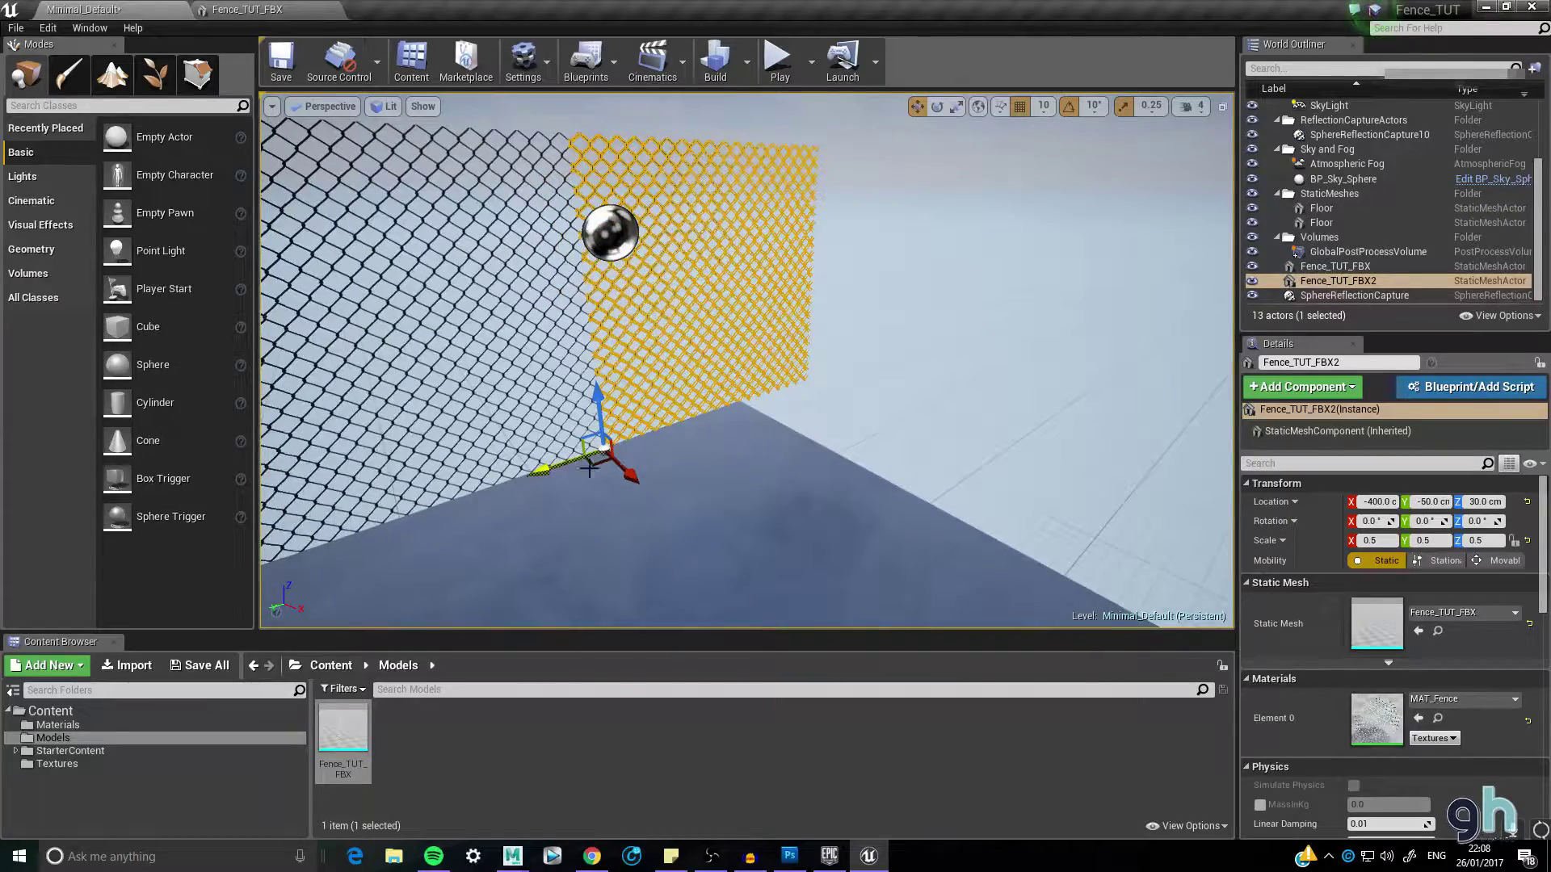
click(877, 424)
- Move the floor piece under the fences to Y -300 cm and scale it to 1.25 along Y
right_drag(672, 492, 533, 492)
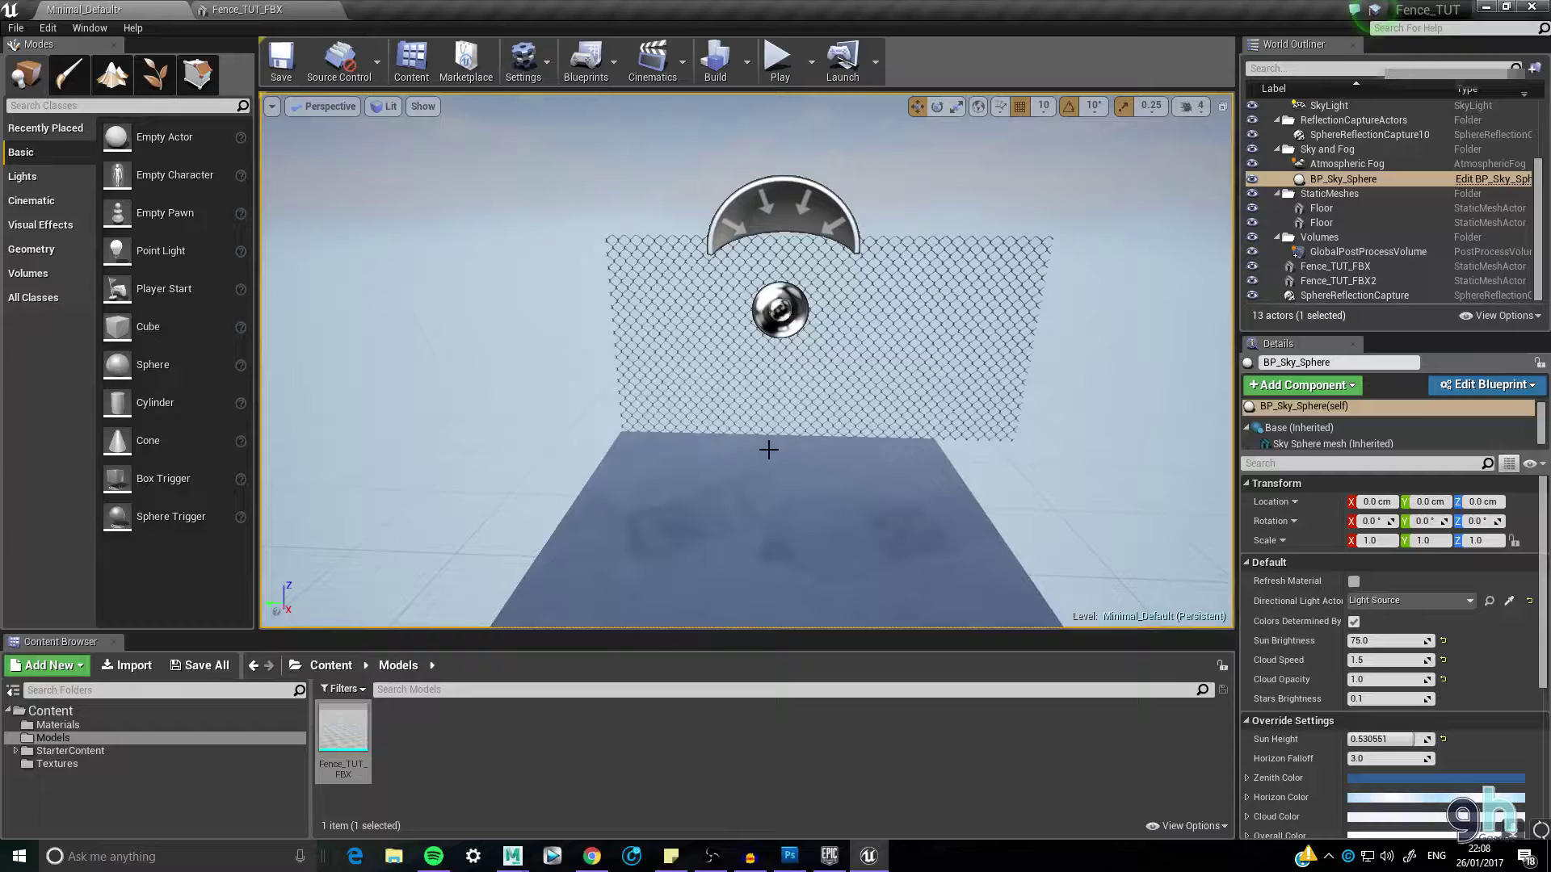
click(841, 543)
key(f)
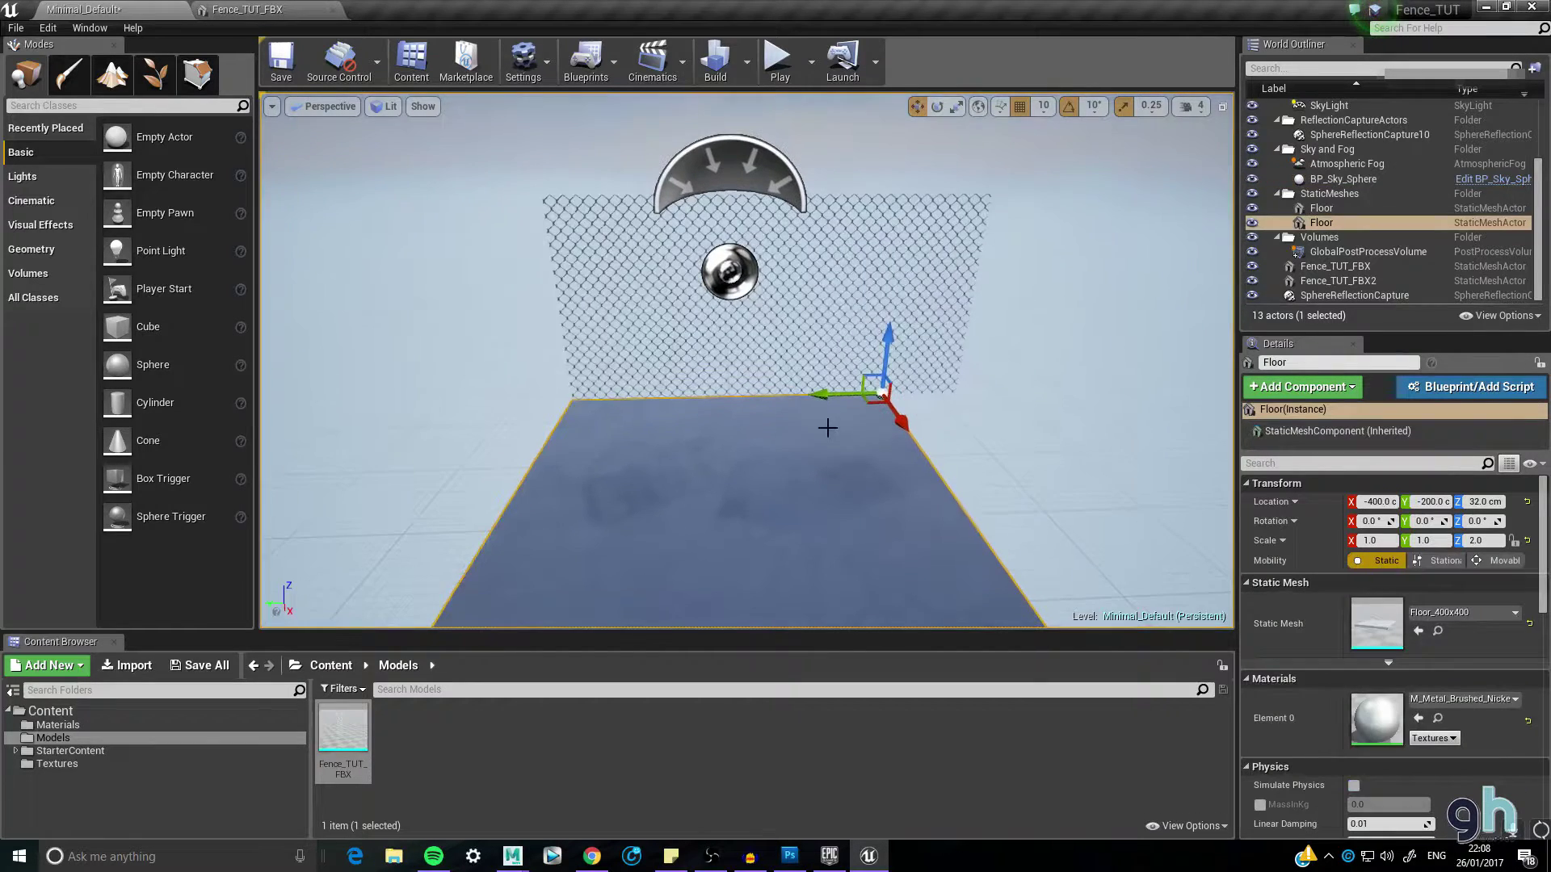
shift+drag(825, 389, 919, 388)
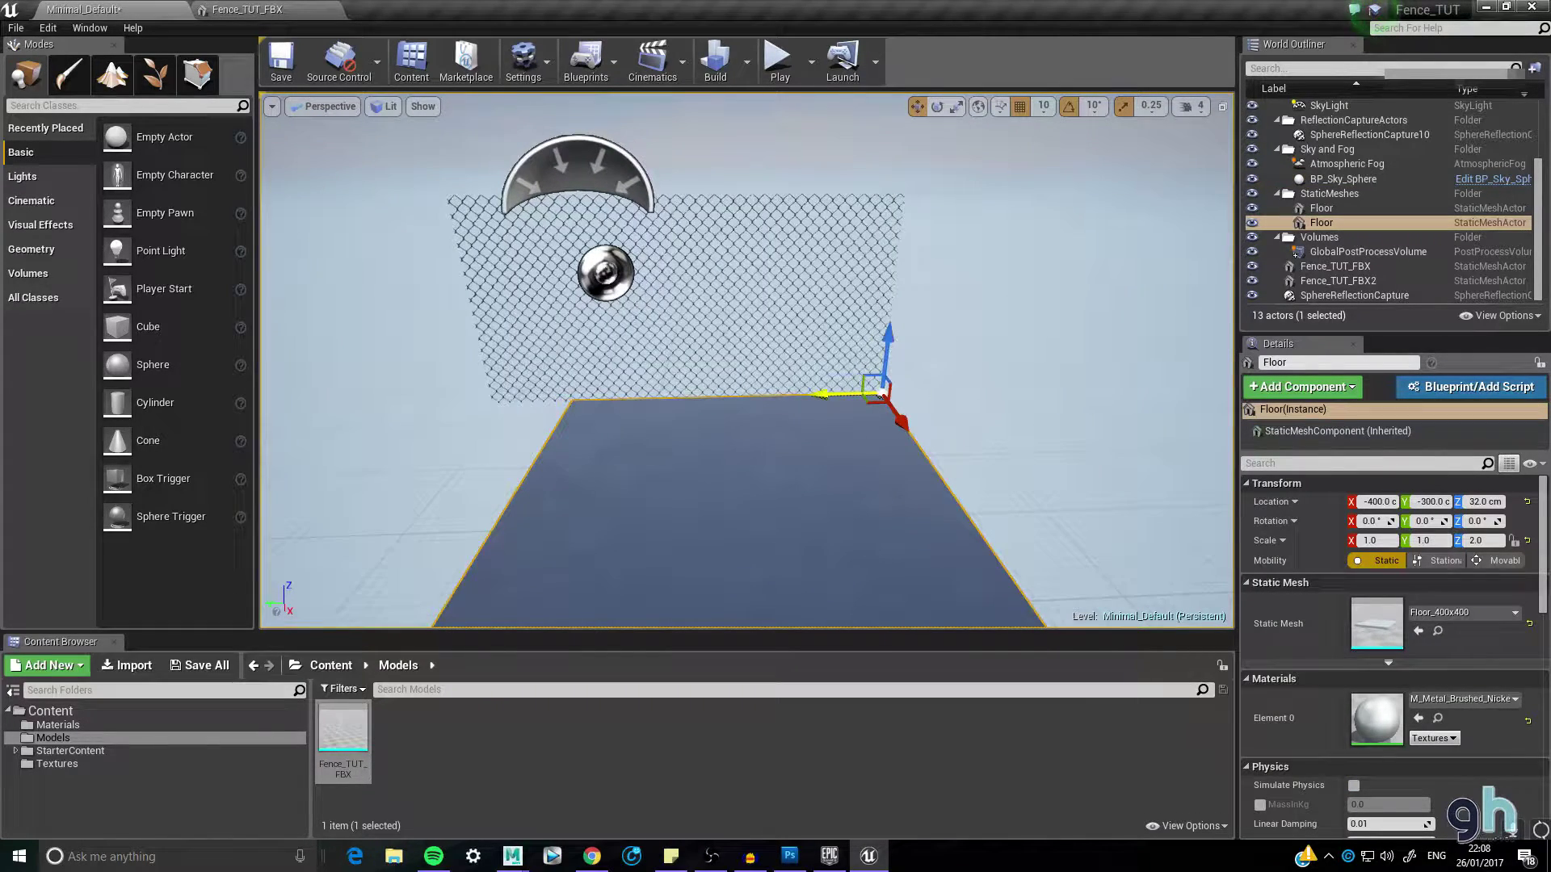
key(r)
drag(822, 394, 808, 395)
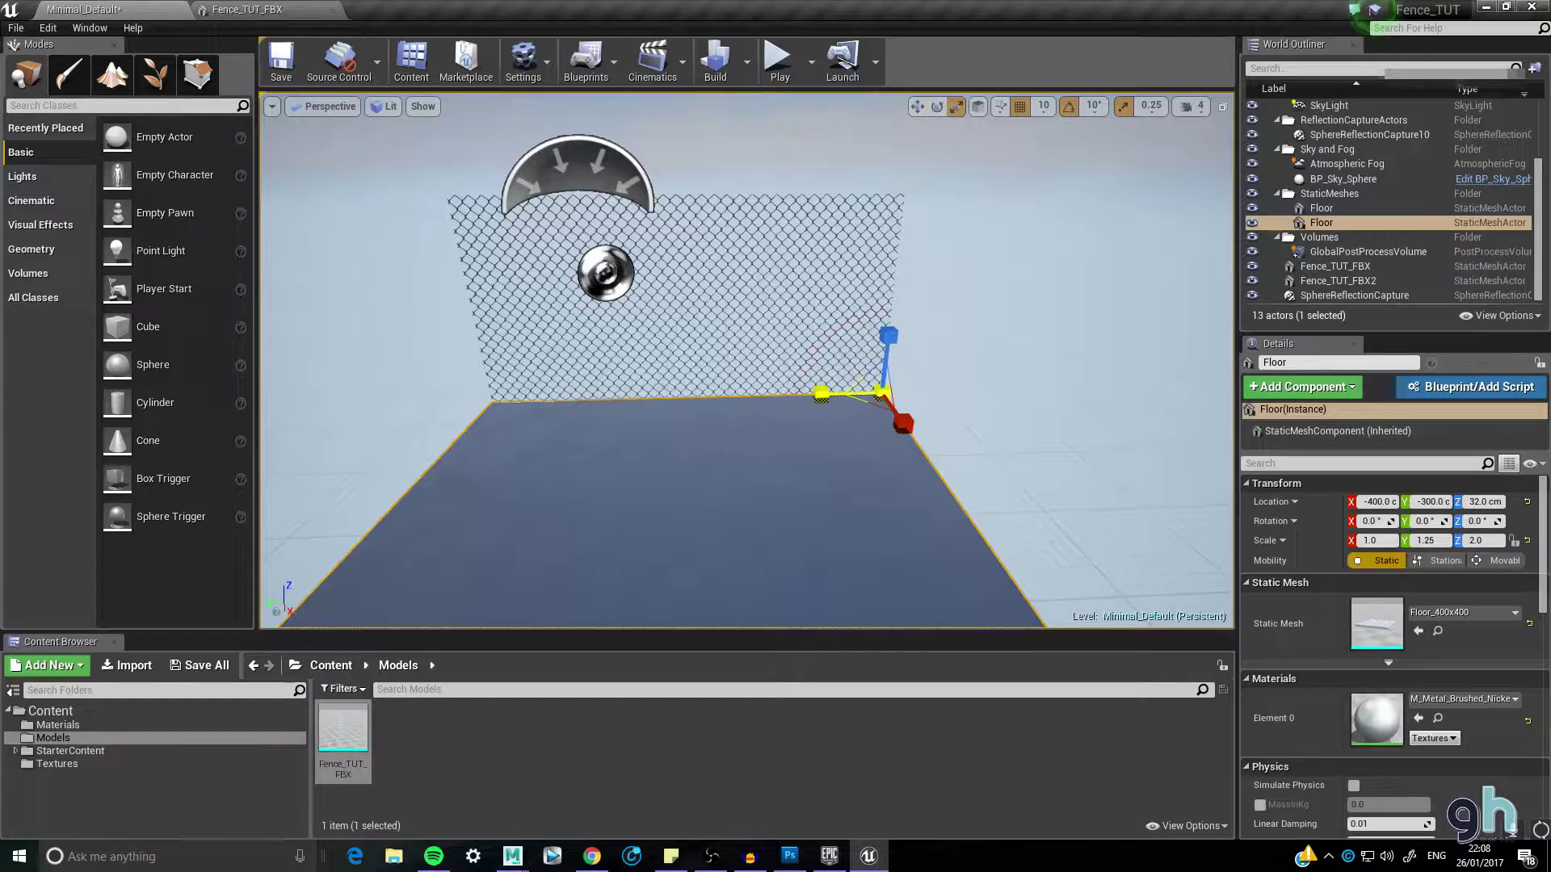
- Duplicate both fence panels together and rotate the copies -90° about Z
click(764, 323)
click(762, 323)
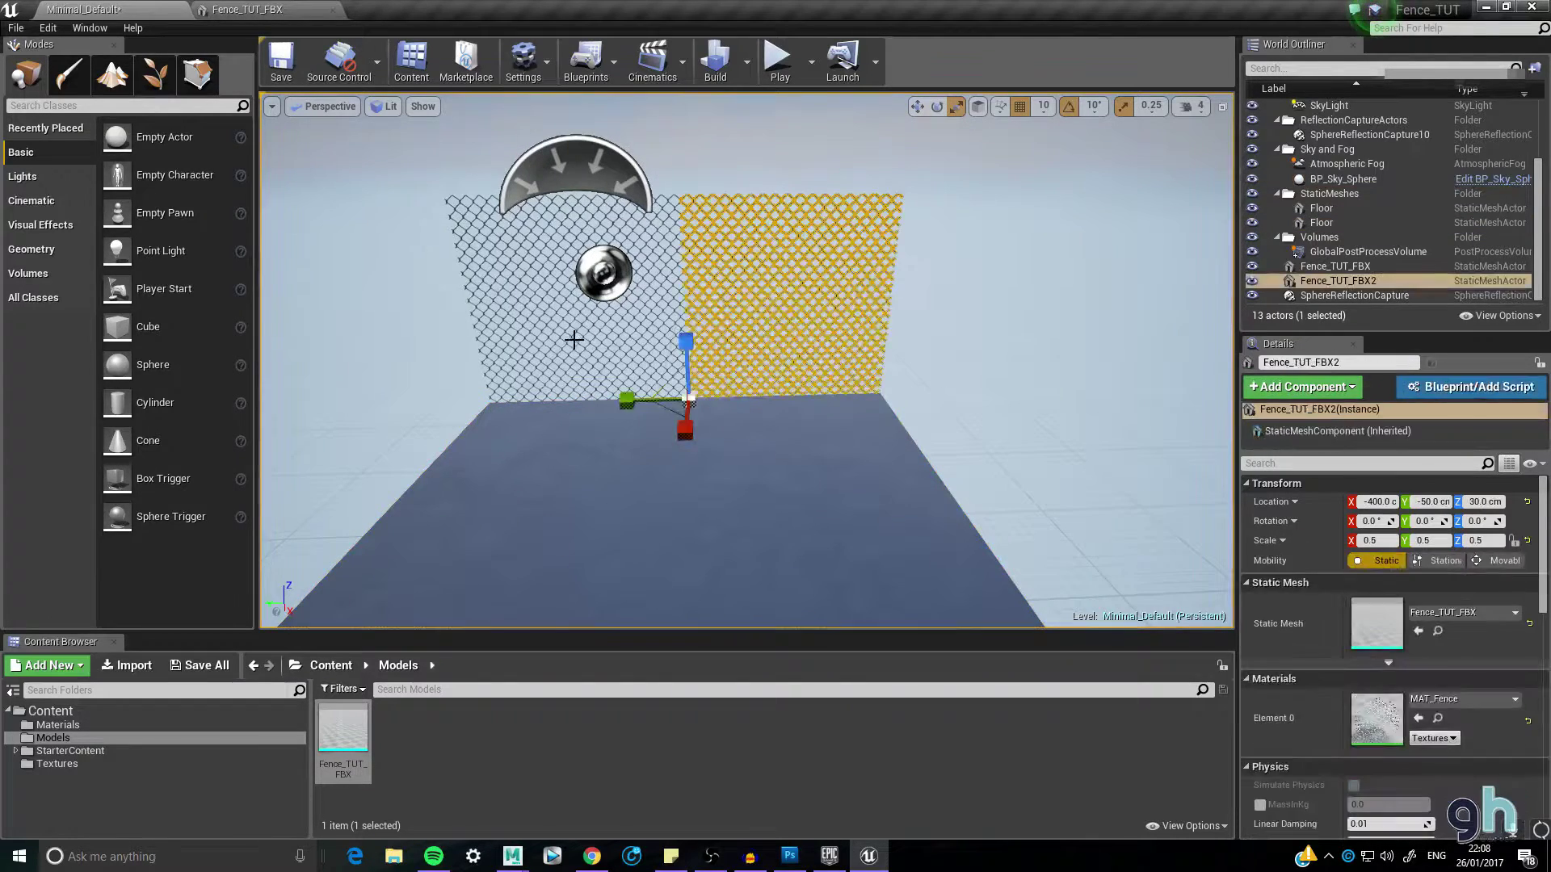
ctrl+click(571, 339)
right_drag(701, 445, 701, 444)
key(s)
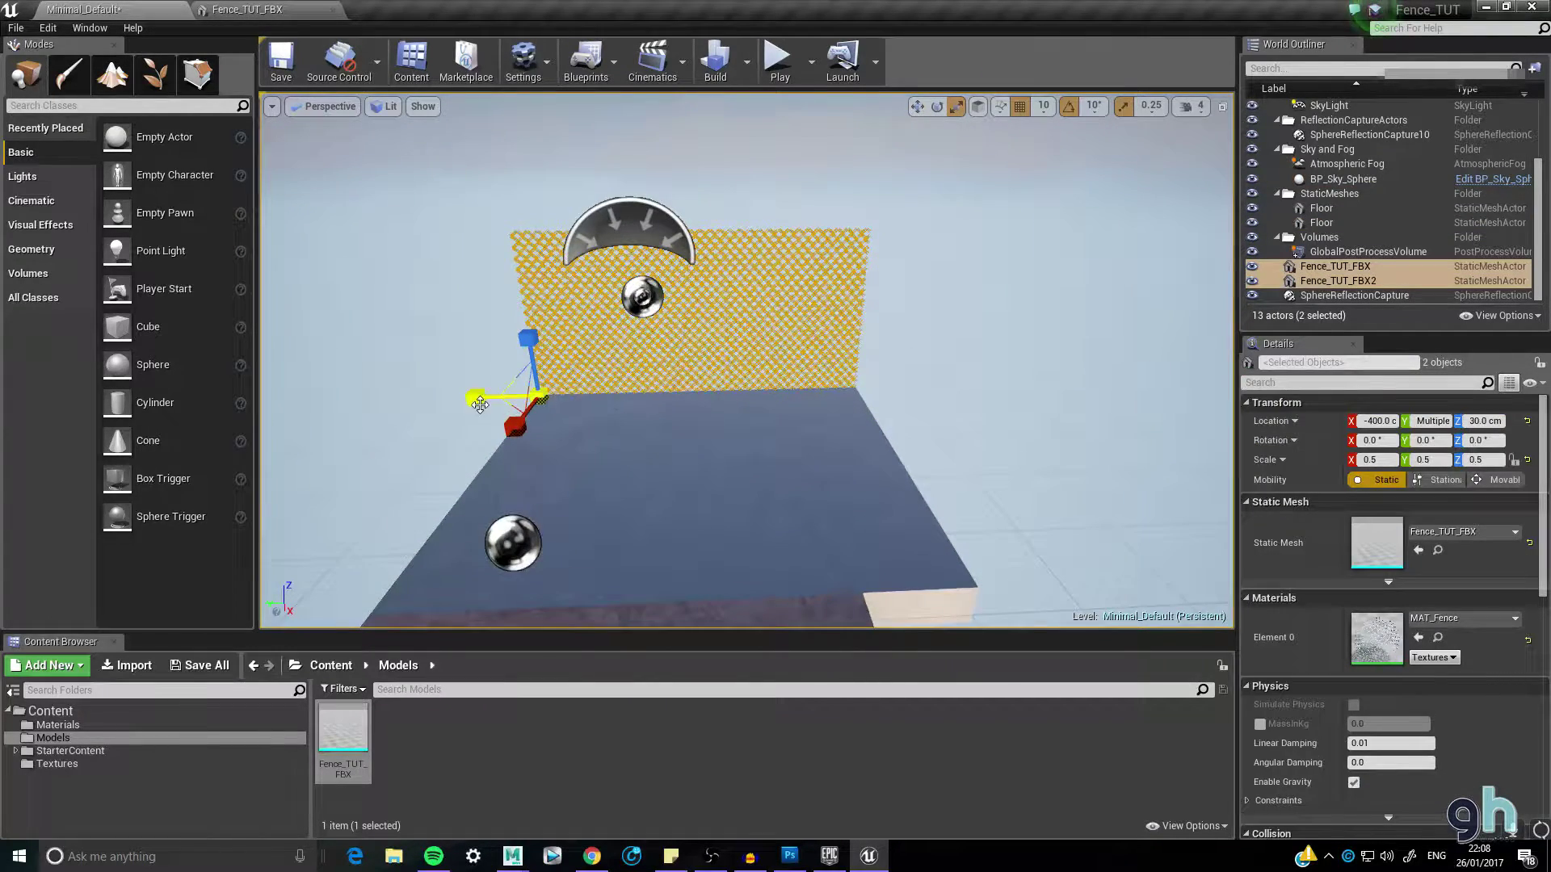
alt+drag(525, 421, 793, 471)
key(e)
key(w)
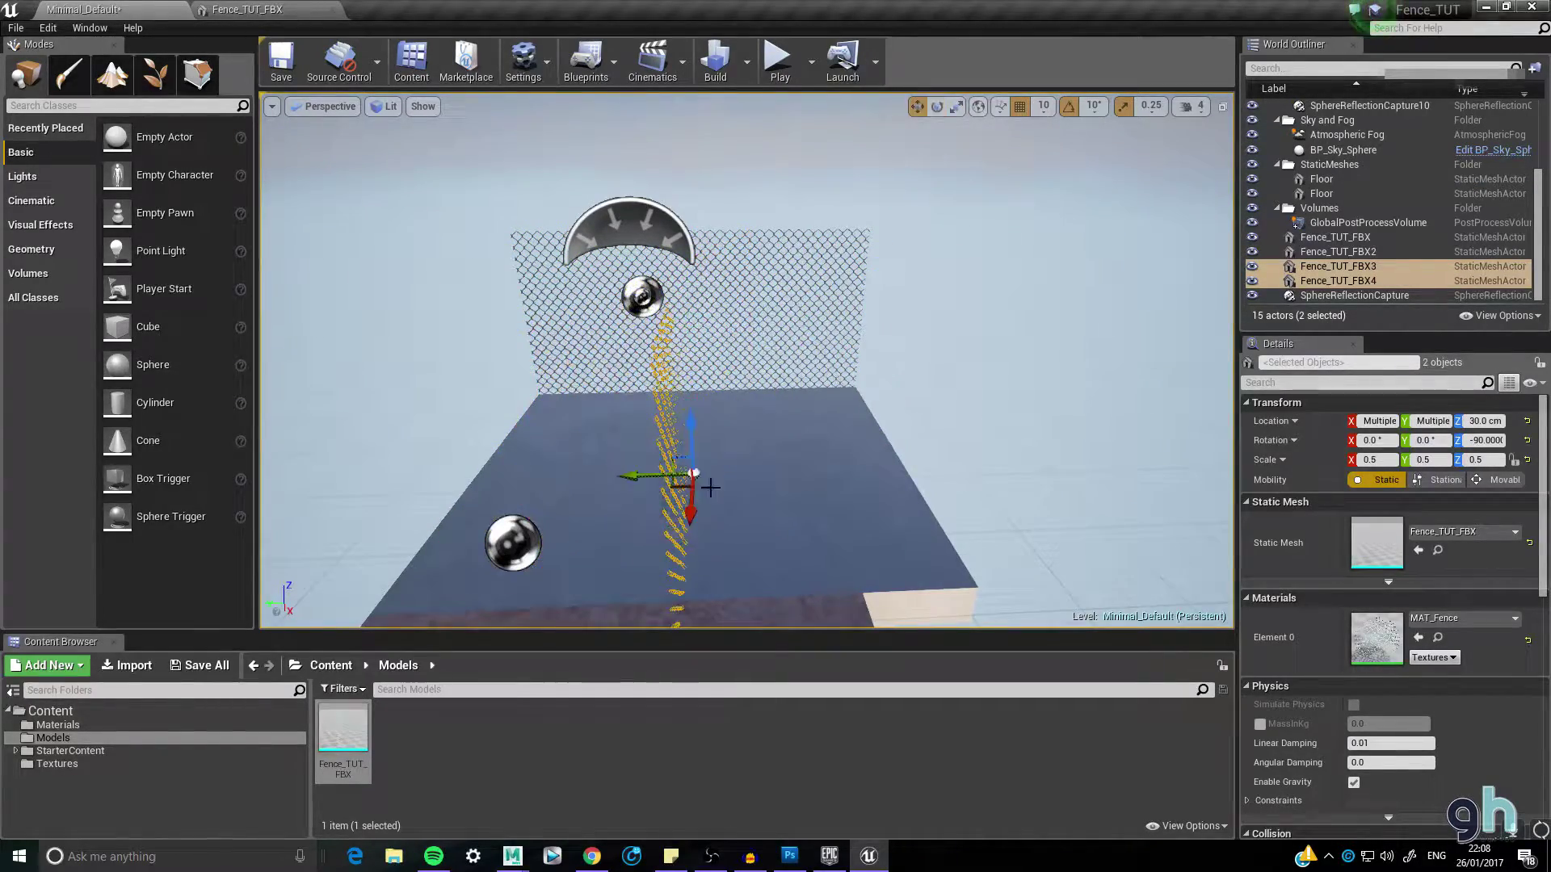
- Move the two rotated fence panels to the floor's side edge so they form a corner with the back fence
drag(625, 471, 395, 470)
right_drag(497, 508, 266, 504)
drag(575, 464, 539, 463)
right_drag(727, 477, 969, 549)
right_drag(593, 315, 575, 230)
click(533, 156)
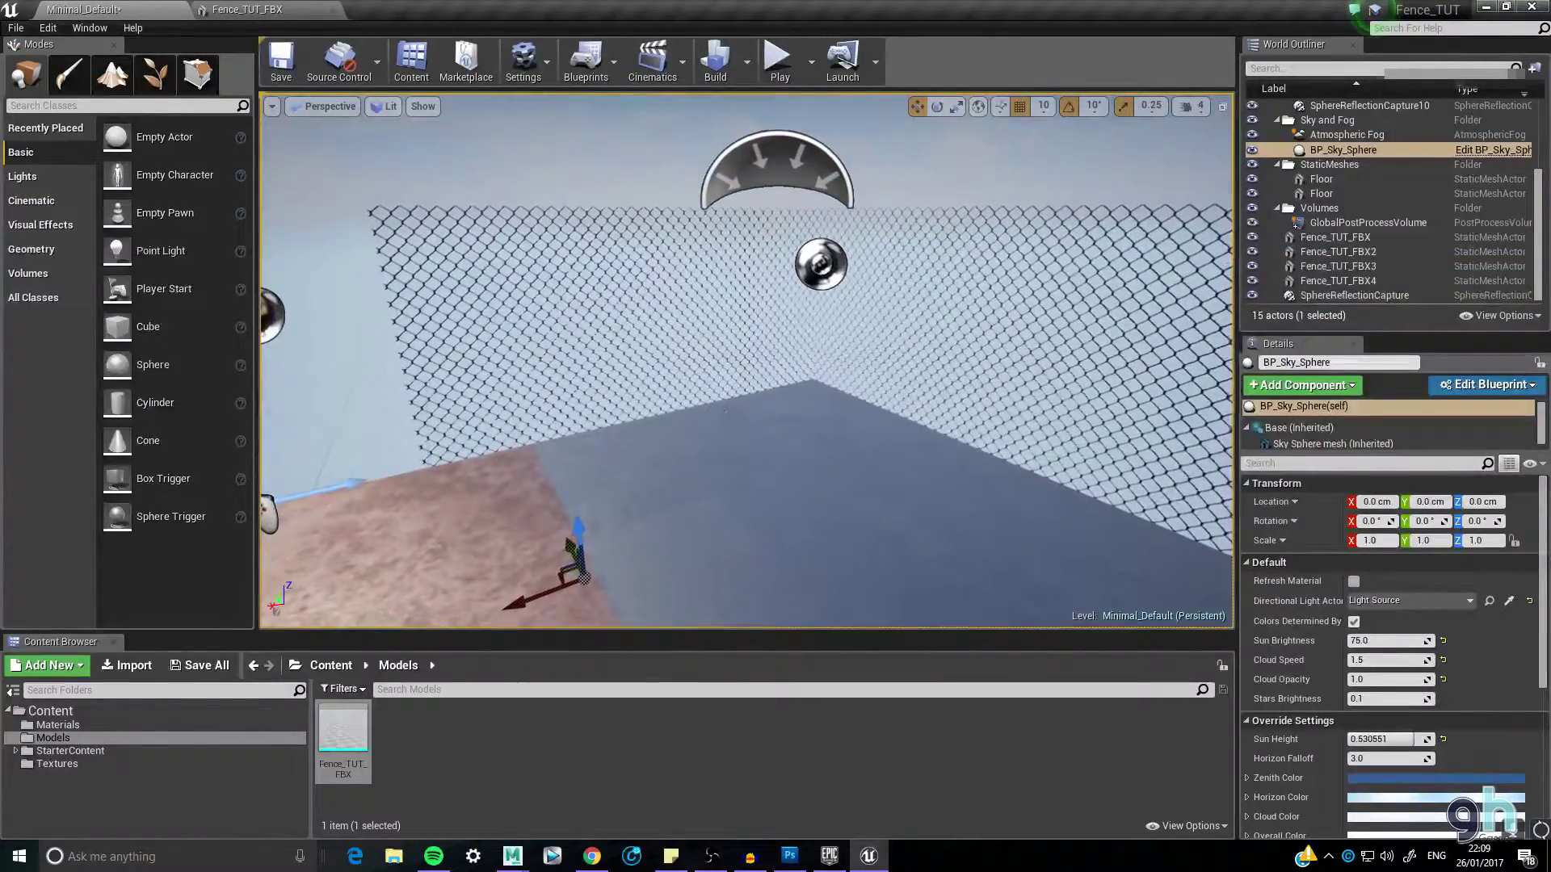
- Build the level, close the message log, and examine the fence shadows on the floor
click(715, 61)
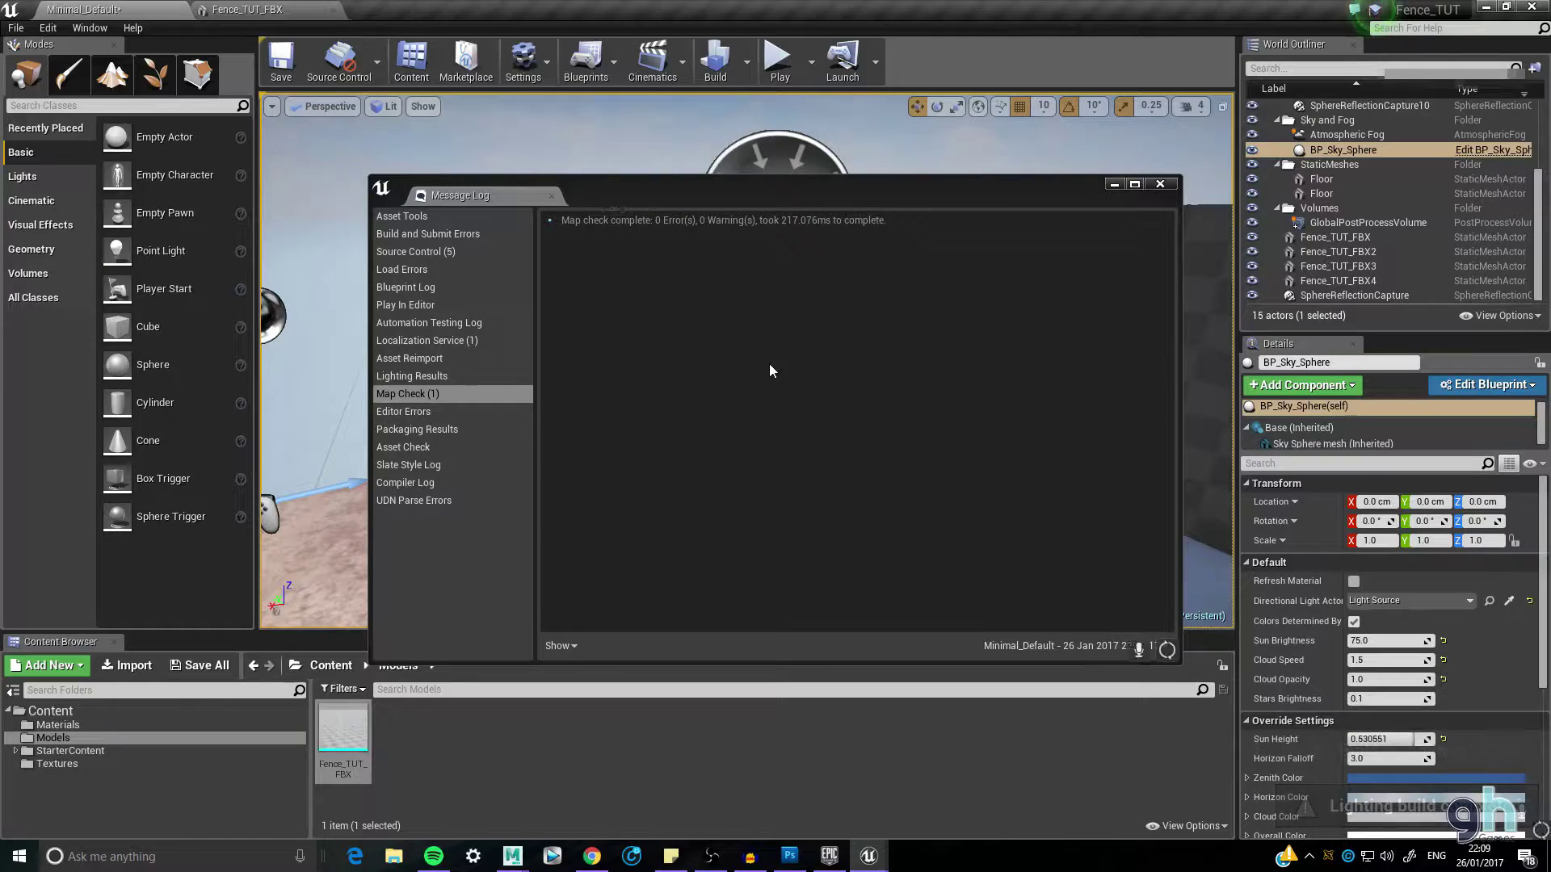
click(1160, 184)
mouse_move(732, 436)
right_down()
mouse_move(755, 485)
mouse_move(663, 561)
mouse_move(731, 435)
right_up()
key(w)
right_drag(729, 312, 729, 312)
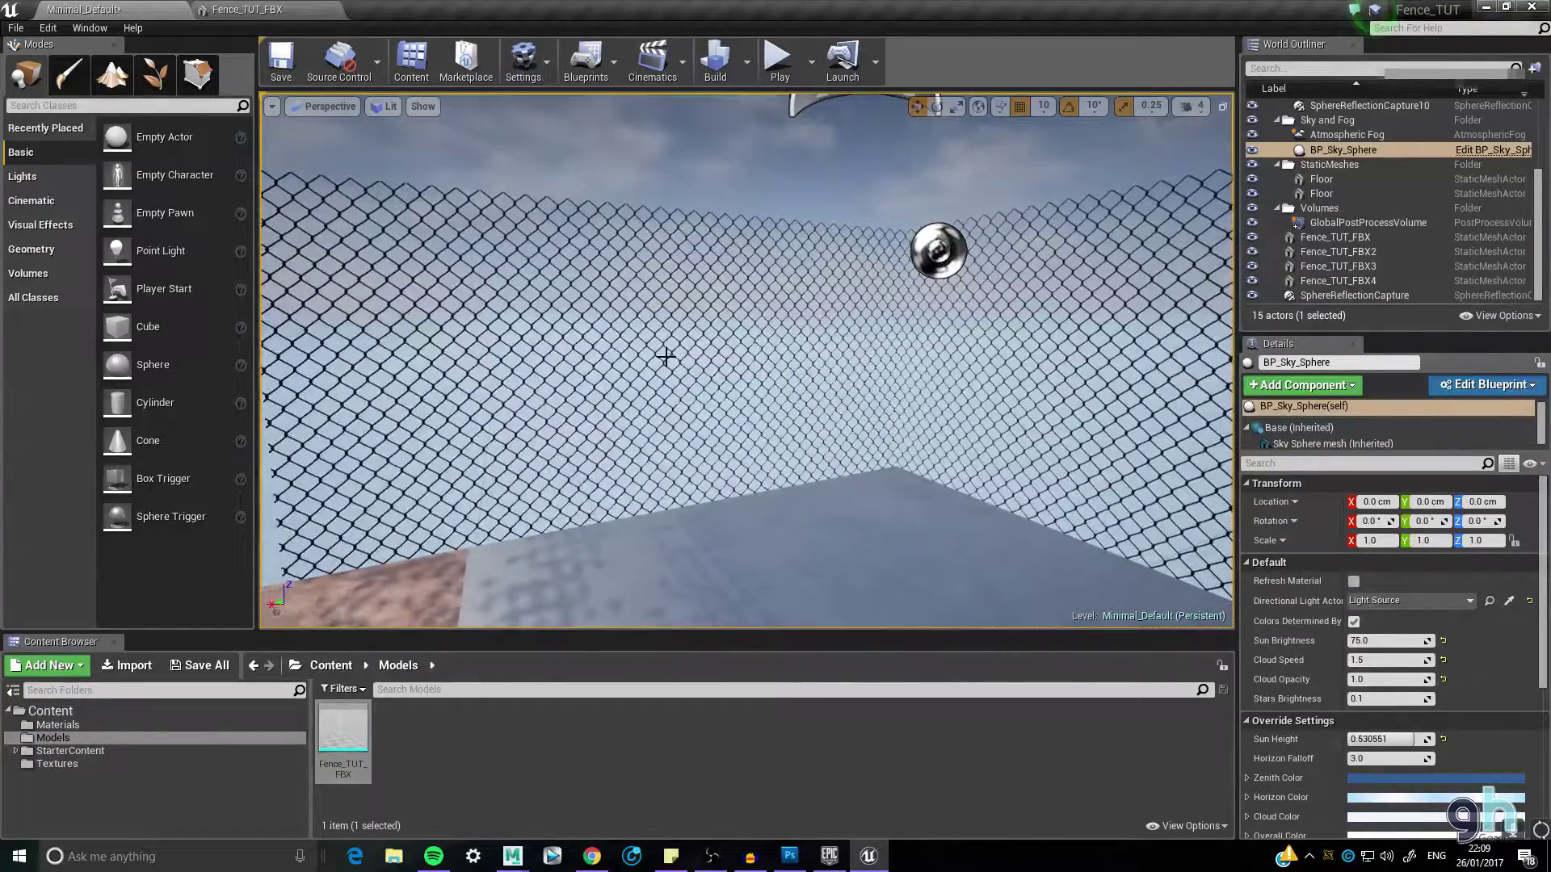
- Play the level, move toward and back from the fence corner, stop the session, and view the fences from farther away
click(771, 81)
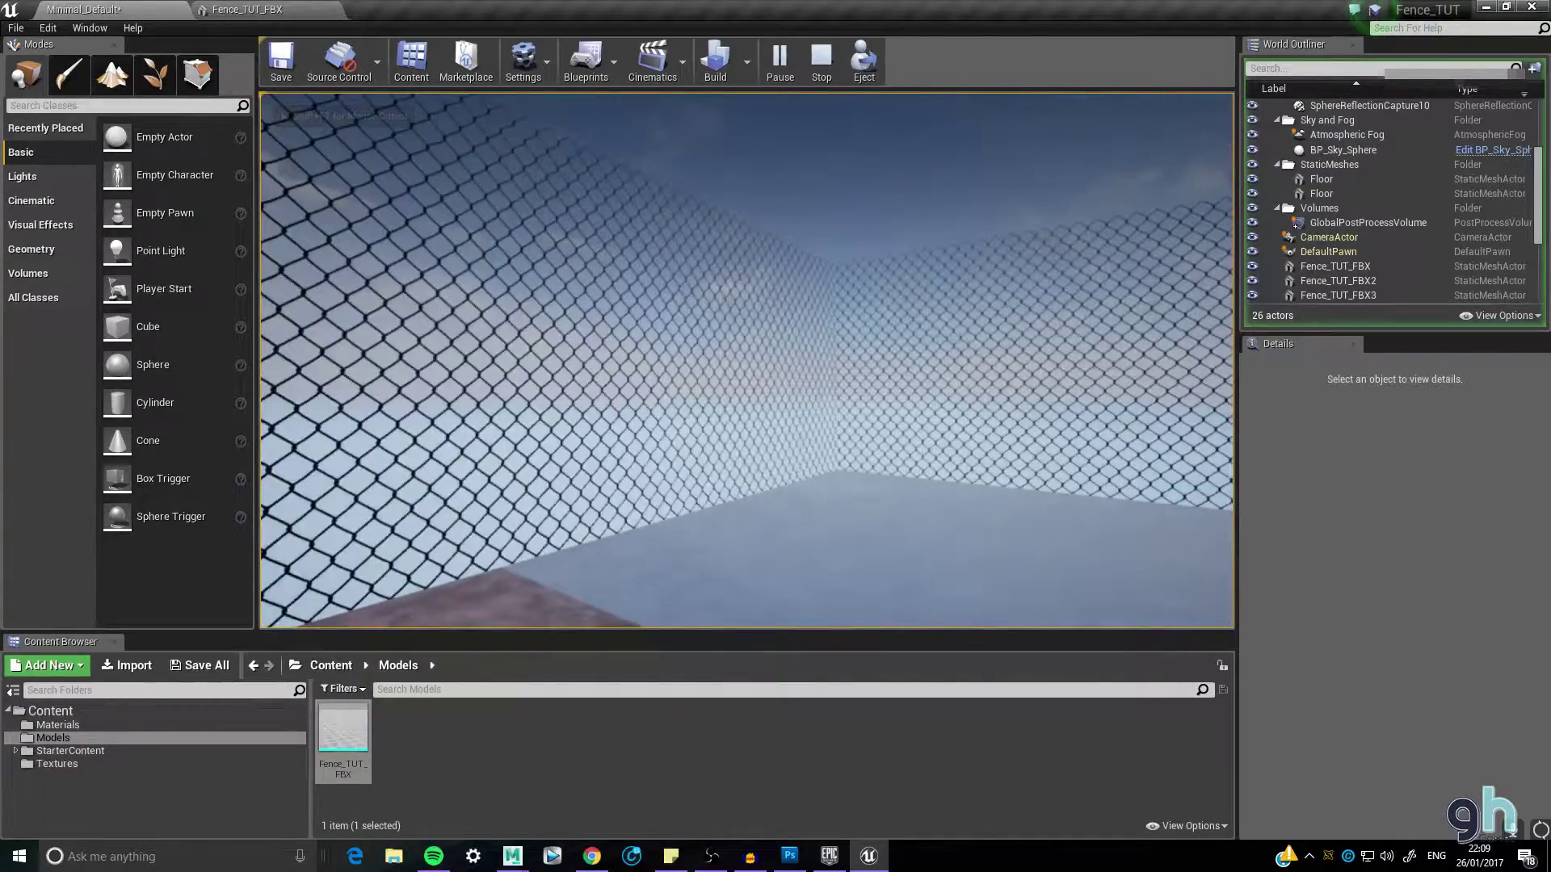
key(w)
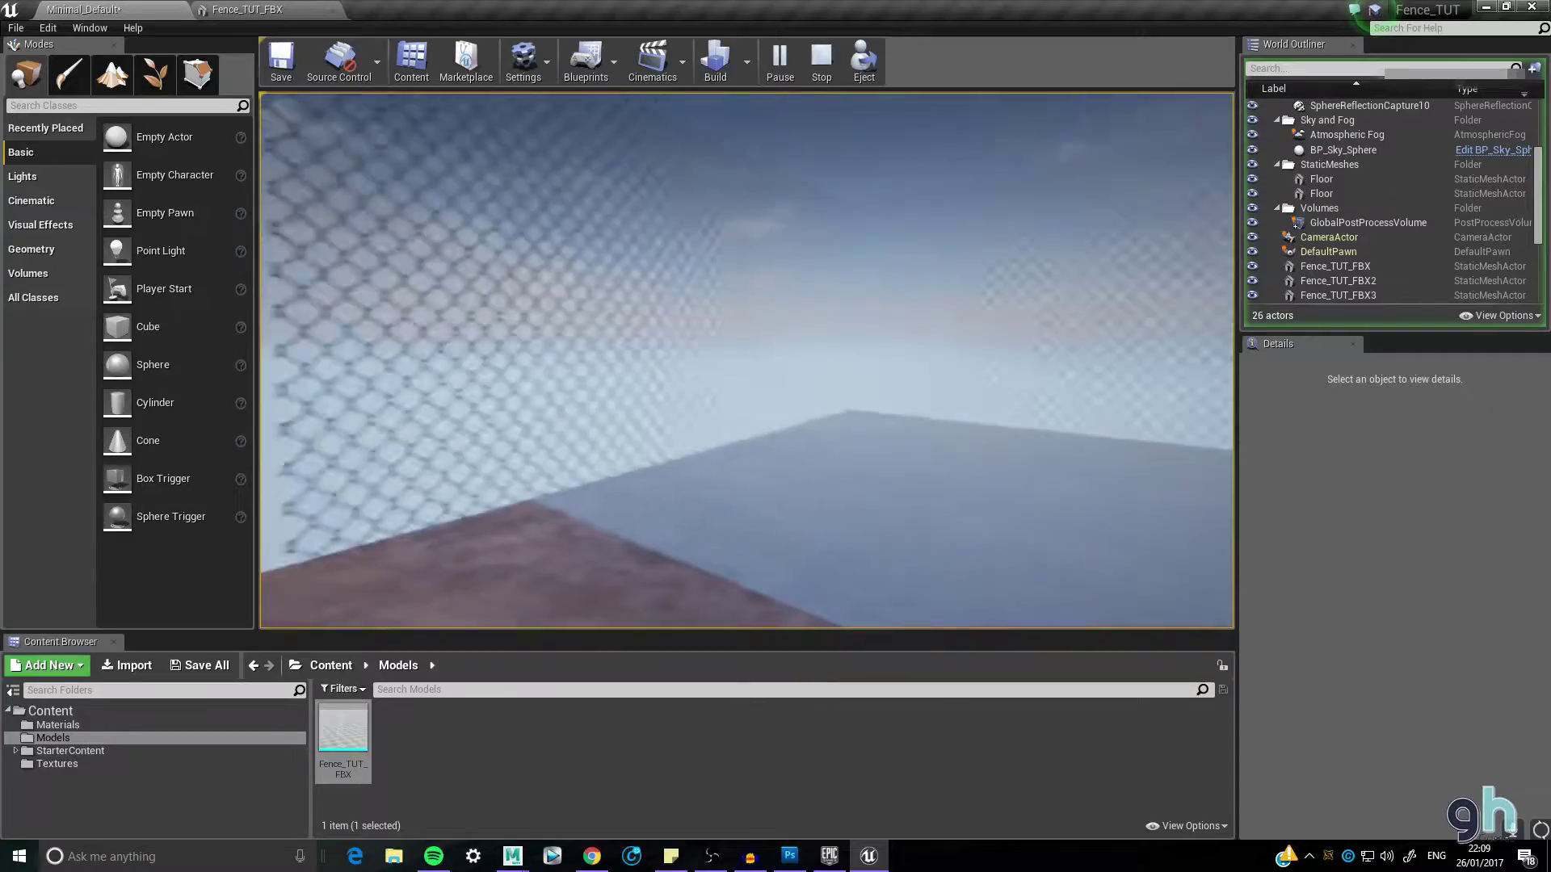
key(s)
key(Escape)
mouse_move(633, 347)
right_down()
mouse_move(710, 484)
mouse_move(686, 368)
mouse_move(641, 353)
right_up()
key(s)
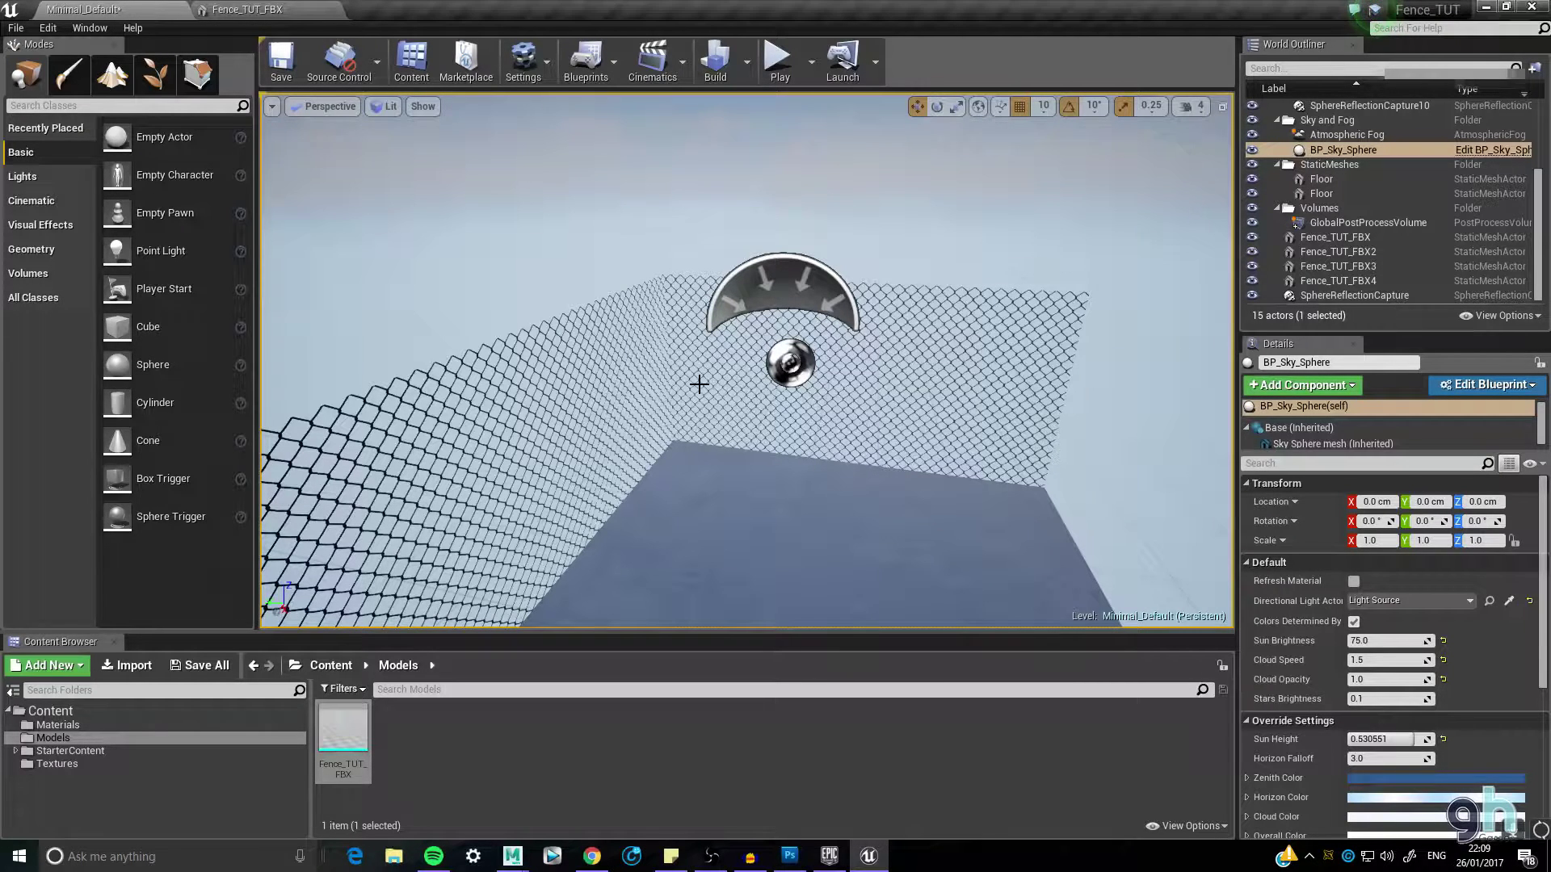
- Switch to the Epic Games Launcher and open the 4.9 Honours_ProjectF_GWH project with the night alley thumbnail from the library
mouse_move(713, 857)
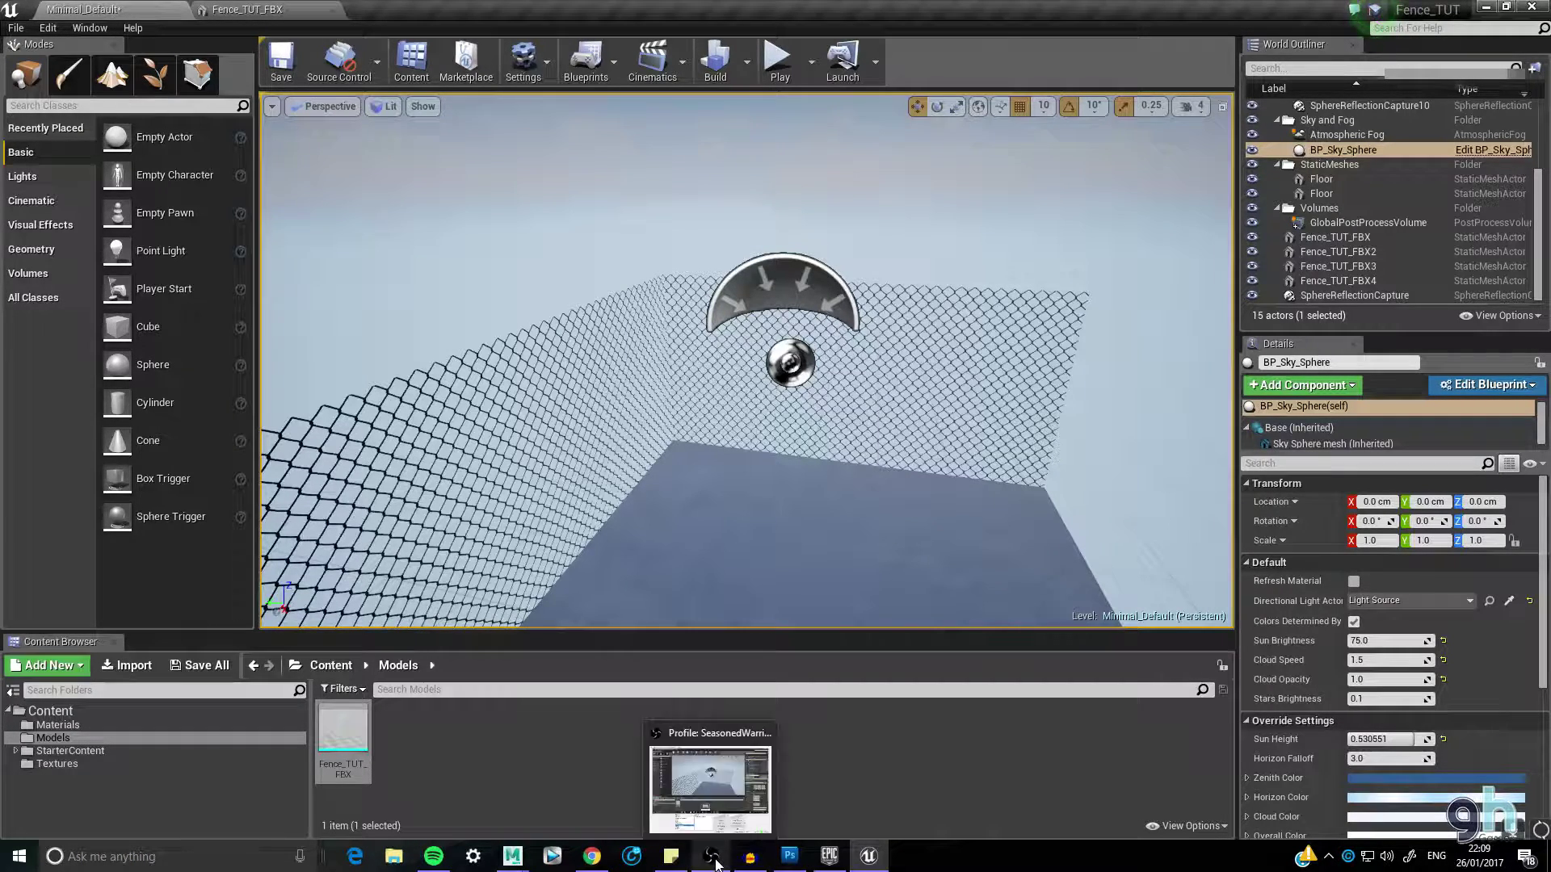
click(830, 856)
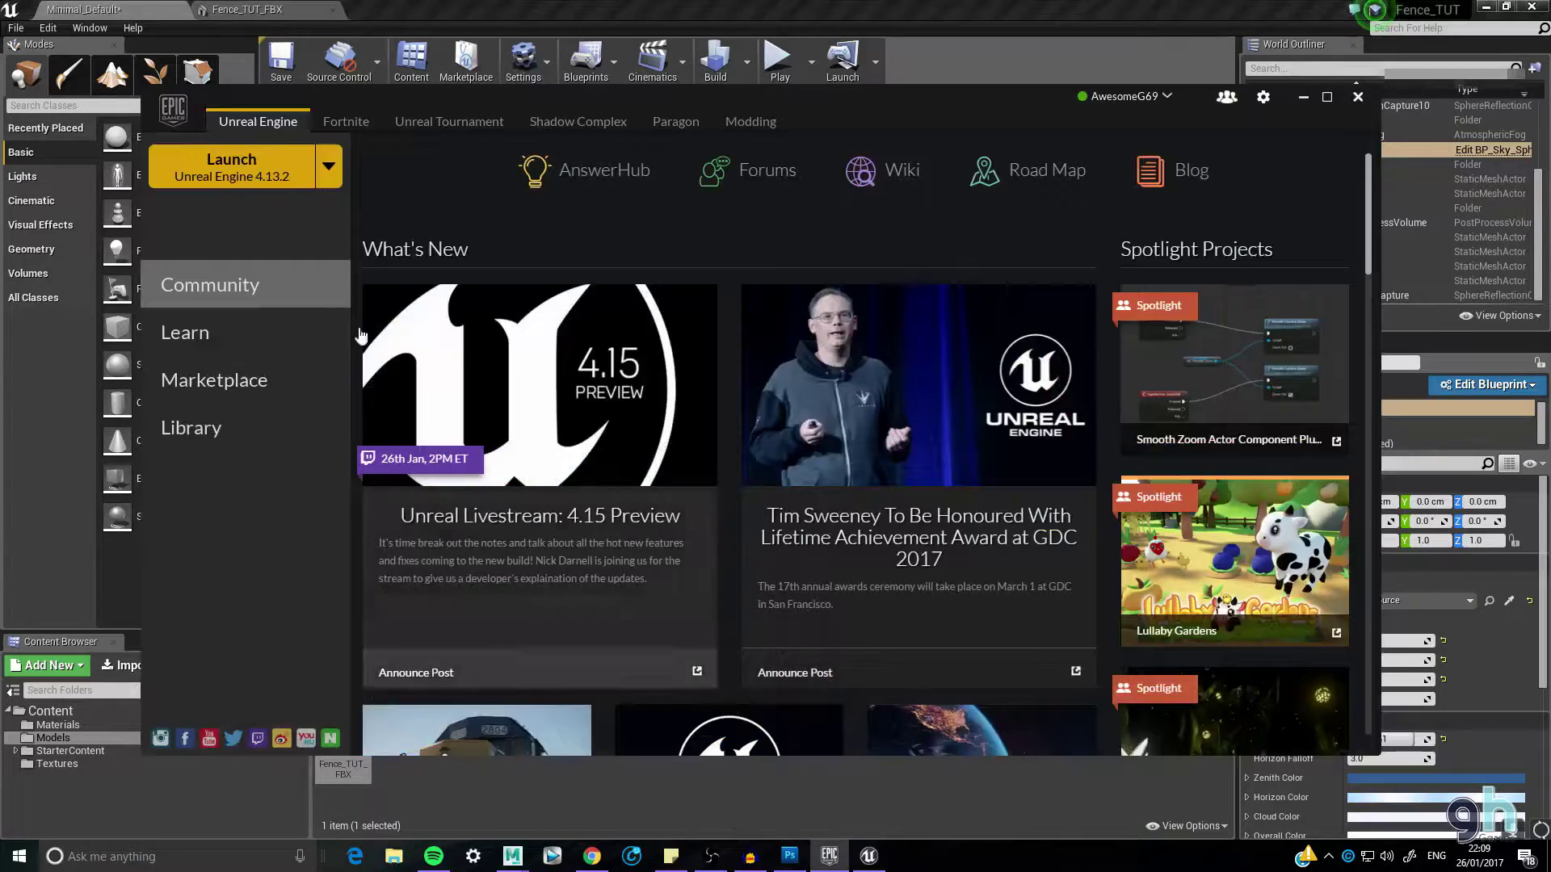
click(266, 423)
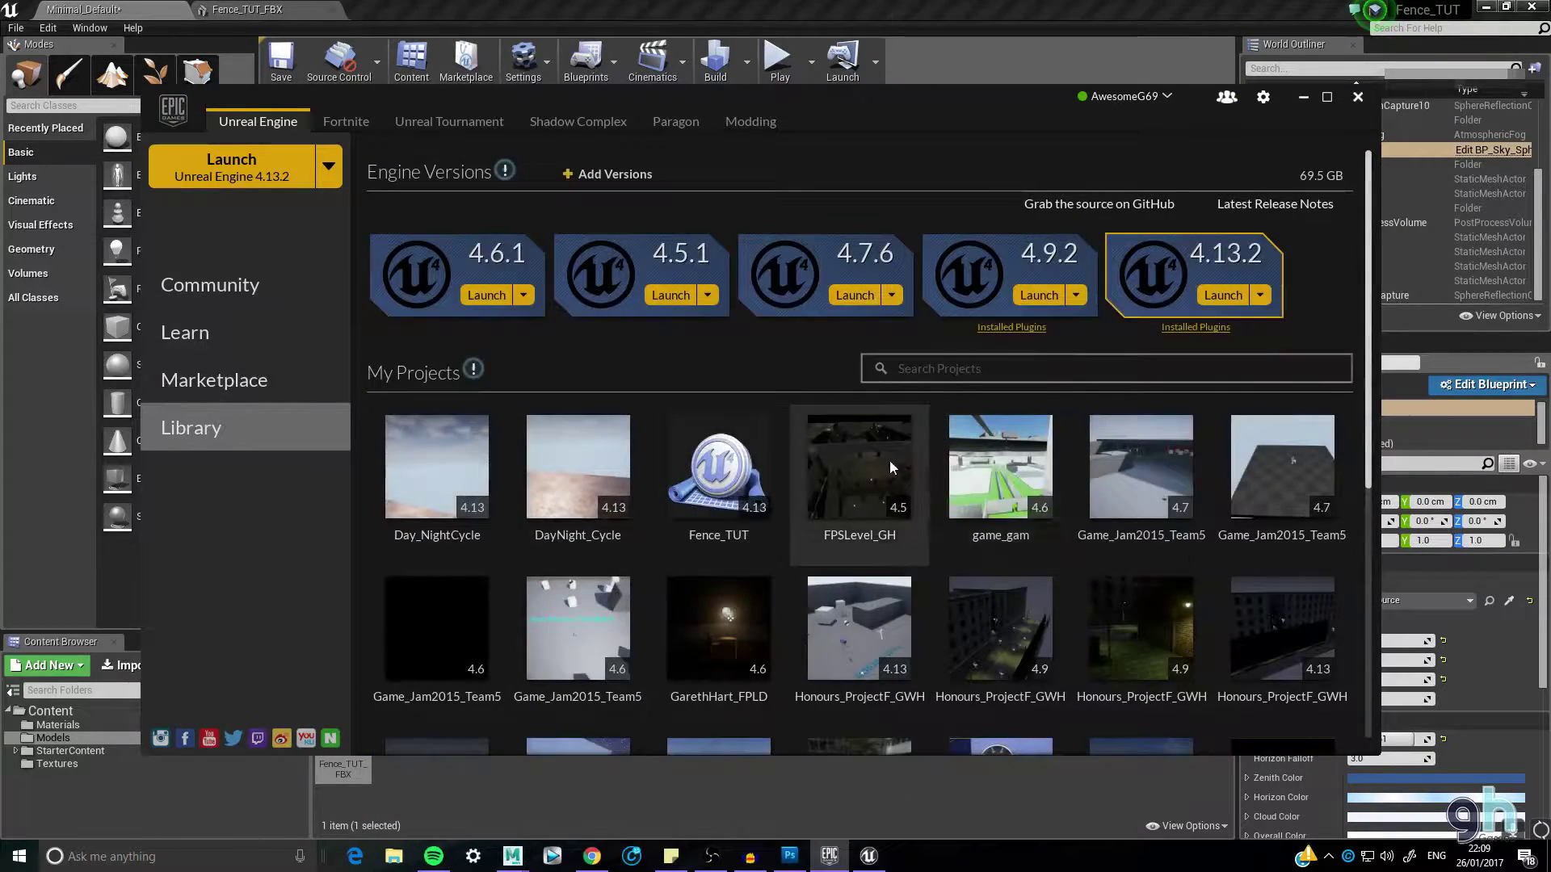
scroll(1020, 515, down, 5)
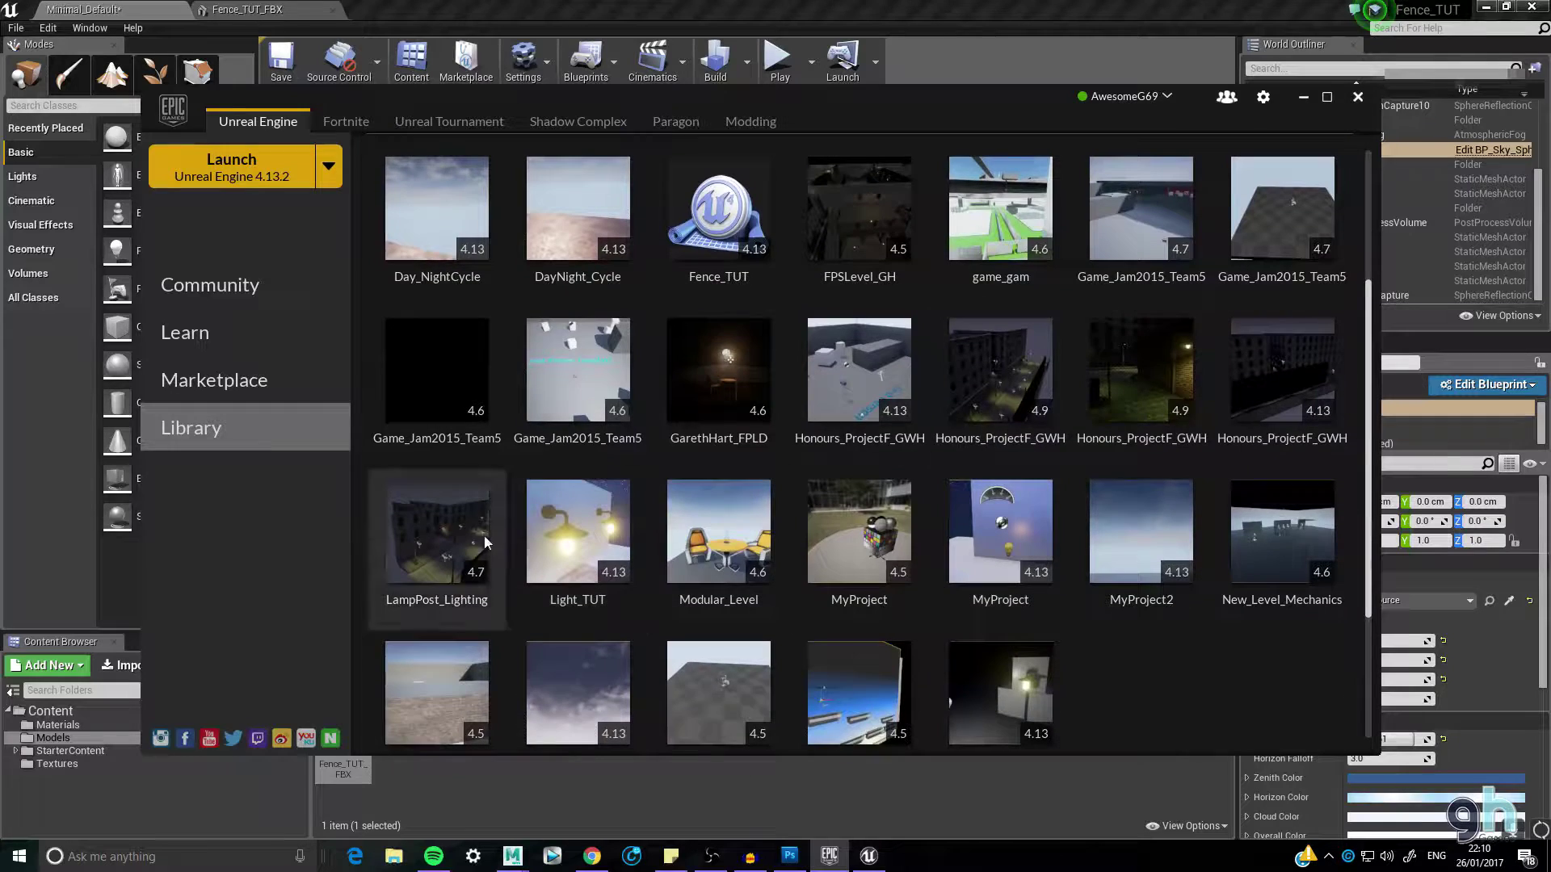
double_click(1163, 388)
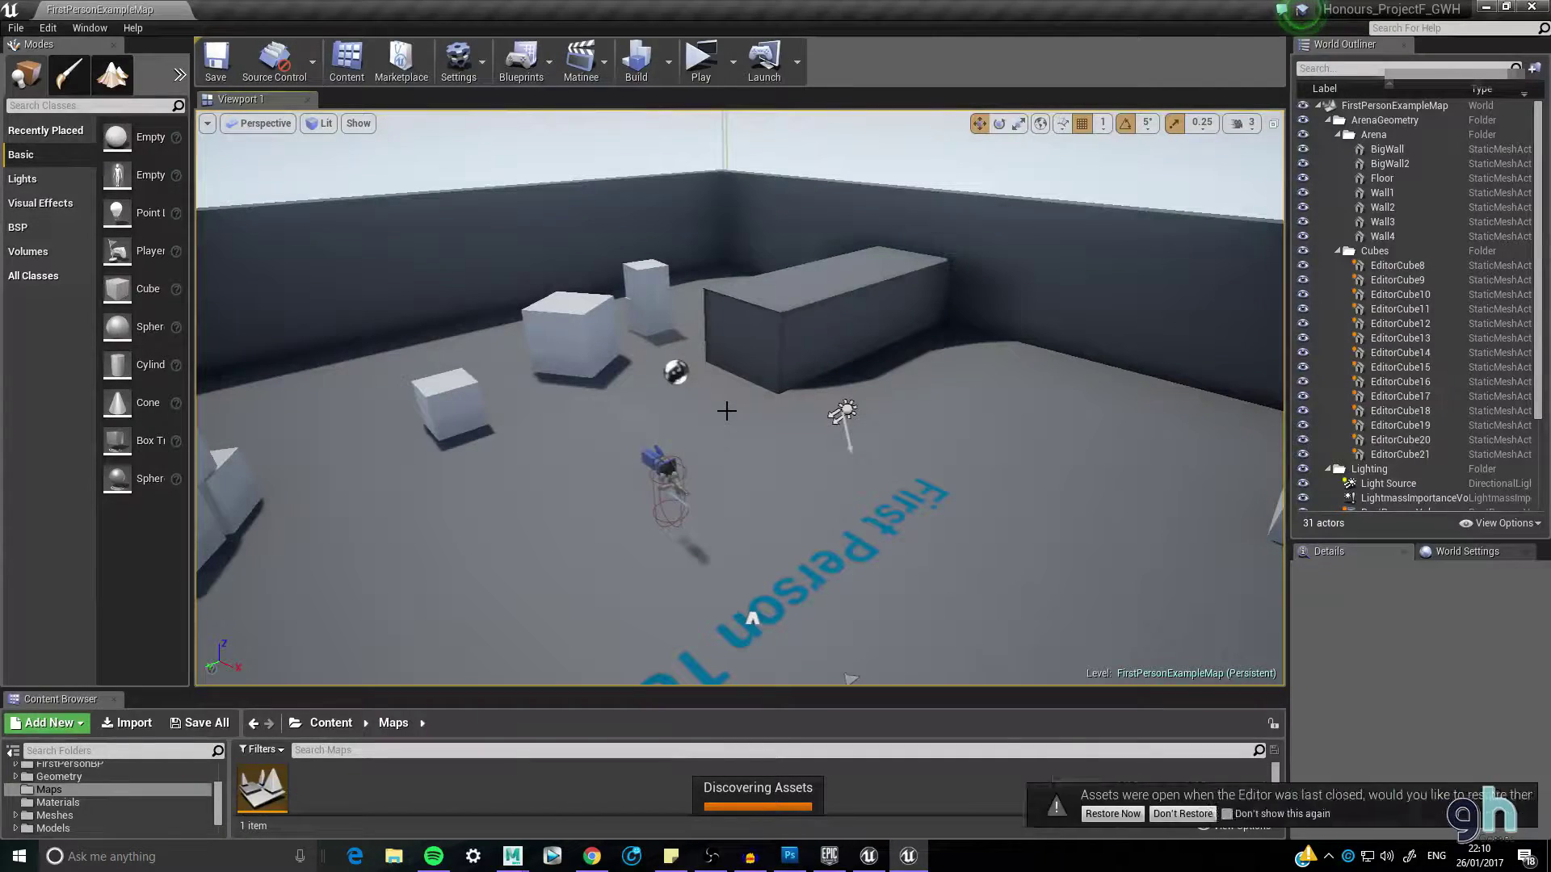
- Restore the previously open assets and load the Honours_ProjectMap level
click(1064, 814)
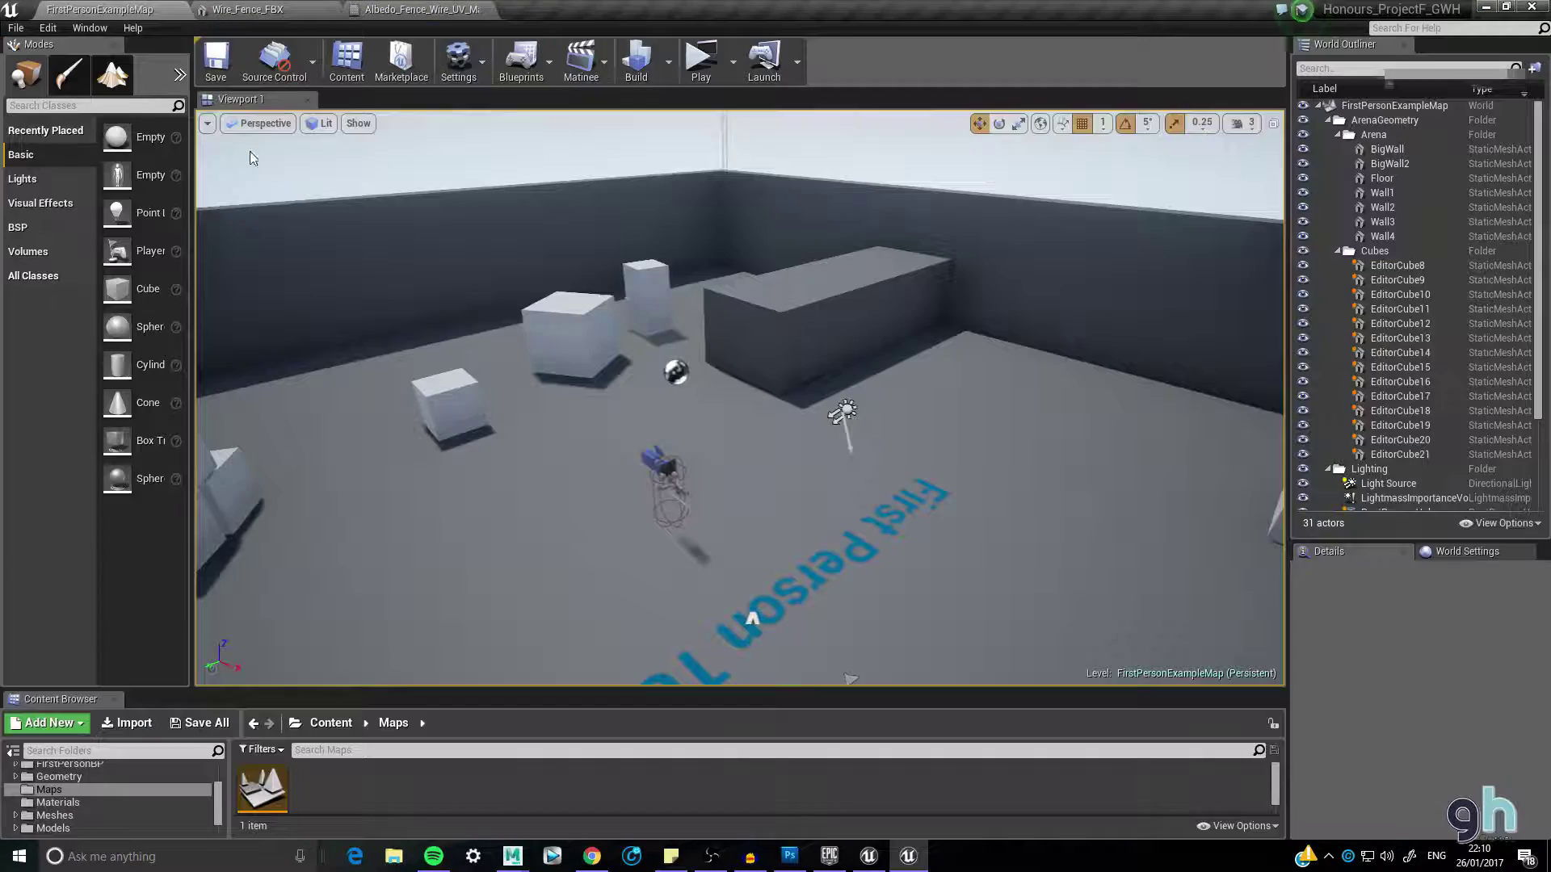
double_click(277, 787)
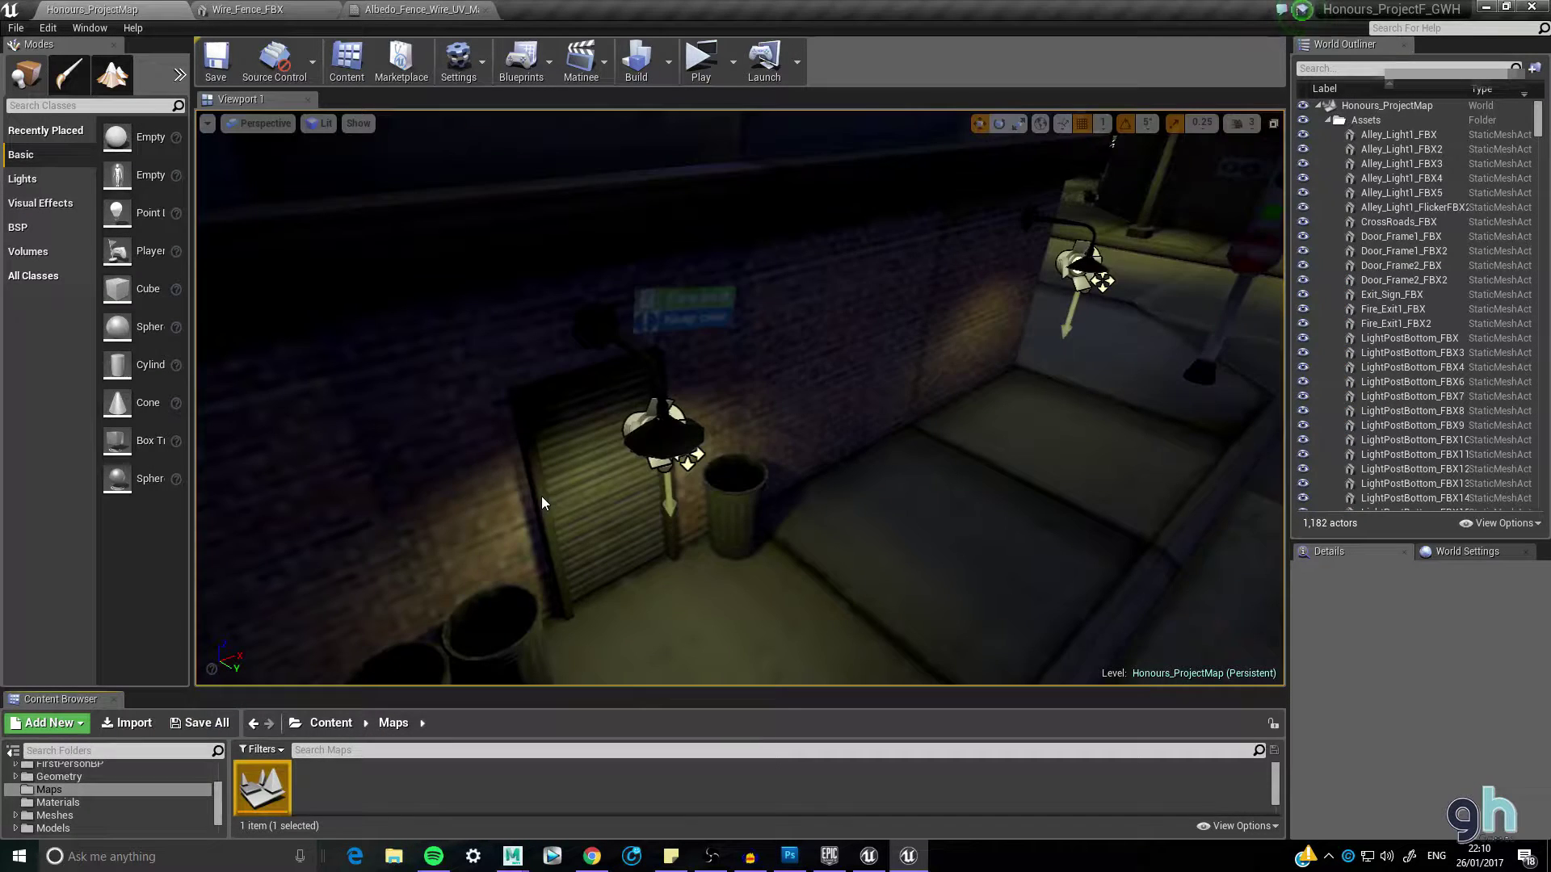
mouse_move(541, 496)
right_down()
mouse_move(606, 476)
mouse_move(779, 319)
mouse_move(541, 496)
right_up()
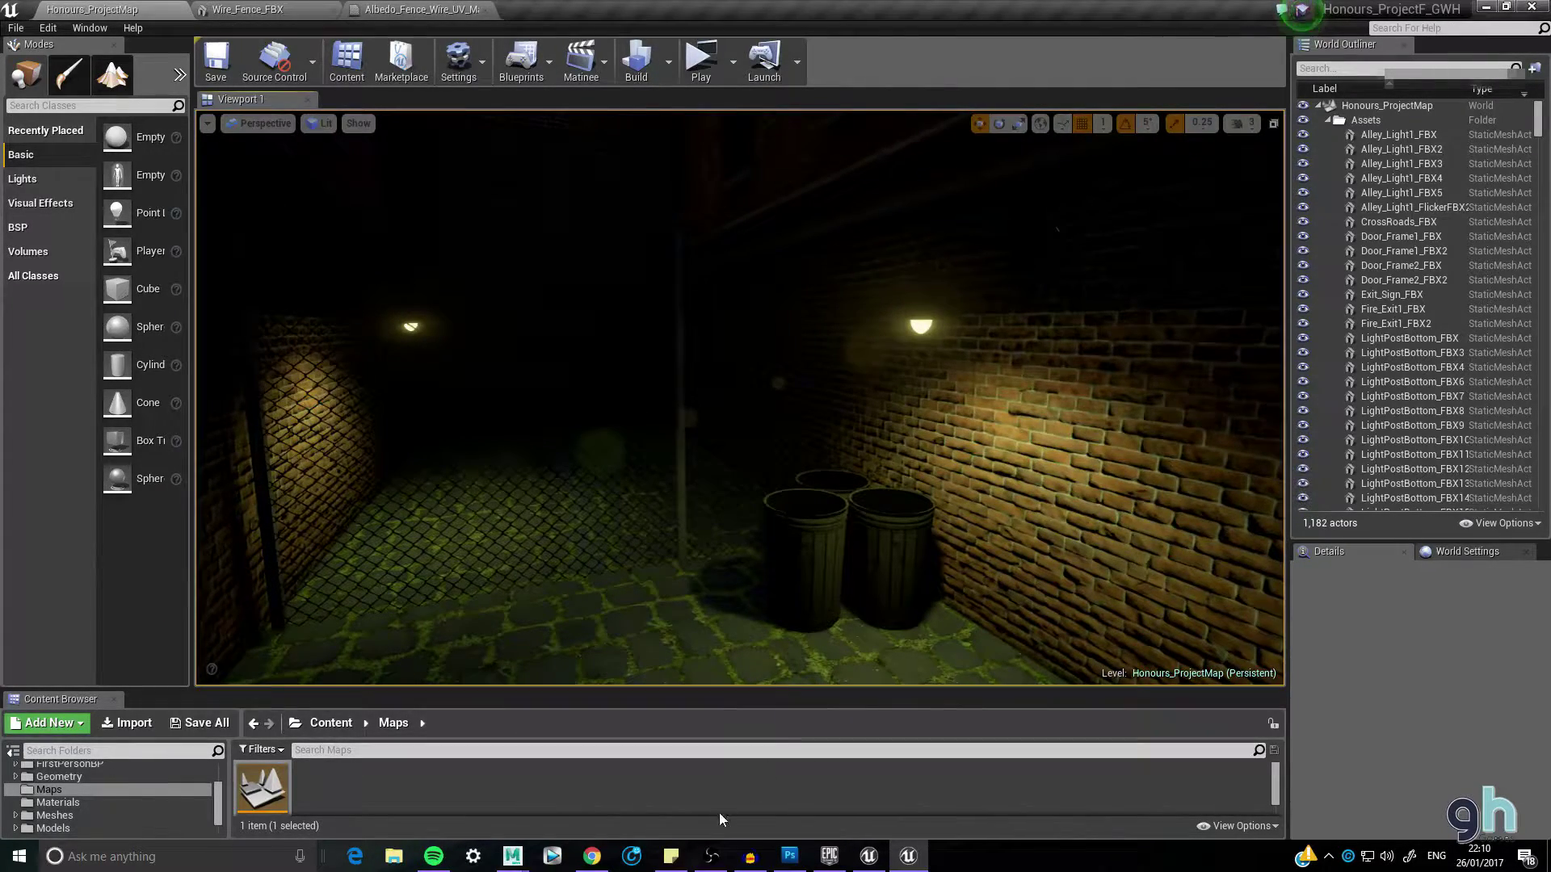
click(711, 857)
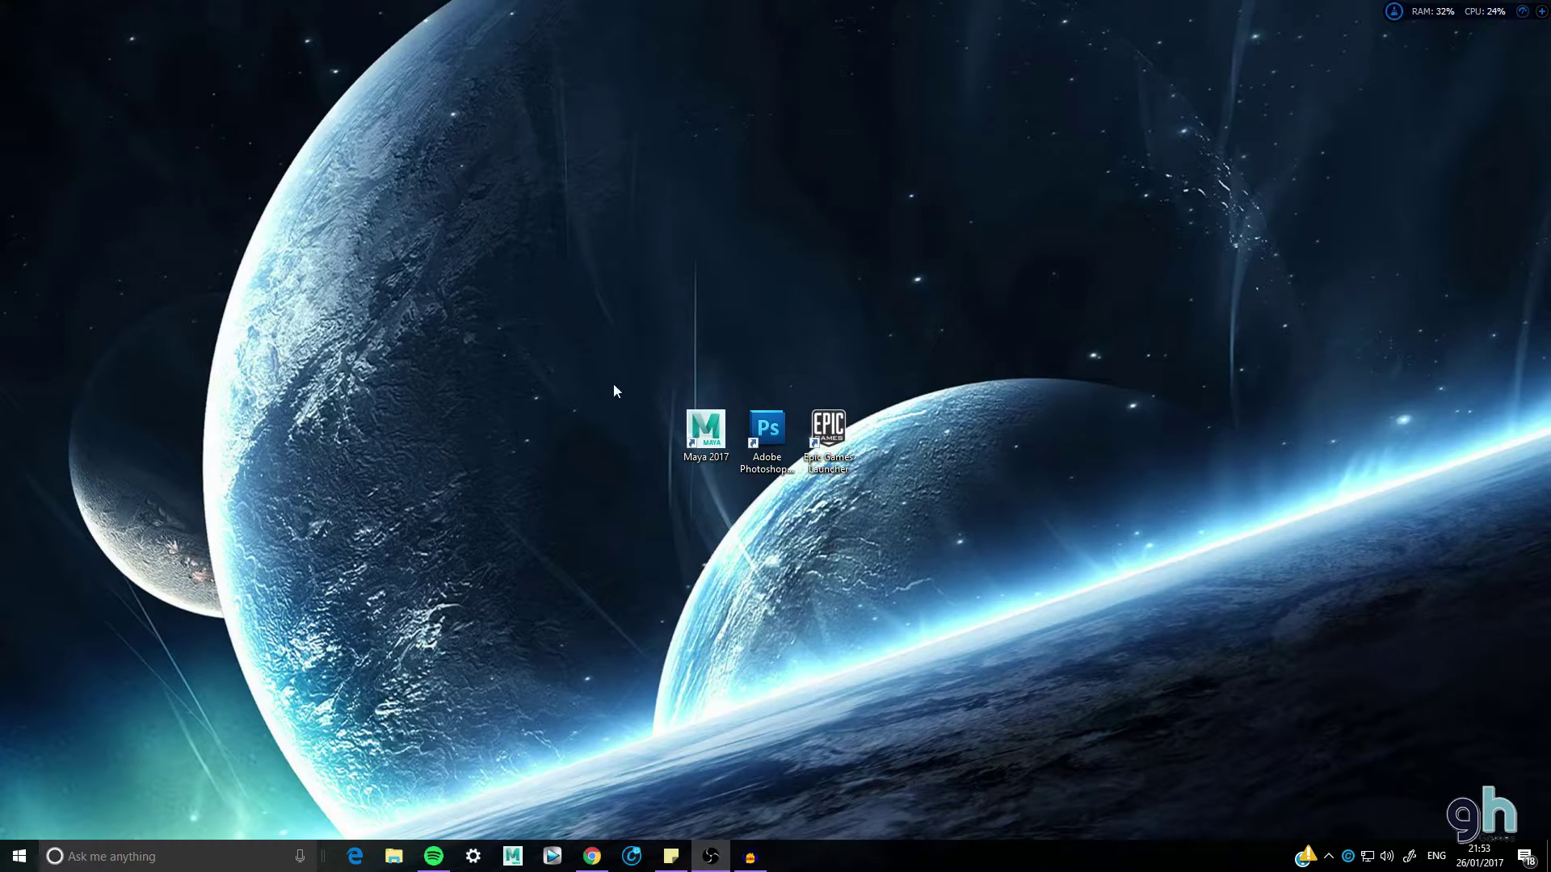
drag(613, 384, 1010, 555)
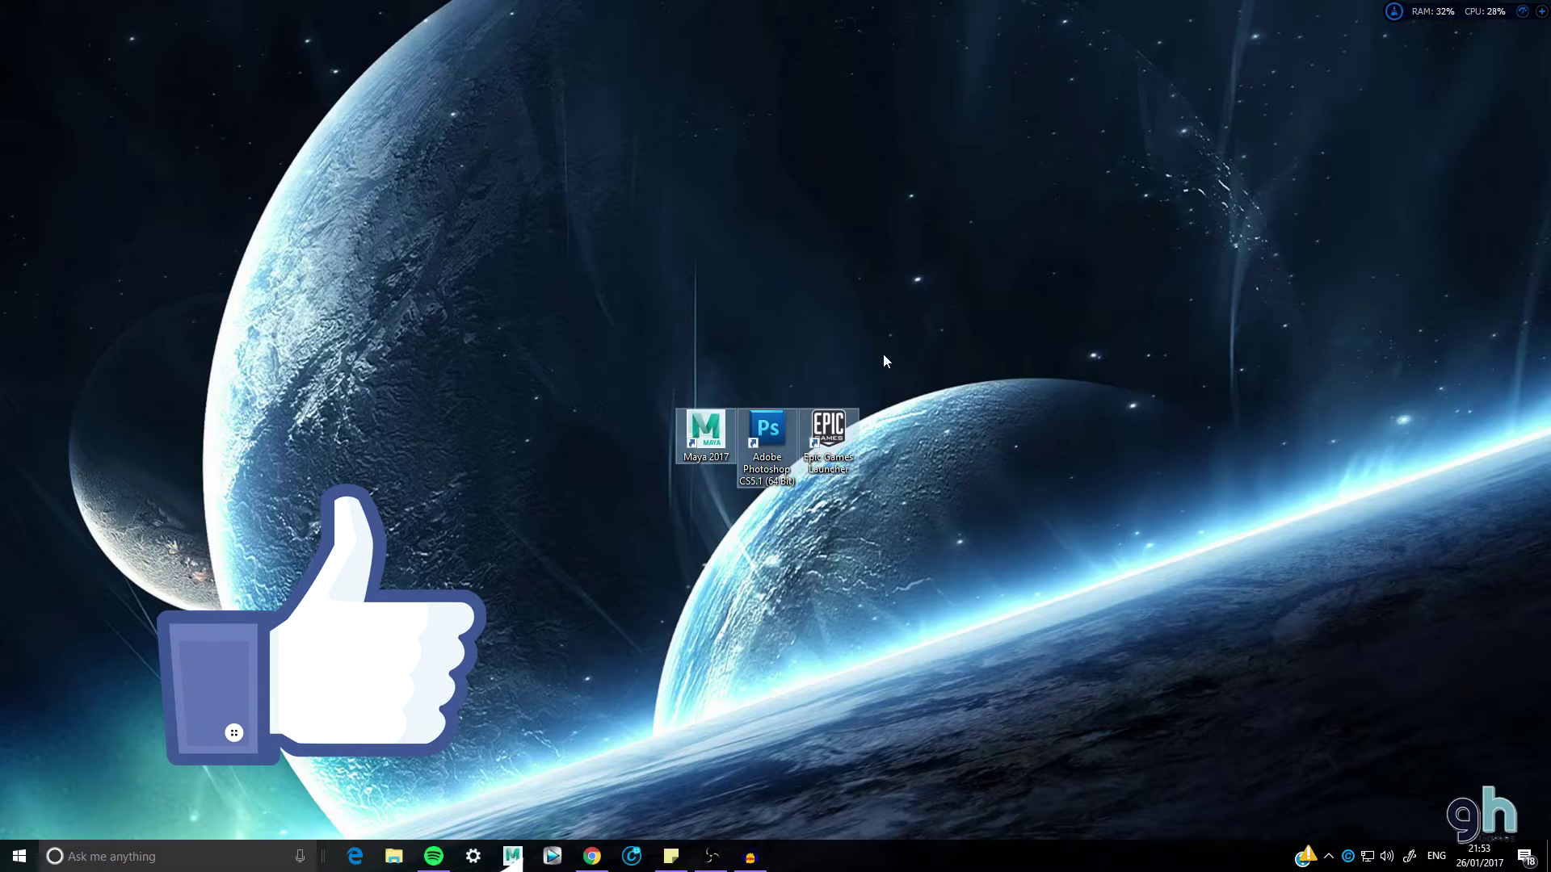